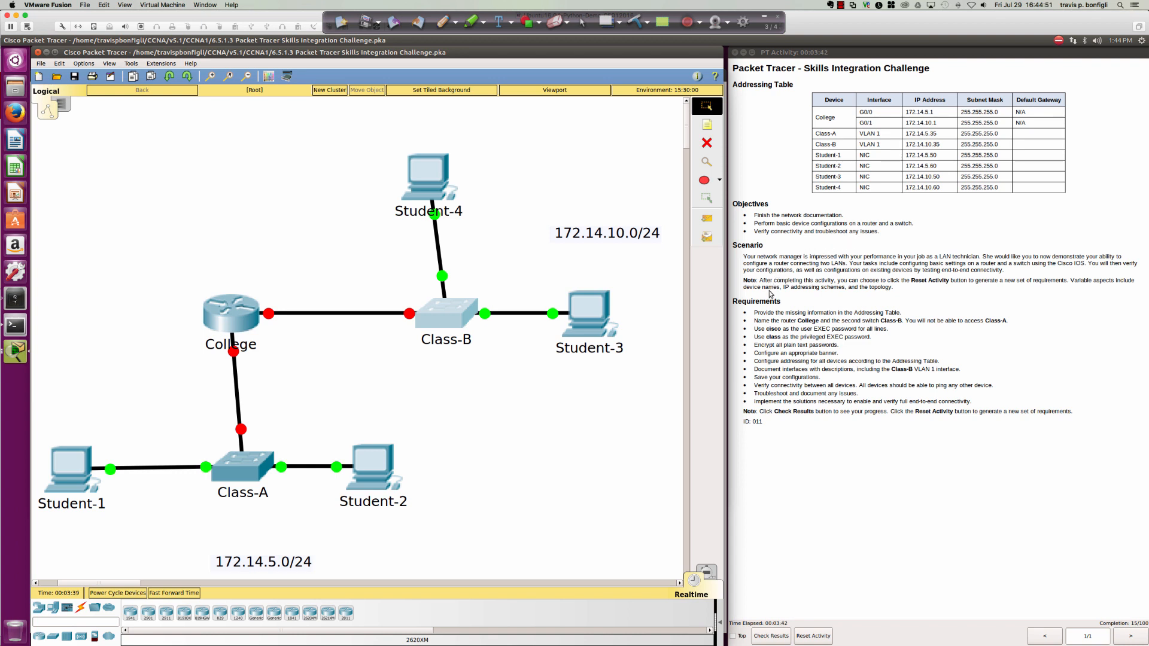
# Highlight the first requirement, completing the Addressing Table, and select the ink2Go pen.
pyautogui.moveTo(755, 312); pyautogui.dragTo(986, 398)
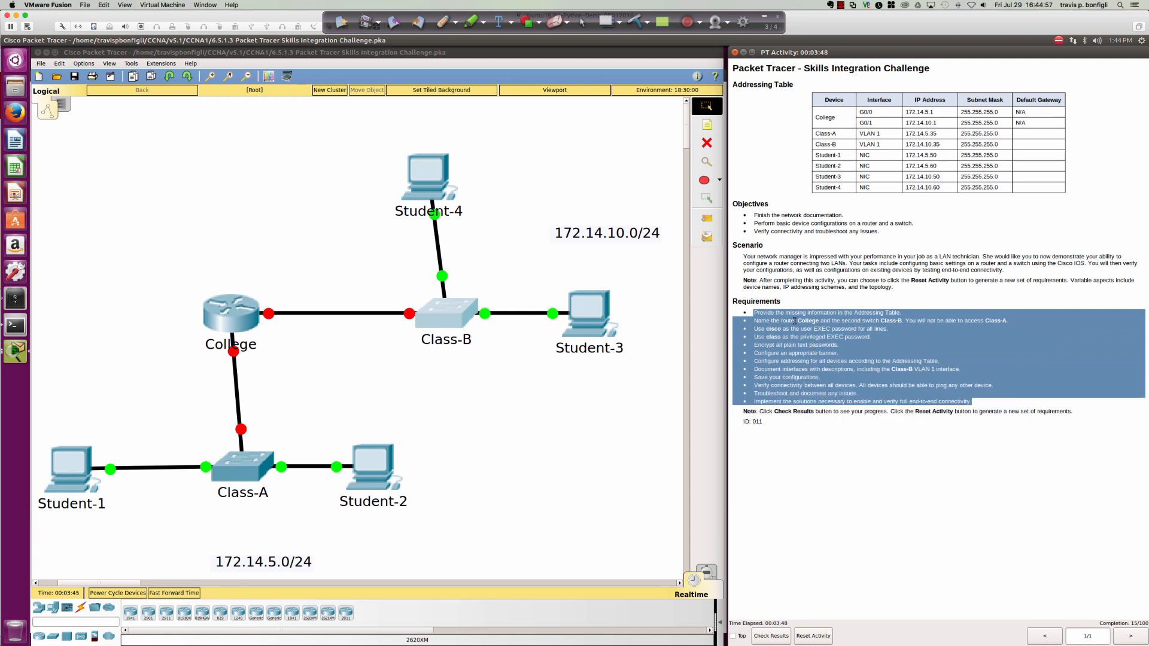
pyautogui.click(810, 321)
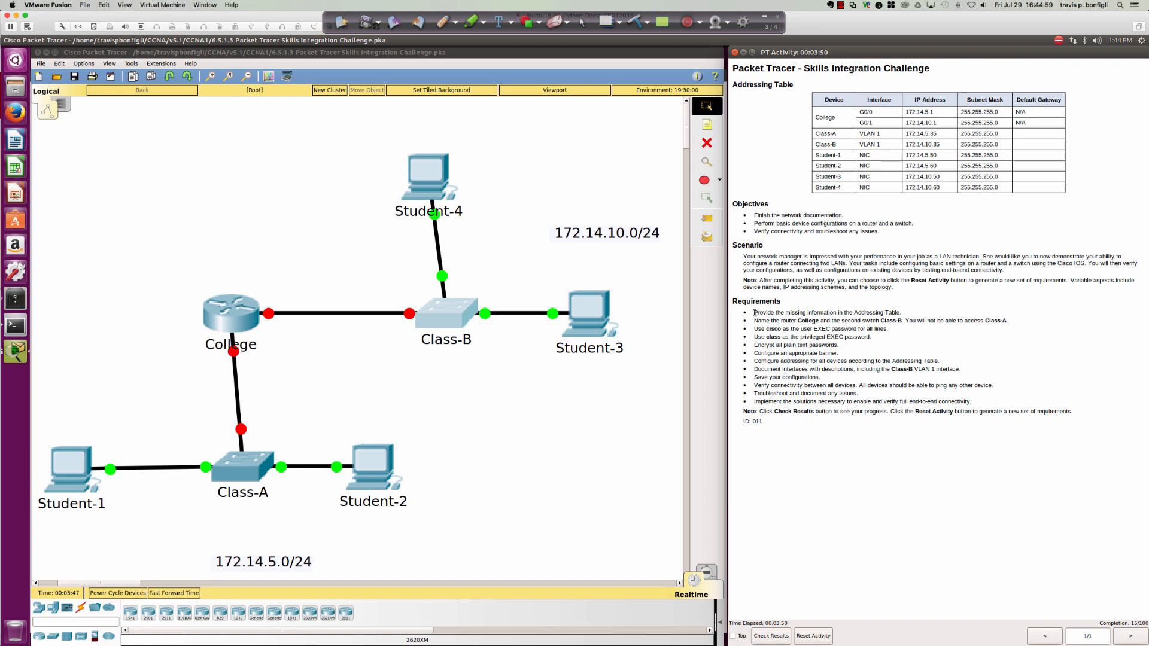
pyautogui.moveTo(768, 313); pyautogui.dragTo(901, 314)
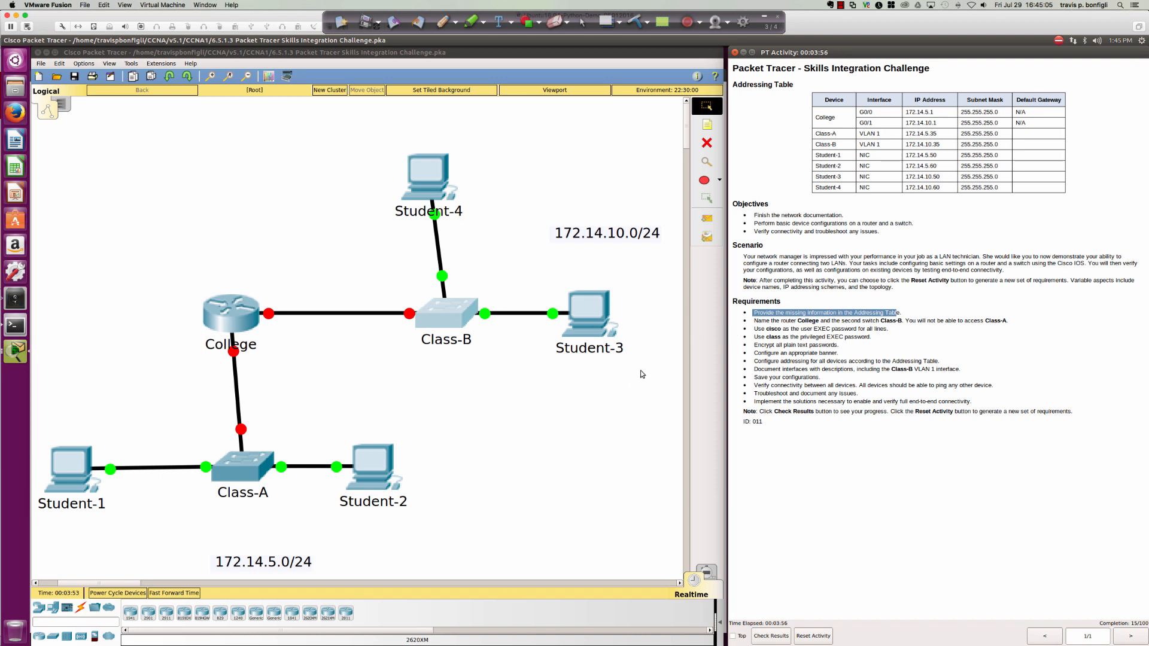
pyautogui.click(442, 22)
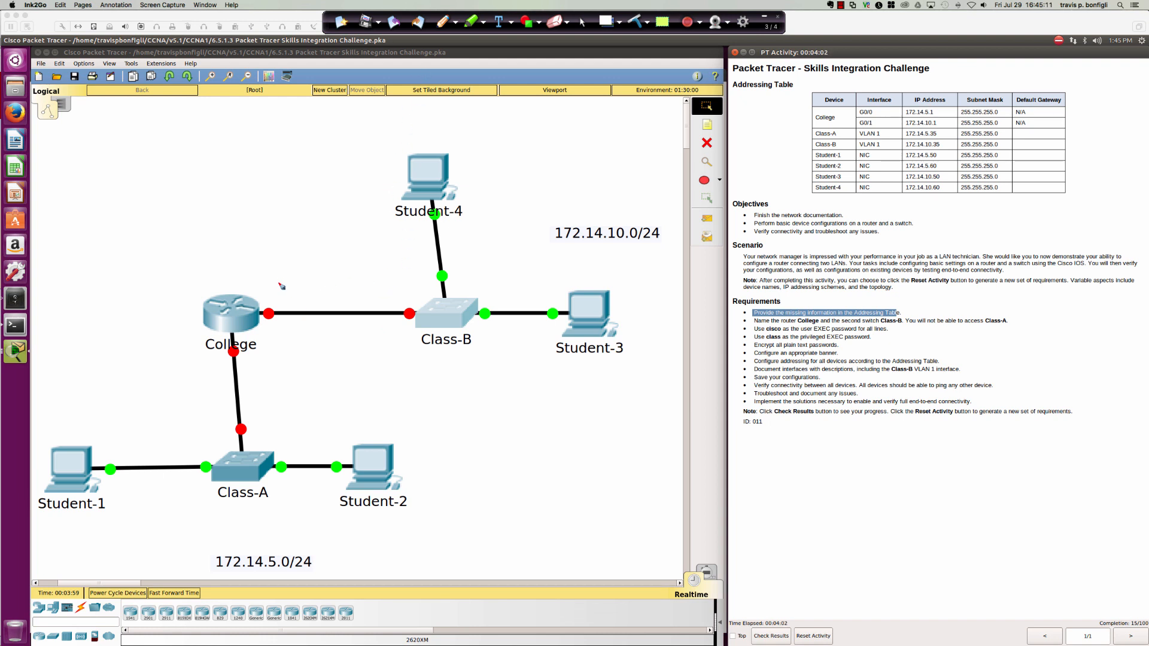
# Circle 172.14.10.0/24, label it CIDR, and write 172.14.10.0 255.255.255.0 beside it.
pyautogui.moveTo(571, 205)
pyautogui.mouseDown()
pyautogui.moveTo(547, 269)
pyautogui.moveTo(652, 265)
pyautogui.moveTo(670, 222)
pyautogui.moveTo(545, 207)
pyautogui.mouseUp()
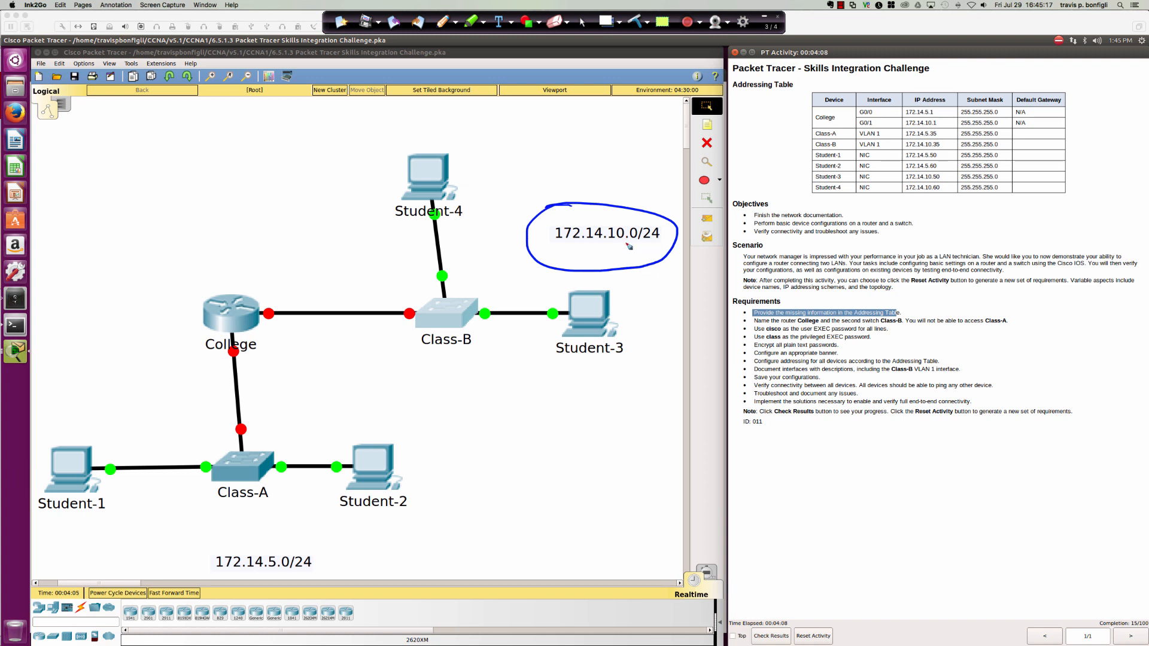
pyautogui.moveTo(638, 243); pyautogui.dragTo(667, 246)
pyautogui.moveTo(641, 187)
pyautogui.mouseDown()
pyautogui.moveTo(640, 199)
pyautogui.moveTo(656, 196)
pyautogui.moveTo(655, 180)
pyautogui.moveTo(657, 196)
pyautogui.moveTo(681, 188)
pyautogui.moveTo(660, 222)
pyautogui.moveTo(672, 223)
pyautogui.mouseUp()
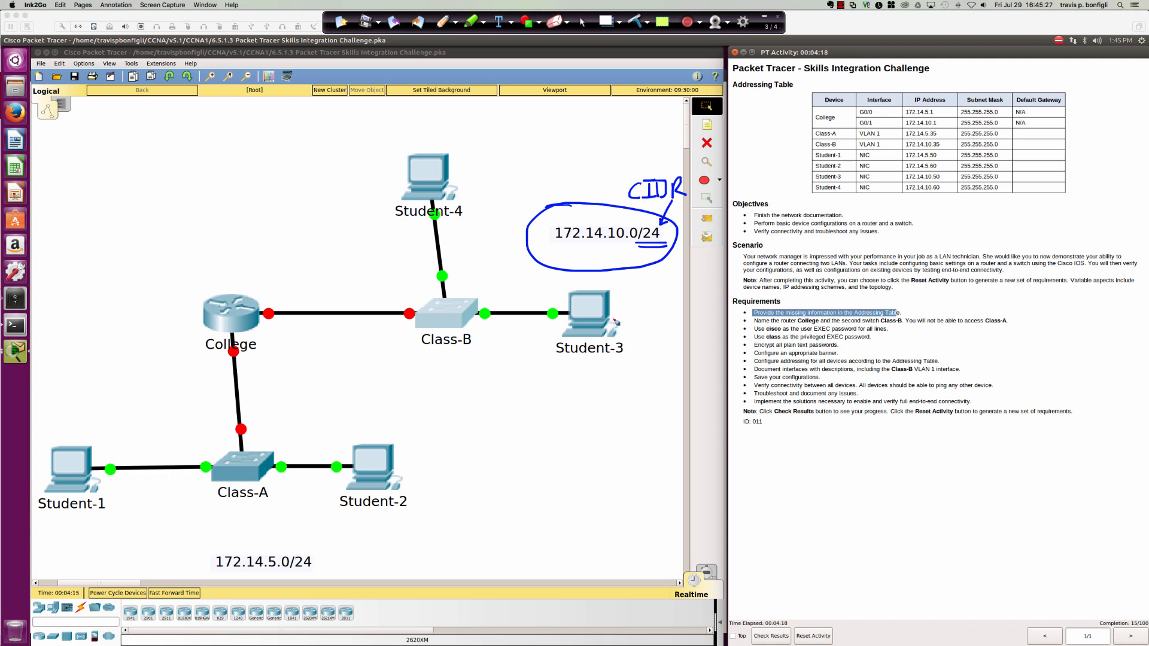
pyautogui.moveTo(473, 122)
pyautogui.mouseDown()
pyautogui.moveTo(471, 133)
pyautogui.moveTo(550, 122)
pyautogui.moveTo(612, 135)
pyautogui.moveTo(732, 124)
pyautogui.mouseUp()
pyautogui.click(504, 128)
pyautogui.click(534, 130)
pyautogui.click(718, 123)
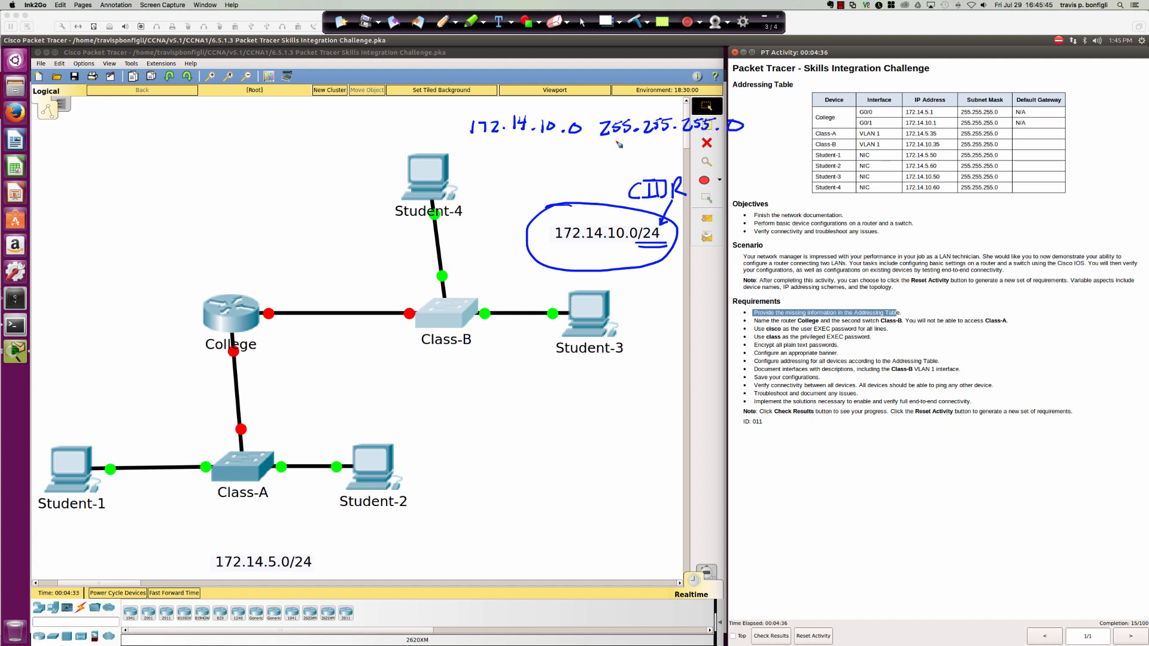
# Break the 255.255.255.0 mask into 8+8+8 and circle 172.14.5.0/24.
pyautogui.moveTo(618, 149); pyautogui.dragTo(622, 145)
pyautogui.moveTo(616, 155); pyautogui.dragTo(620, 158)
pyautogui.moveTo(617, 105)
pyautogui.mouseDown()
pyautogui.moveTo(652, 156)
pyautogui.moveTo(696, 151)
pyautogui.mouseUp()
pyautogui.moveTo(610, 165); pyautogui.dragTo(697, 164)
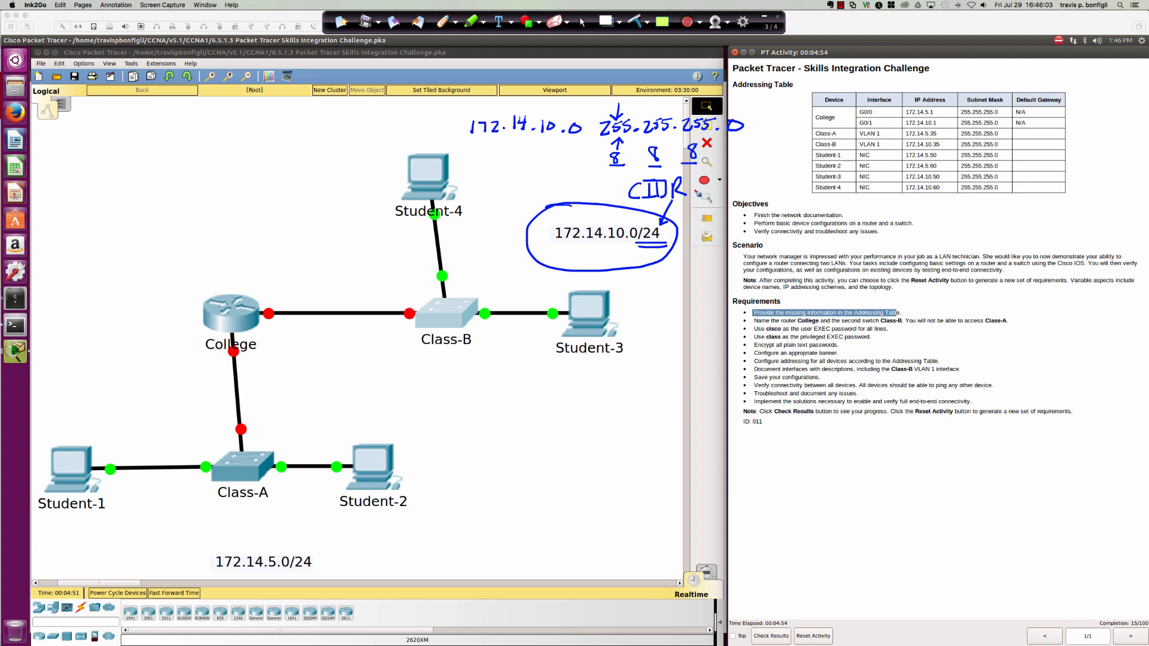
pyautogui.moveTo(628, 161)
pyautogui.mouseDown()
pyautogui.moveTo(640, 161)
pyautogui.moveTo(635, 170)
pyautogui.mouseUp()
pyautogui.moveTo(669, 156)
pyautogui.mouseDown()
pyautogui.moveTo(708, 160)
pyautogui.moveTo(664, 223)
pyautogui.mouseUp()
pyautogui.moveTo(235, 546)
pyautogui.mouseDown()
pyautogui.moveTo(207, 564)
pyautogui.moveTo(302, 577)
pyautogui.moveTo(319, 555)
pyautogui.moveTo(231, 547)
pyautogui.mouseUp()
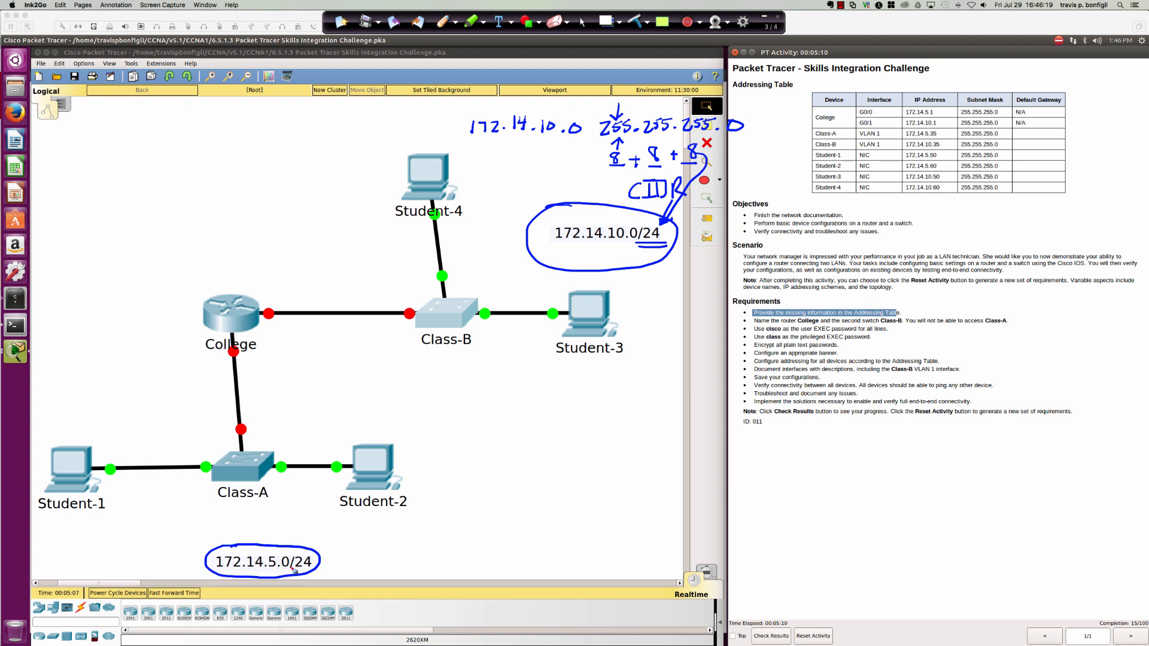
# Underline the /24 of 172.14.5.0/24 and ink arcs and arrows on College's Class-A and Class-B links.
pyautogui.moveTo(295, 571); pyautogui.dragTo(312, 567)
pyautogui.moveTo(300, 275); pyautogui.dragTo(289, 327)
pyautogui.moveTo(196, 360)
pyautogui.mouseDown()
pyautogui.moveTo(242, 350)
pyautogui.moveTo(279, 361)
pyautogui.mouseUp()
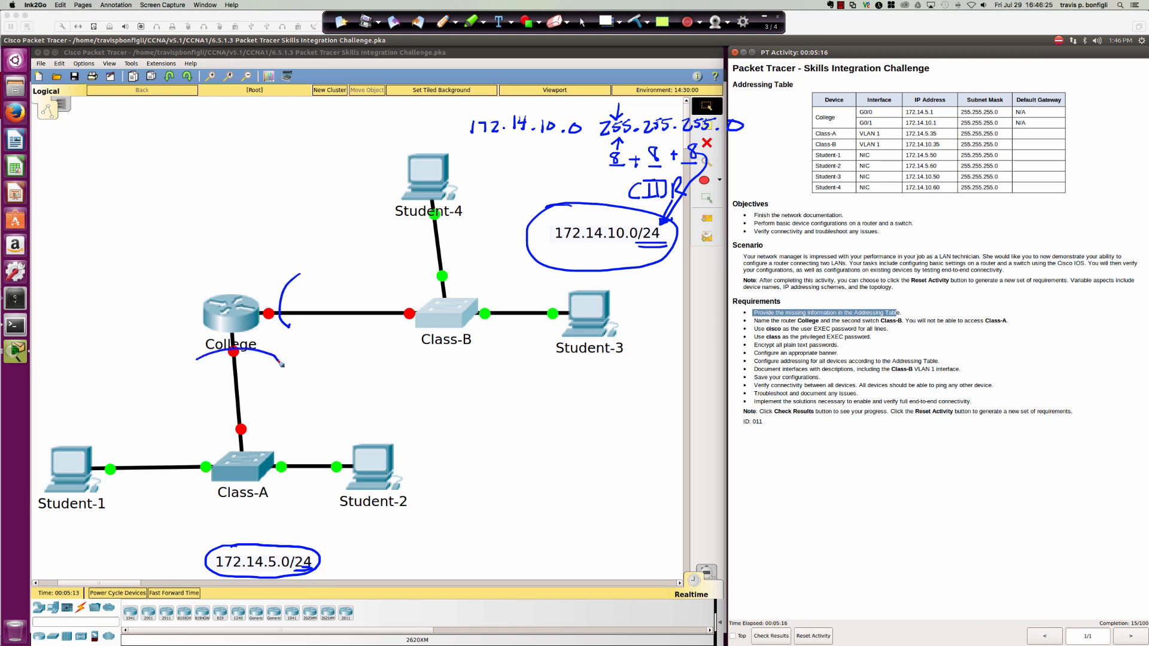
pyautogui.moveTo(229, 242)
pyautogui.mouseDown()
pyautogui.moveTo(230, 281)
pyautogui.moveTo(240, 273)
pyautogui.mouseUp()
pyautogui.moveTo(258, 310); pyautogui.dragTo(256, 315)
pyautogui.moveTo(337, 359); pyautogui.dragTo(240, 334)
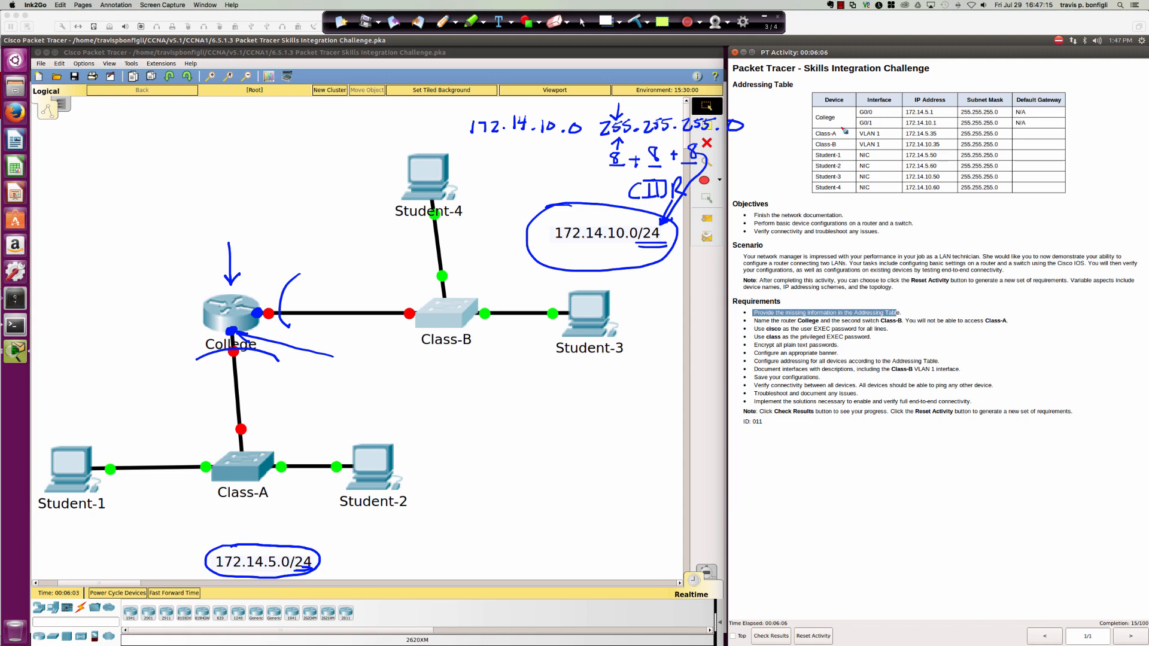
# Draw arrows to College's ports and label them with their gi0/ interface names.
pyautogui.moveTo(343, 353)
pyautogui.mouseDown()
pyautogui.moveTo(374, 369)
pyautogui.moveTo(384, 354)
pyautogui.mouseUp()
pyautogui.moveTo(281, 264)
pyautogui.mouseDown()
pyautogui.moveTo(260, 302)
pyautogui.moveTo(272, 295)
pyautogui.mouseUp()
pyautogui.moveTo(296, 244)
pyautogui.mouseDown()
pyautogui.moveTo(290, 263)
pyautogui.moveTo(311, 242)
pyautogui.moveTo(324, 248)
pyautogui.mouseUp()
pyautogui.click(296, 237)
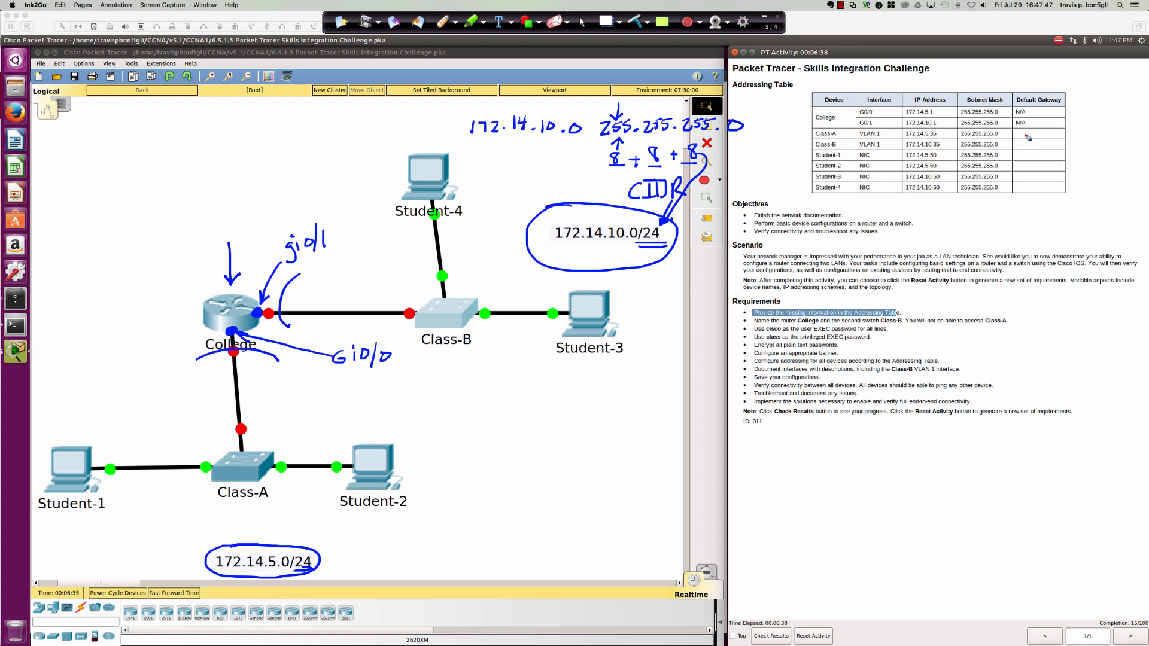
# Note gateway values in the Addressing Table, circle the 15 in the score, then clear all ink.
pyautogui.moveTo(1024, 134); pyautogui.dragTo(1046, 136)
pyautogui.moveTo(1026, 145); pyautogui.dragTo(1048, 146)
pyautogui.moveTo(1054, 141); pyautogui.dragTo(1054, 147)
pyautogui.moveTo(1098, 616); pyautogui.dragTo(1096, 628)
pyautogui.moveTo(1137, 620)
pyautogui.mouseDown()
pyautogui.moveTo(1127, 629)
pyautogui.moveTo(1138, 604)
pyautogui.mouseUp()
pyautogui.click(635, 22)
pyautogui.click(582, 22)
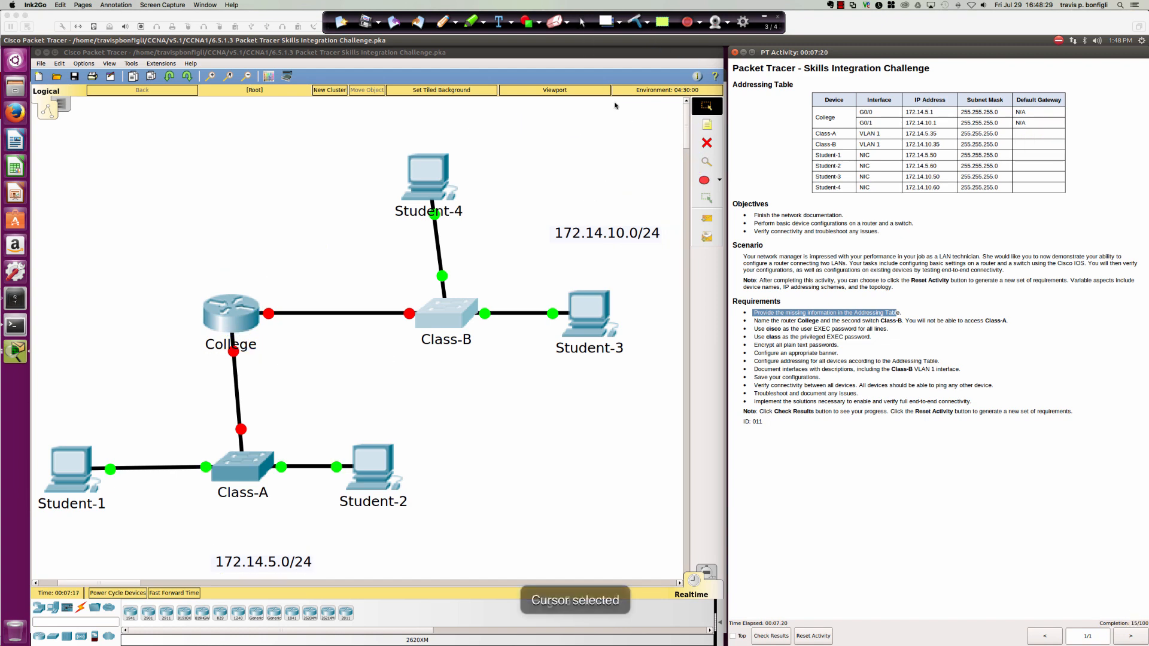
# Close Student-3, highlight the requirement naming College and Class-B, and open College's CLI.
pyautogui.click(764, 322)
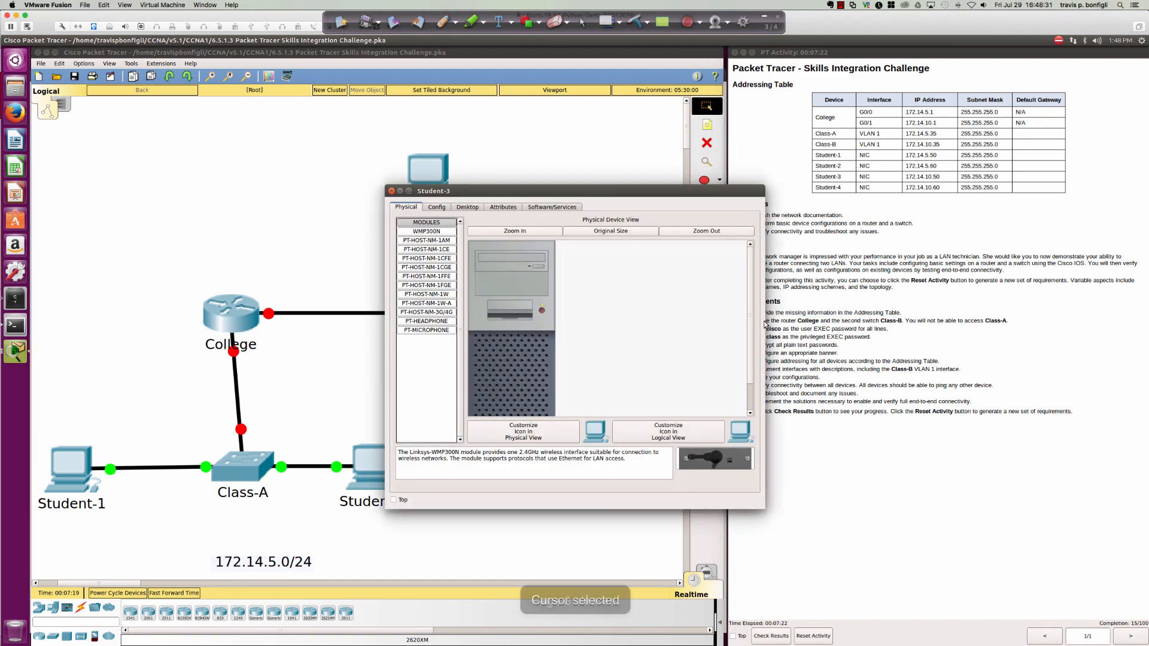
pyautogui.click(391, 191)
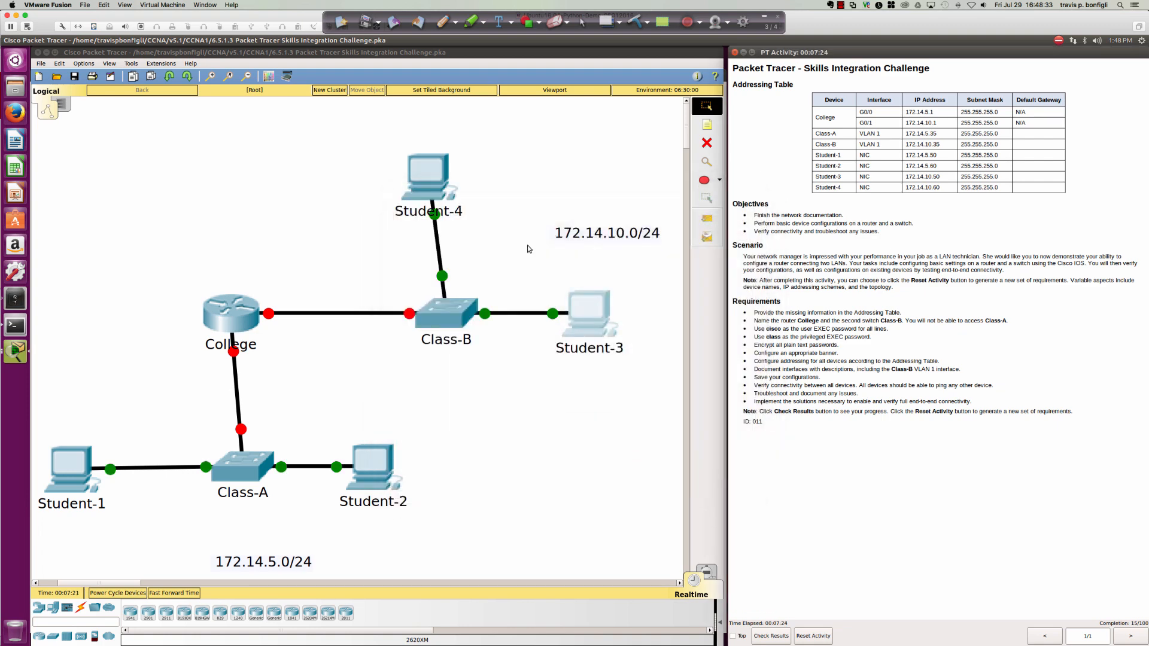
pyautogui.moveTo(764, 321); pyautogui.dragTo(901, 321)
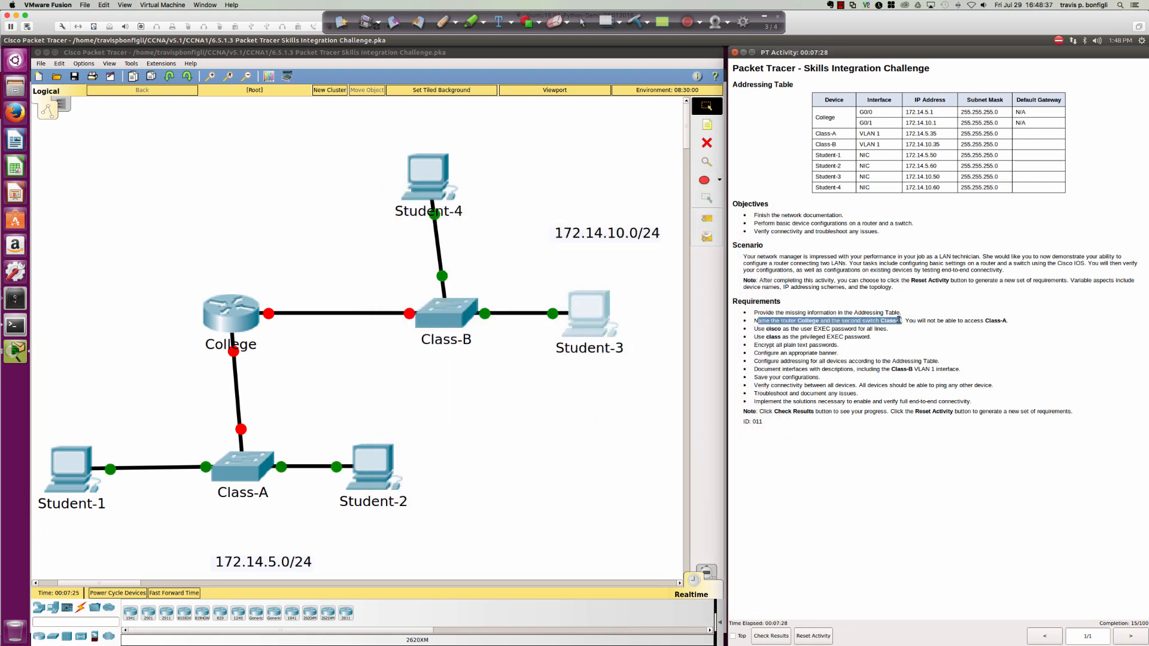
pyautogui.click(544, 383)
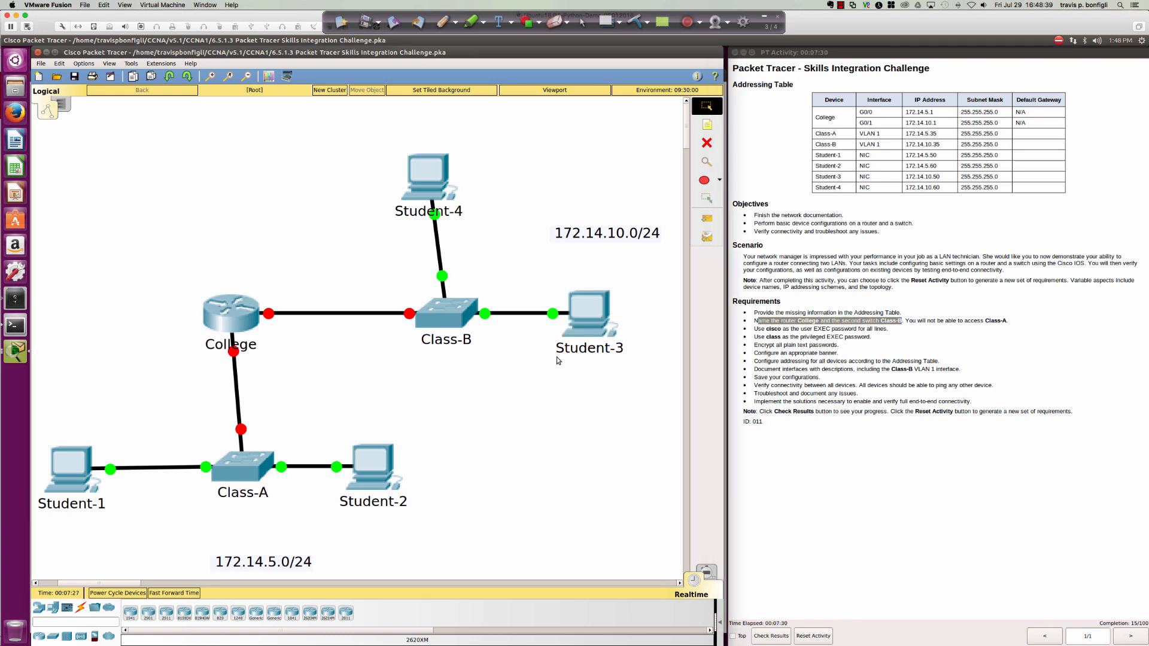
pyautogui.click(238, 313)
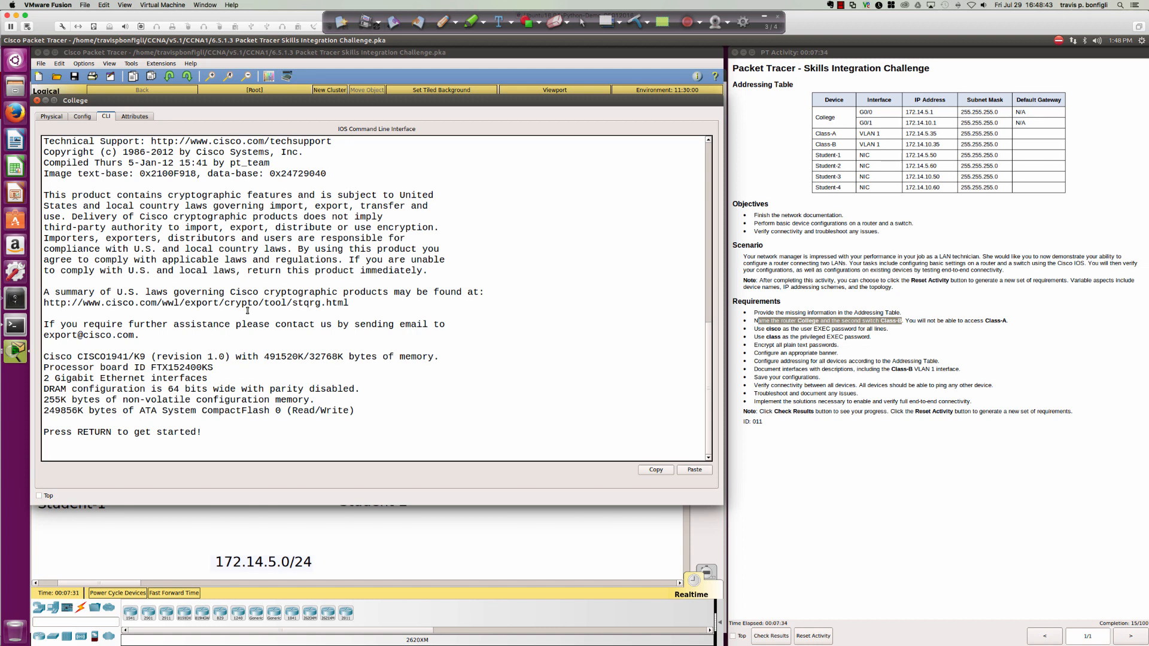
# Wake the College console and run enable to reach the Router# prompt.
pyautogui.press('Return')
pyautogui.press('Return')
pyautogui.press('Return')
pyautogui.press('Return')
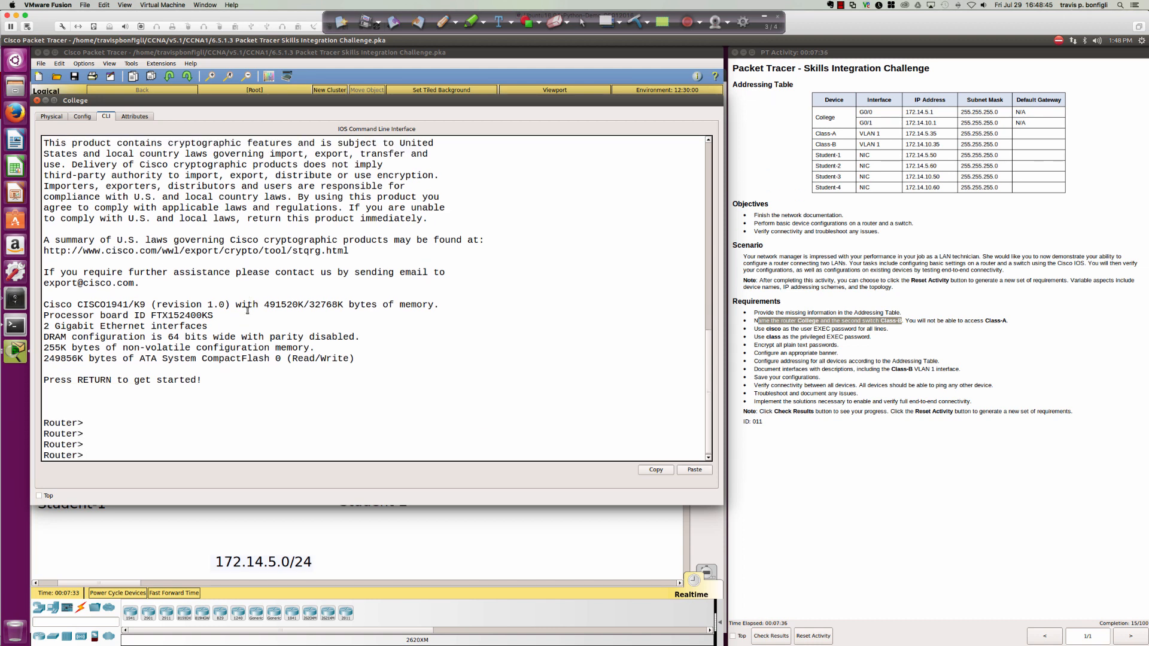
pyautogui.press('Return')
pyautogui.press('Return')
pyautogui.press('Return')
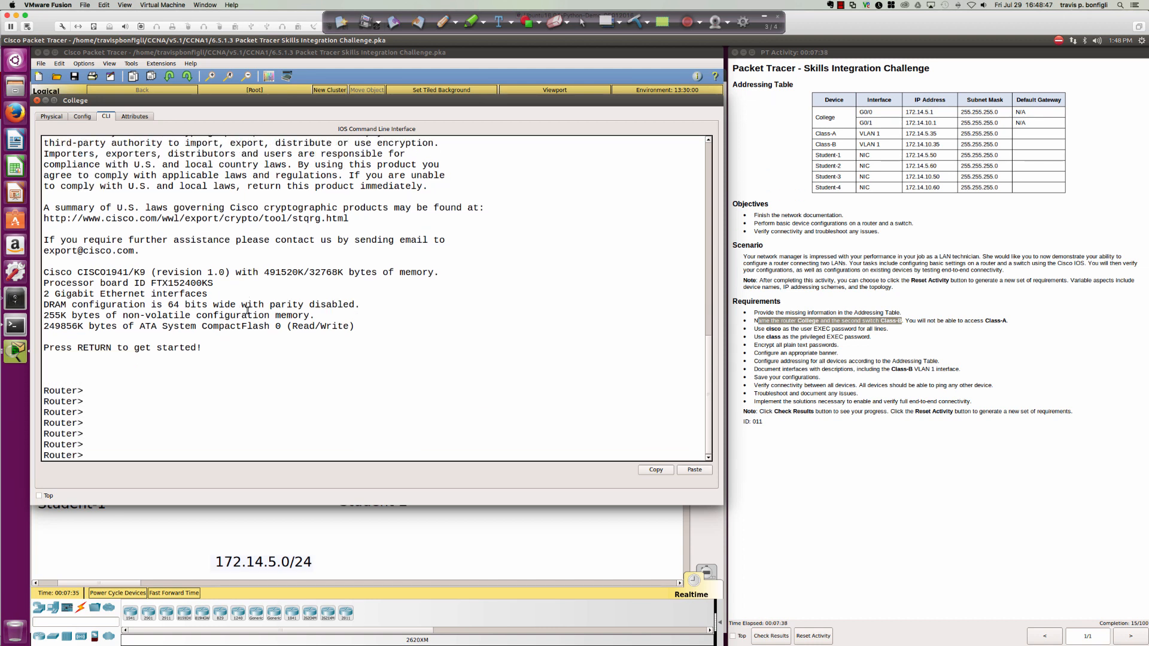
pyautogui.write('en')
pyautogui.press('Tab')
pyautogui.press('Return')
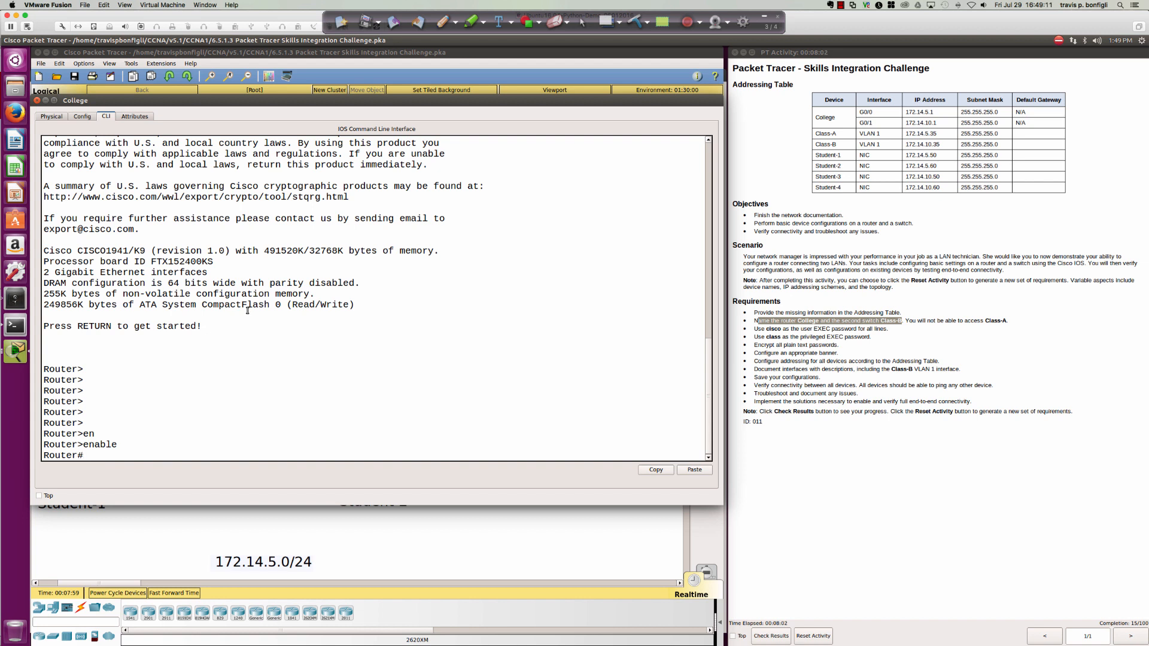
# Log out of the router console, reopen it, and toggle between enable and disable.
pyautogui.write('exit')
pyautogui.press('Return')
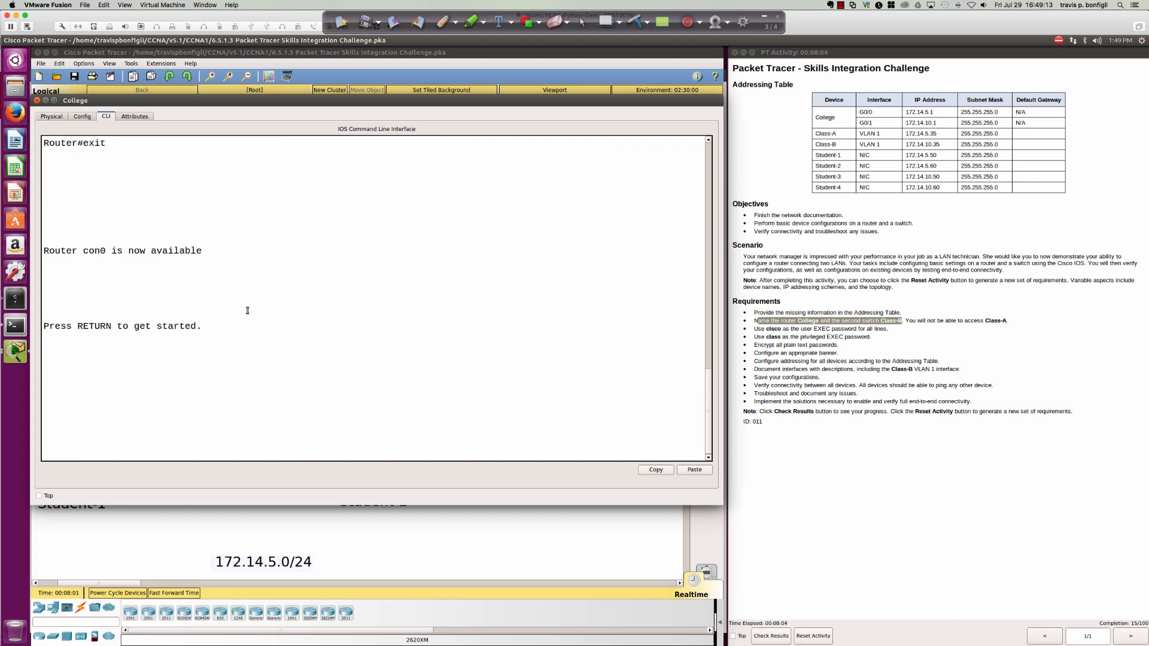
pyautogui.press('Return')
pyautogui.write('en')
pyautogui.press('Return')
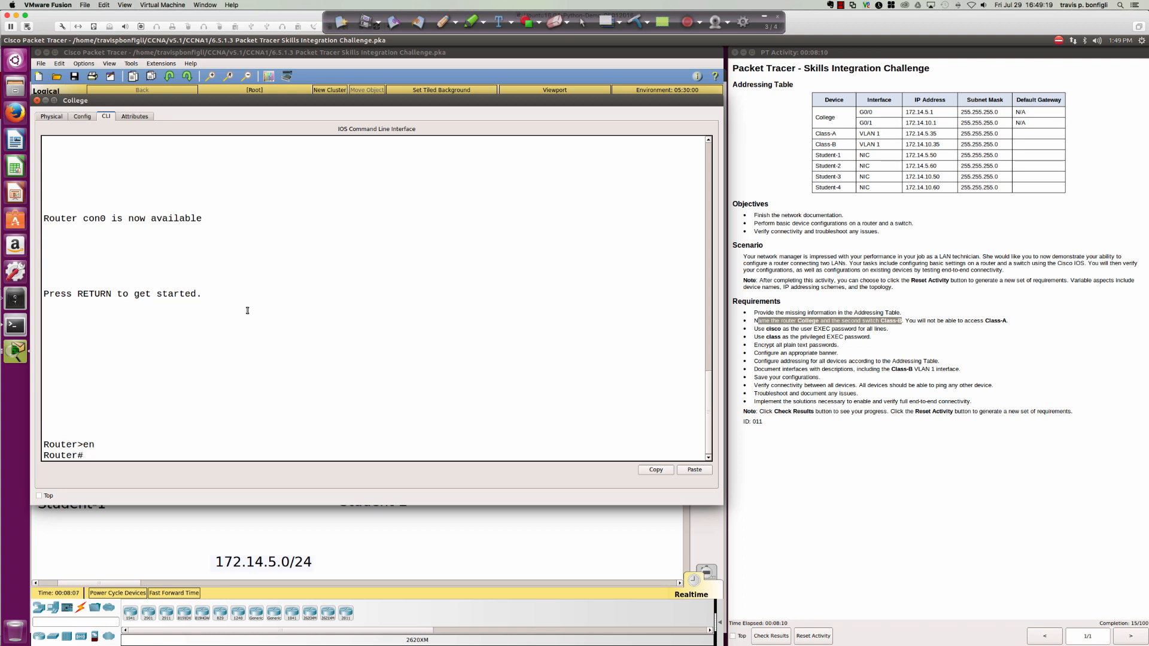
pyautogui.press('Return')
pyautogui.press('Return')
pyautogui.press('Return')
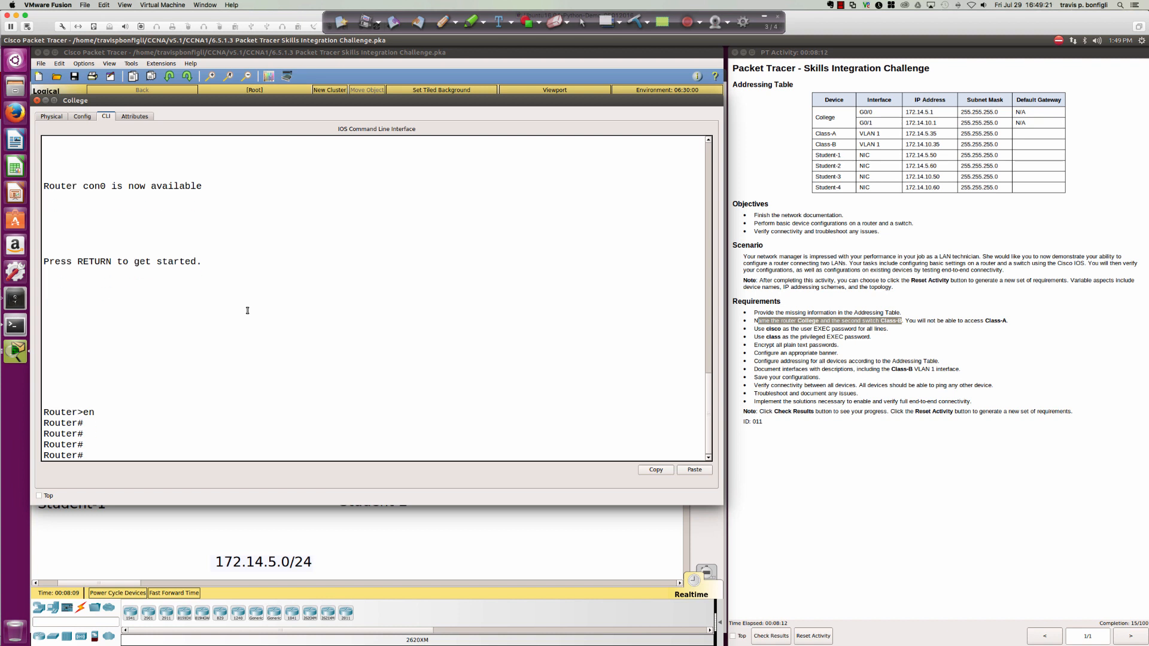
pyautogui.write('disable')
pyautogui.press('Return')
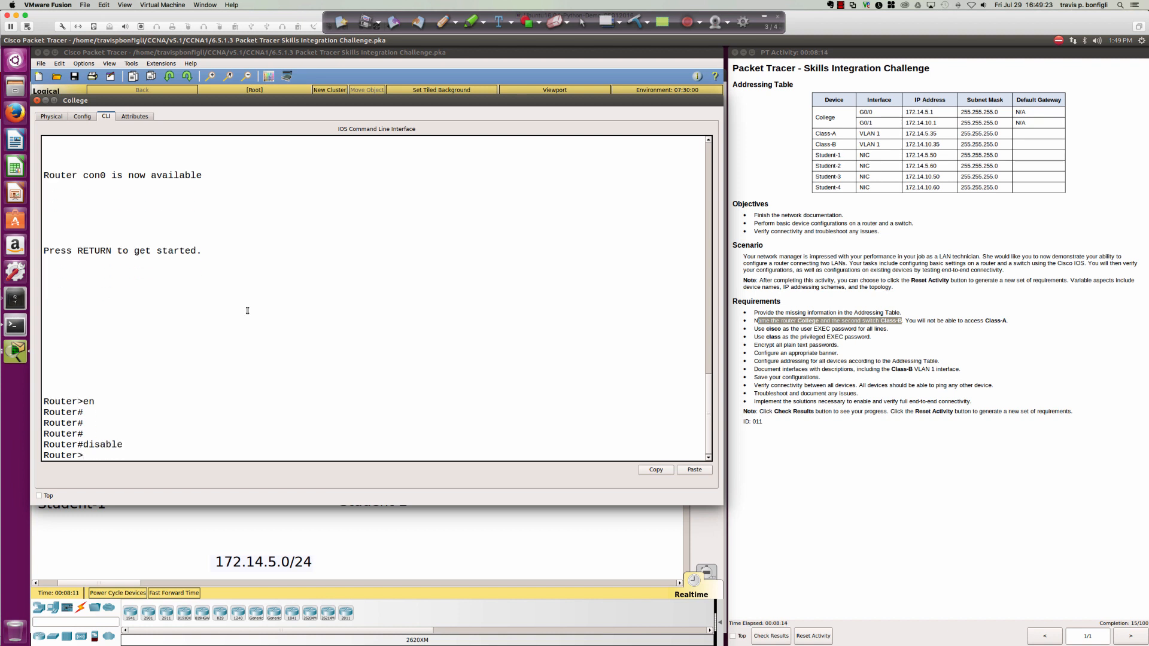
pyautogui.press('Return')
pyautogui.press('Return')
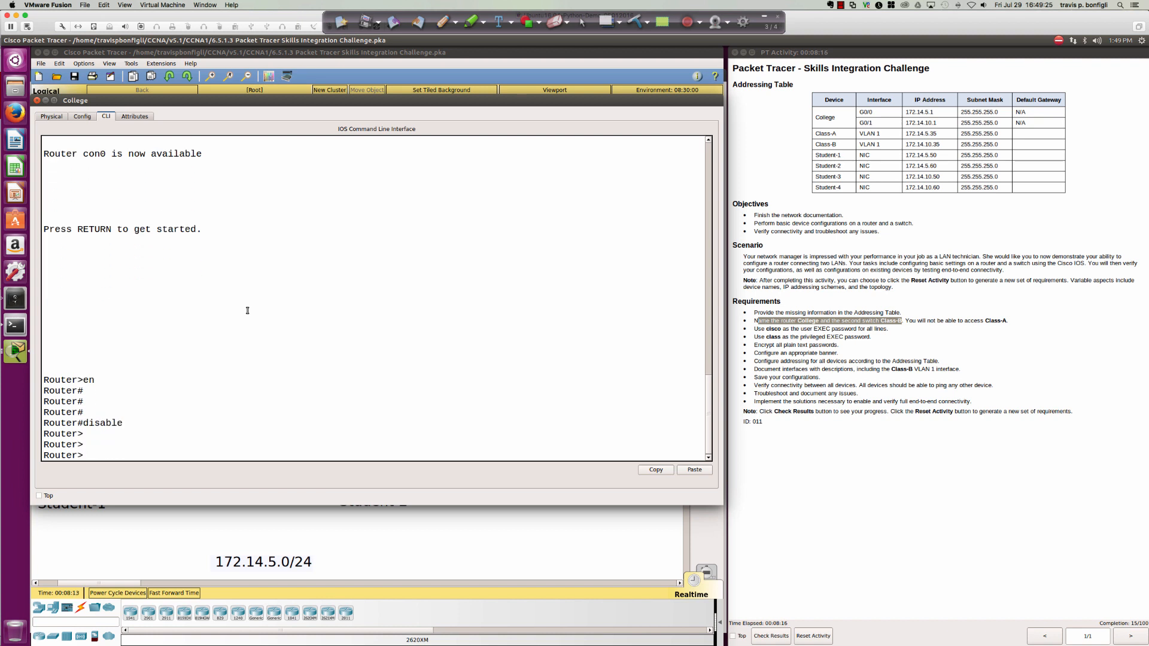
pyautogui.write('en')
pyautogui.press('Tab')
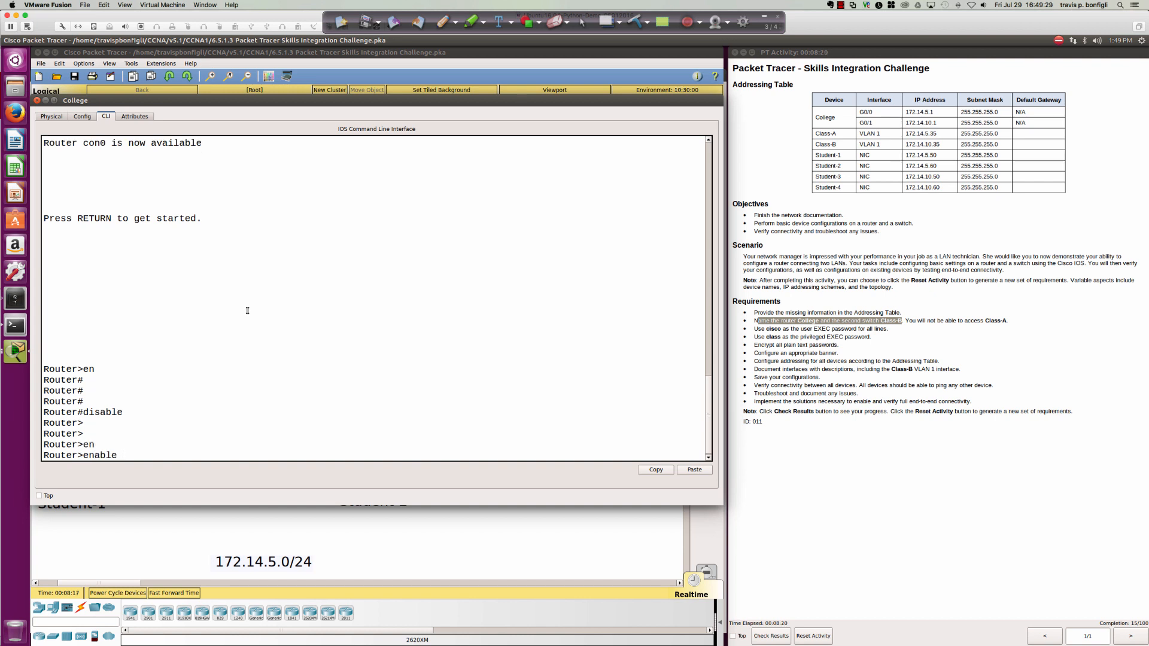
pyautogui.press('Return')
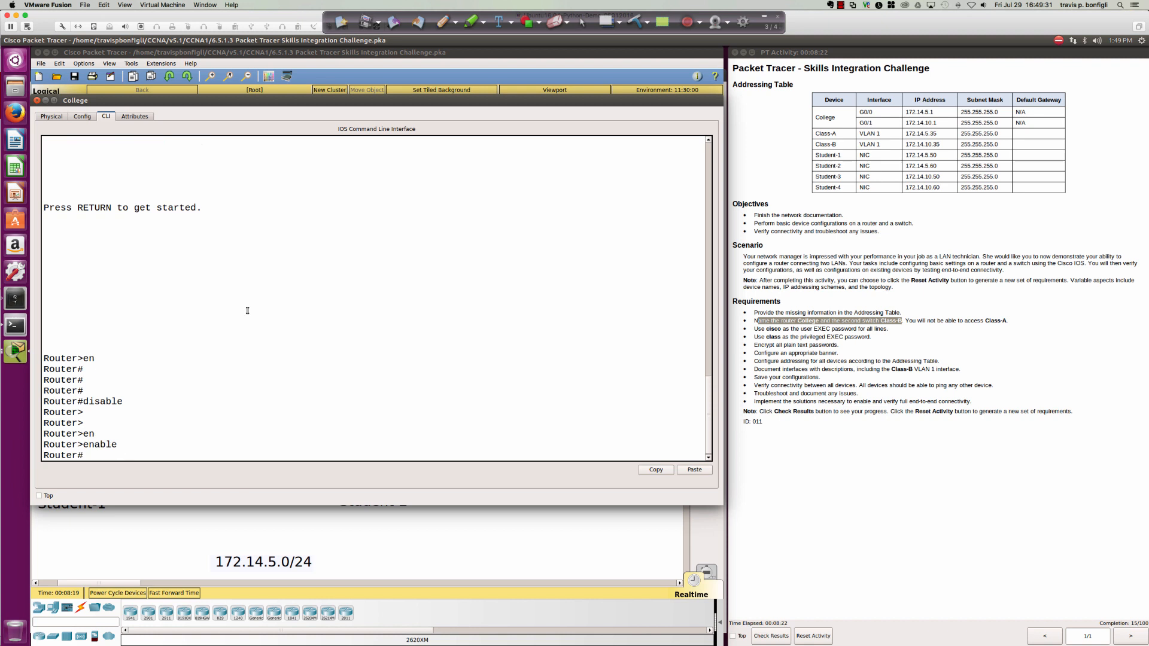
# Repeat the logout, enable and disable cycle, then start a fresh console session.
pyautogui.write('exit')
pyautogui.press('Return')
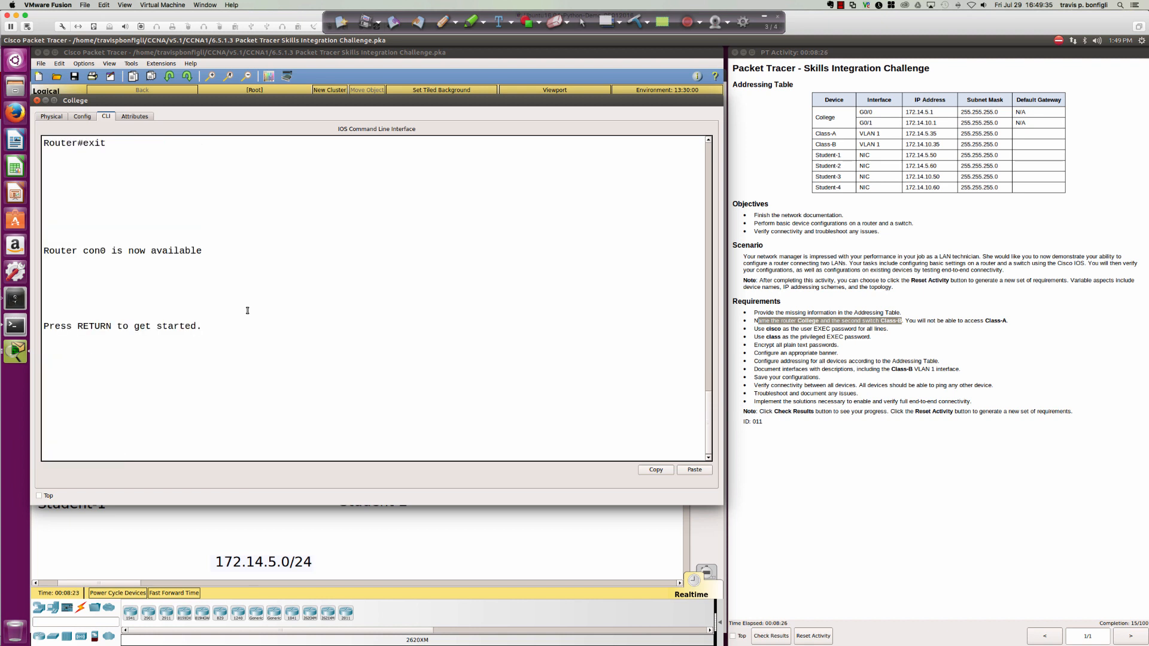
pyautogui.press('Return')
pyautogui.write('en')
pyautogui.press('Tab')
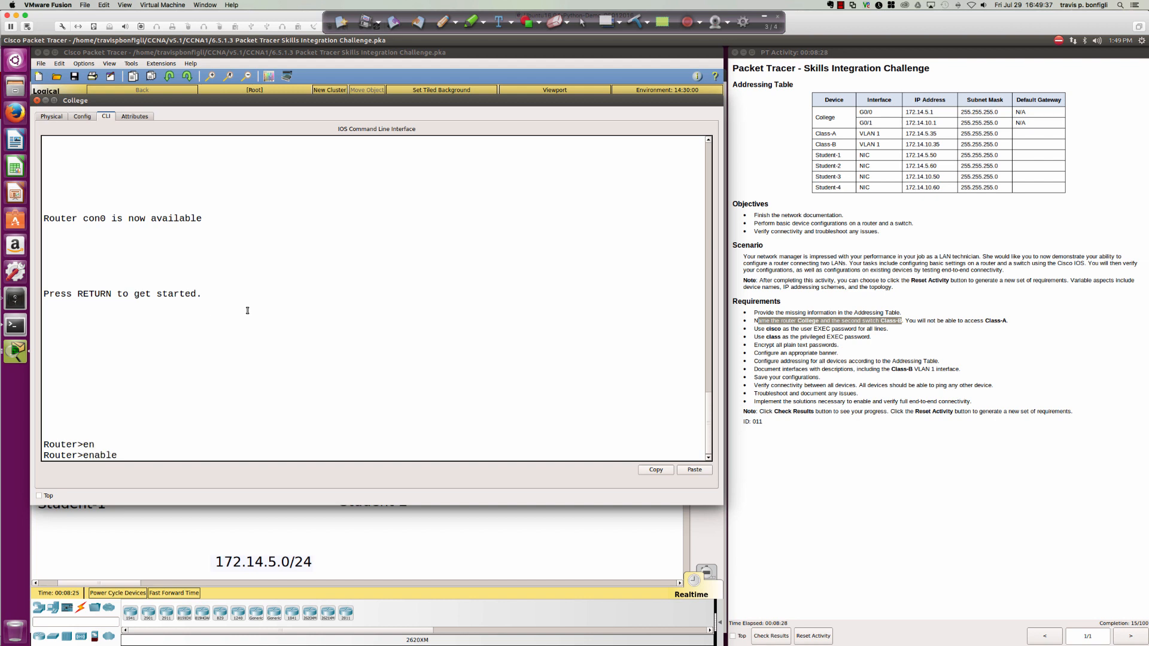
pyautogui.press('Return')
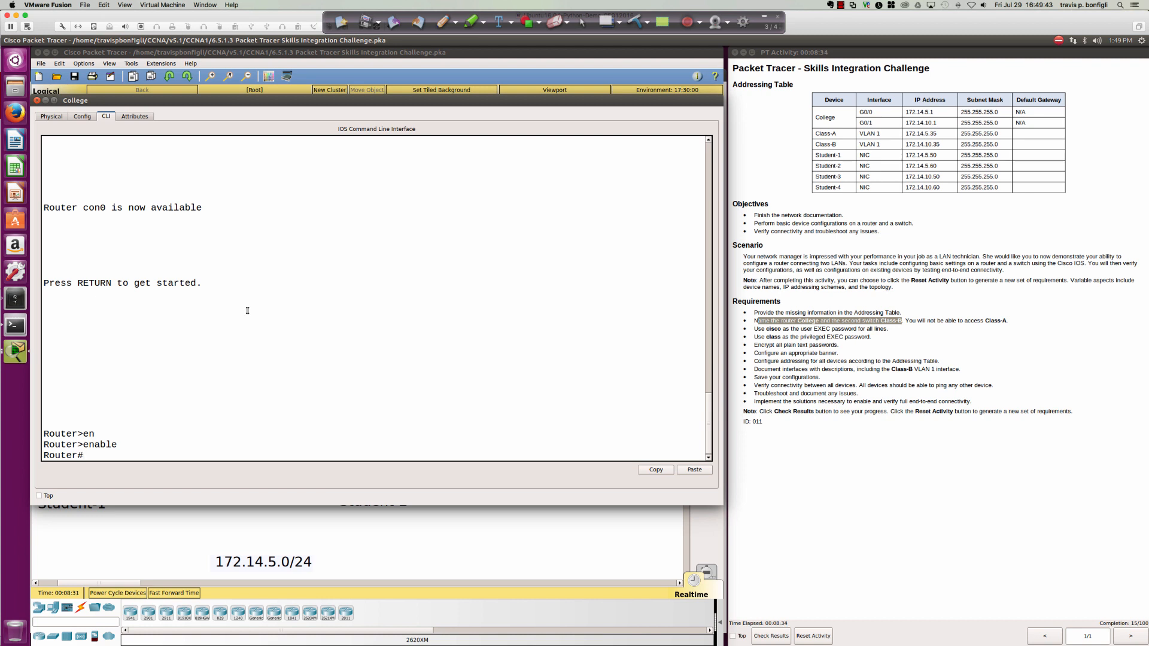
pyautogui.write('disable')
pyautogui.press('Return')
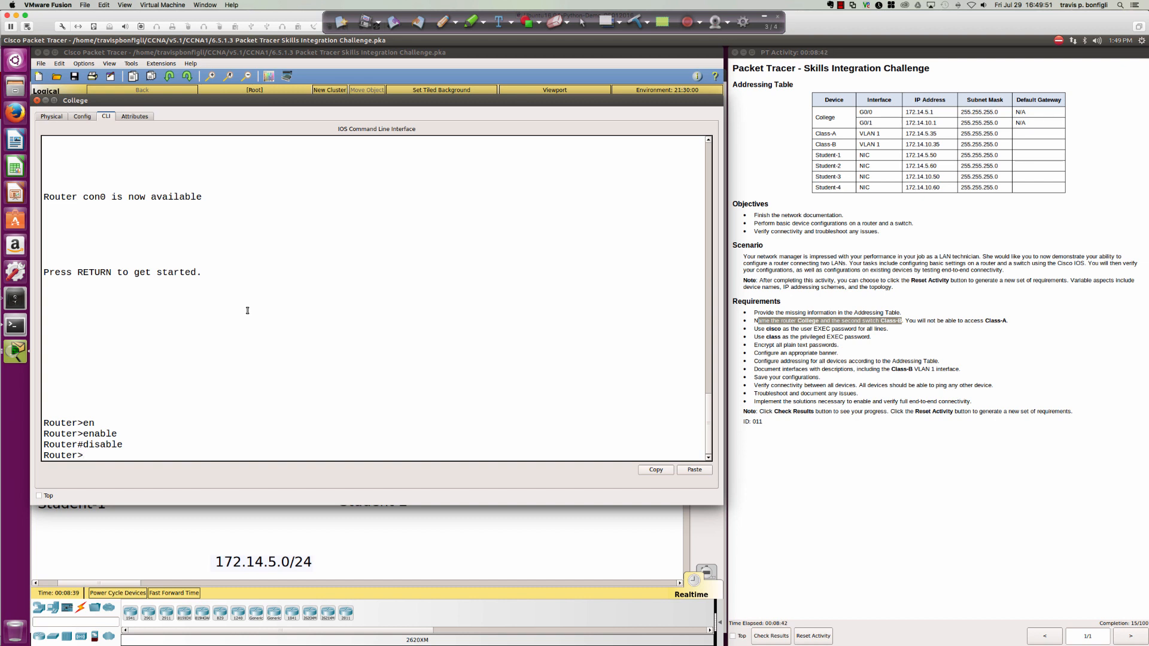
pyautogui.write('exit')
pyautogui.press('Return')
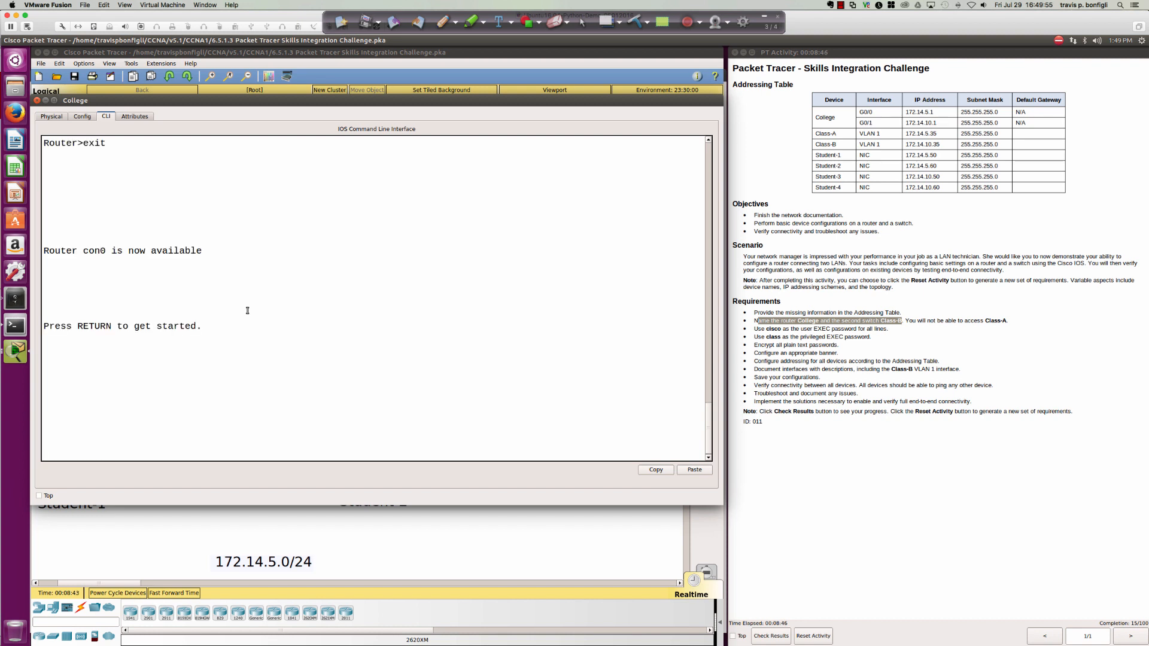
pyautogui.press('Return')
pyautogui.press('Return')
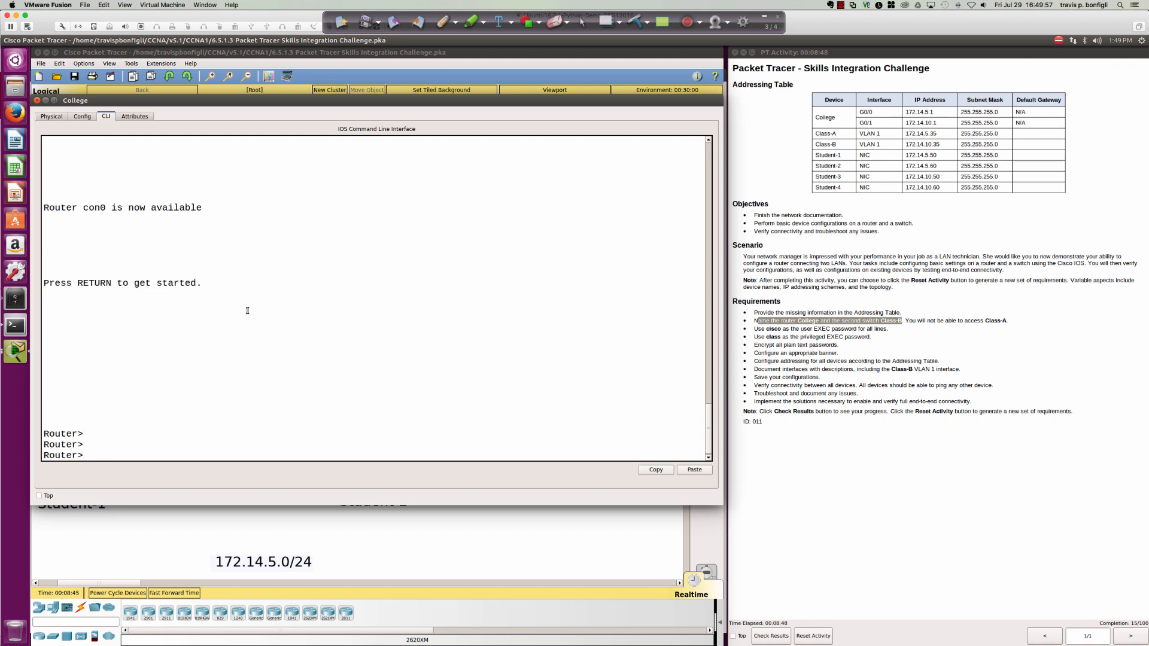
# Enable privileged mode and enter configure terminal at the Router# prompt.
pyautogui.press('Return')
pyautogui.write('en')
pyautogui.press('Tab')
pyautogui.press('Return')
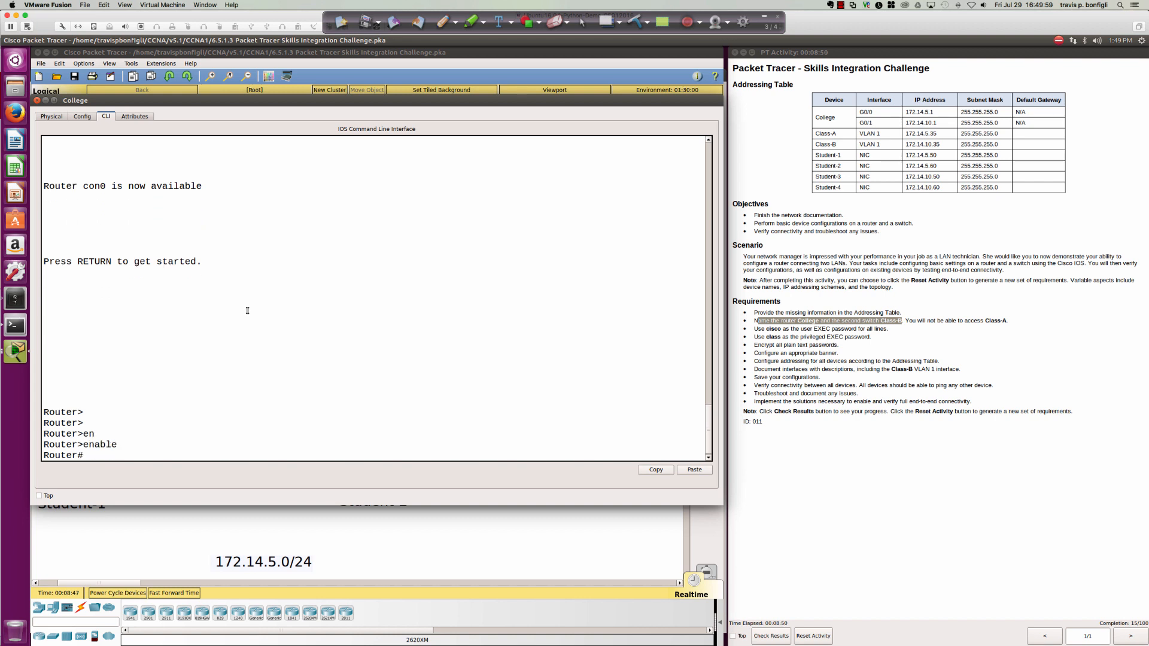
pyautogui.write('conf')
pyautogui.press('Tab')
pyautogui.write('t')
pyautogui.press('Tab')
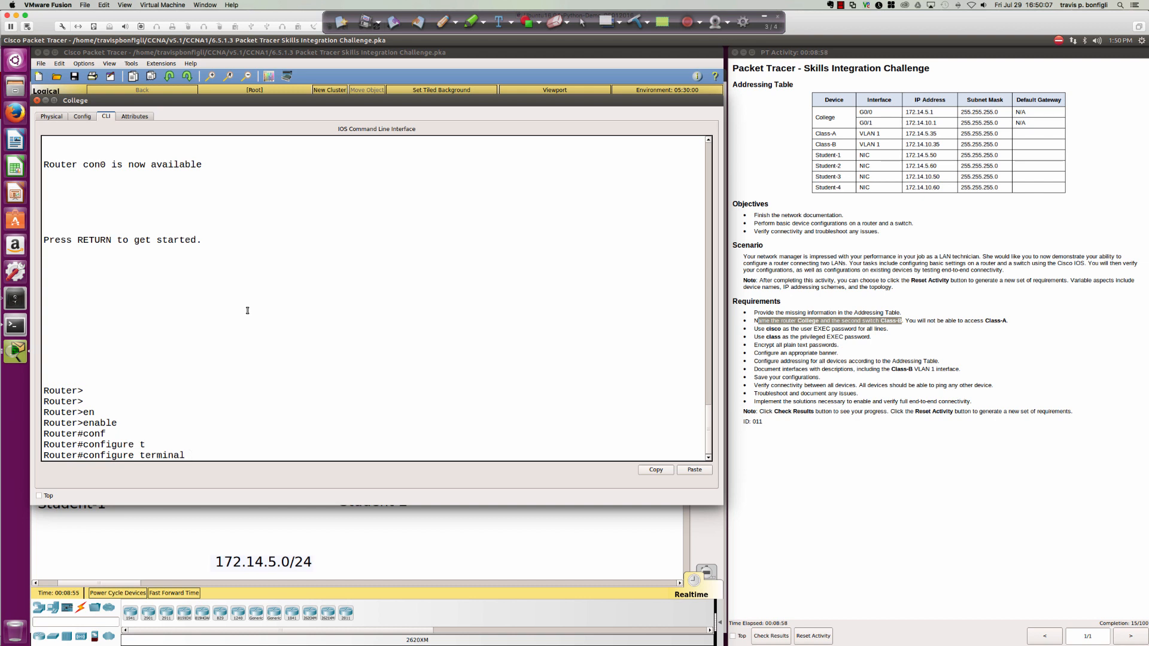
# Enter global configuration mode and highlight the (config) part of the prompt.
pyautogui.press('Return')
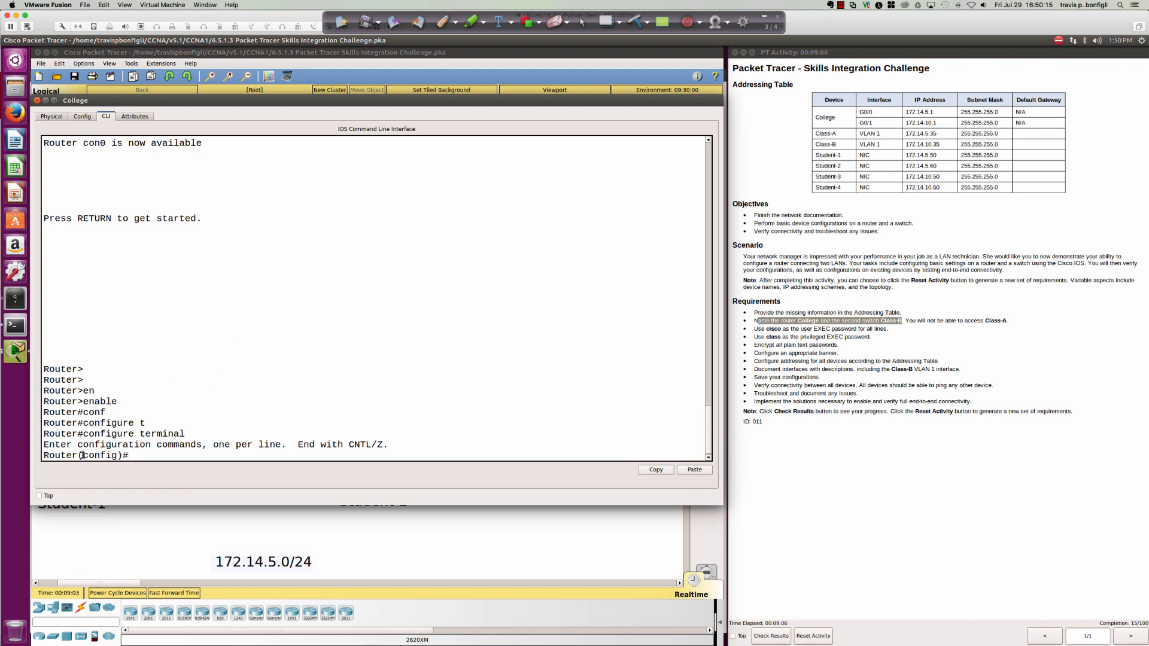
pyautogui.moveTo(87, 456); pyautogui.dragTo(115, 457)
pyautogui.click(345, 370)
# Set the hostname to College and highlight how the prompt name changed.
pyautogui.write('host')
pyautogui.press('Tab')
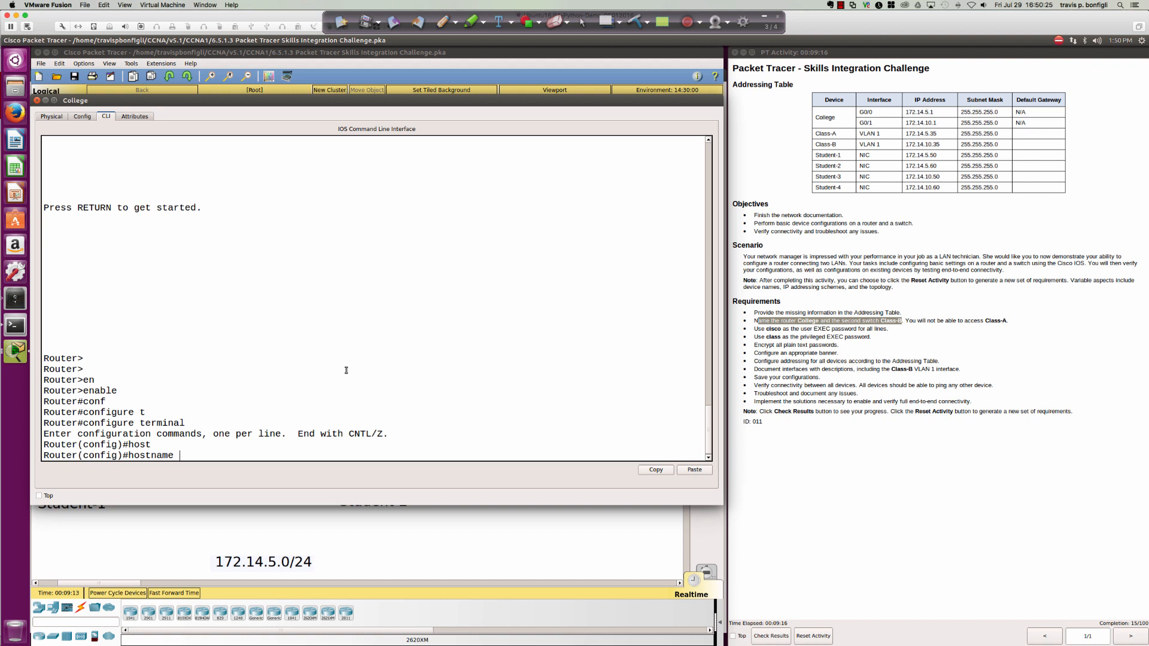
pyautogui.write('College')
pyautogui.press('Return')
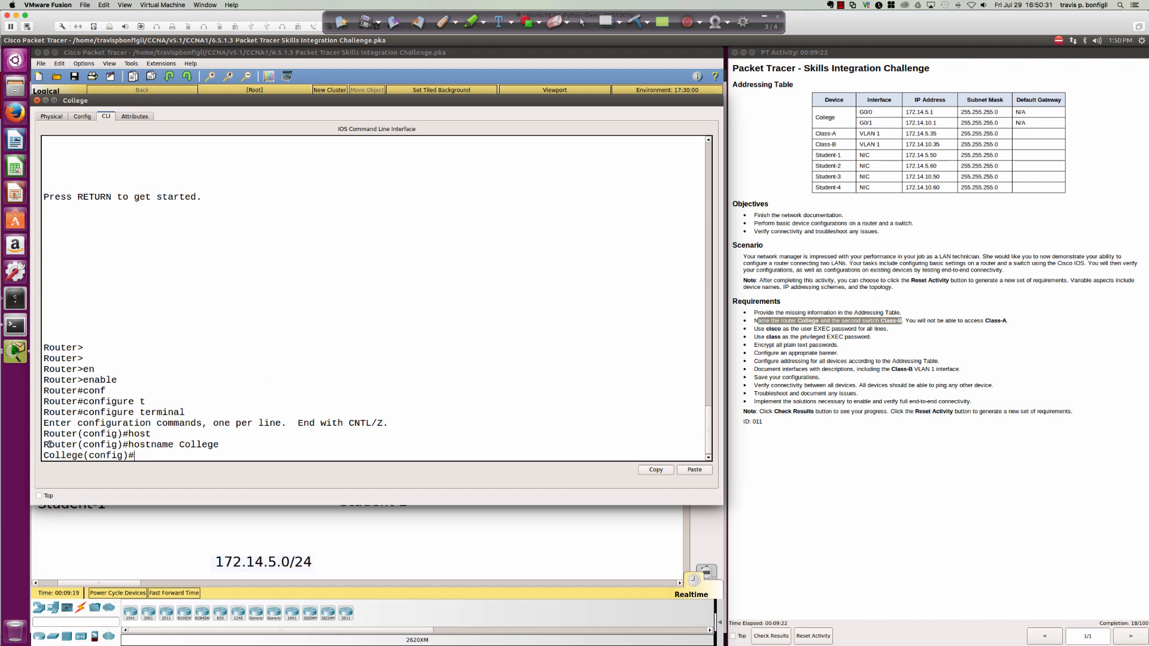
pyautogui.moveTo(48, 445)
pyautogui.mouseDown()
pyautogui.moveTo(78, 445)
pyautogui.moveTo(52, 445)
pyautogui.mouseUp()
pyautogui.moveTo(68, 444)
pyautogui.mouseDown()
pyautogui.moveTo(79, 444)
pyautogui.moveTo(66, 456)
pyautogui.moveTo(81, 456)
pyautogui.mouseUp()
pyautogui.click(367, 449)
pyautogui.press('Return')
pyautogui.press('Return')
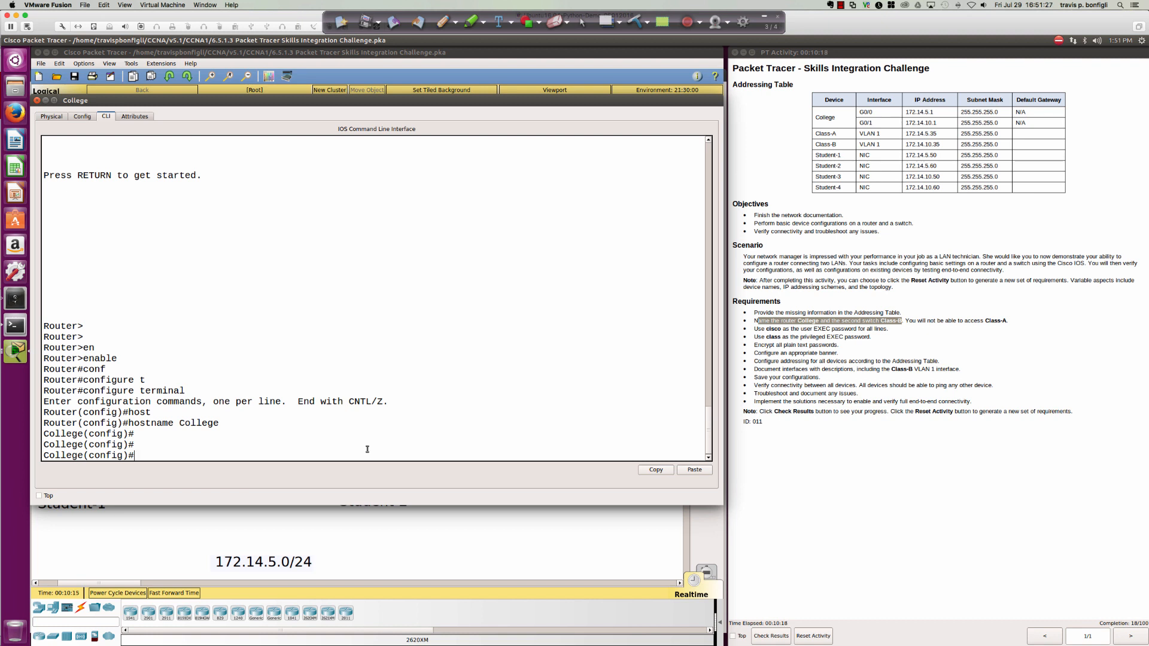
# Show the running config with do sh run to review the console, aux and vty lines.
pyautogui.write('do sh run')
pyautogui.press('Return')
pyautogui.press('space')
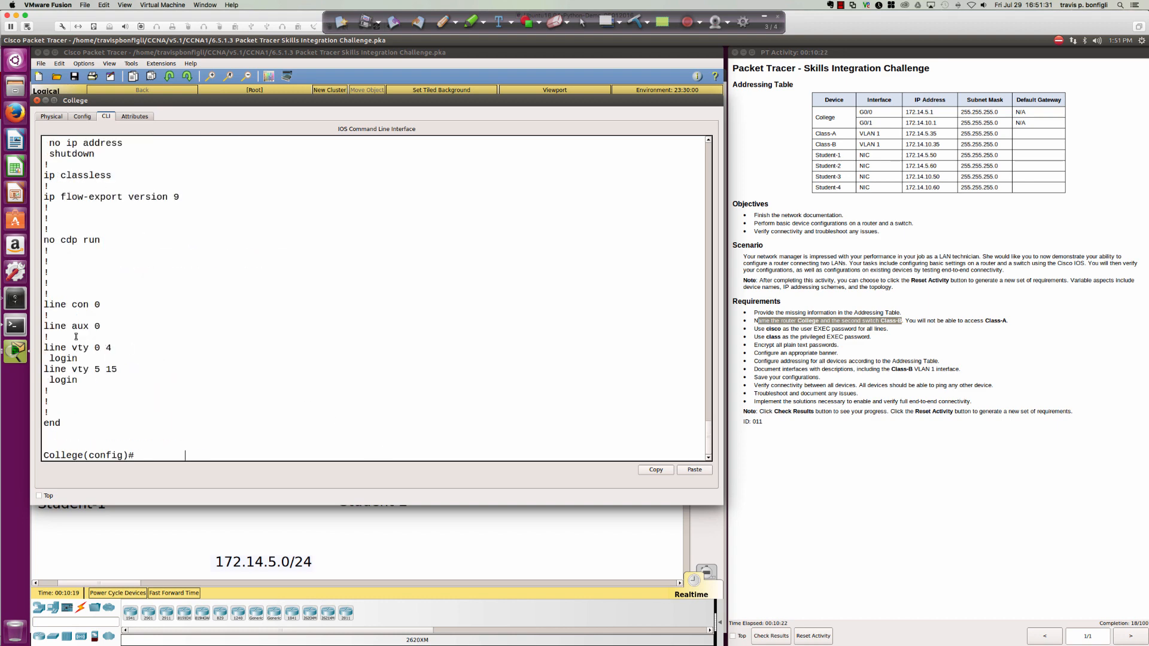
pyautogui.moveTo(44, 304); pyautogui.dragTo(125, 380)
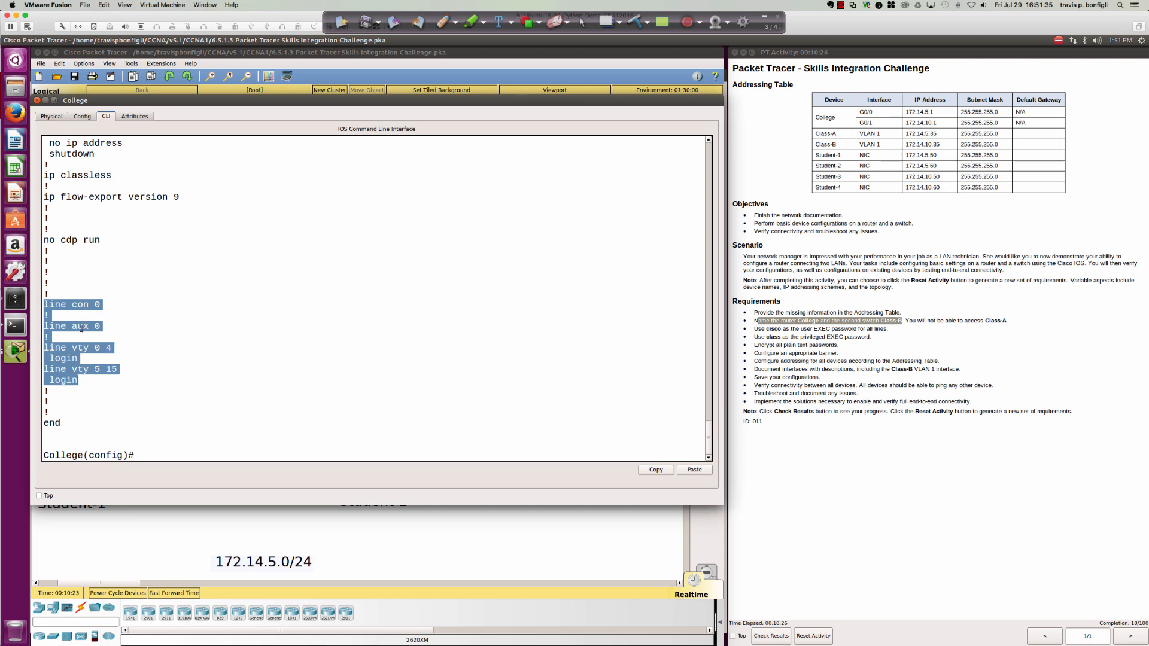
pyautogui.click(303, 367)
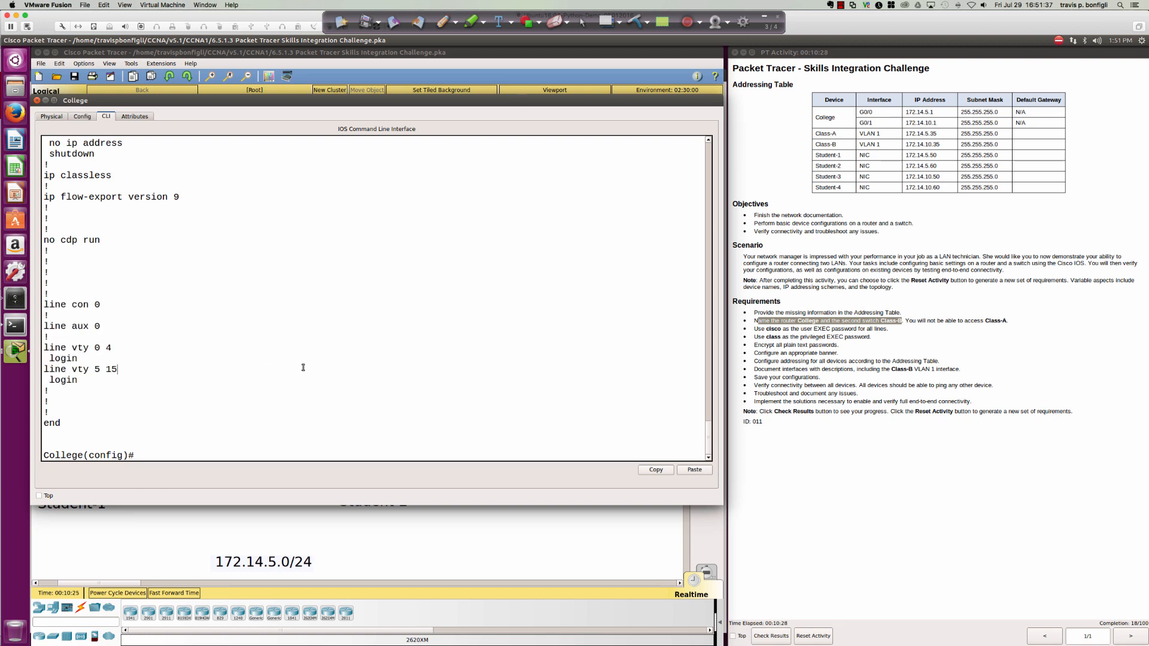
# Give line con 0 a password and require login, pointing out the new commands.
pyautogui.write('line con 0')
pyautogui.press('Return')
pyautogui.write('pass')
pyautogui.press('Tab')
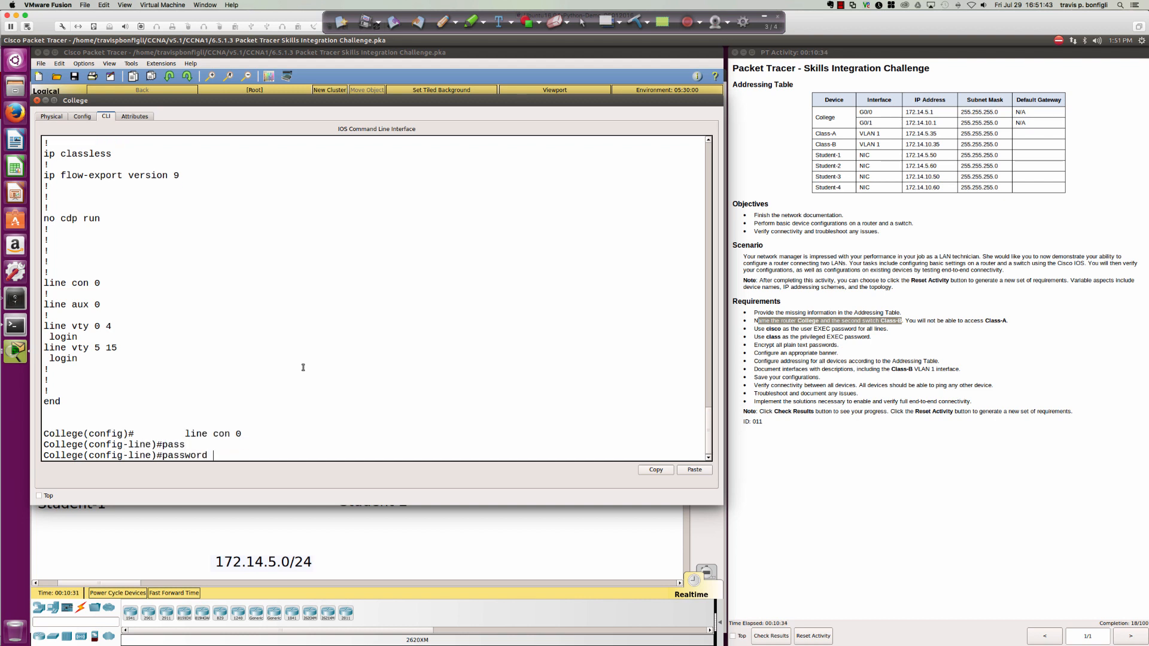
pyautogui.write('cisco')
pyautogui.press('Return')
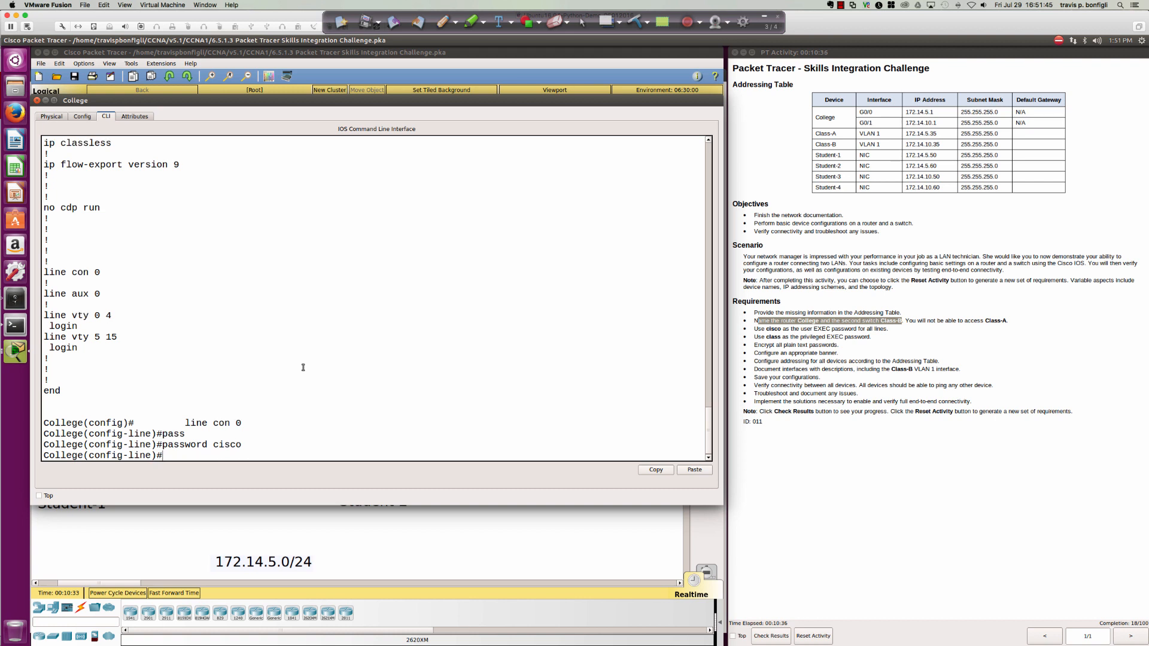
pyautogui.write('login')
pyautogui.press('Return')
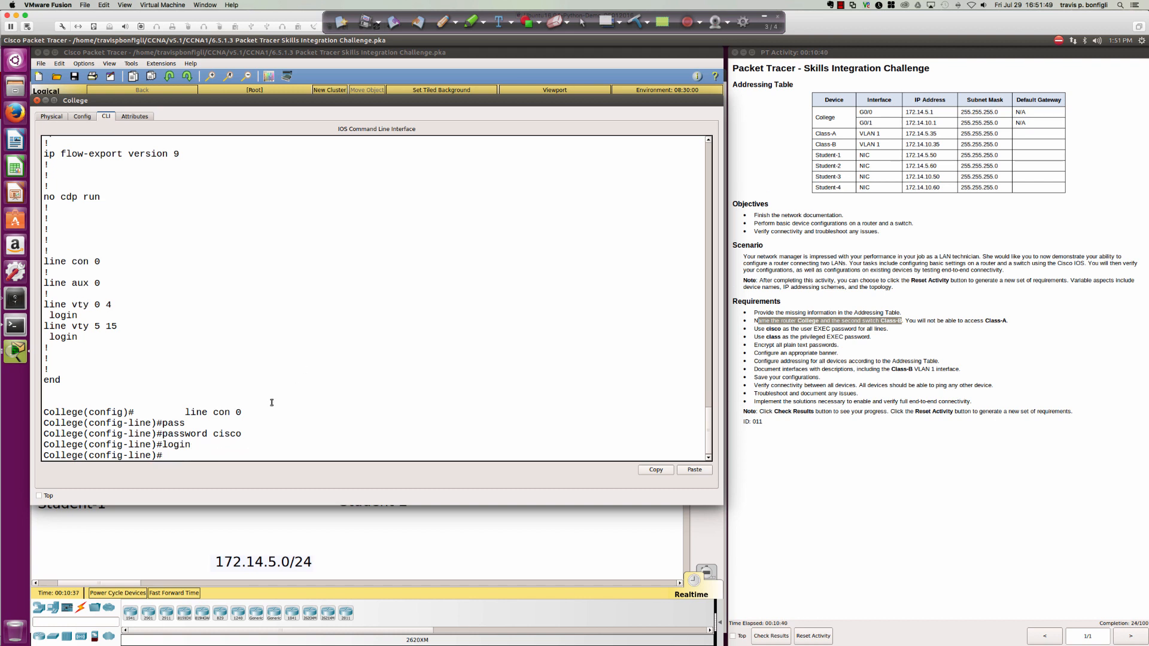
pyautogui.moveTo(163, 444); pyautogui.dragTo(240, 438)
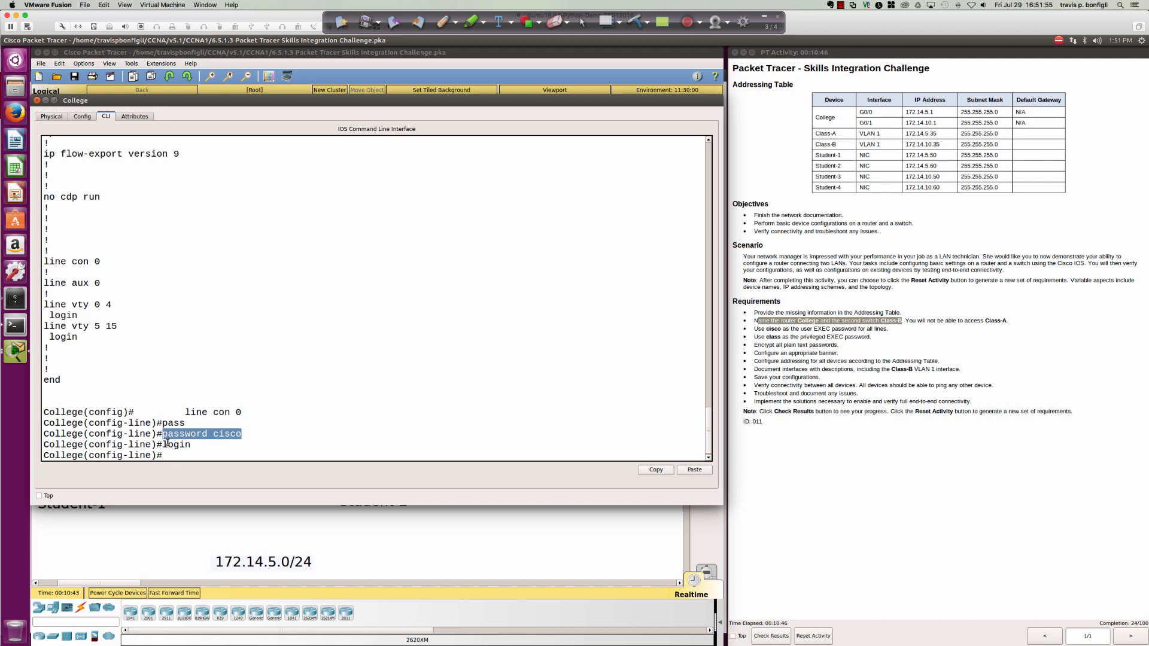
pyautogui.moveTo(163, 444); pyautogui.dragTo(196, 446)
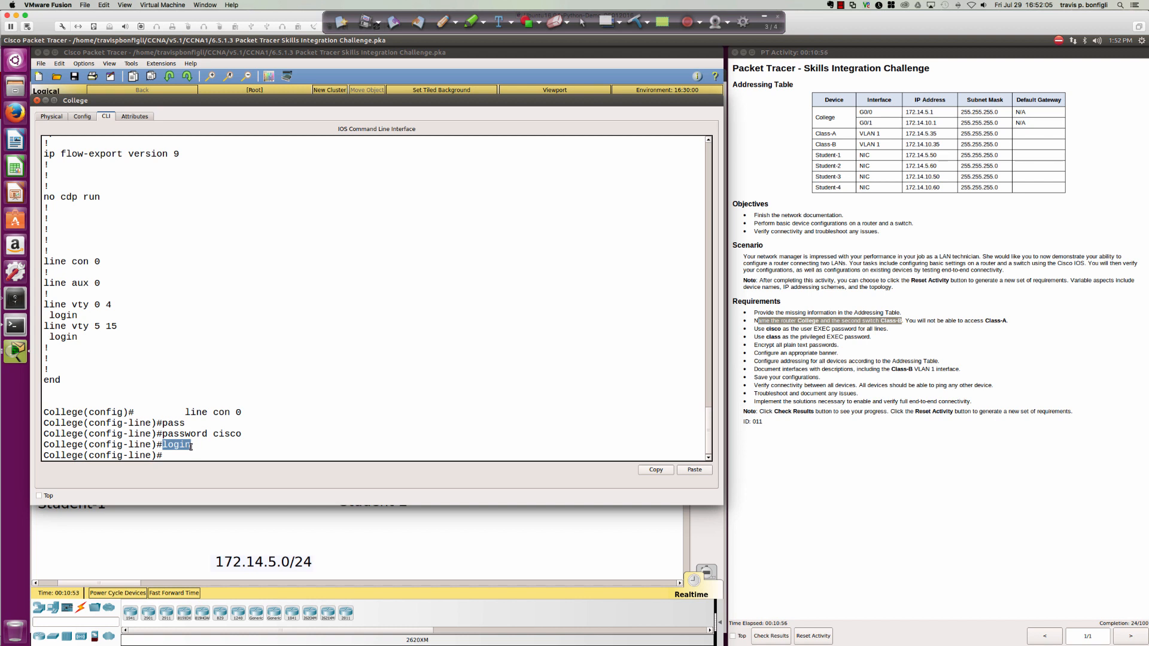
pyautogui.doubleClick(173, 444)
pyautogui.moveTo(214, 434); pyautogui.dragTo(243, 435)
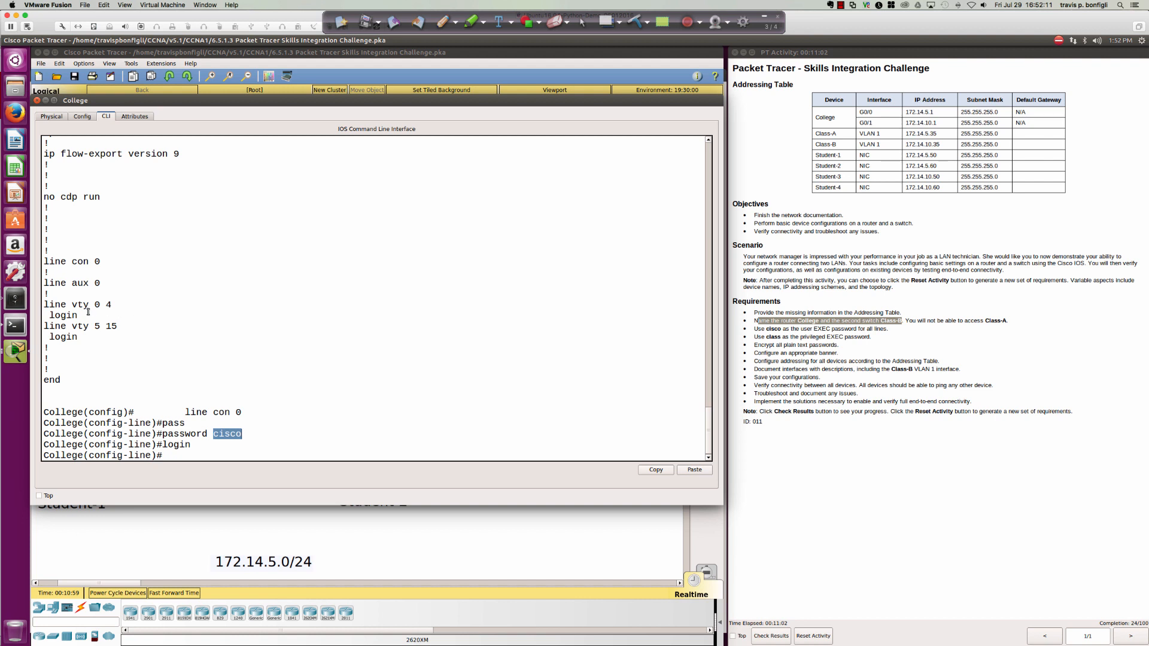
pyautogui.moveTo(80, 315); pyautogui.dragTo(50, 315)
pyautogui.click(78, 273)
# Set a password on line vty 0 15 and verify it with do sh run.
pyautogui.write('line vty 0 15')
pyautogui.press('Return')
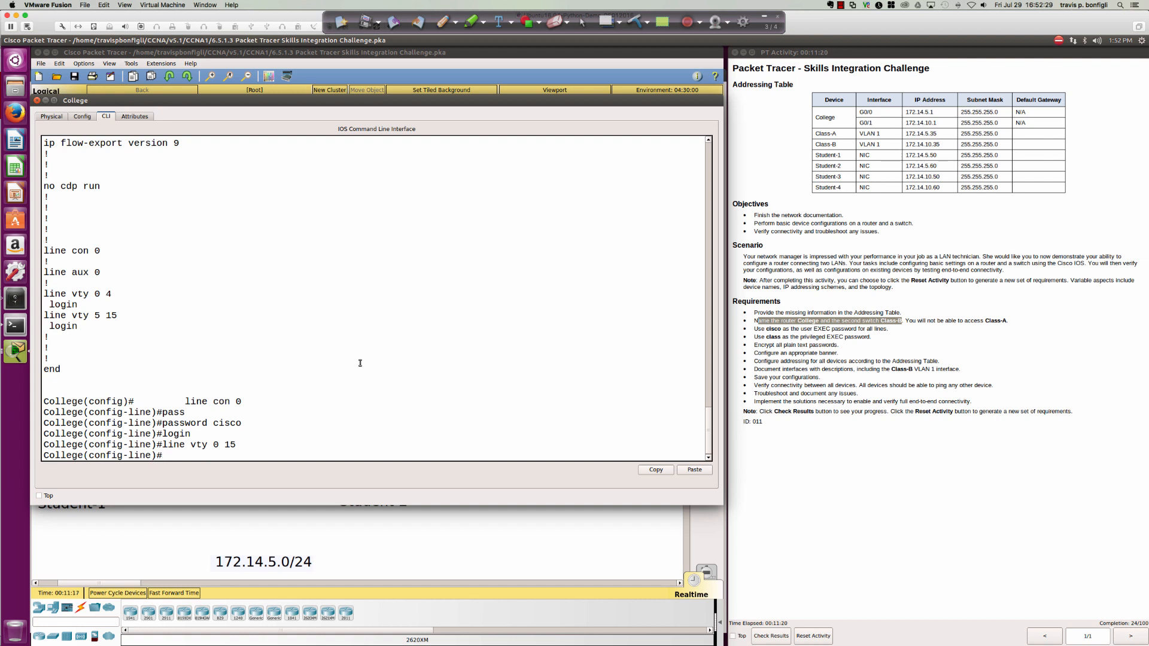
pyautogui.write('pass')
pyautogui.press('Return')
pyautogui.write('password ci')
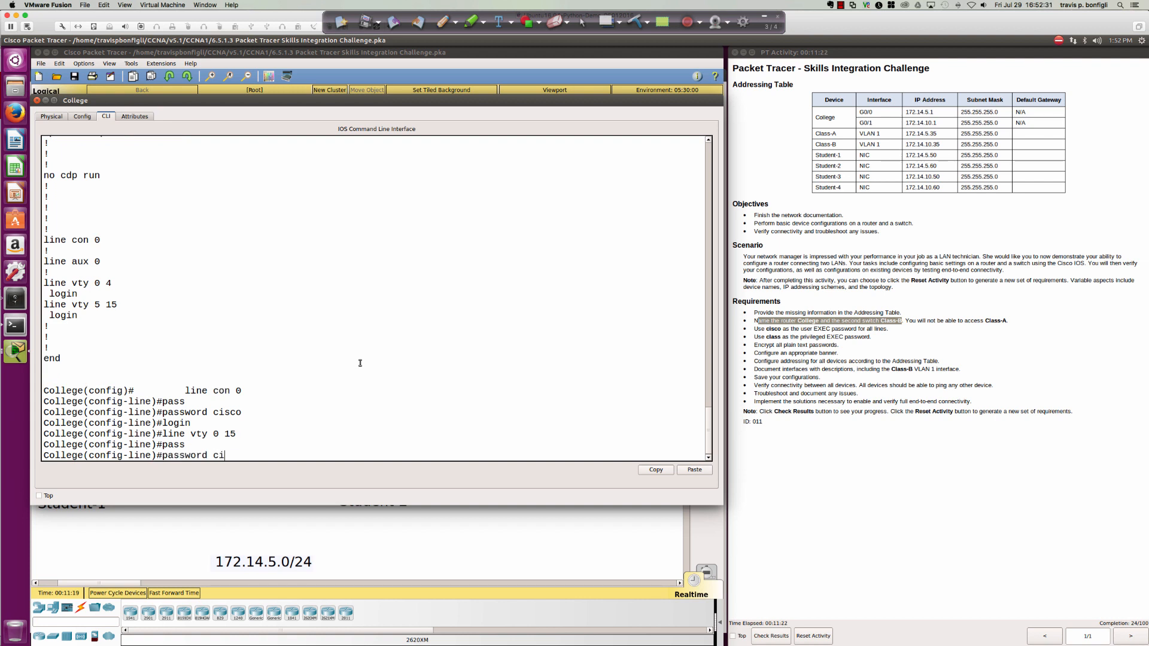
pyautogui.write('sco')
pyautogui.press('Return')
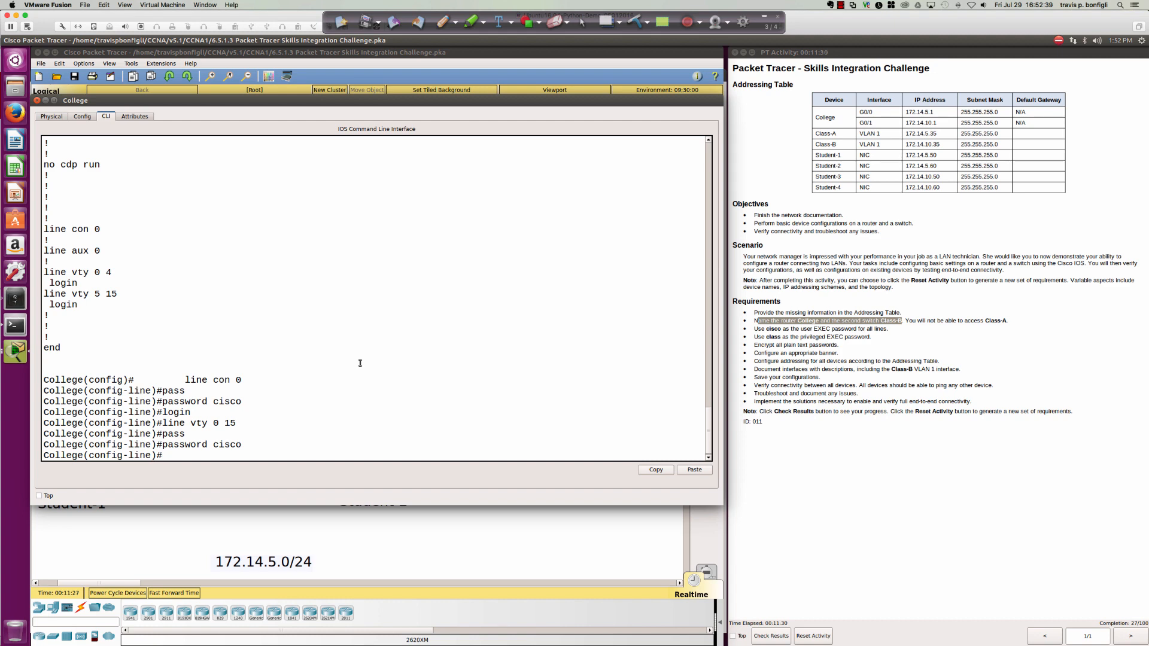
pyautogui.write('do sh run')
pyautogui.press('Return')
pyautogui.press('space')
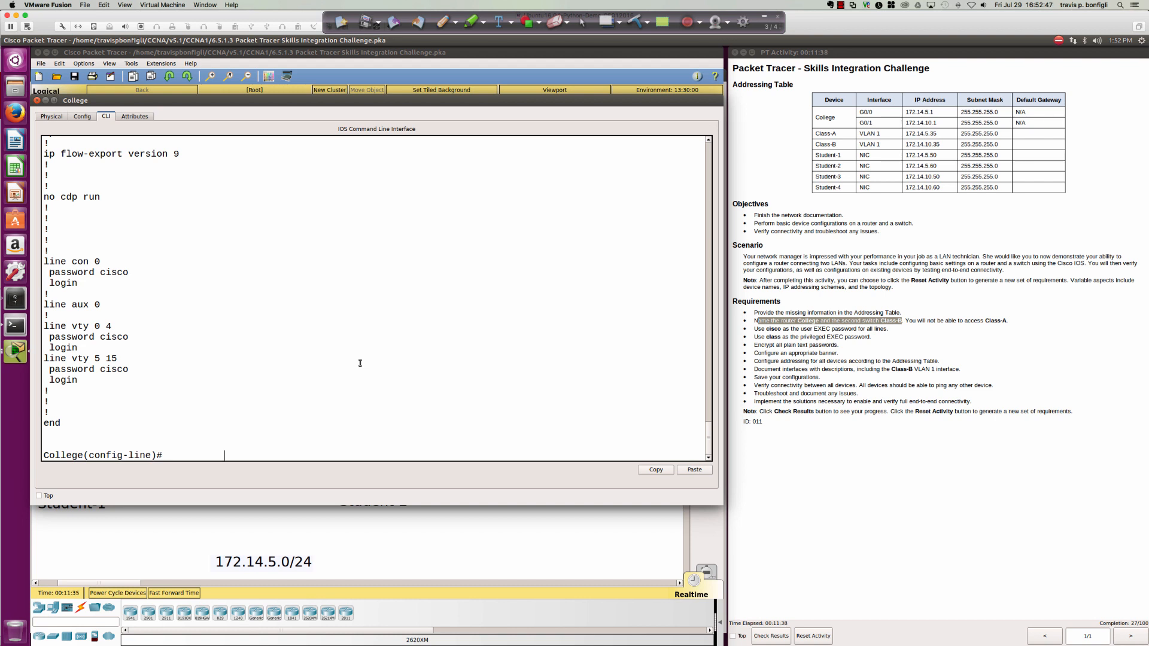
# Give line aux 0 a password, correcting a typo, and require login.
pyautogui.write('lin')
pyautogui.write('e au')
pyautogui.press('Tab')
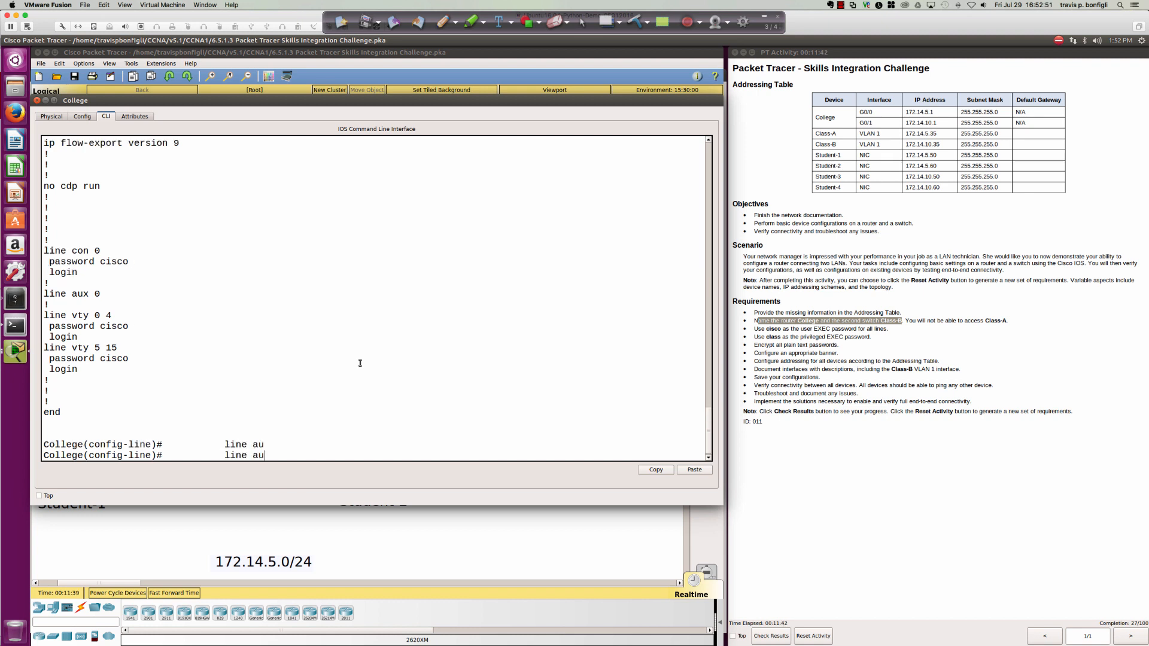
pyautogui.write('x 0')
pyautogui.press('Return')
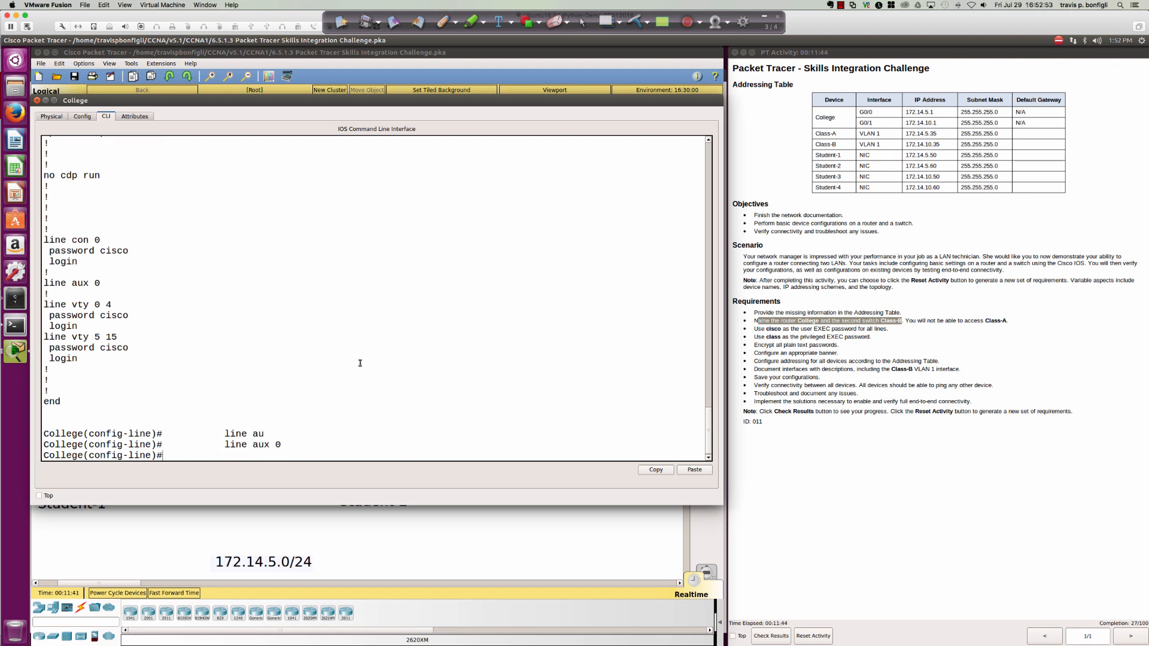
pyautogui.write('?pas')
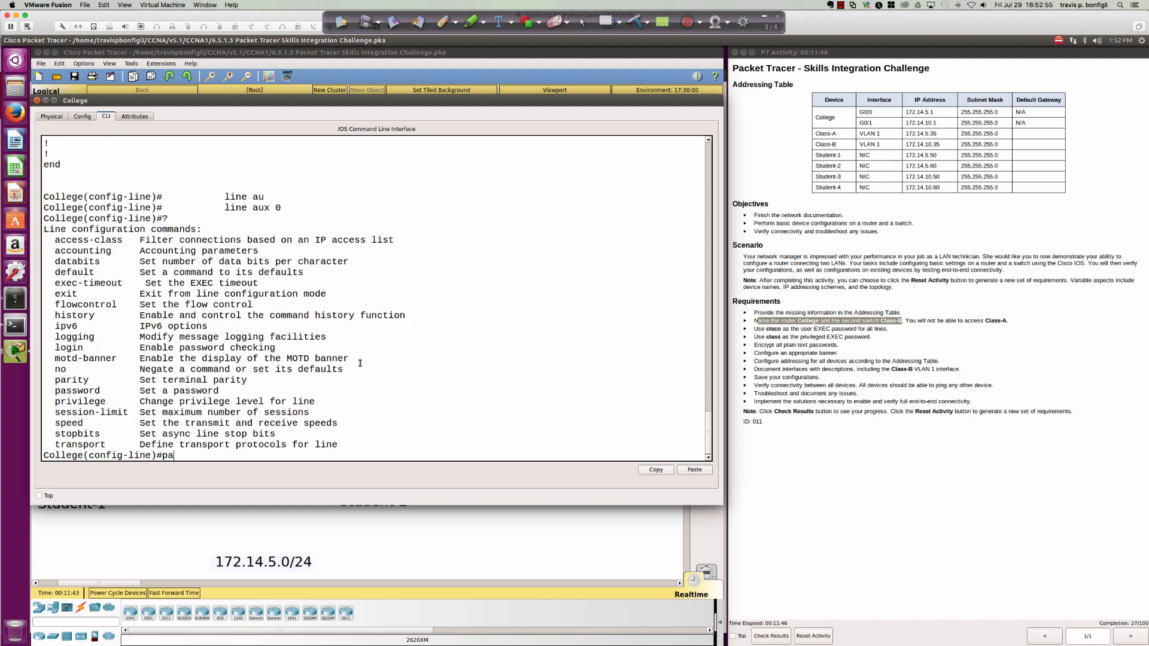
pyautogui.press('Tab')
pyautogui.write('cisoc')
pyautogui.press('Return')
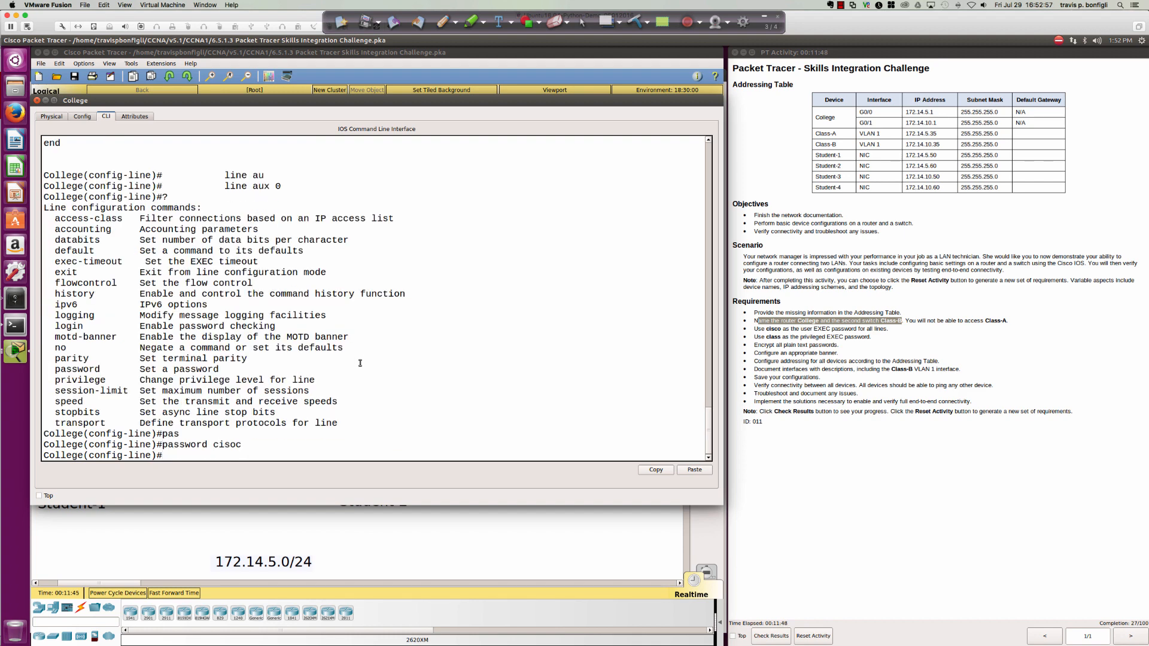
pyautogui.press('Up')
pyautogui.press('BackSpace')
pyautogui.press('BackSpace')
pyautogui.write('co')
pyautogui.press('Return')
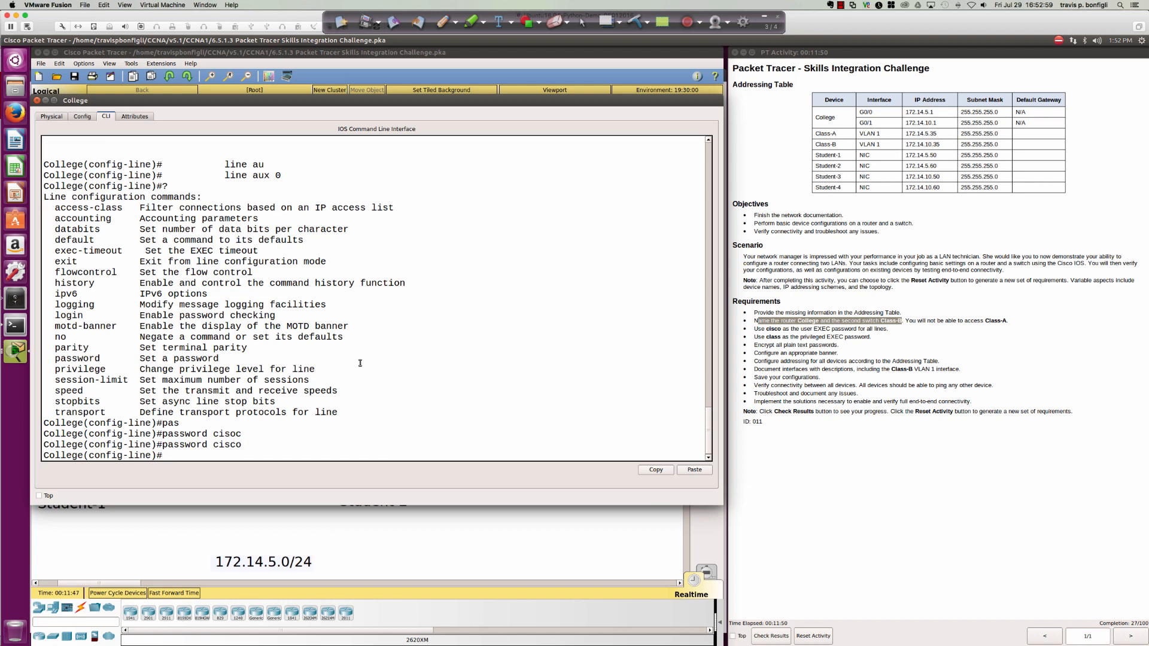
pyautogui.write('login')
pyautogui.press('Return')
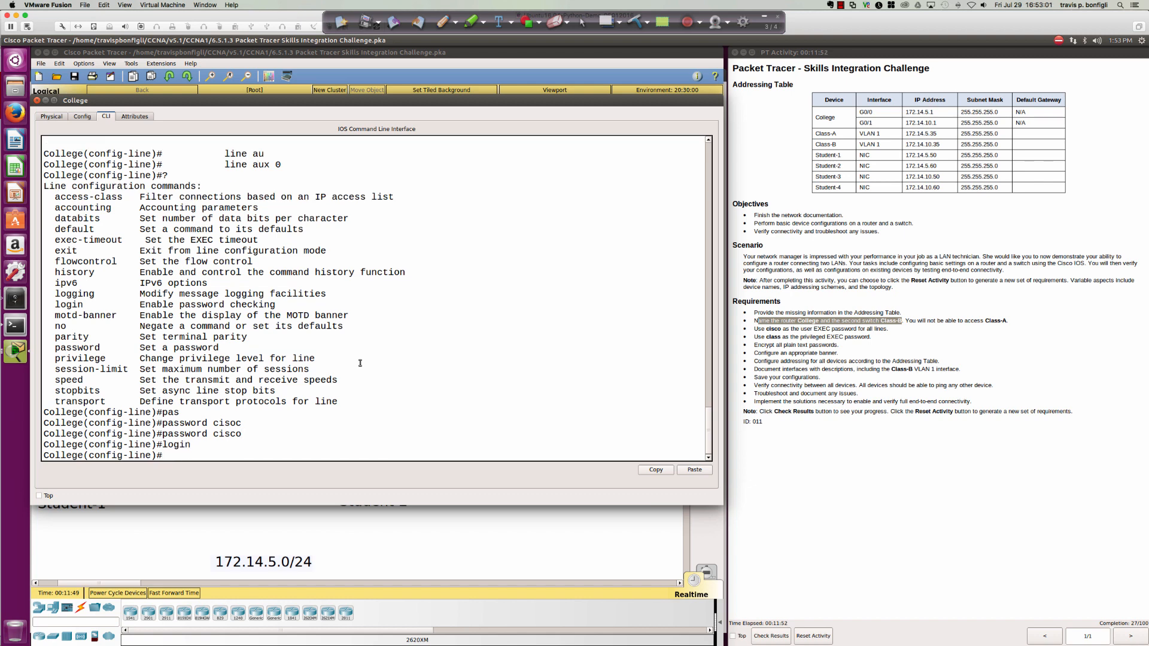
# Verify the running config with do sh ru, then exit line configuration mode.
pyautogui.write('do sh ru')
pyautogui.press('Return')
pyautogui.press('space')
pyautogui.press('space')
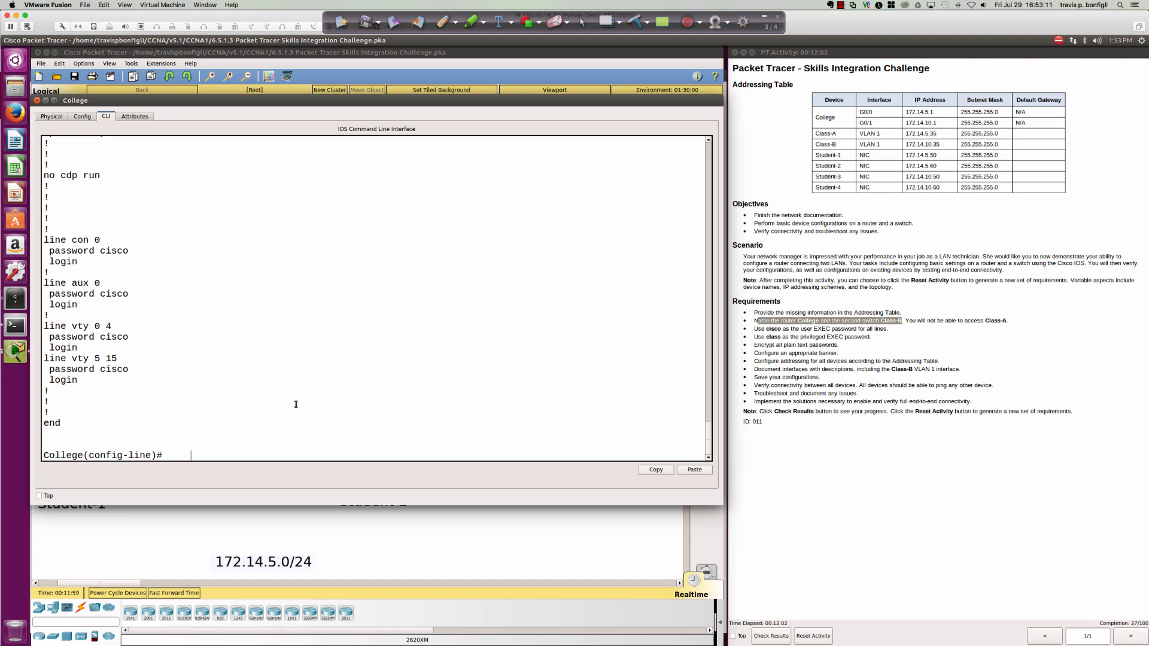
pyautogui.press('Return')
pyautogui.press('Return')
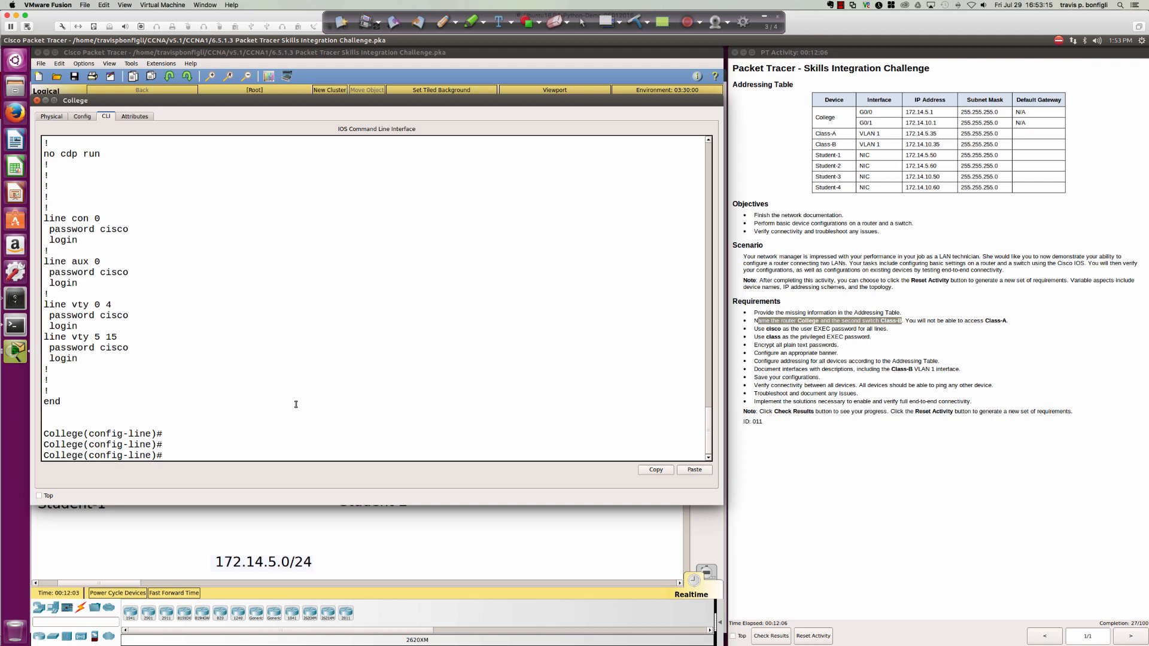
pyautogui.press('Return')
pyautogui.press('Return')
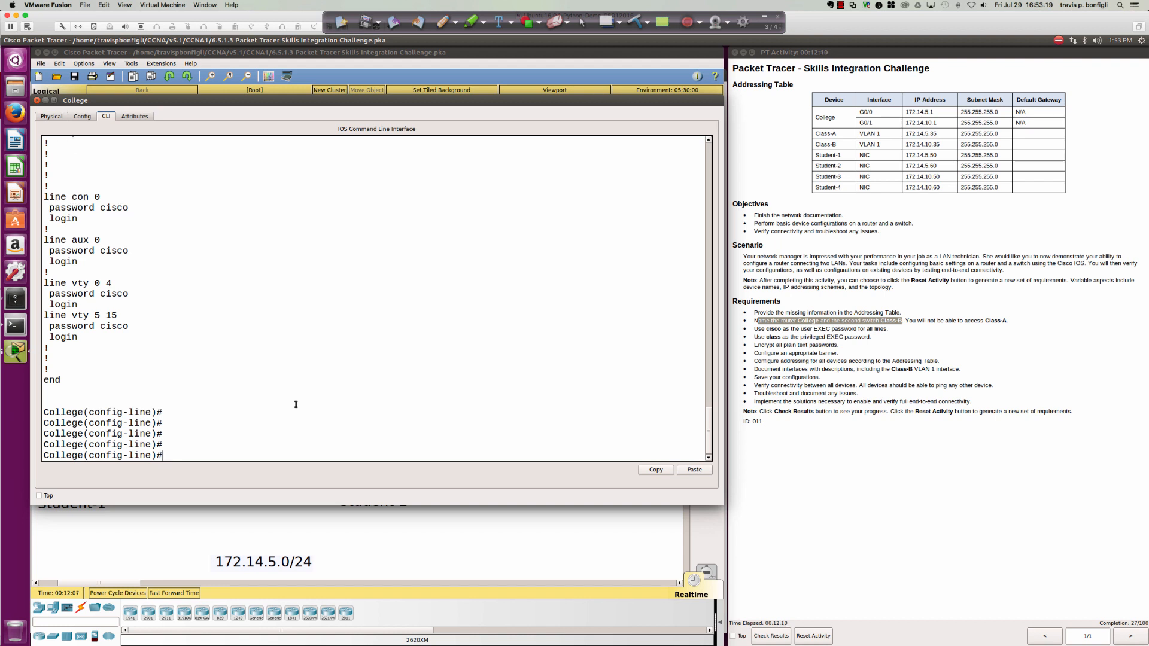
pyautogui.write('e')
pyautogui.write('xit')
pyautogui.press('Return')
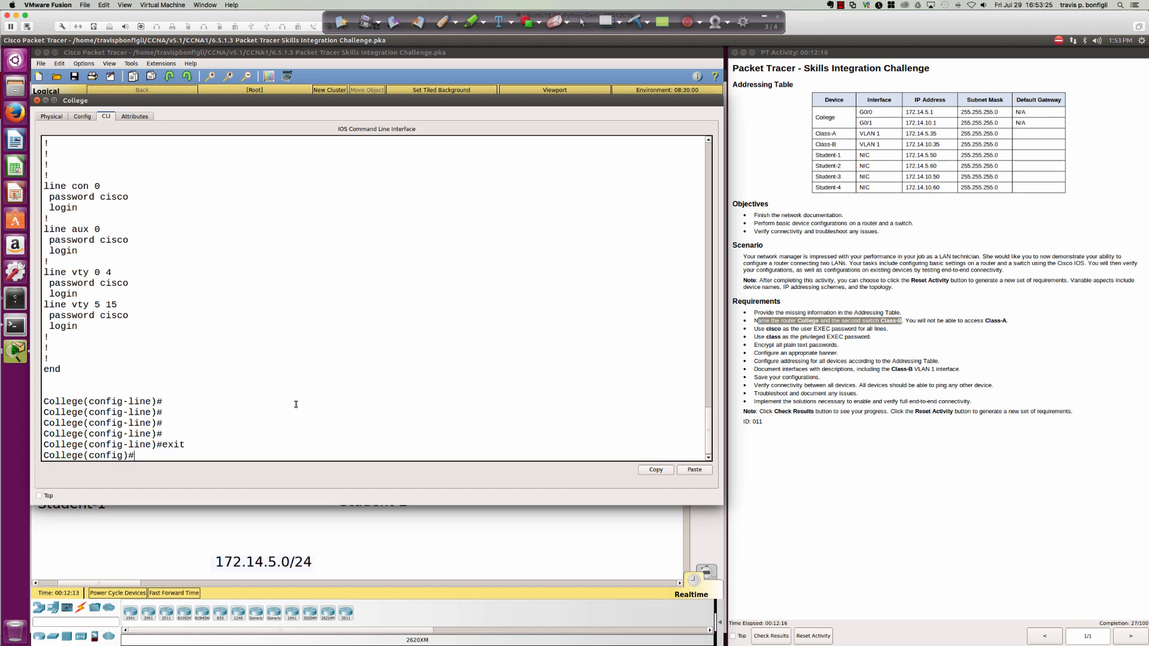
# Drop the College router to user EXEC, then return to privileged EXEC and global configuration mode.
pyautogui.write('exit')
pyautogui.press('Return')
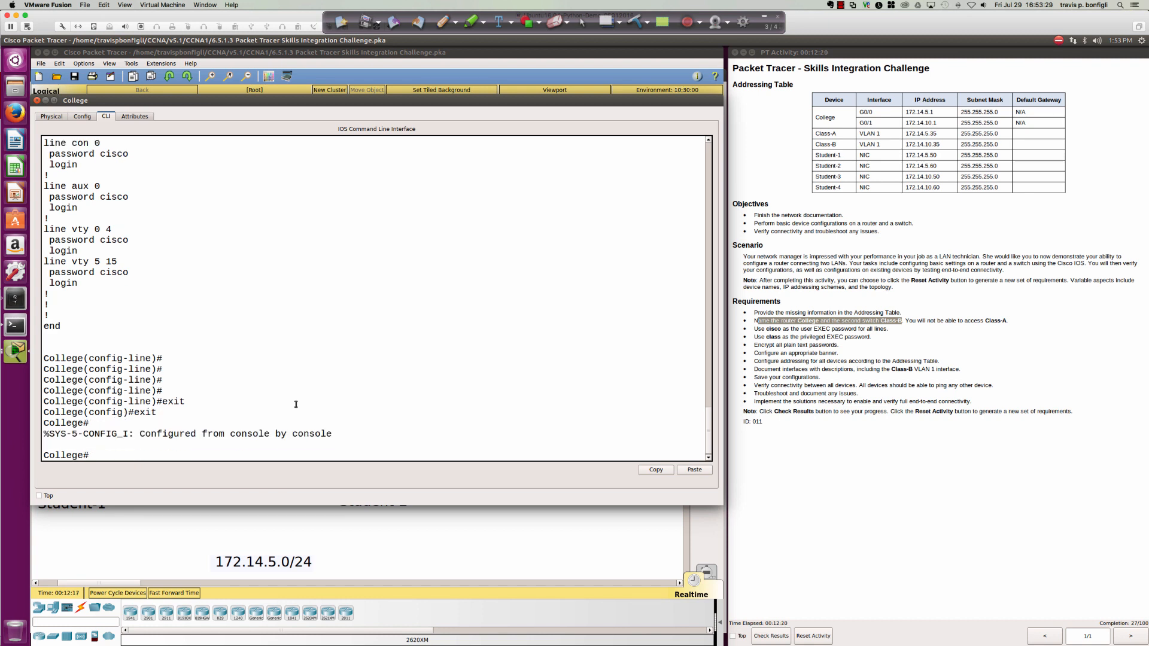
pyautogui.write('disabl')
pyautogui.press('Return')
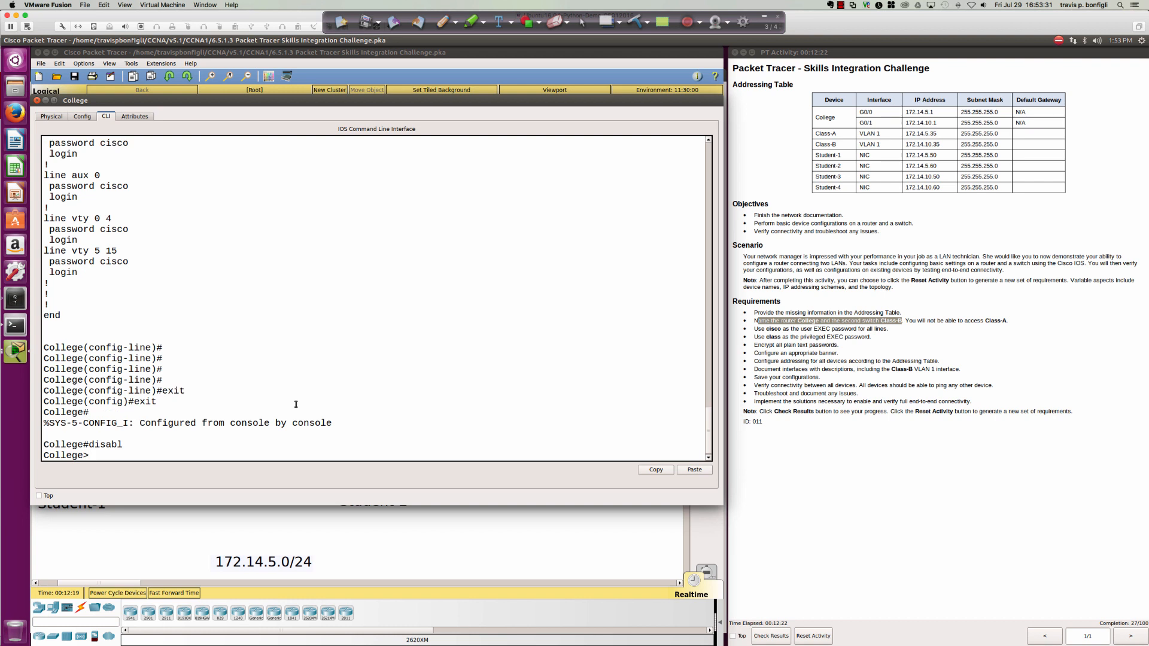
pyautogui.press('Return')
pyautogui.press('Return')
pyautogui.press('Return')
pyautogui.write('en')
pyautogui.press('Tab')
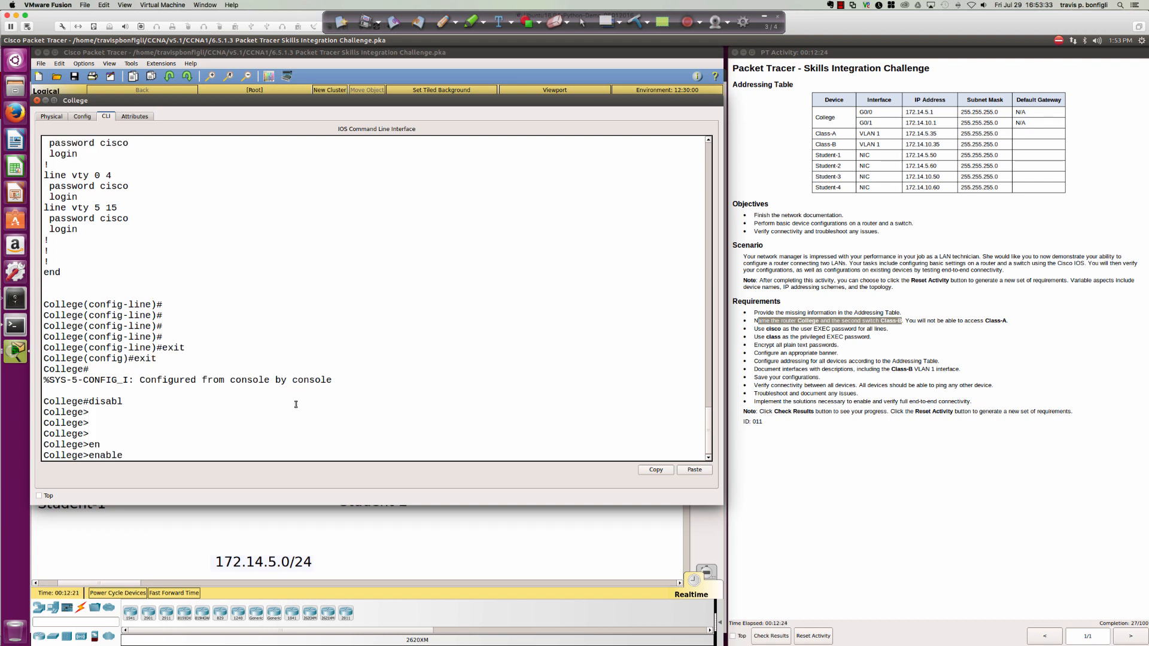
pyautogui.press('Return')
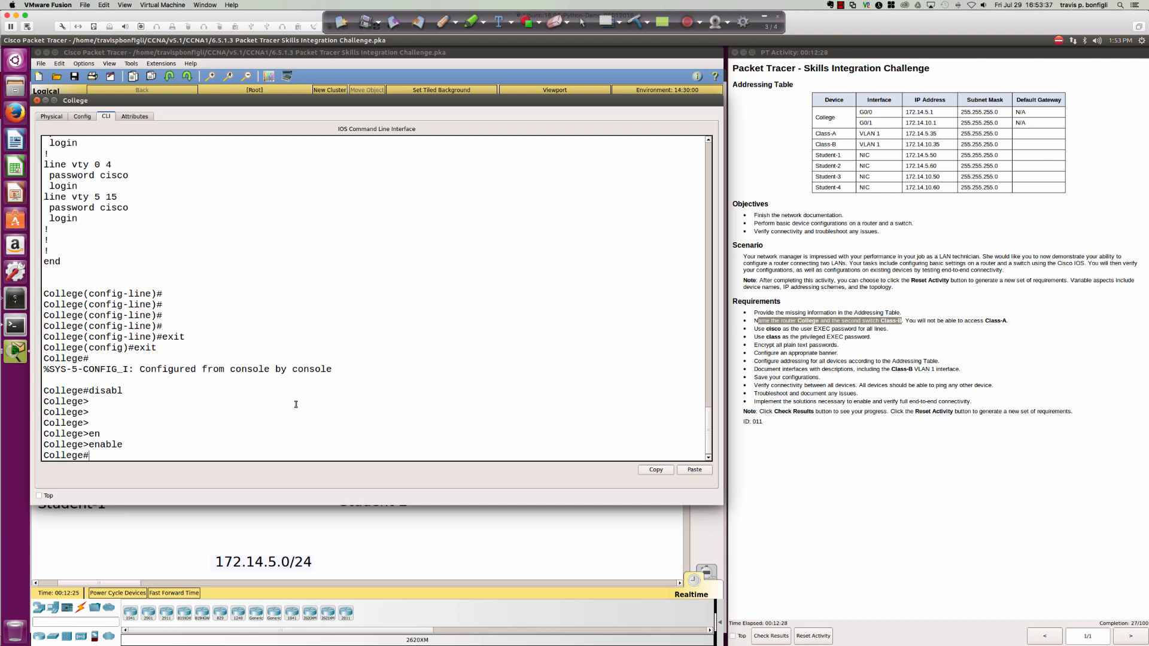
pyautogui.press('Return')
pyautogui.press('Return')
pyautogui.write('conf t')
pyautogui.press('Return')
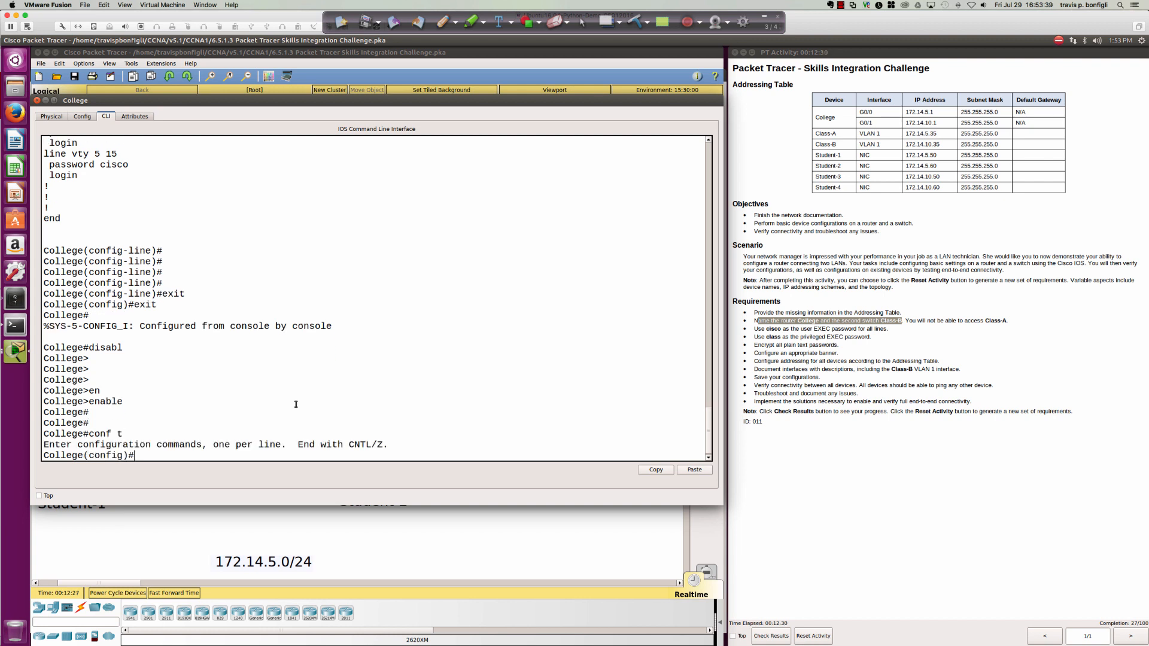
# List the enable command's options with 'enable ?' and highlight the password and secret entries.
pyautogui.write('enab')
pyautogui.press('Tab')
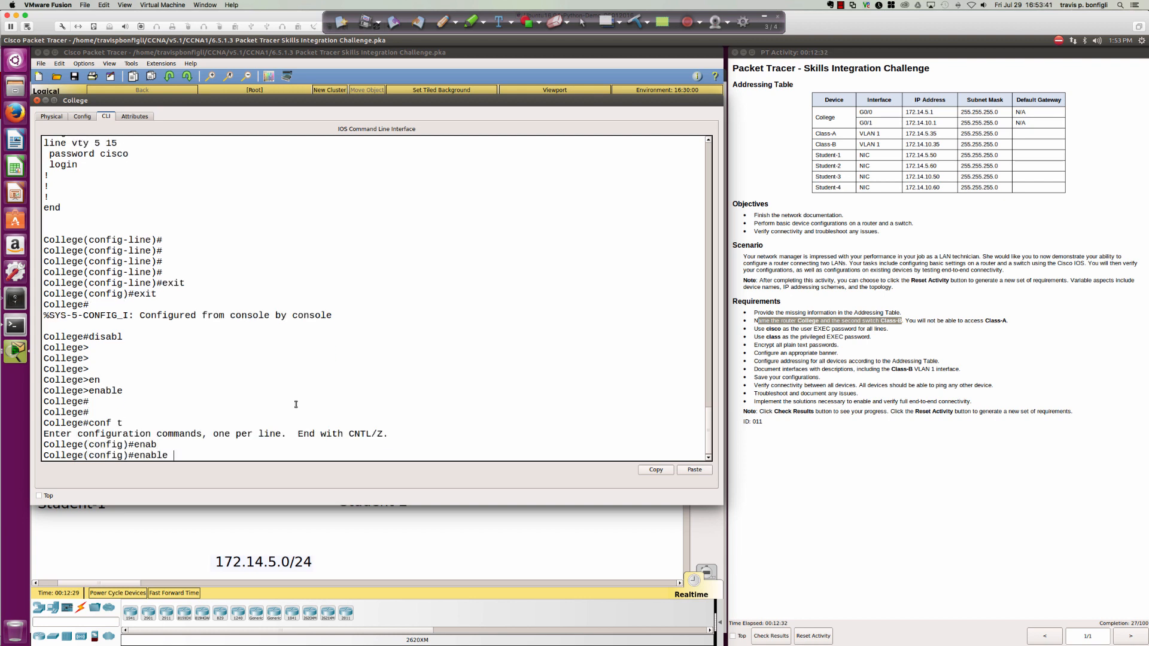
pyautogui.write('?')
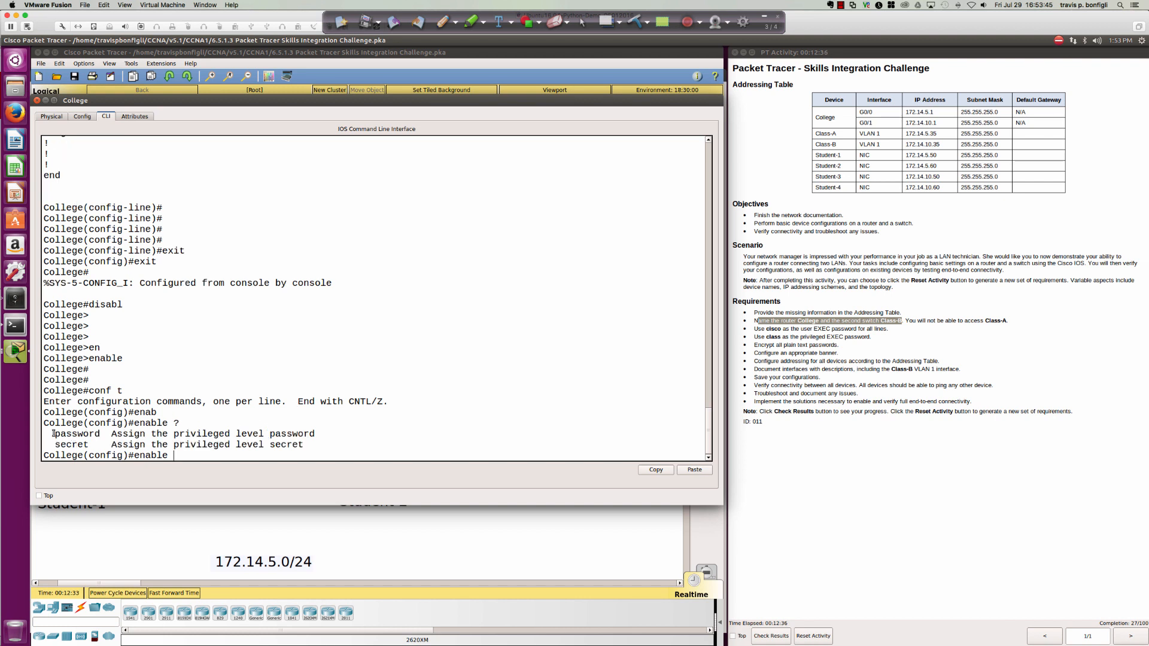
pyautogui.moveTo(55, 433); pyautogui.dragTo(103, 435)
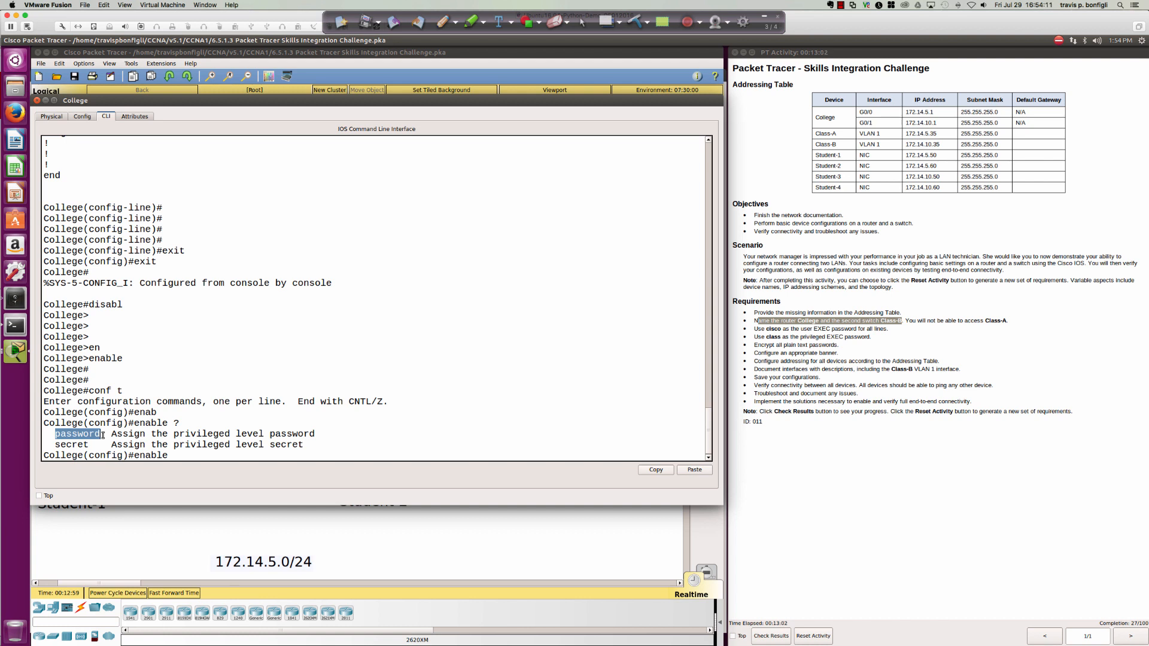
pyautogui.click(103, 435)
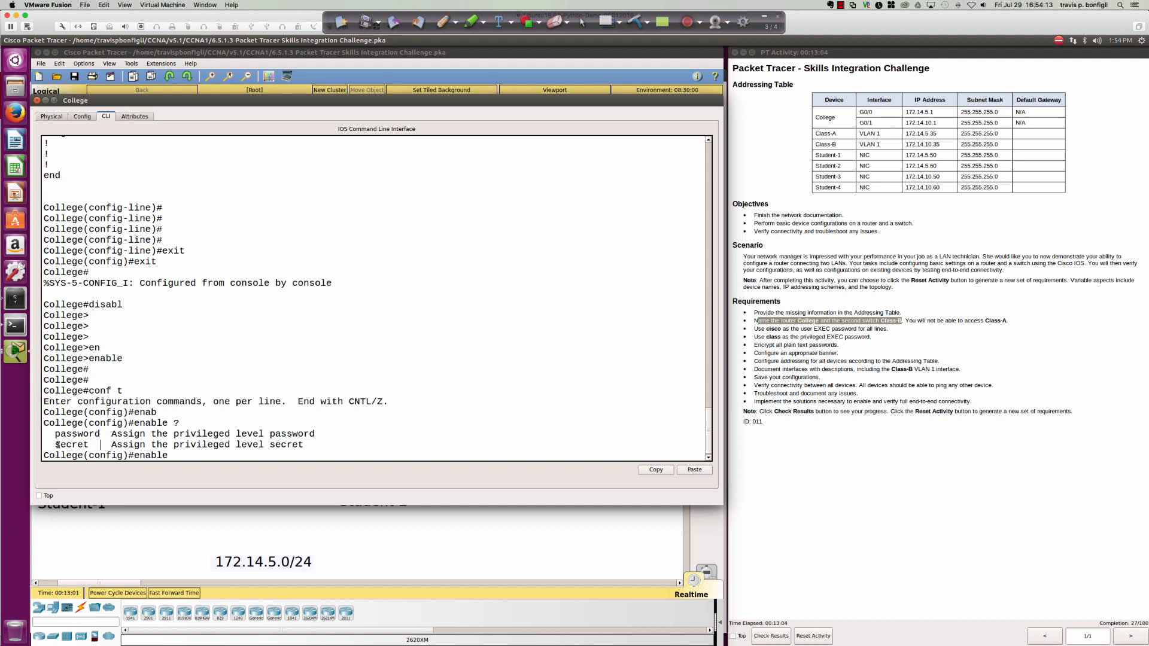
pyautogui.moveTo(56, 445); pyautogui.dragTo(101, 436)
pyautogui.click(75, 436)
pyautogui.click(448, 448)
pyautogui.click(190, 63)
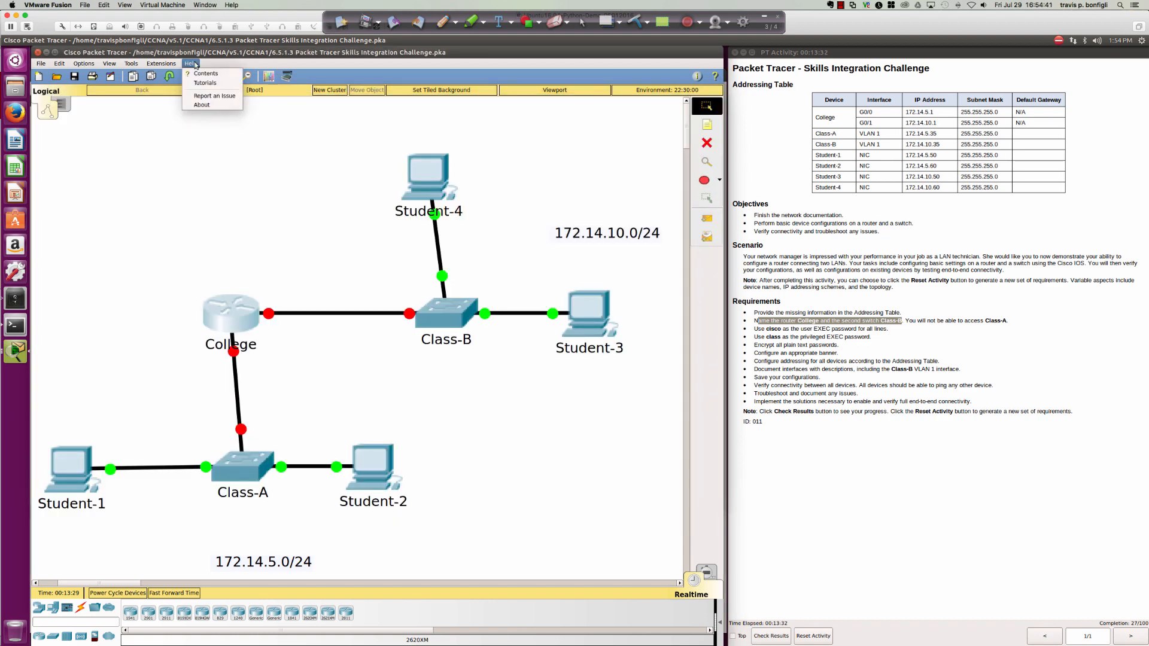
pyautogui.click(203, 107)
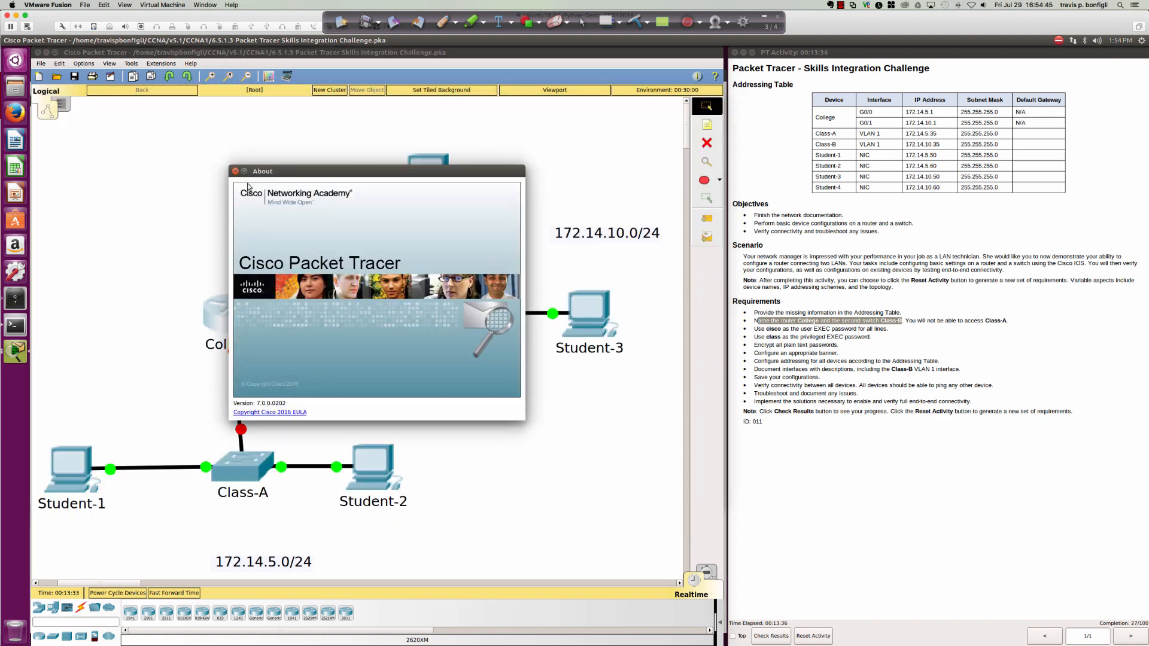
pyautogui.click(235, 171)
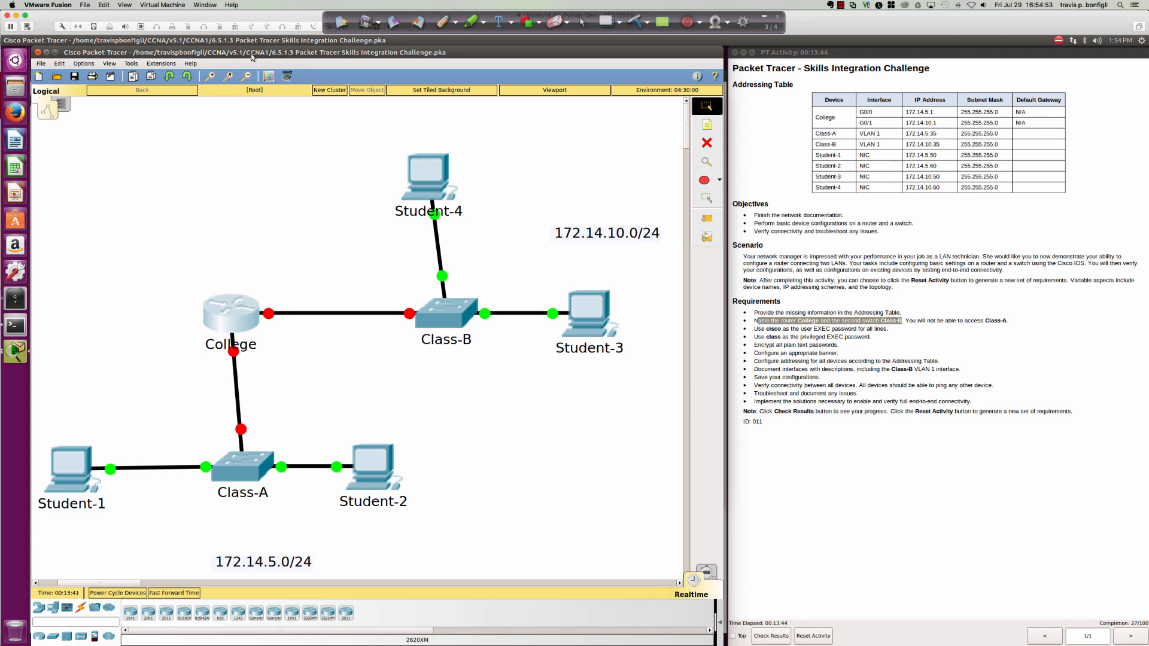
pyautogui.click(227, 323)
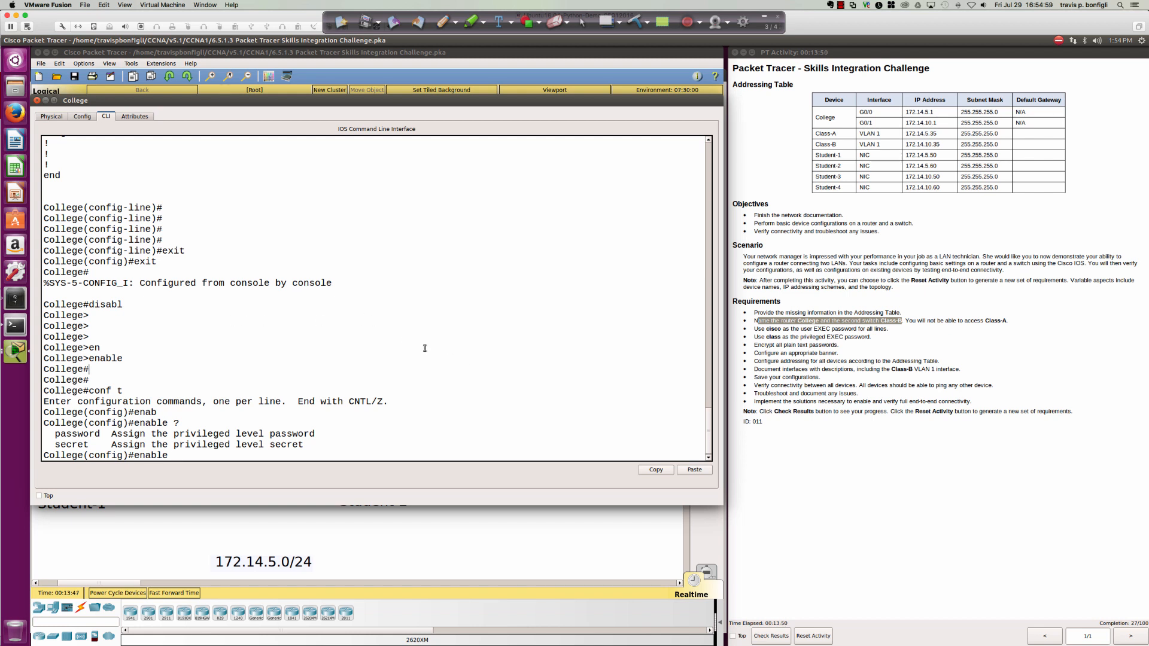
# Set the enable secret for privileged EXEC mode to the required password.
pyautogui.click(192, 456)
pyautogui.write('sec')
pyautogui.press('Tab')
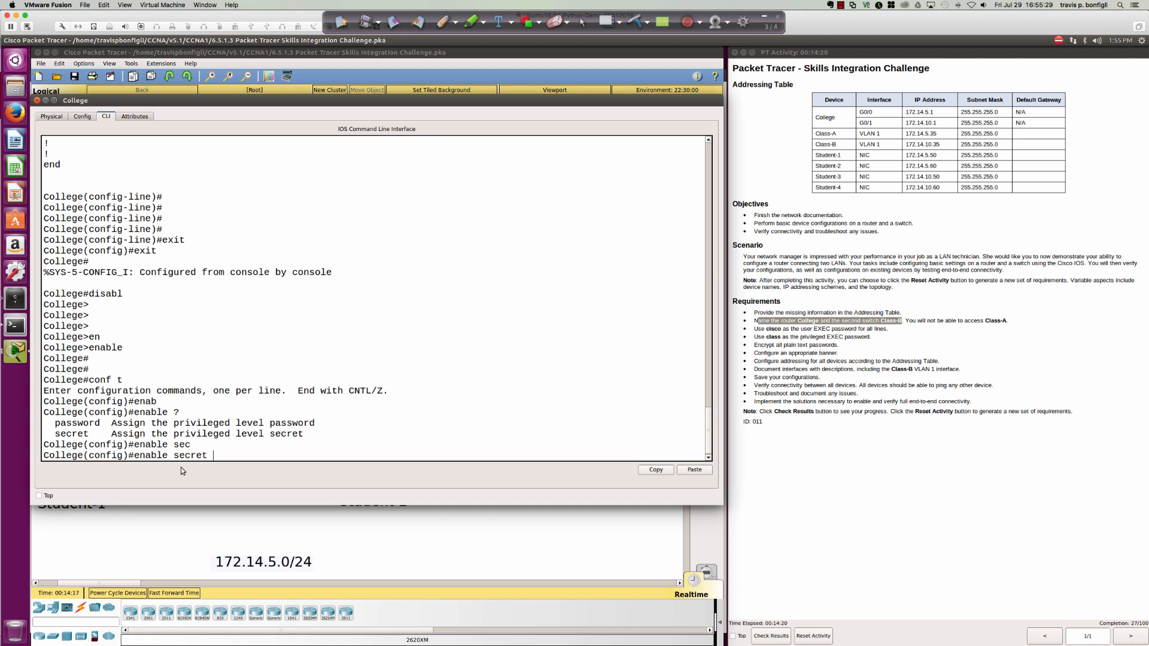
pyautogui.write('class')
pyautogui.press('Return')
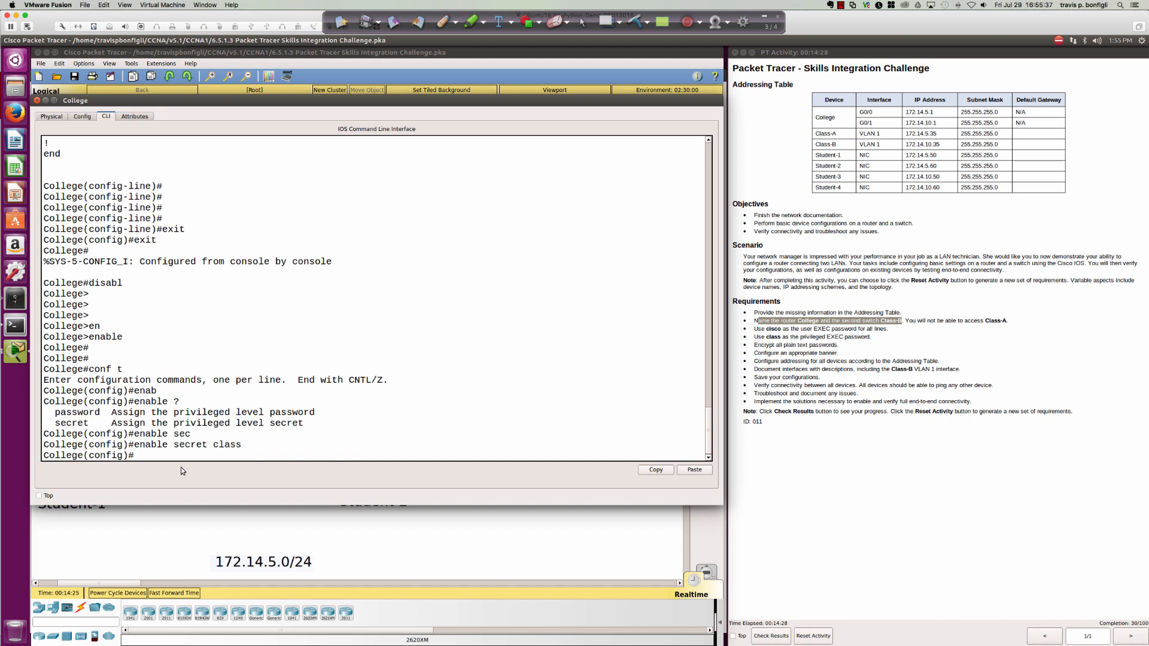
# Exit global configuration and try the abbreviated 'dis' command at the College# prompt.
pyautogui.write('exit')
pyautogui.press('Return')
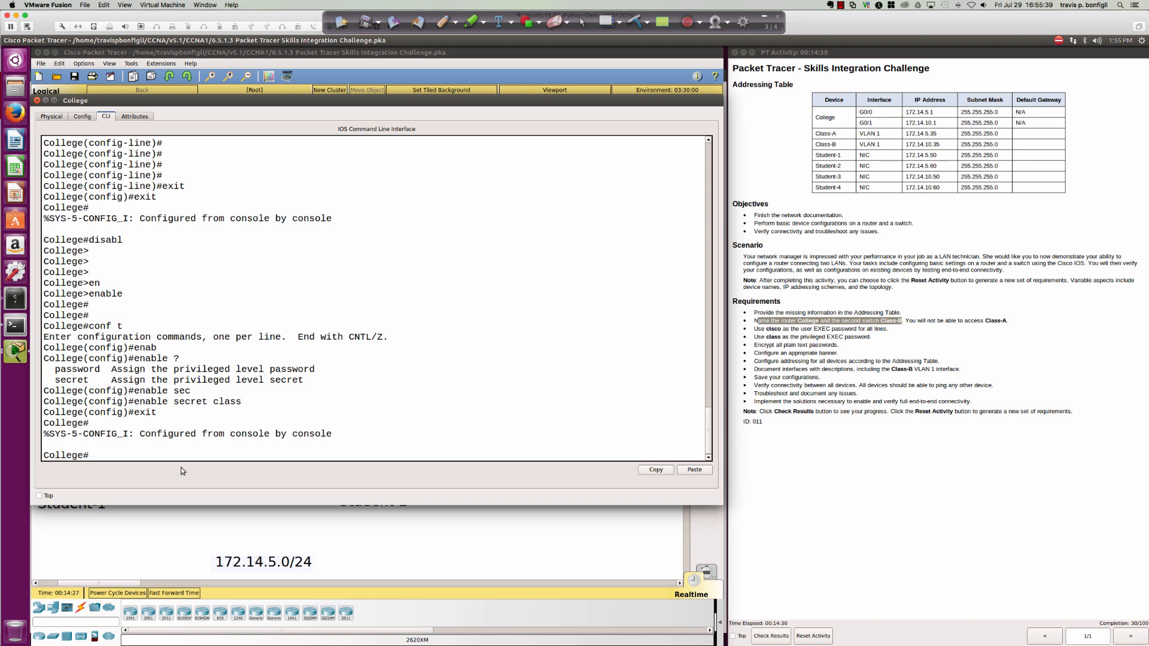
pyautogui.write('dis')
pyautogui.press('Tab')
pyautogui.press('Return')
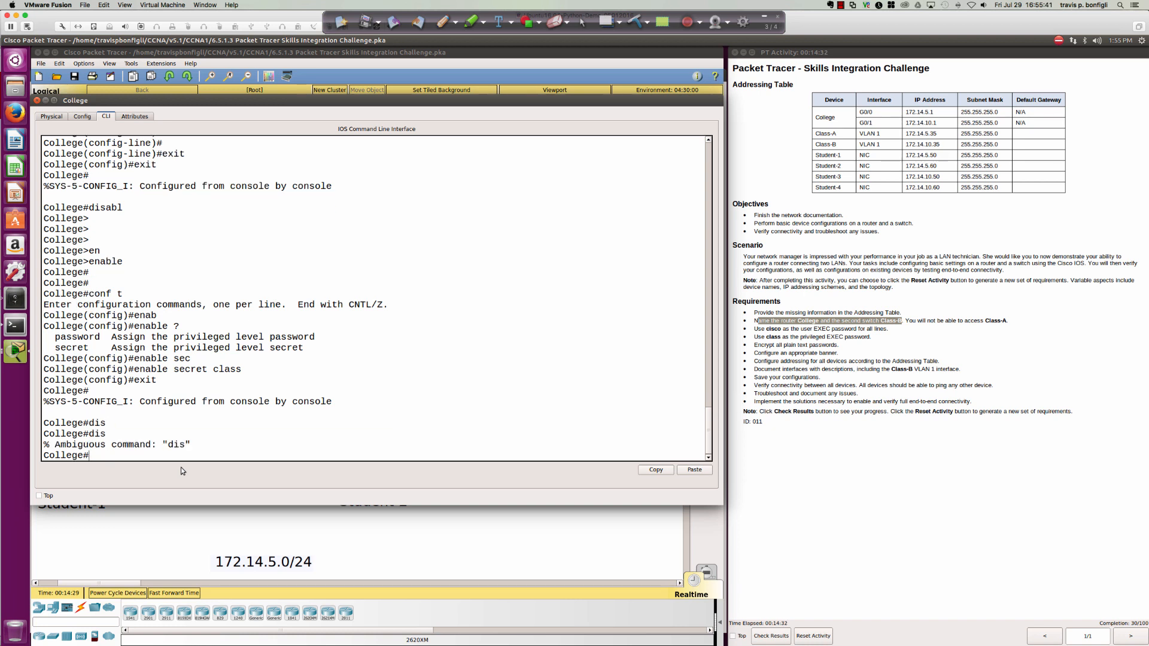
# Log back into privileged EXEC with the enable secret and enter global configuration mode.
pyautogui.write('disable')
pyautogui.press('Return')
pyautogui.press('Return')
pyautogui.press('Return')
pyautogui.press('Return')
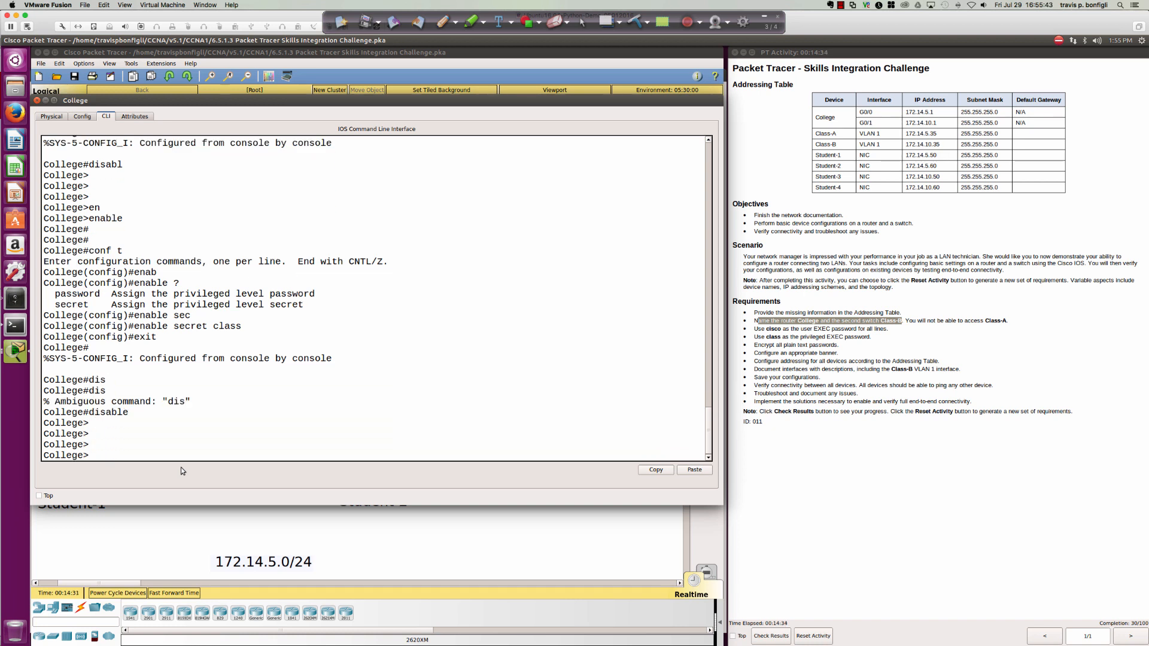
pyautogui.write('en')
pyautogui.press('Tab')
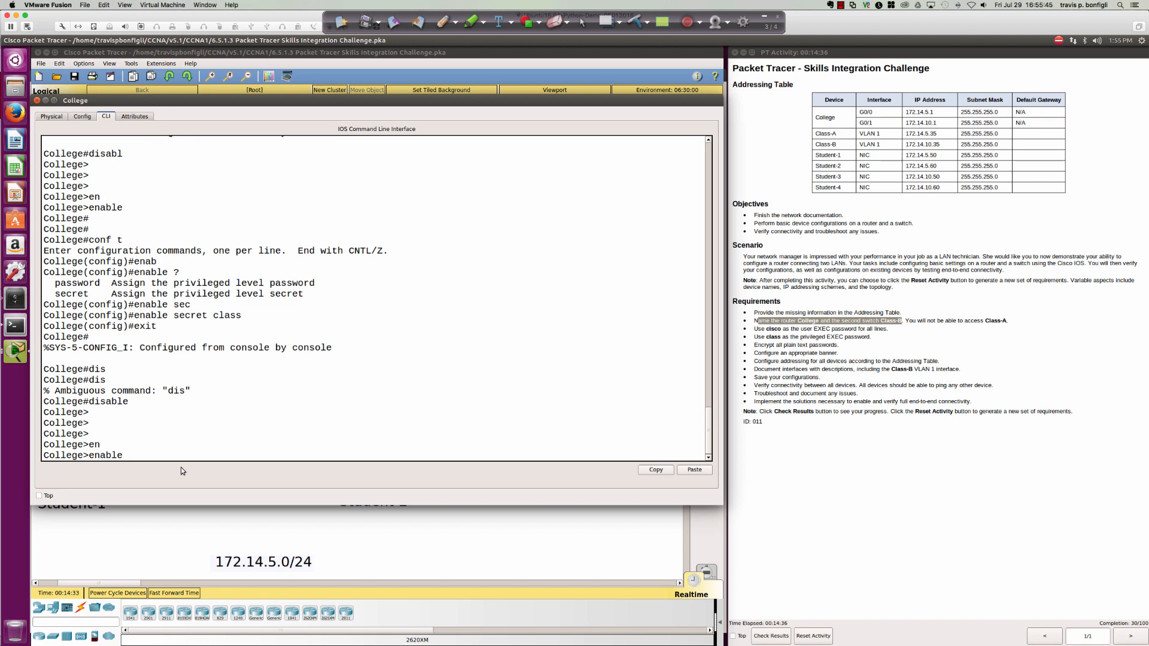
pyautogui.press('Return')
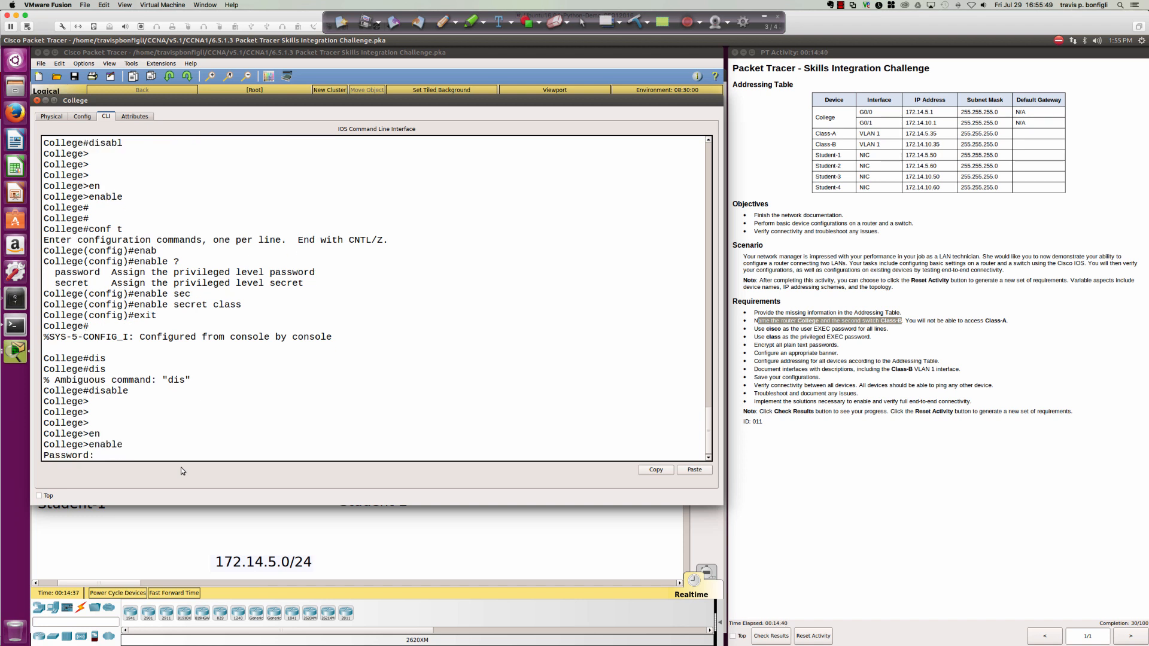
pyautogui.press('Return')
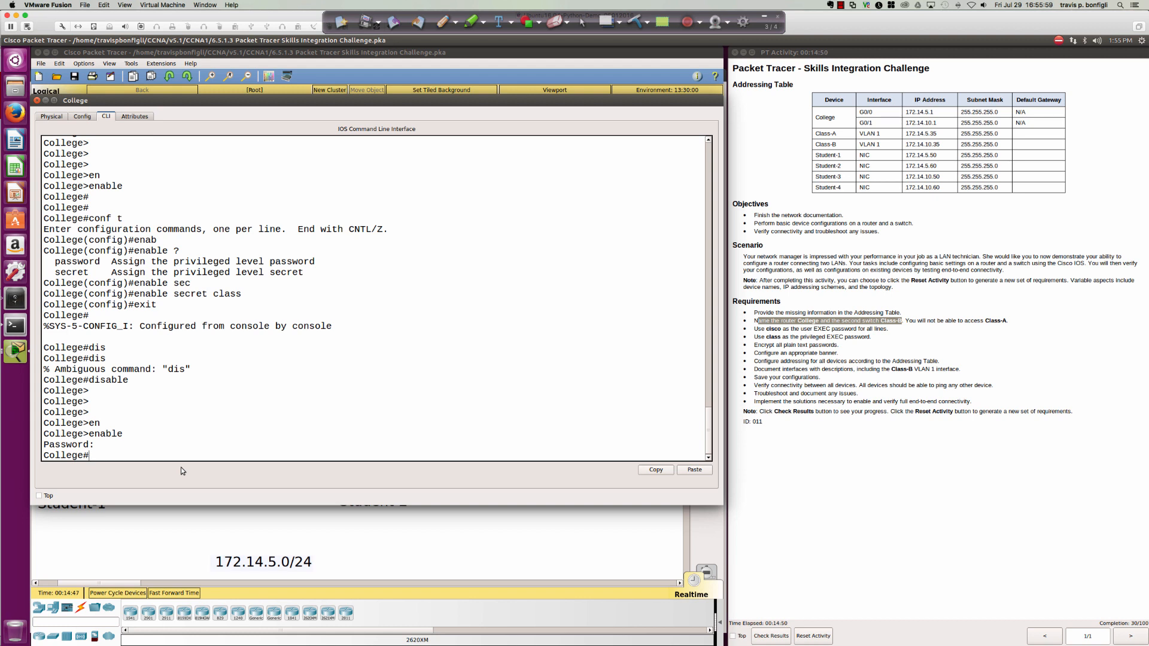
pyautogui.press('Return')
pyautogui.press('Return')
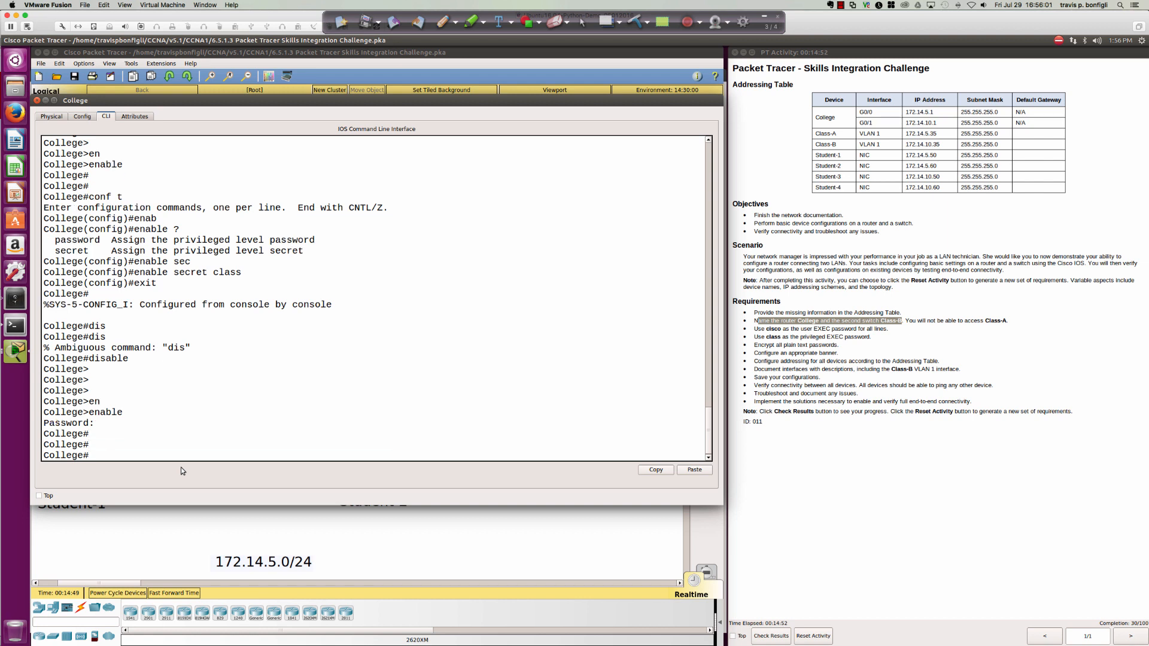
pyautogui.write('conf t')
pyautogui.press('Return')
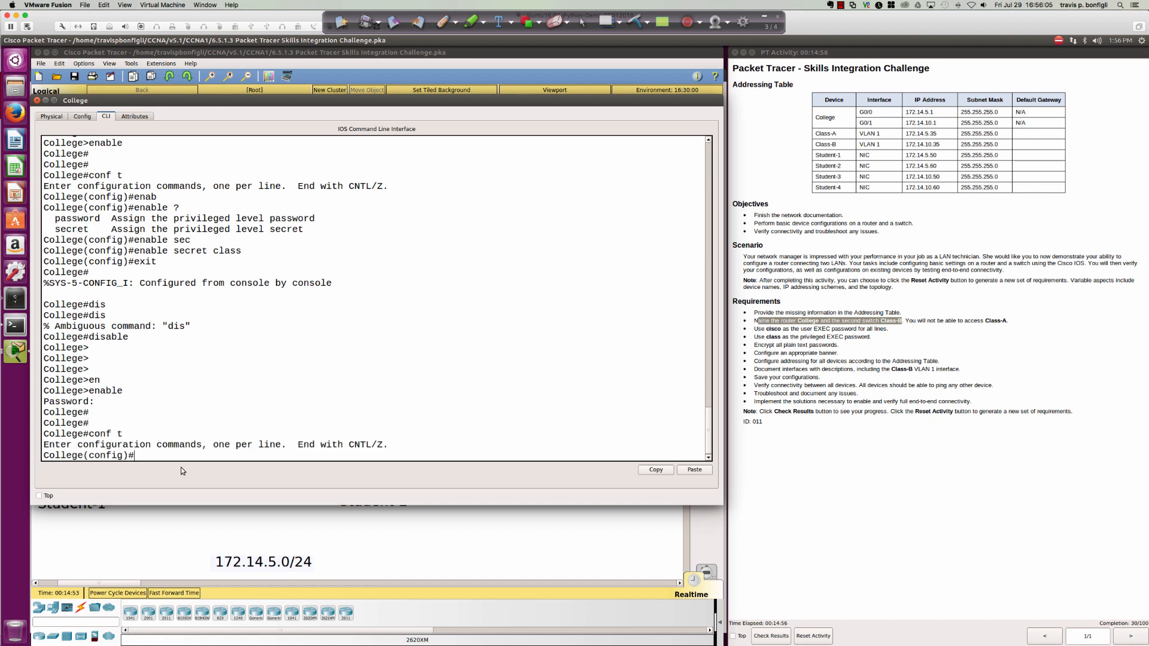
pyautogui.press('Return')
pyautogui.press('Return')
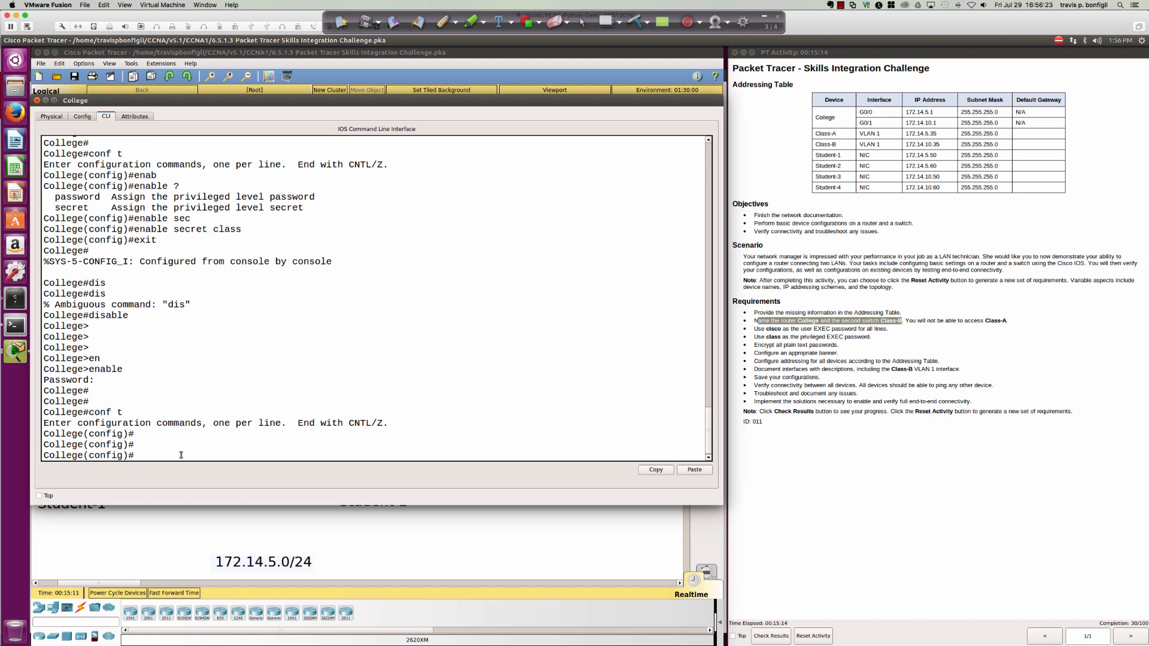
pyautogui.press('Return')
pyautogui.press('Return')
pyautogui.press('Return')
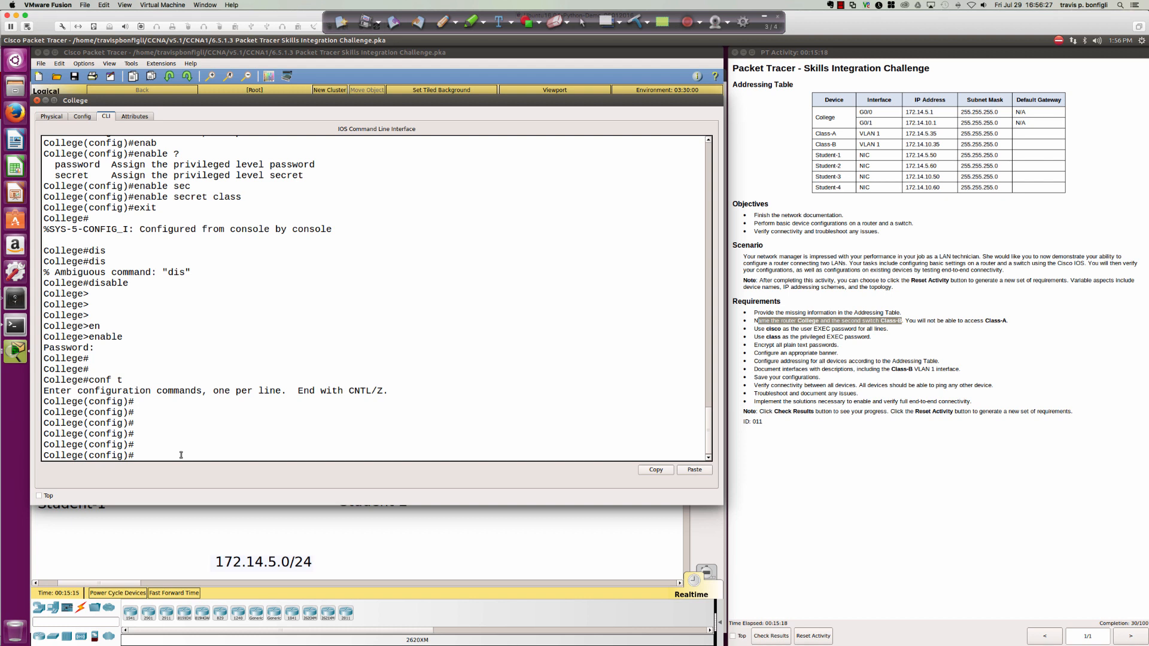
# Enable service password-encryption and display the running configuration with 'do sh run'.
pyautogui.write('ser')
pyautogui.press('Tab')
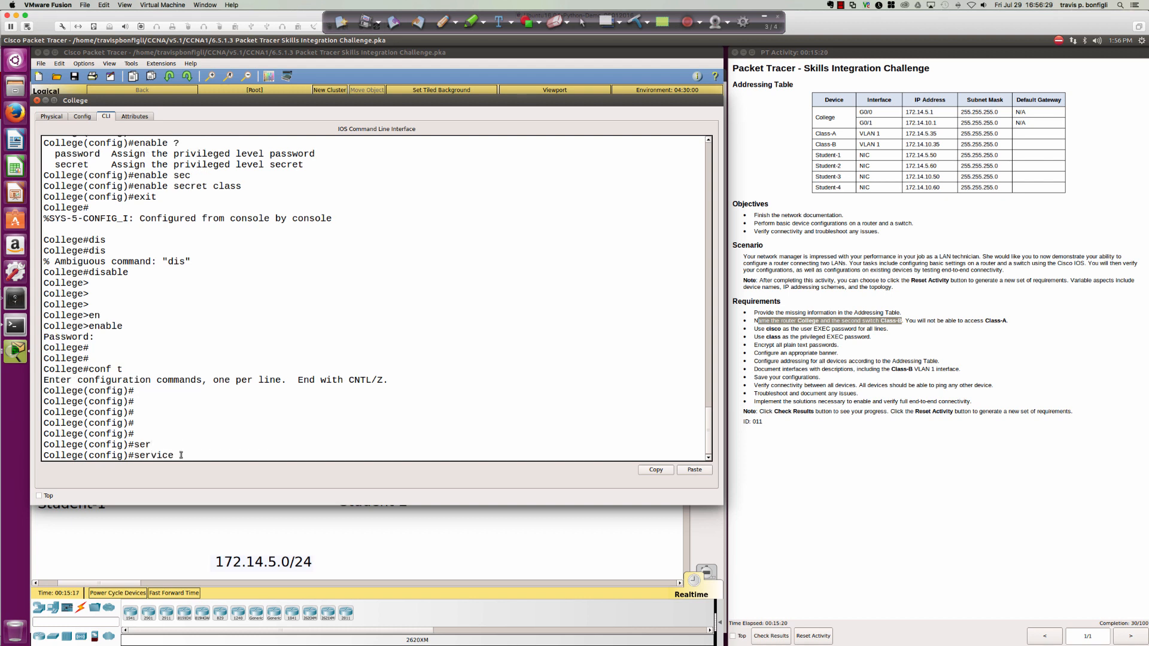
pyautogui.write('pas')
pyautogui.press('Tab')
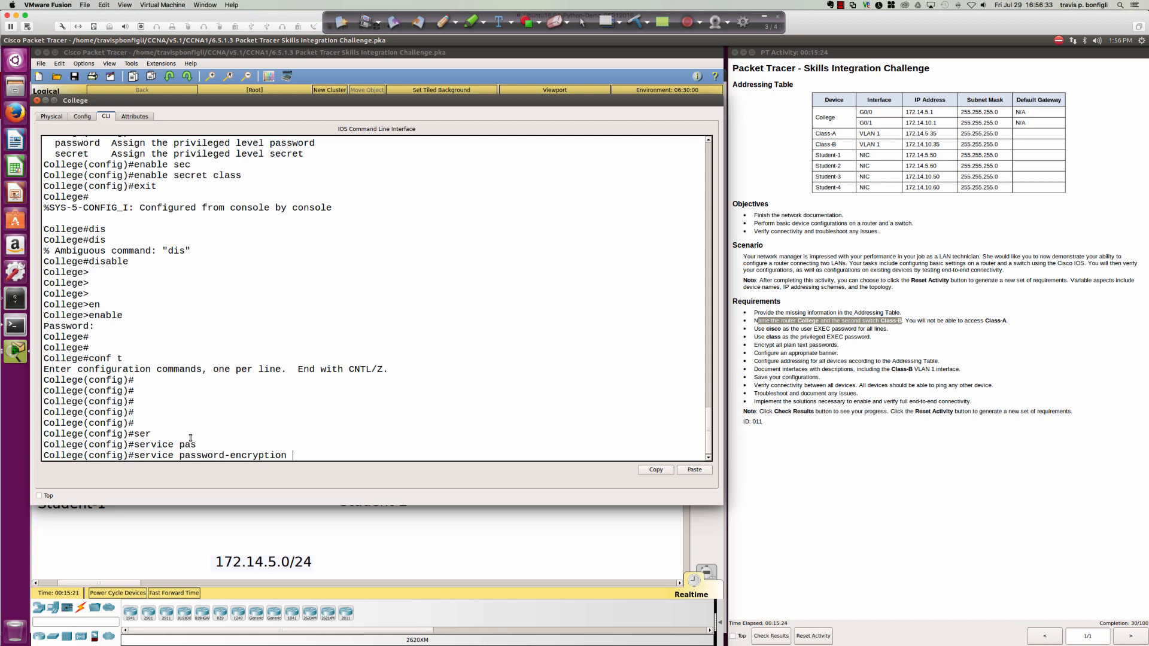
pyautogui.press('Return')
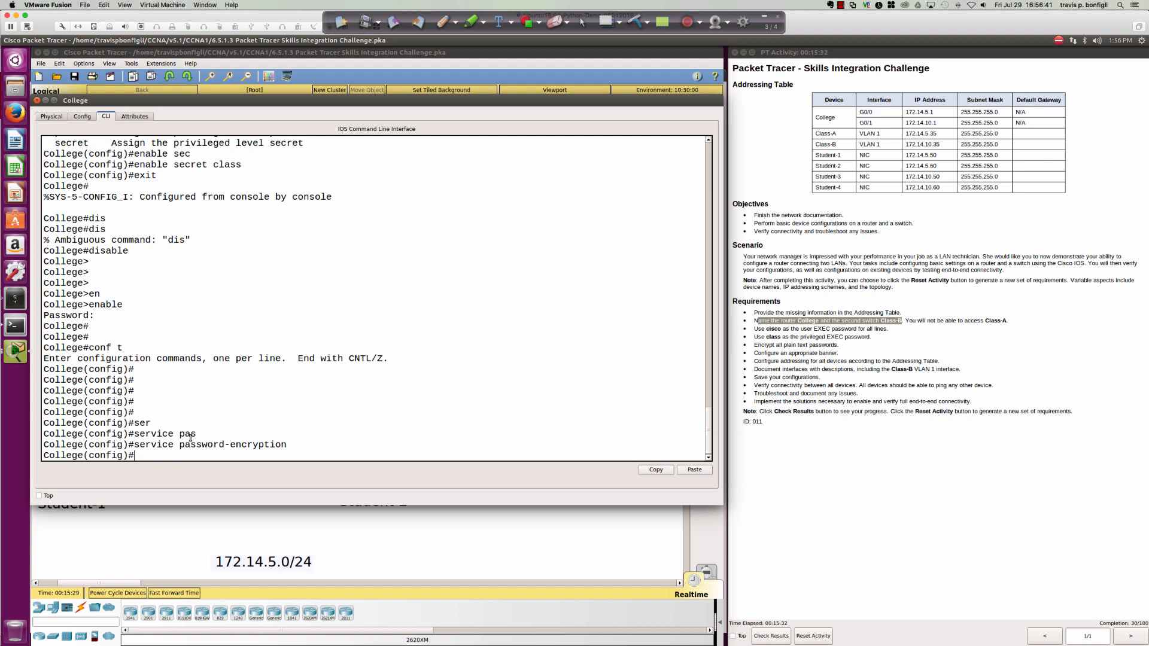
pyautogui.write('do sh run')
pyautogui.press('Return')
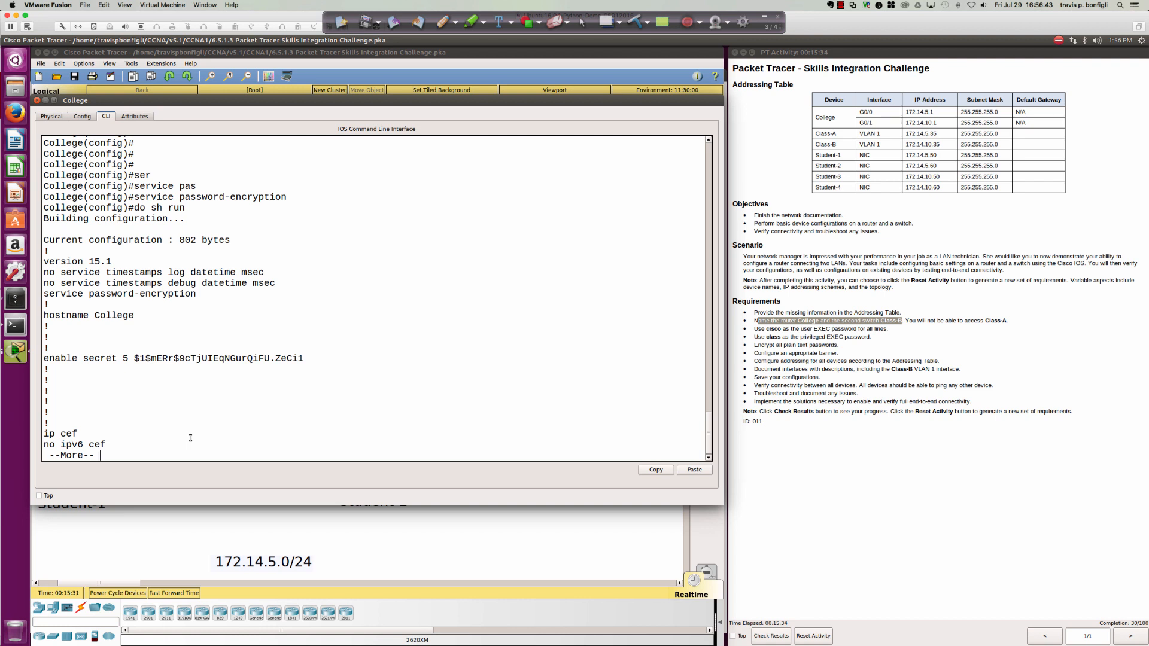
# Page through the running config, inspecting the console line's type 7 encrypted password.
pyautogui.press('space')
pyautogui.press('space')
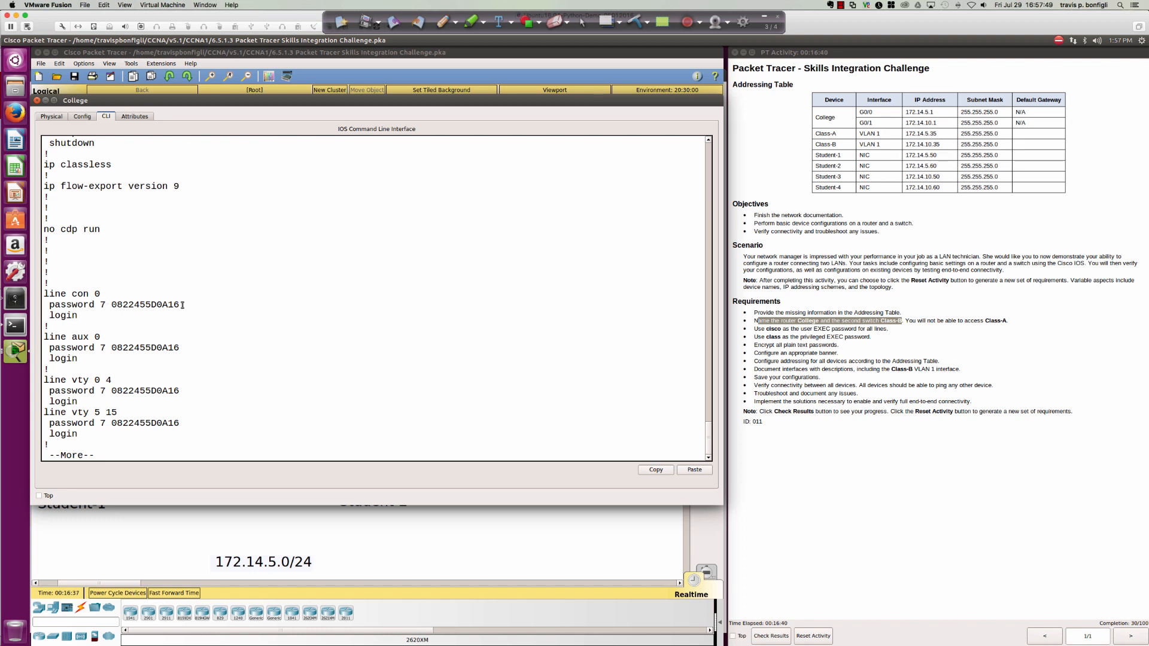
pyautogui.moveTo(180, 305); pyautogui.dragTo(49, 305)
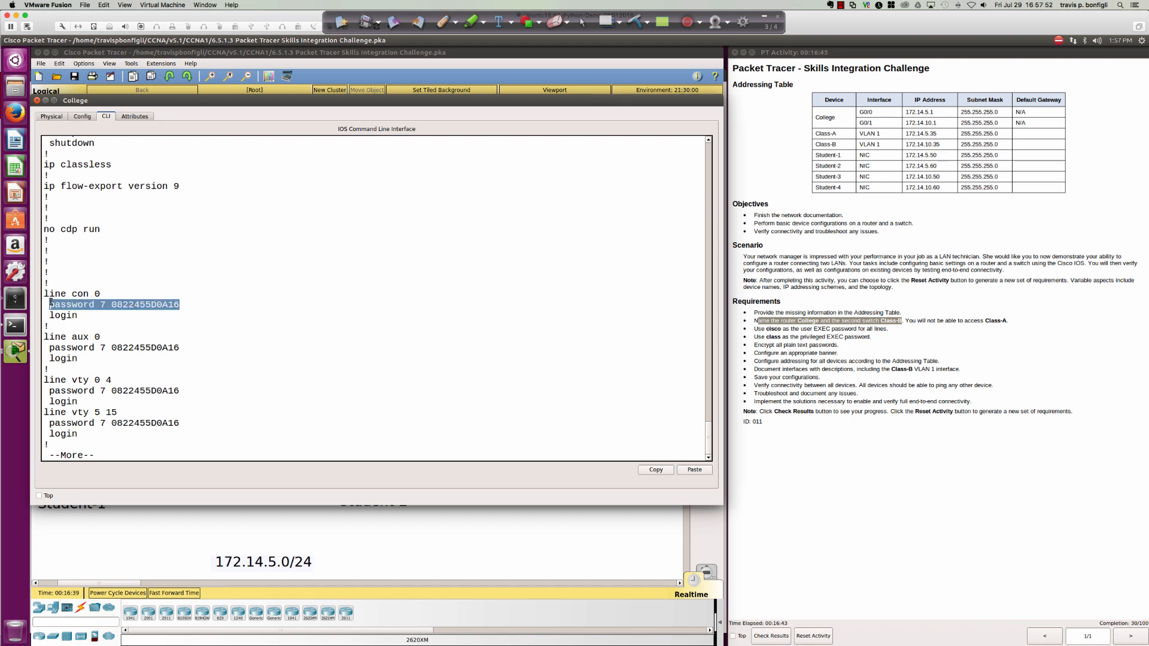
pyautogui.click(190, 313)
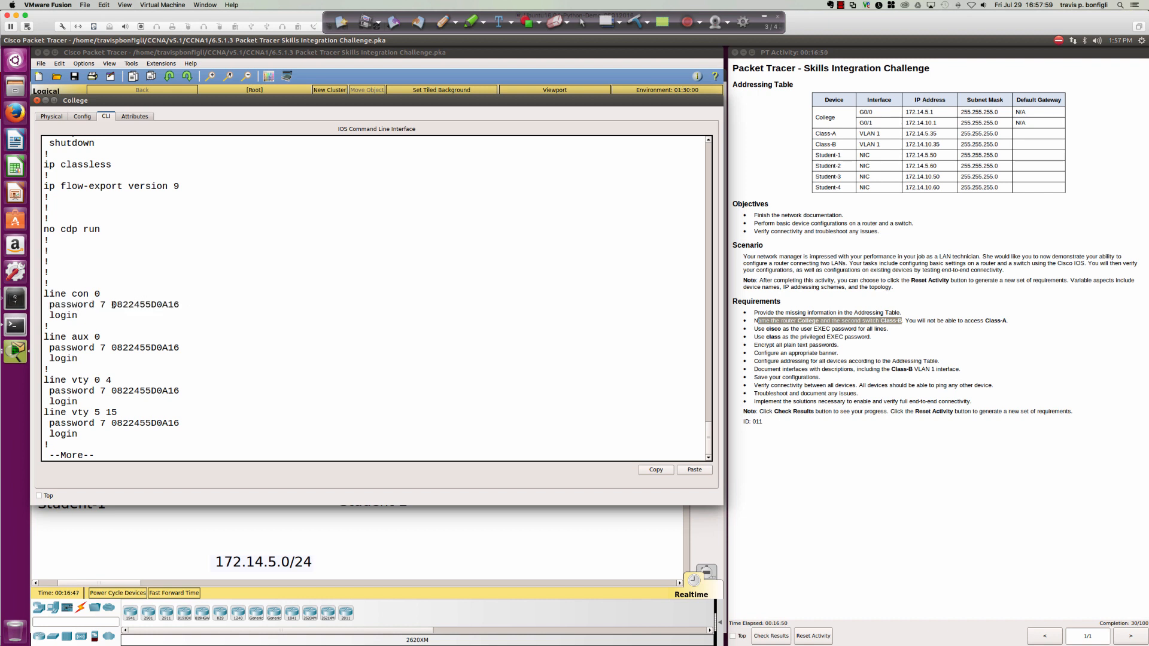
pyautogui.moveTo(112, 304); pyautogui.dragTo(178, 306)
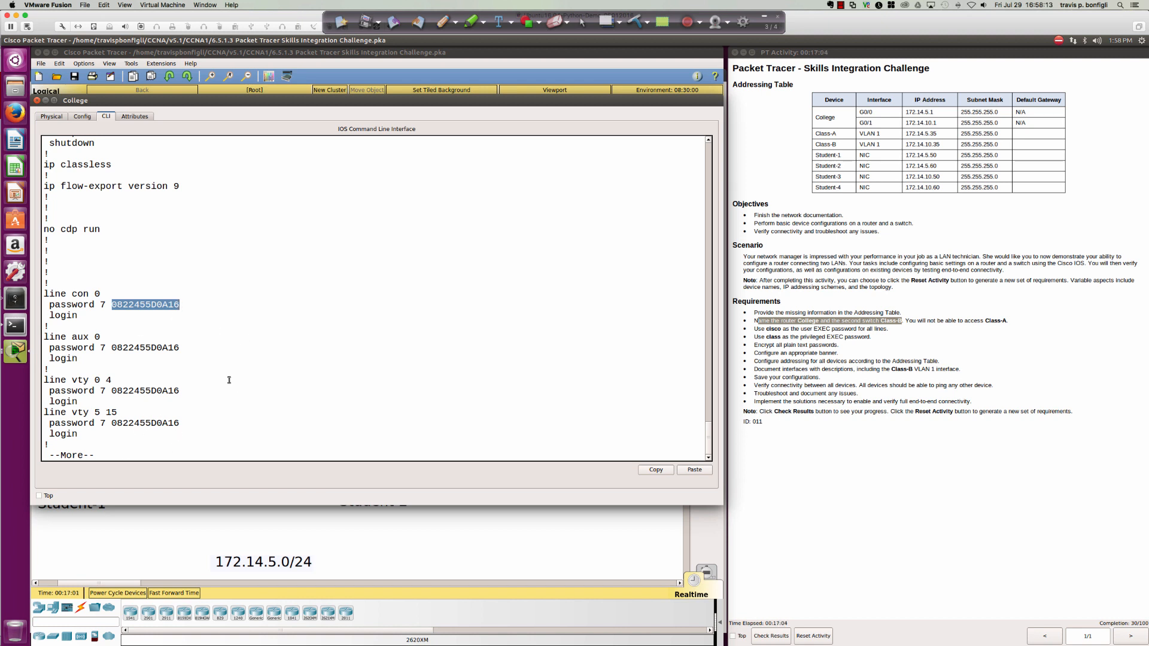
pyautogui.click(227, 338)
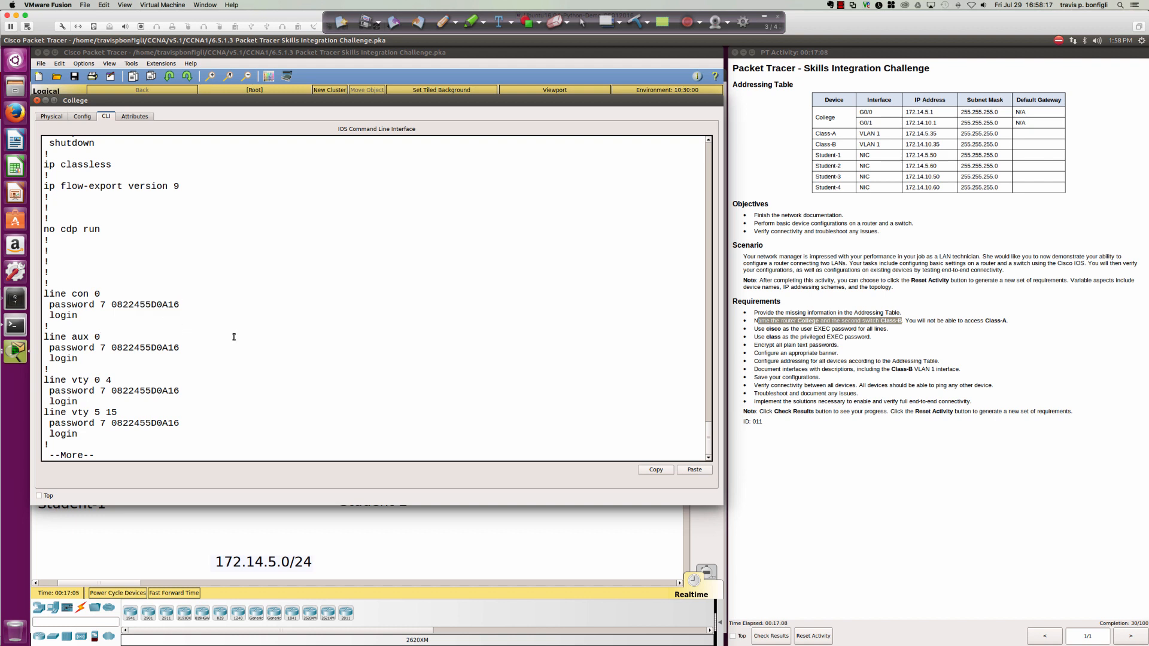
pyautogui.press('space')
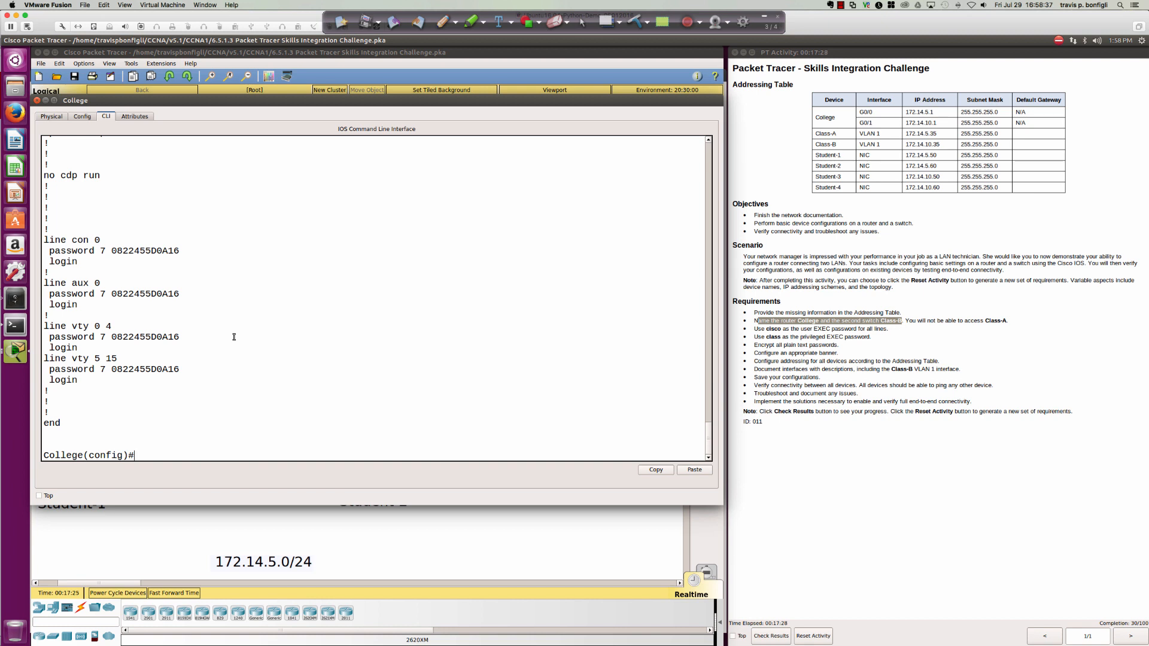
# Set the MOTD banner to 'This is my banner - Authorized Users Only' using $ delimiters.
pyautogui.write('bann')
pyautogui.press('Tab')
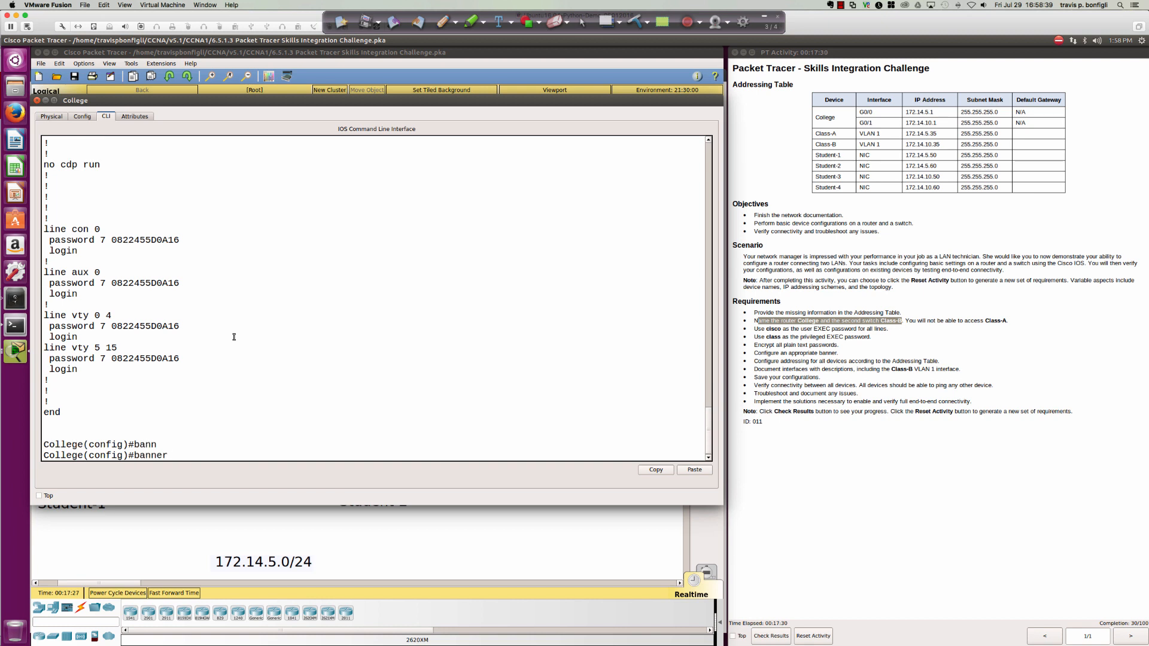
pyautogui.write('?')
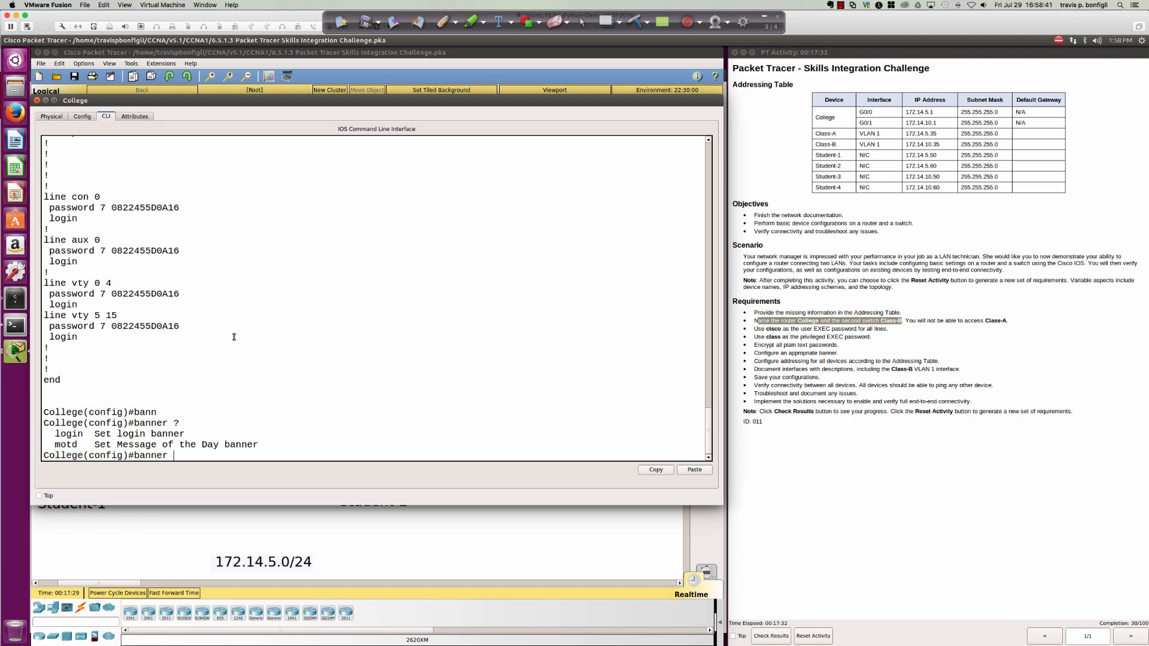
pyautogui.write('mot')
pyautogui.press('Tab')
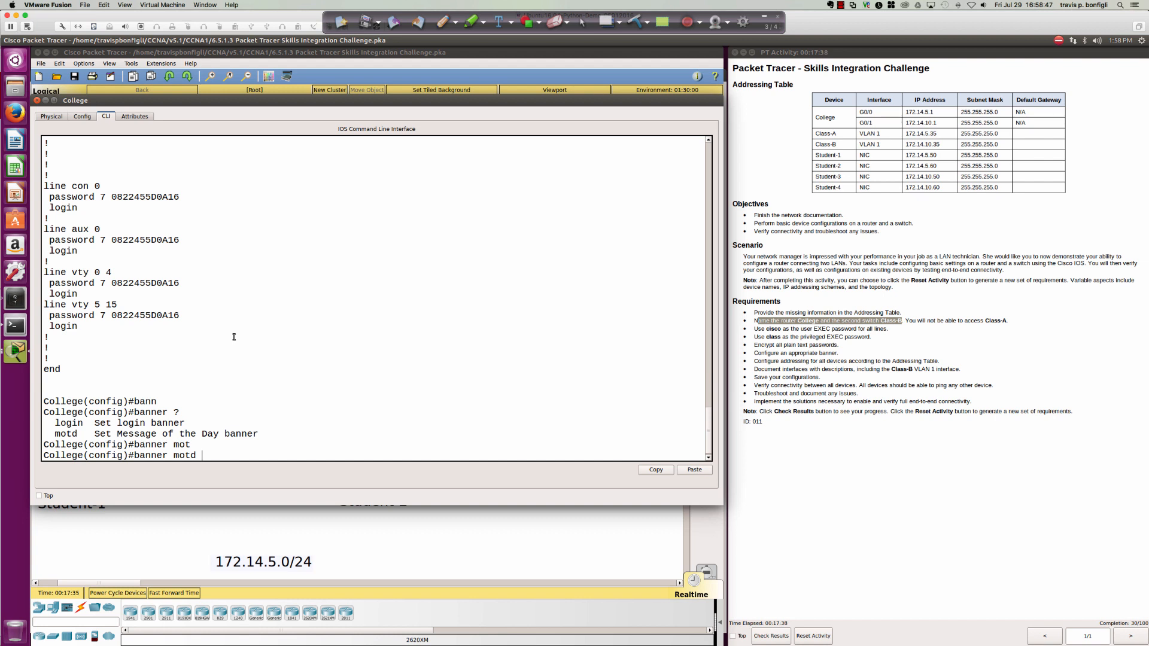
pyautogui.write('$')
pyautogui.press('Return')
pyautogui.write('Th')
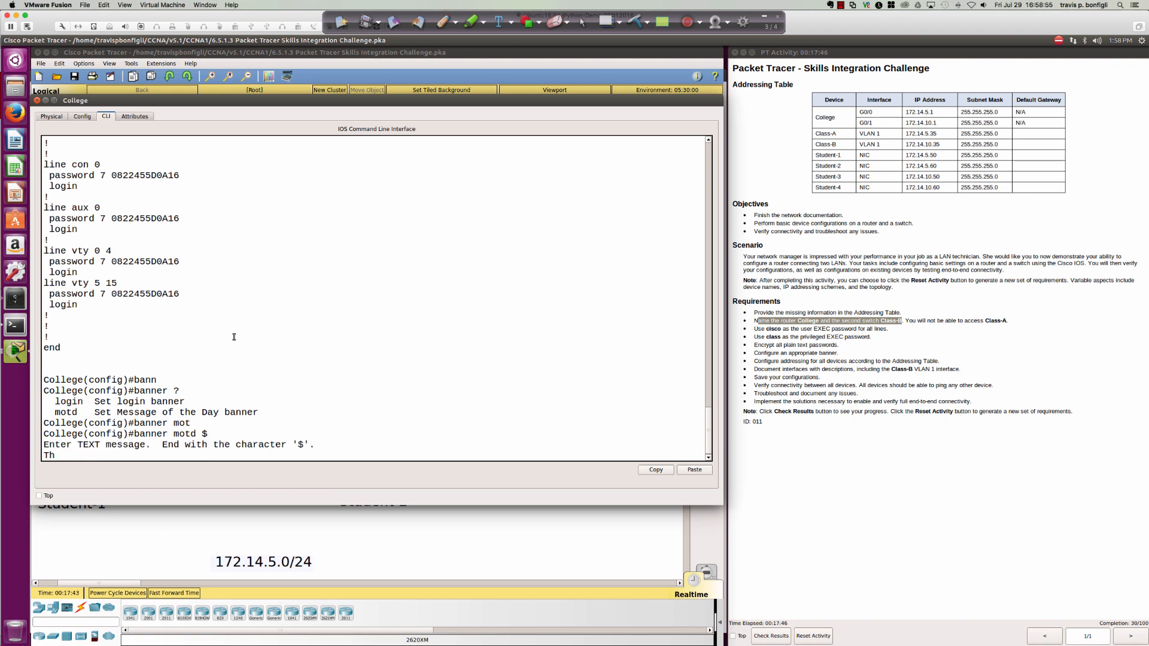
pyautogui.write('is is my banner - Authorized Users Only')
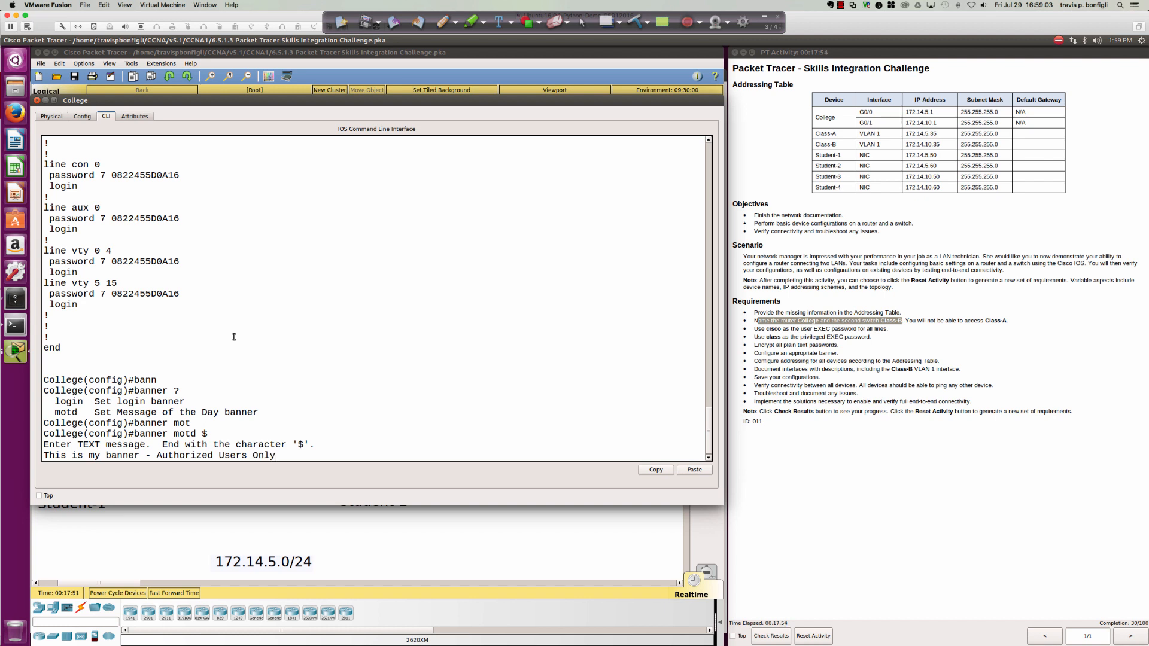
pyautogui.press('Return')
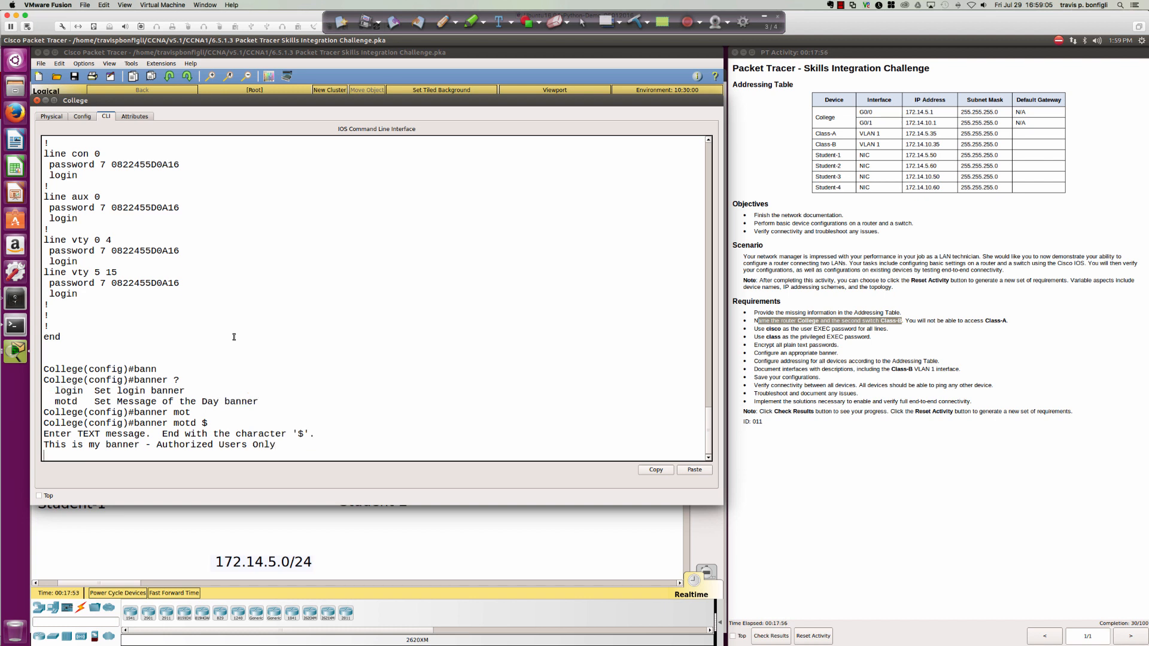
pyautogui.write('$')
pyautogui.press('Return')
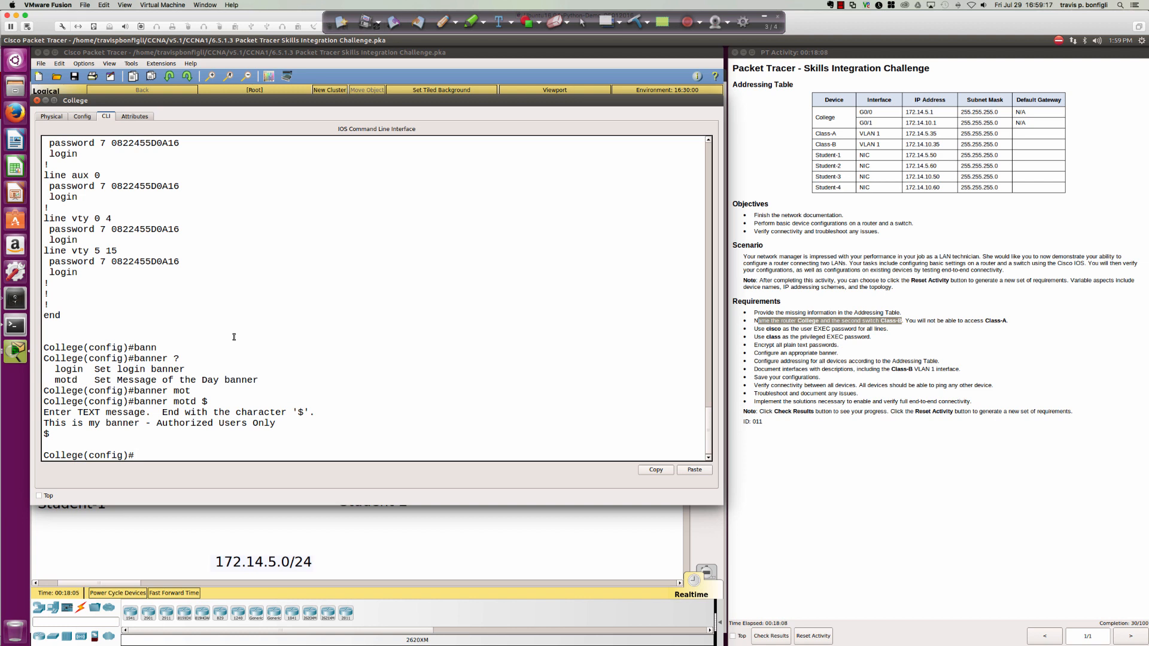
pyautogui.write('banner login $')
# Begin the login banner with a hash border and the private-system, unauthorized-use warning line.
pyautogui.press('Return')
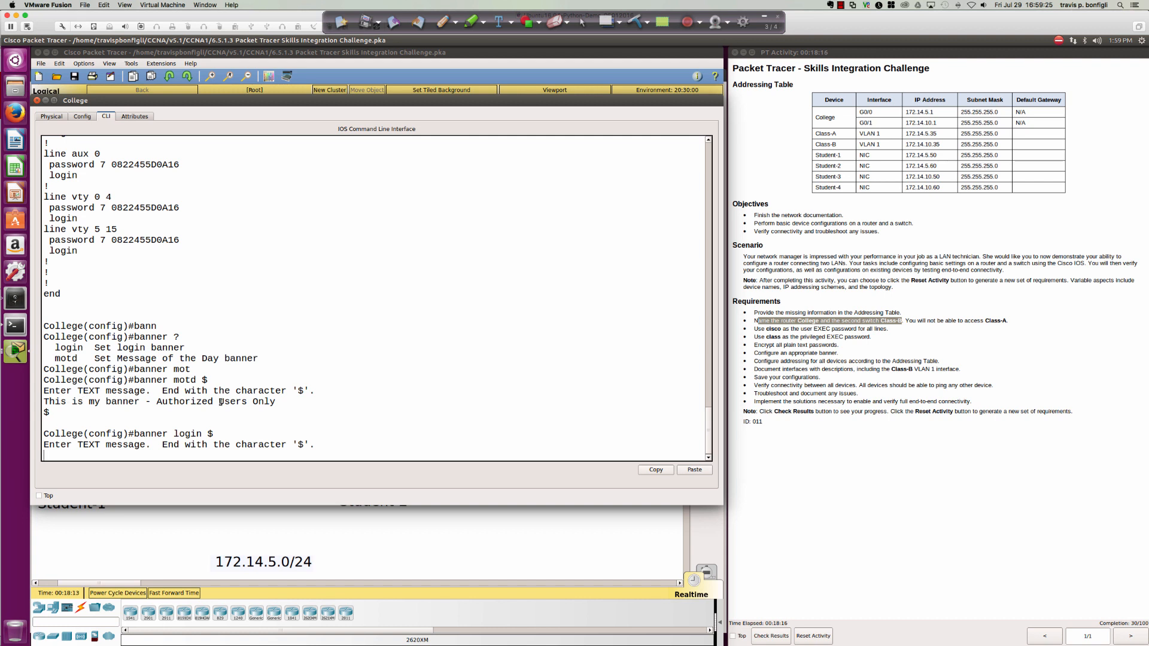
pyautogui.press('Return')
pyautogui.write('##')
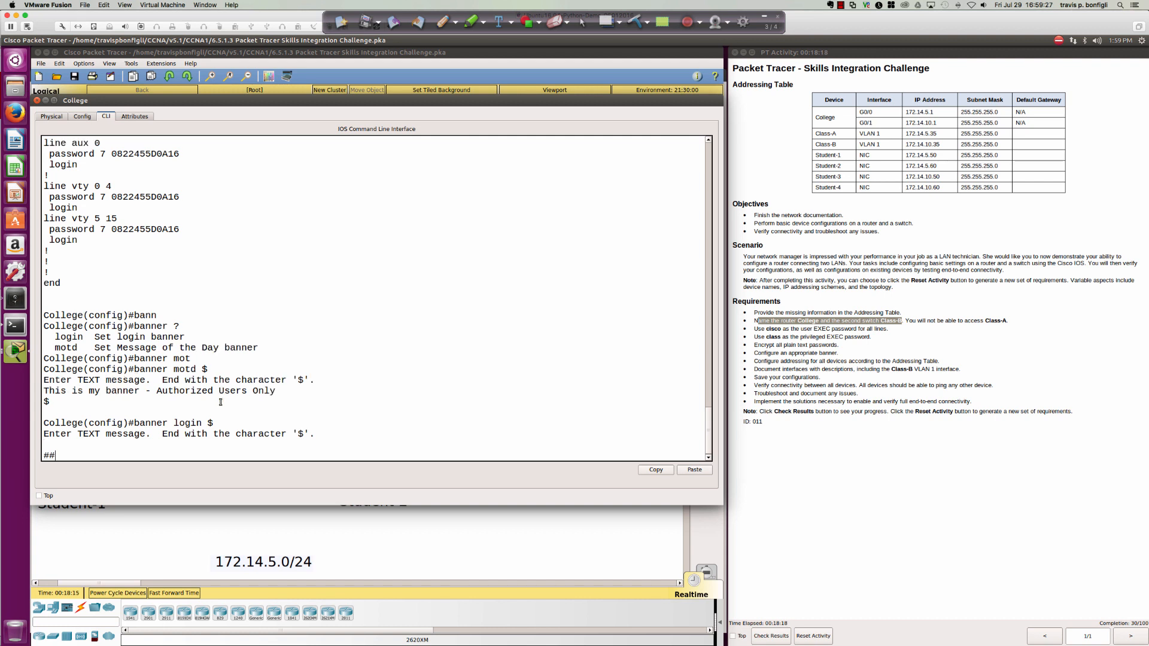
pyautogui.press('Return')
pyautogui.write('#################################################')
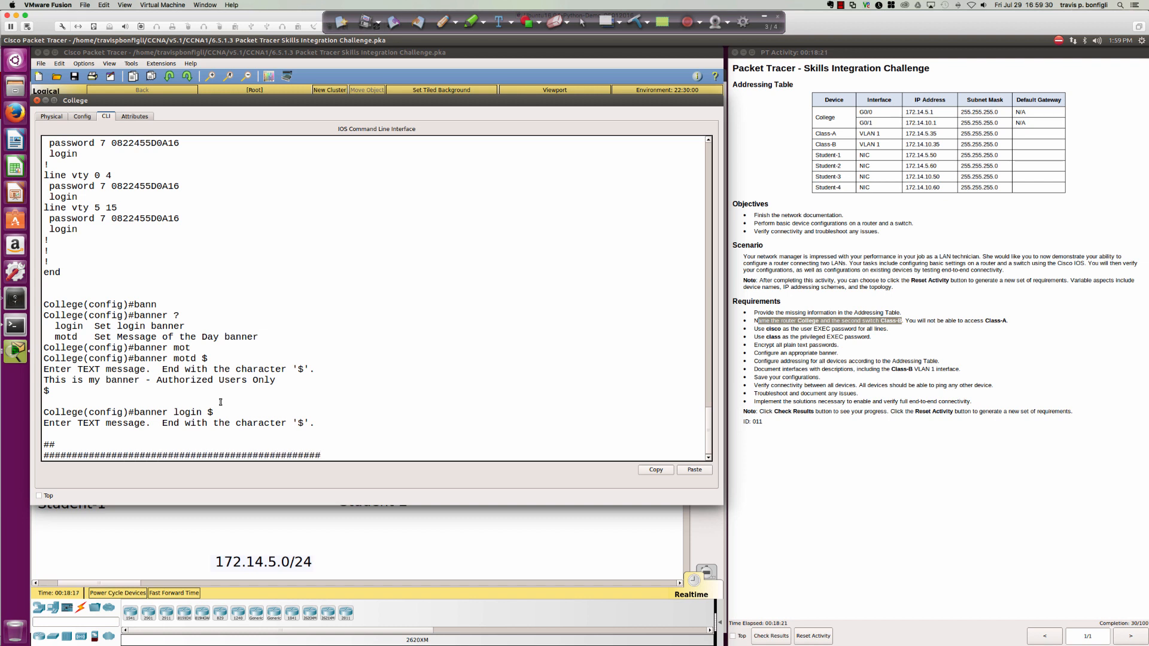
pyautogui.press('Return')
pyautogui.write('## Thi')
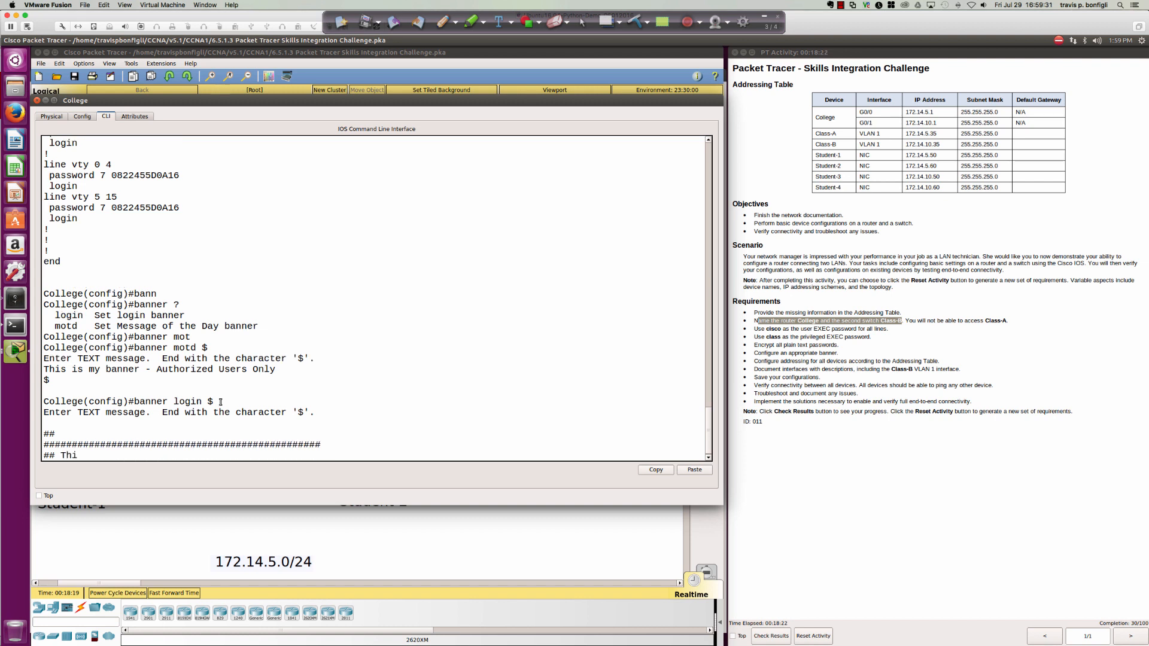
pyautogui.write('s is a private system and unau')
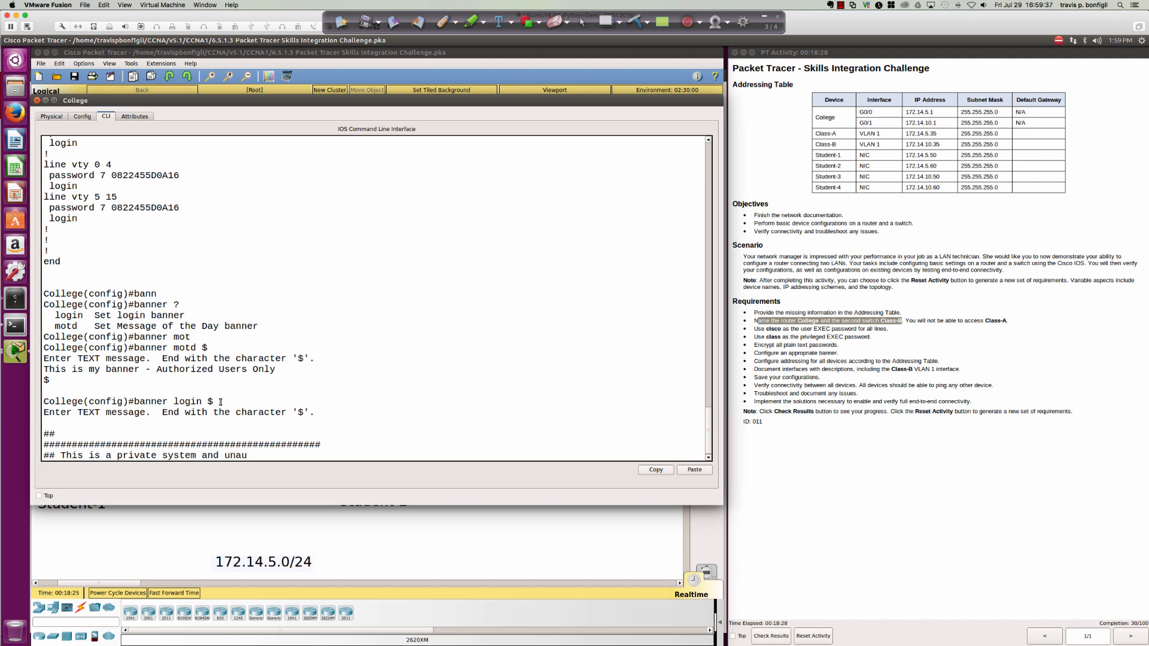
pyautogui.write('thorized use ## is')
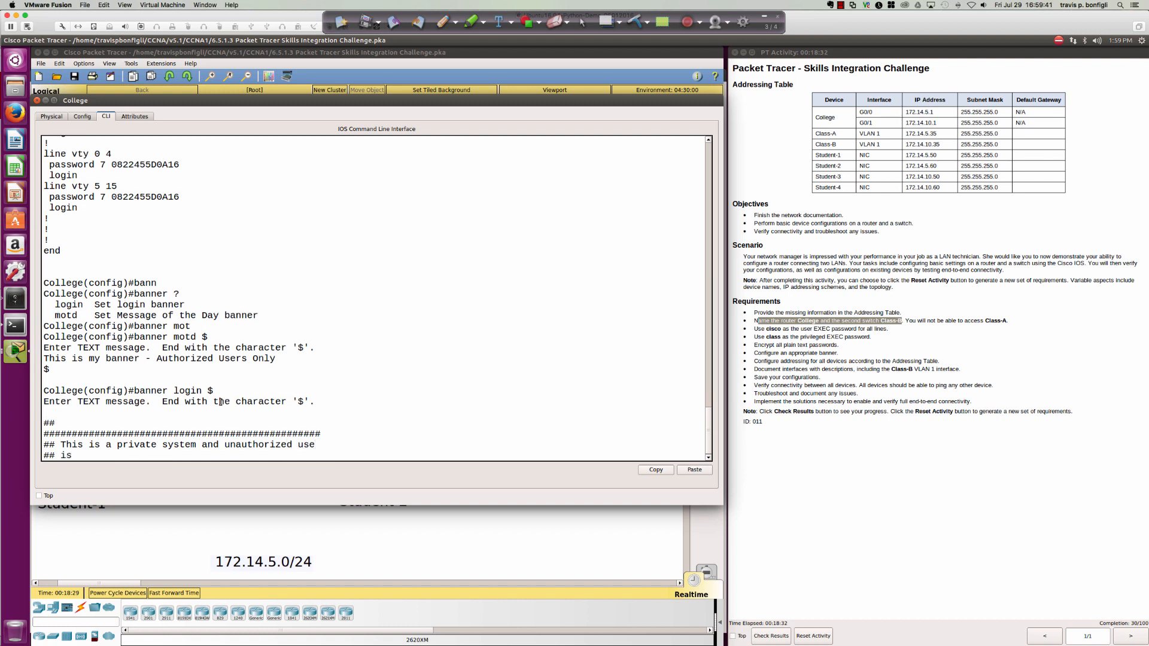
pyautogui.write(' not allowed!!!')
pyautogui.press('Return')
# Add the bottom hash border and close the login banner with $.
pyautogui.write('##')
pyautogui.press('Return')
pyautogui.write('#')
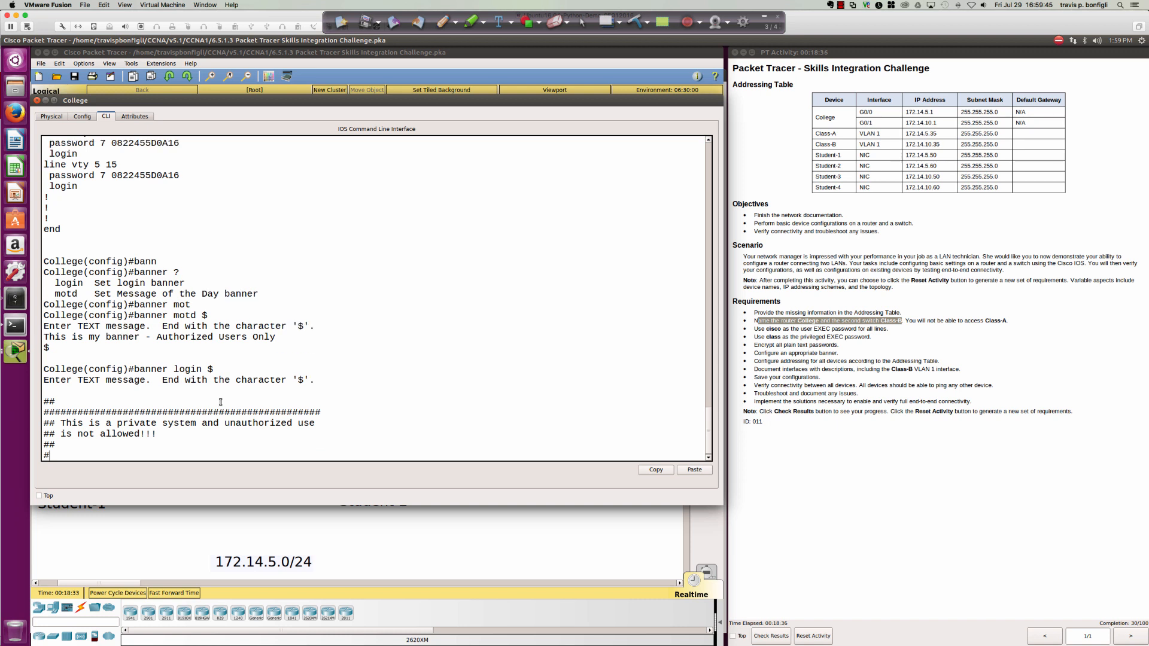
pyautogui.write('##############################################')
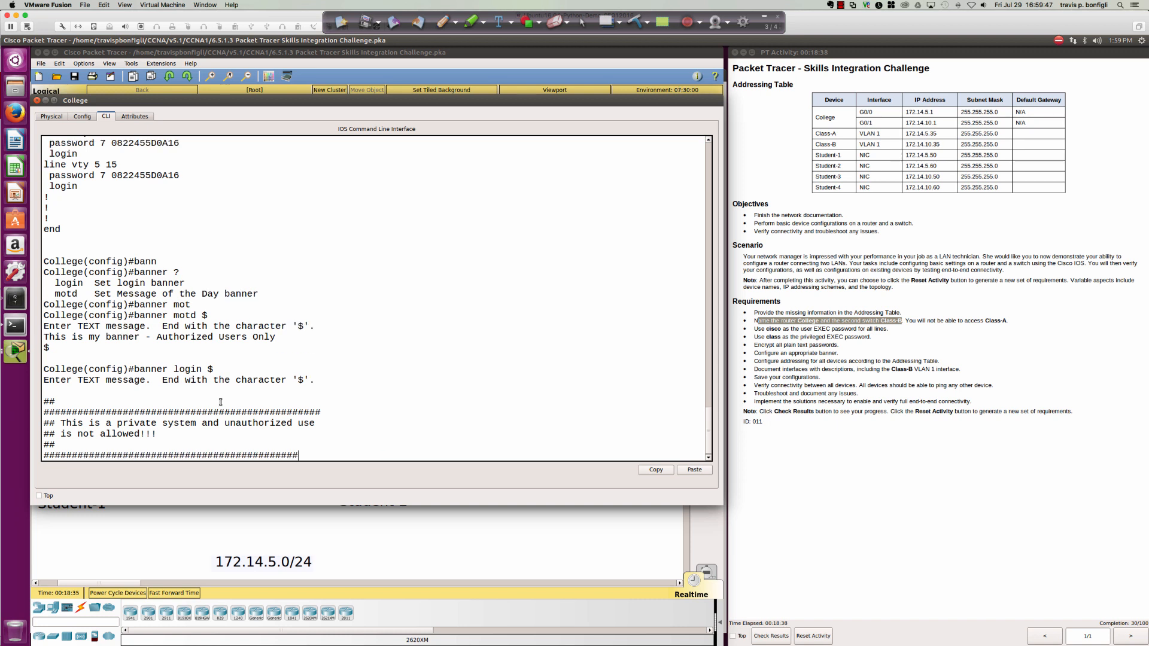
pyautogui.write('####')
pyautogui.press('Return')
pyautogui.write('##')
pyautogui.press('Return')
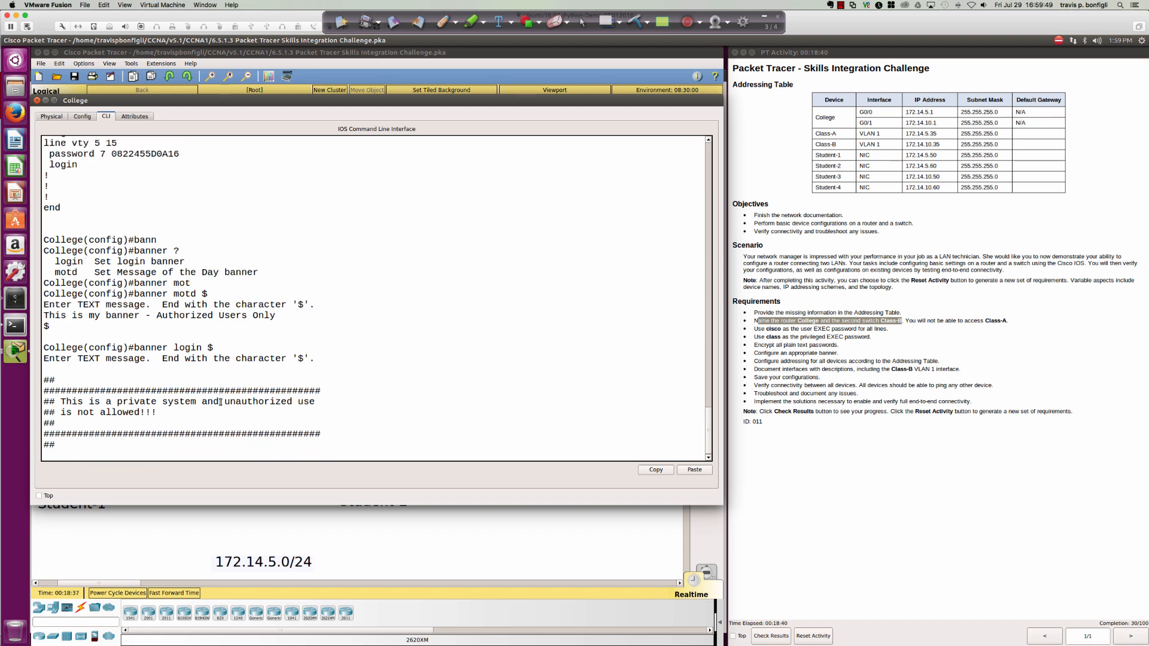
pyautogui.write('$')
pyautogui.press('Return')
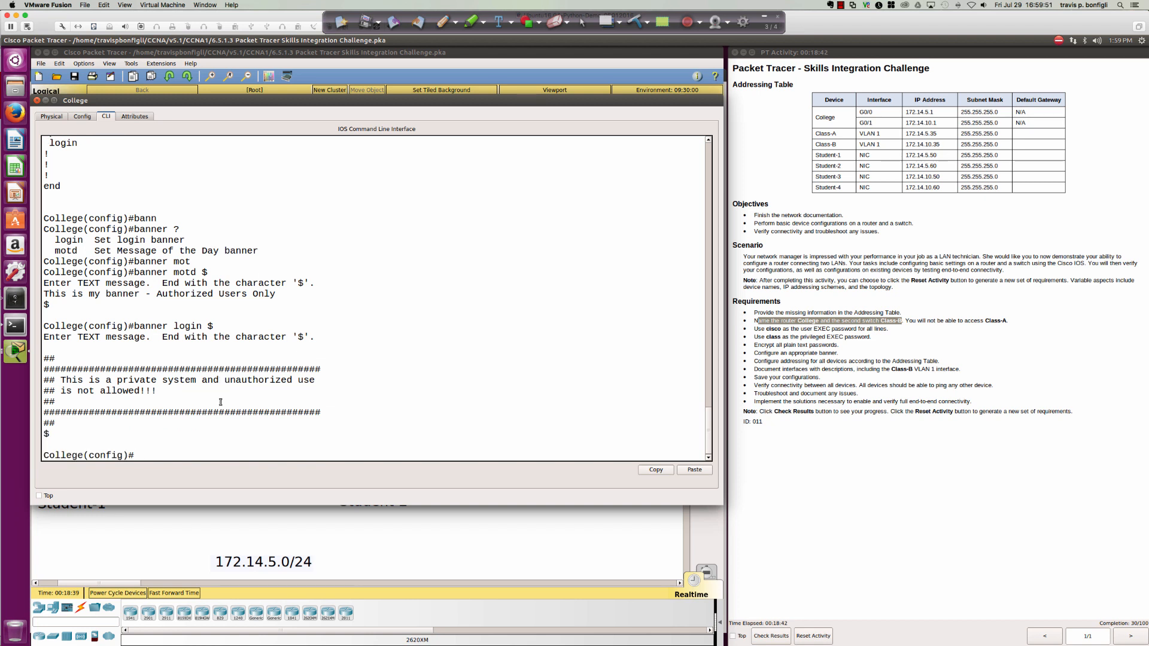
# Show the running configuration with 'do sh run' and page to the banners.
pyautogui.write('do sh run')
pyautogui.press('Return')
pyautogui.press('space')
pyautogui.press('space')
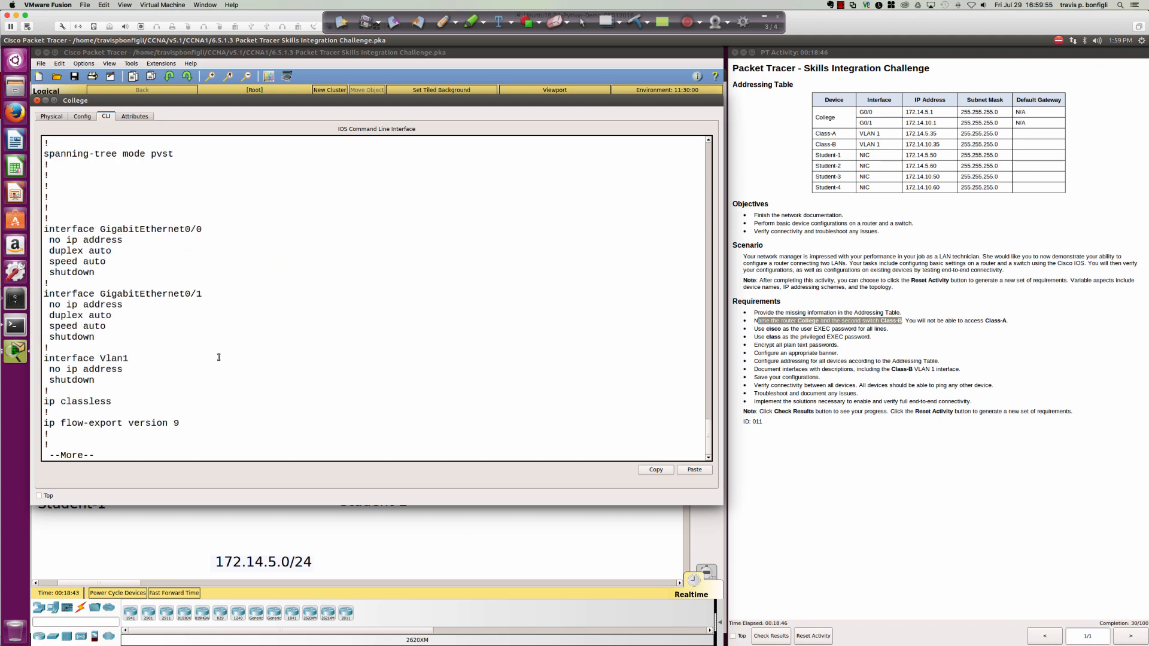
# Check both banners in the running config, then run 'do sh ip int bri' for the interface summary.
pyautogui.scroll(1, 193, 347)
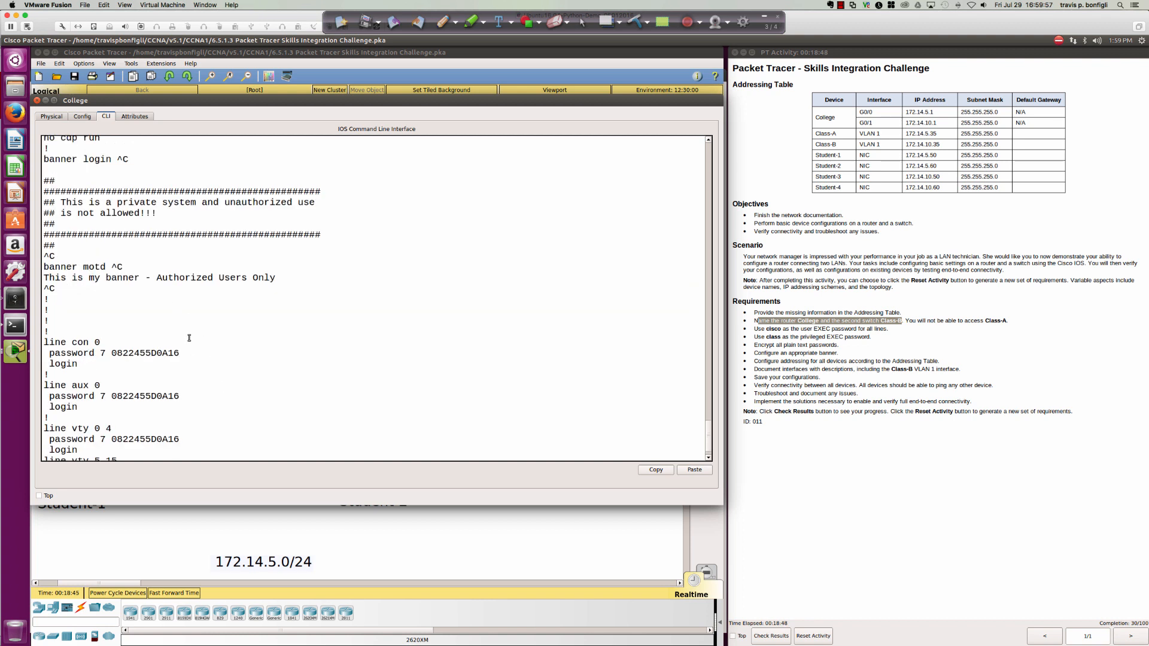
pyautogui.scroll(1, 191, 344)
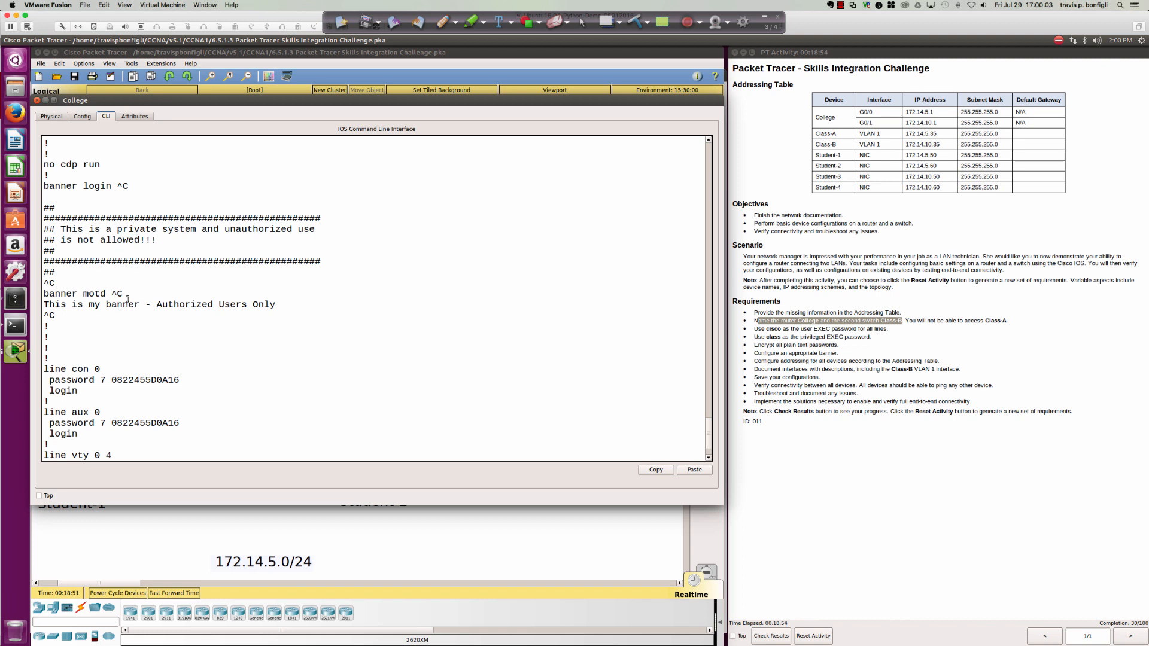
pyautogui.scroll(-2, 264, 359)
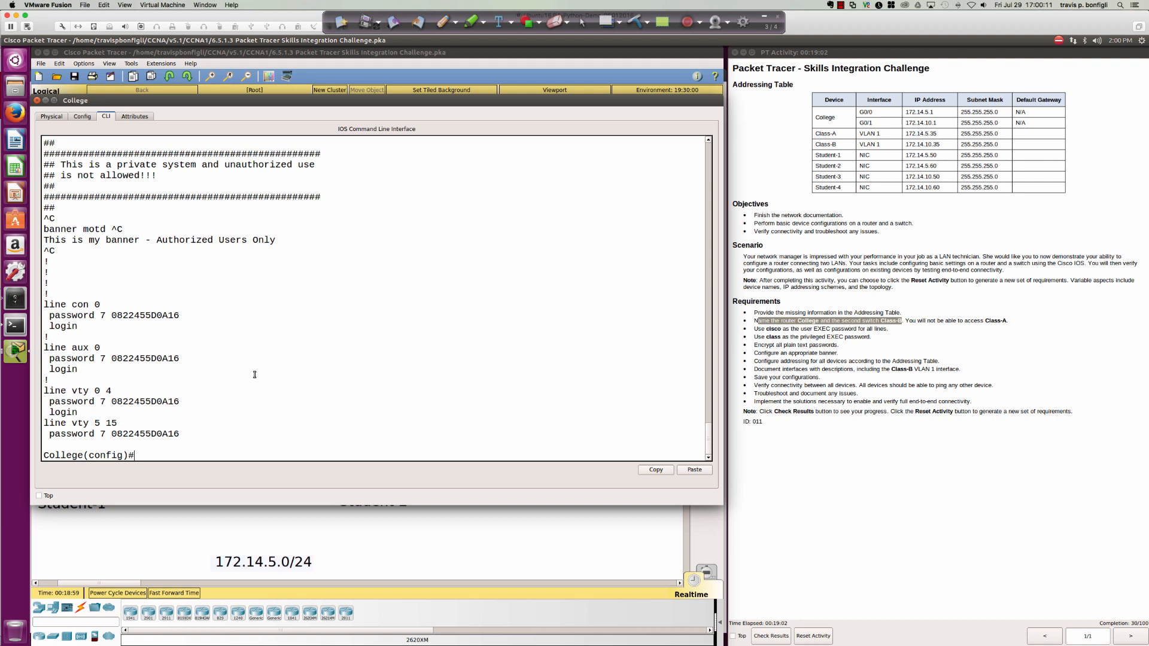
pyautogui.write('do sh ip int bri')
pyautogui.press('Return')
pyautogui.press('Return')
pyautogui.press('Return')
pyautogui.press('Return')
pyautogui.press('Return')
pyautogui.press('Return')
pyautogui.press('Return')
pyautogui.press('Return')
pyautogui.press('Return')
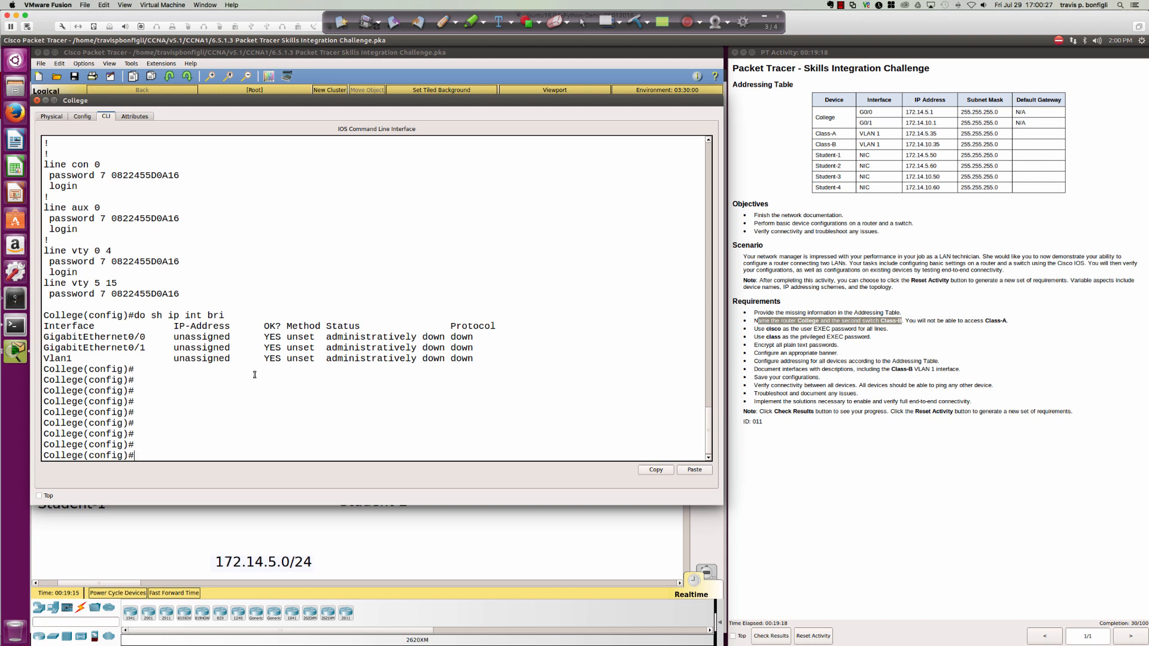
# Give GigabitEthernet0/0 address 172.14.5.1 255.255.255.0 and enable it with no shut.
pyautogui.moveTo(329, 336); pyautogui.dragTo(471, 350)
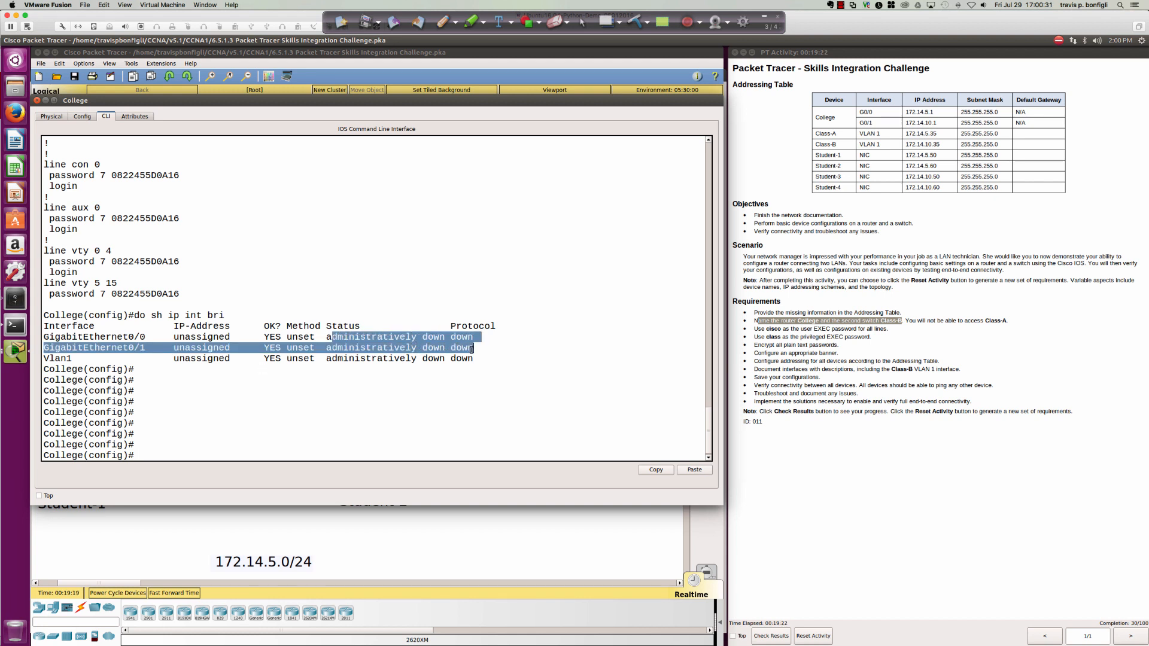
pyautogui.click(515, 381)
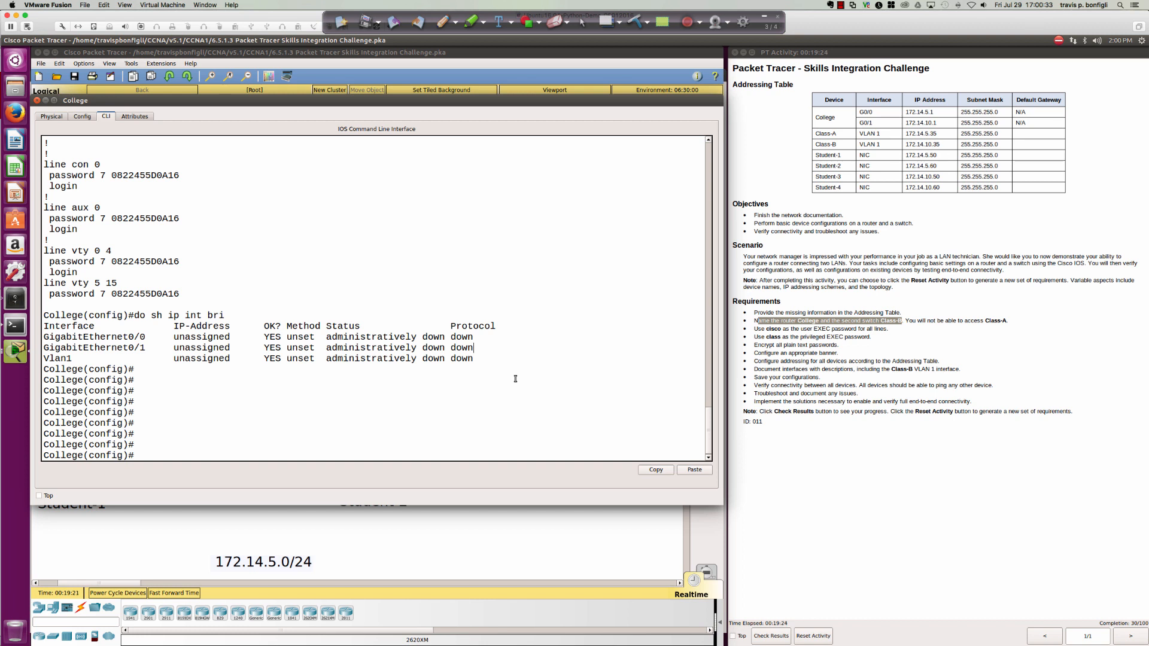
pyautogui.write('int gi0/0')
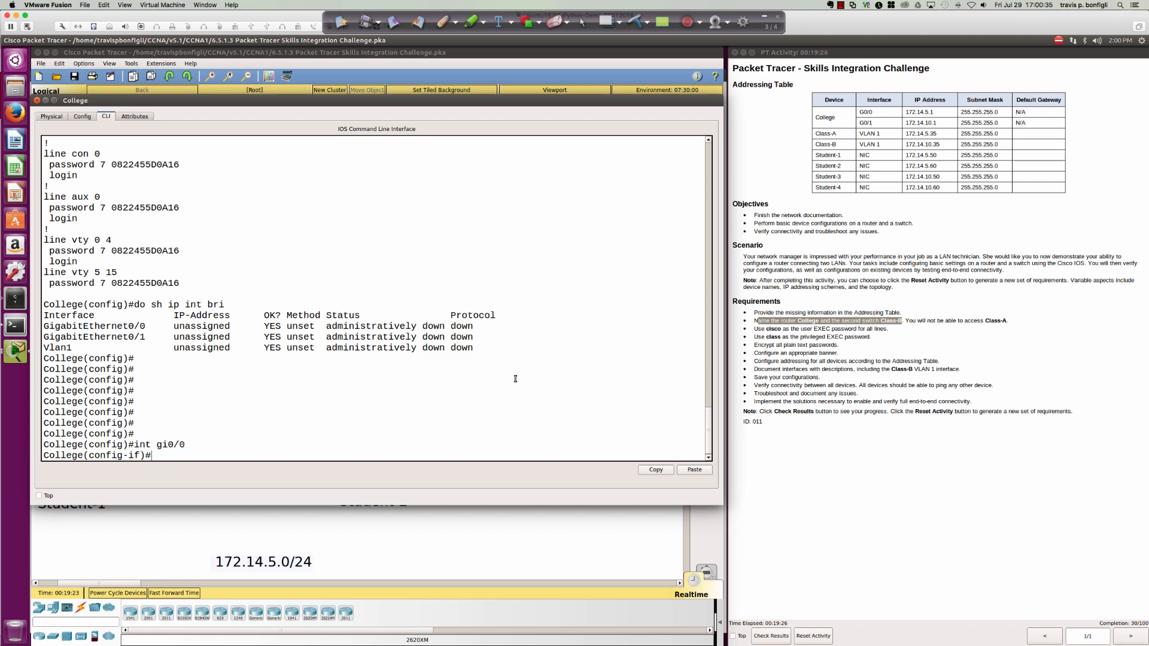
pyautogui.write('ip add 172.14.5.1 255.255.255.0')
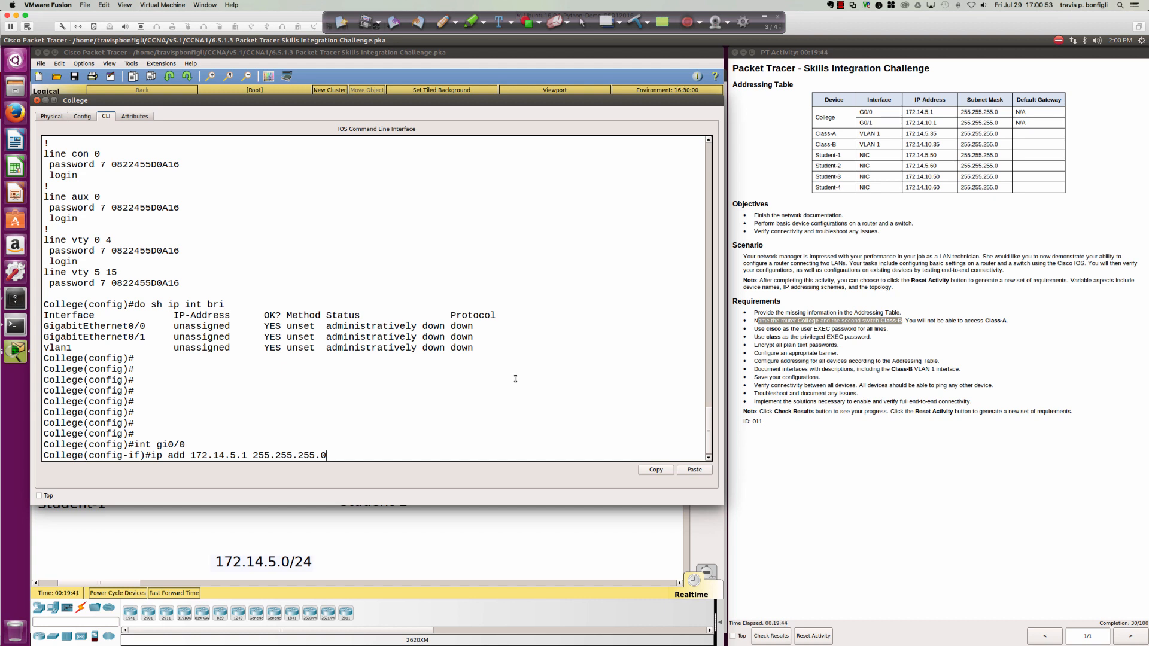
pyautogui.press('Return')
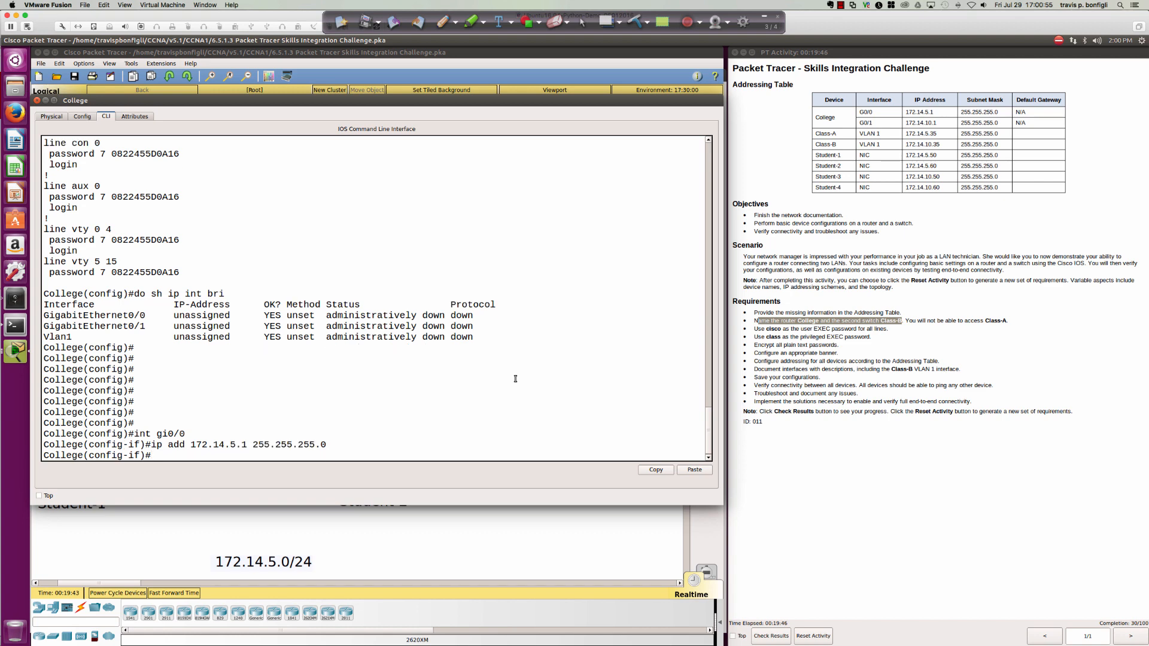
pyautogui.write('no shut')
pyautogui.press('Return')
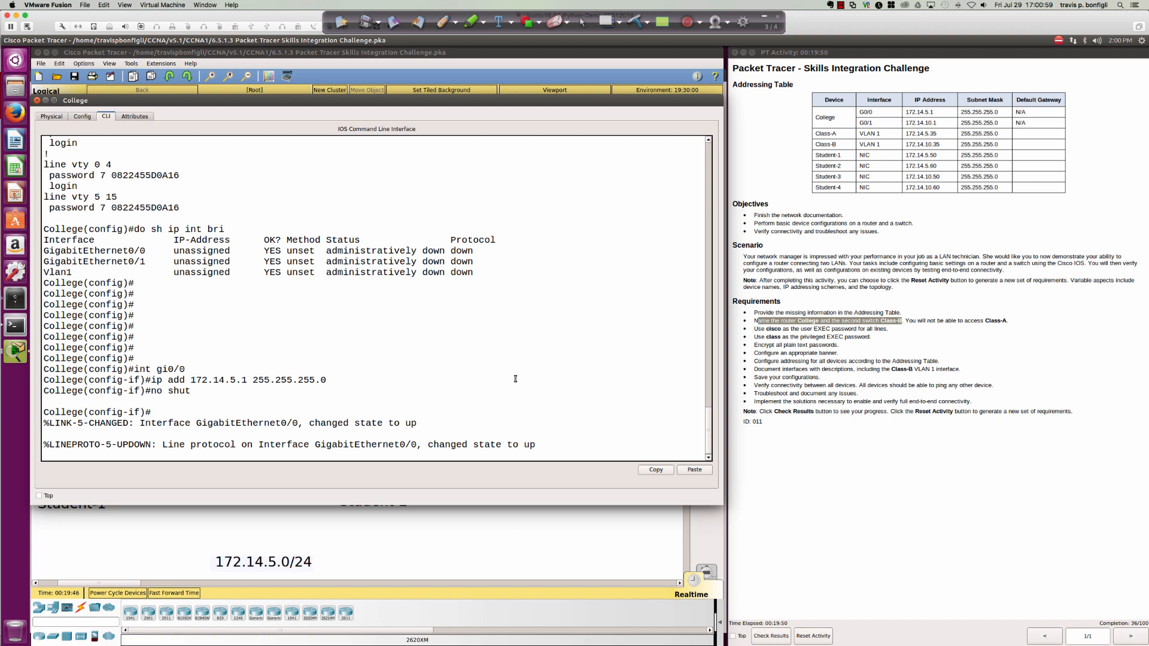
pyautogui.press('Return')
pyautogui.press('Return')
pyautogui.press('Return')
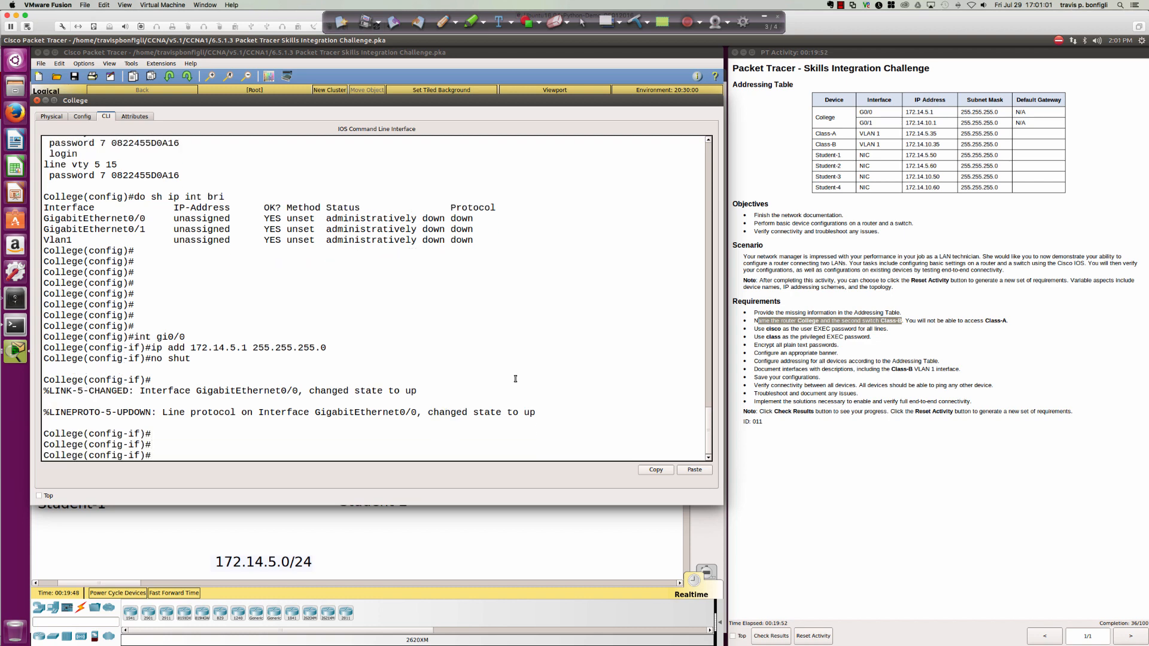
pyautogui.click(446, 545)
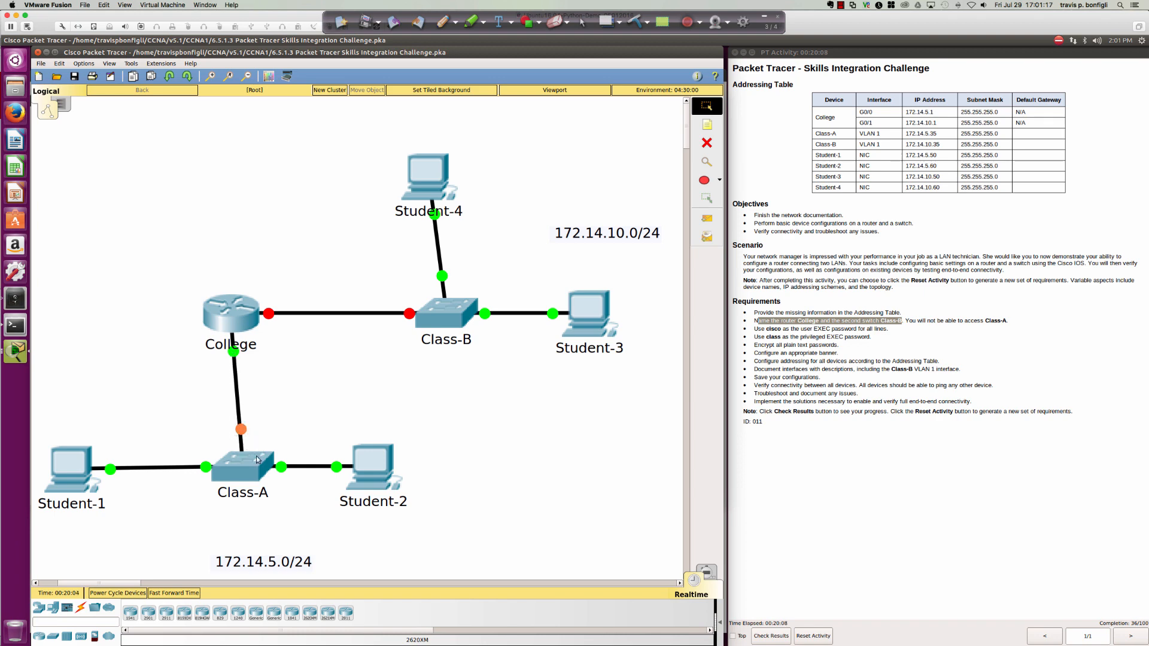
pyautogui.click(232, 317)
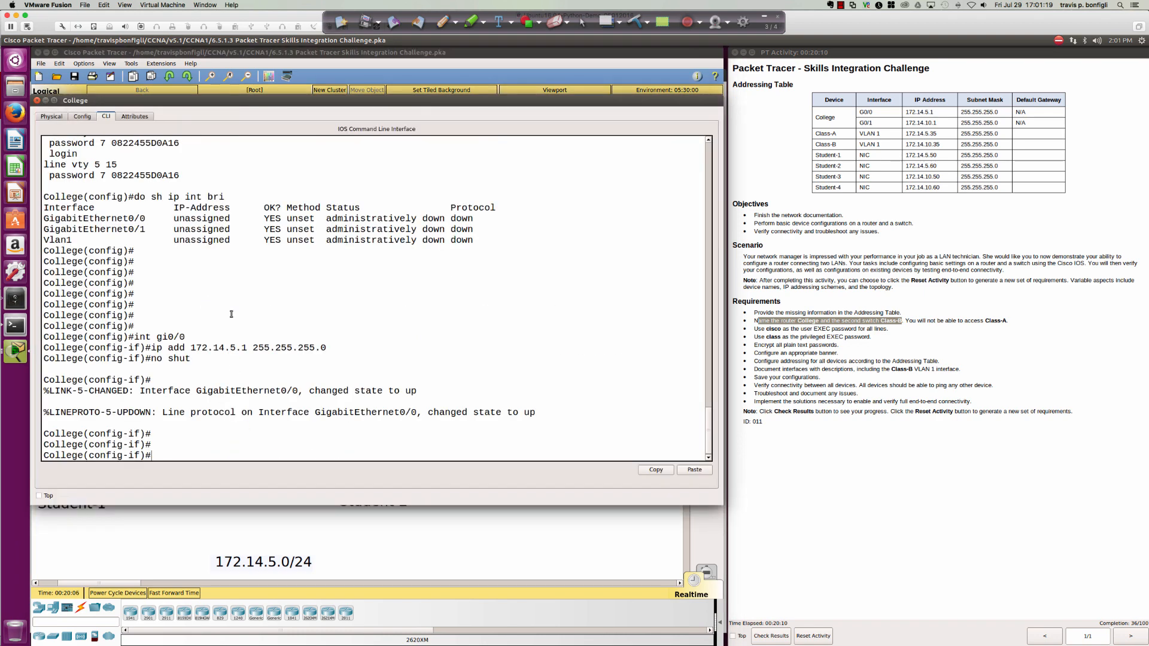
# Assign 172.14.10.1 255.255.255.0 to GigabitEthernet0/1 and bring it up with no shut.
pyautogui.write('int gi0/1')
pyautogui.press('Return')
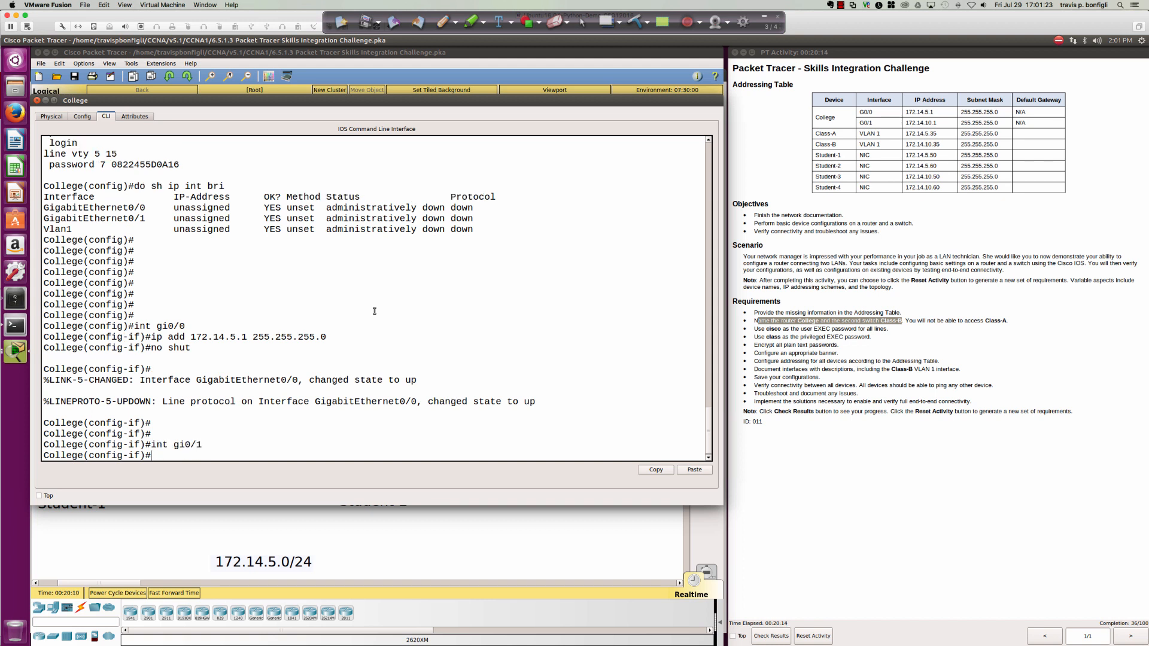
pyautogui.write('ip add 172.14.10.1 255.255.2')
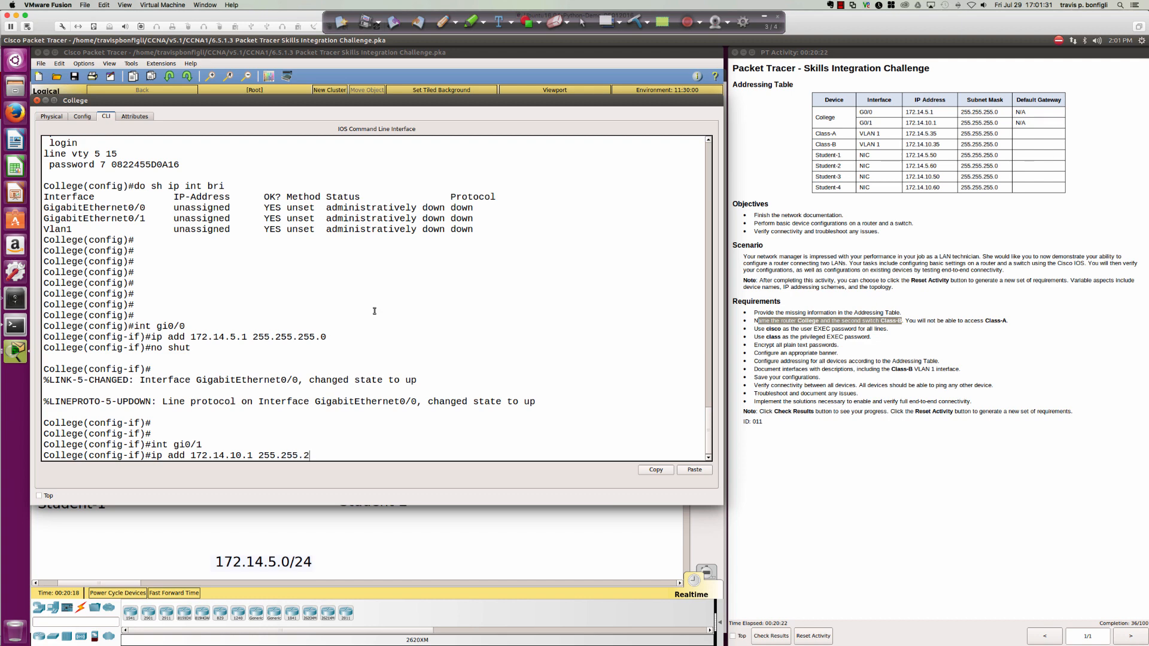
pyautogui.write('55.0')
pyautogui.press('Return')
pyautogui.write('no shut')
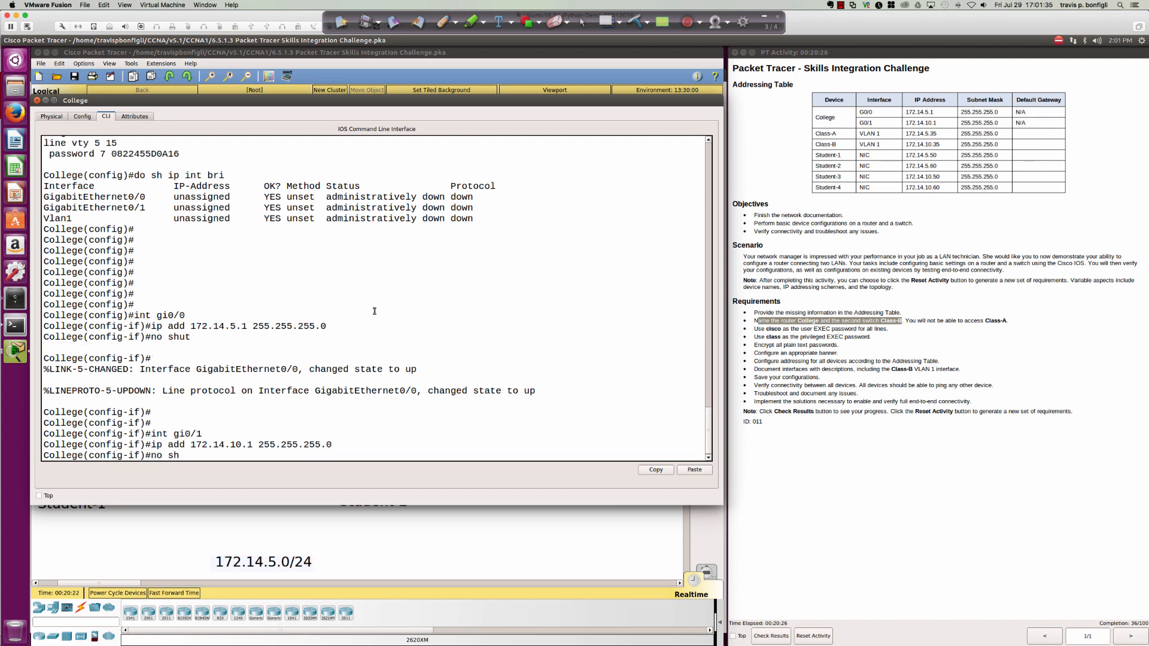
pyautogui.press('Return')
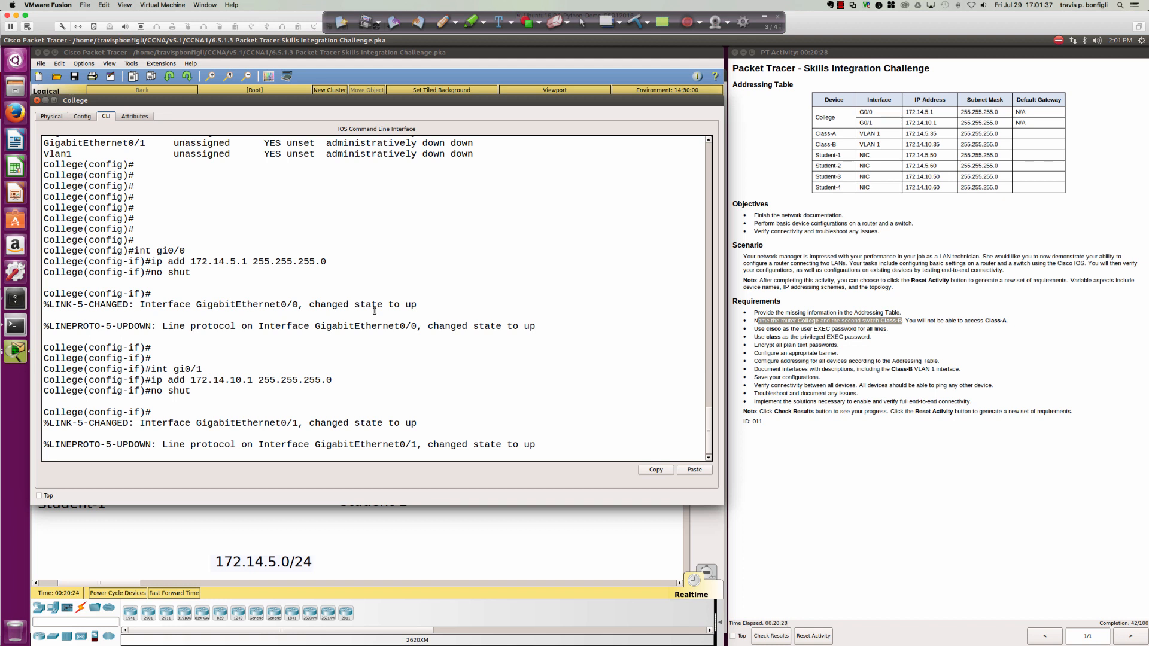
pyautogui.press('Return')
pyautogui.press('Return')
pyautogui.press('Return')
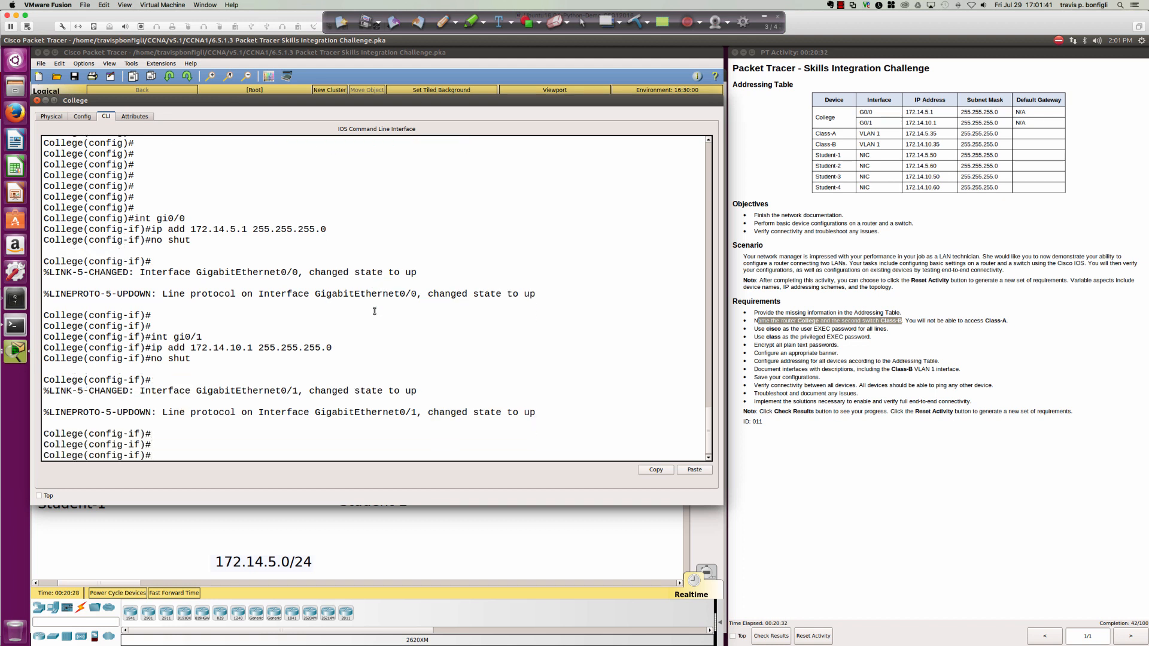
# Return to privileged mode with end and save the configuration with wri mem.
pyautogui.write('end')
pyautogui.press('Return')
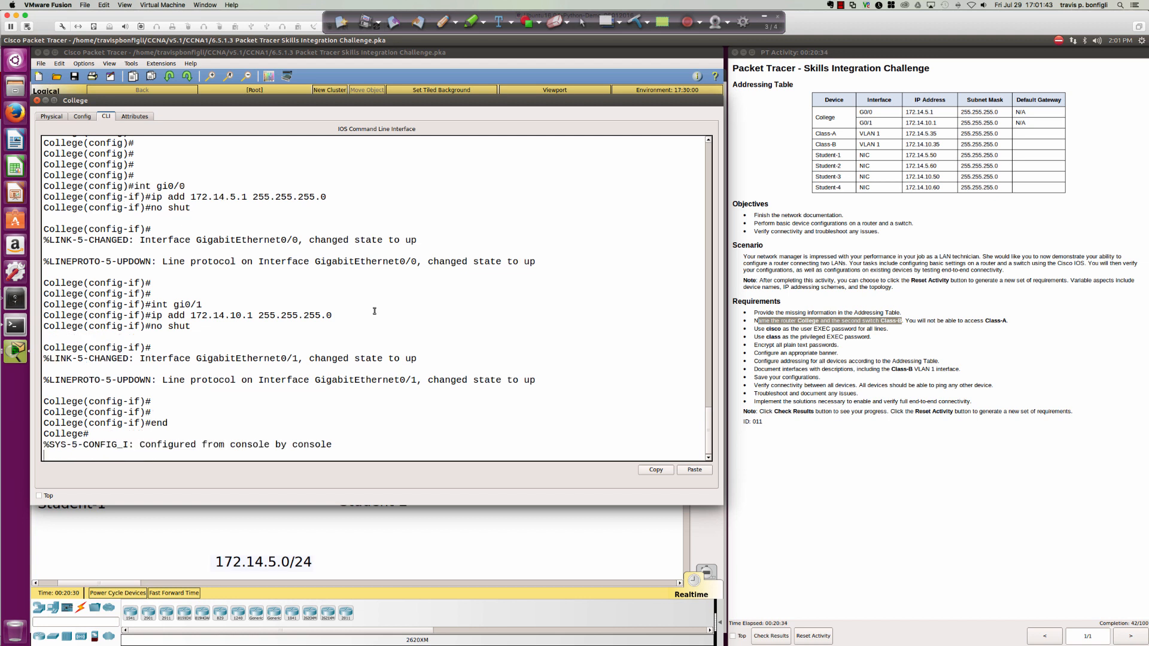
pyautogui.press('Return')
pyautogui.press('Return')
pyautogui.press('Return')
pyautogui.press('Return')
pyautogui.press('Return')
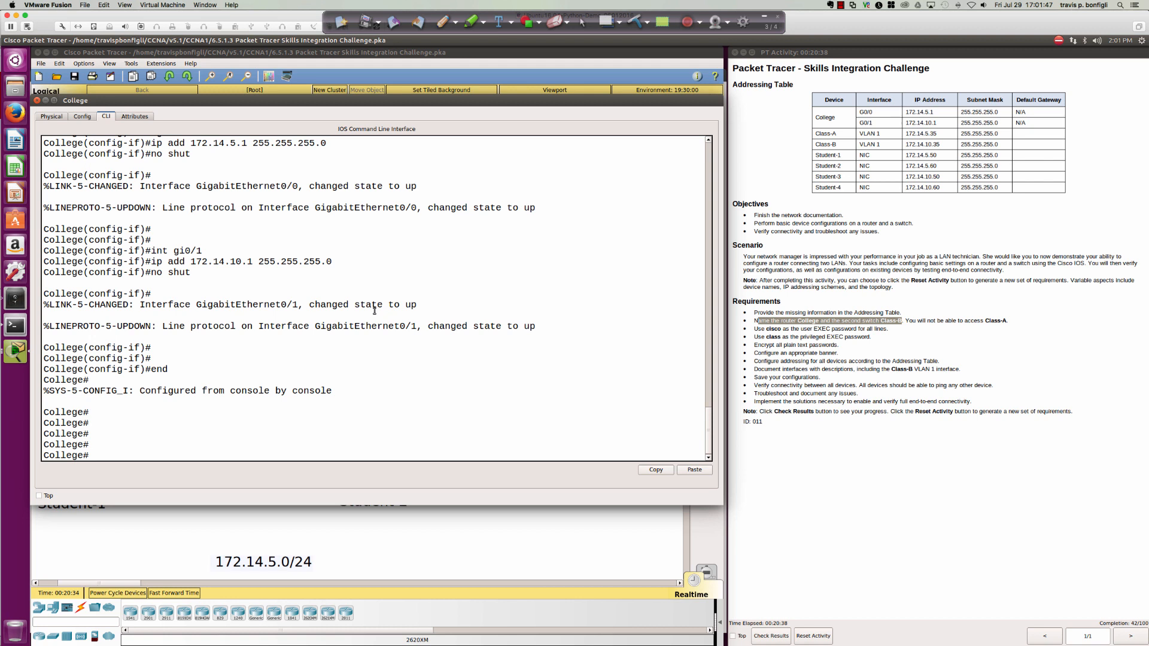
pyautogui.write('wri mem')
pyautogui.press('Return')
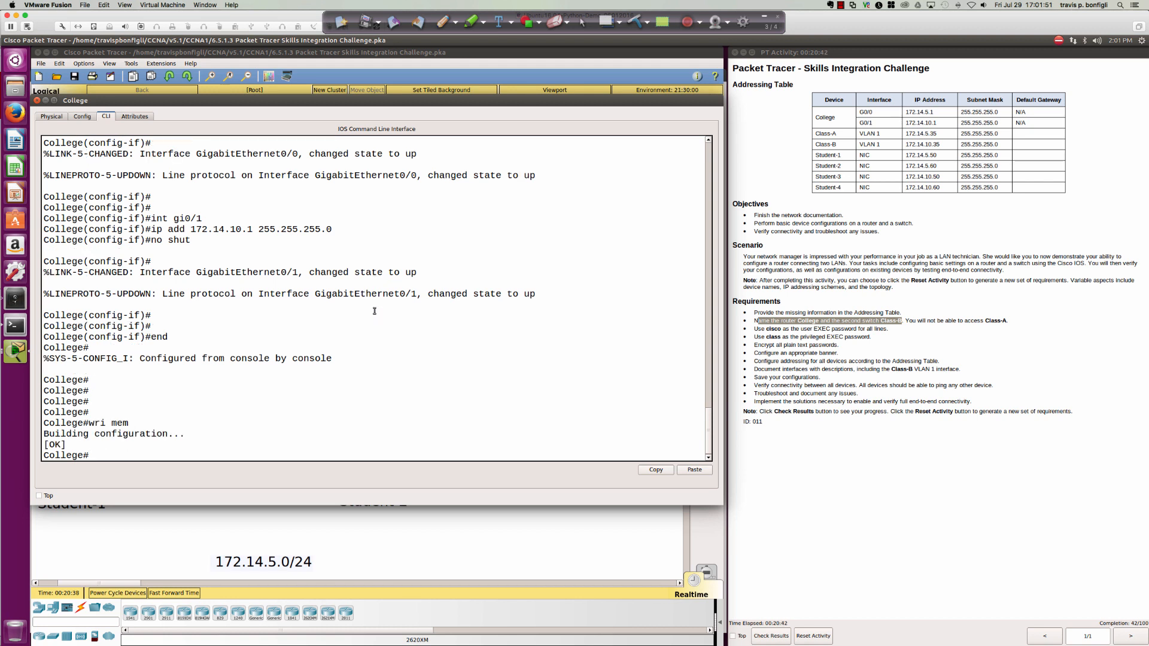
# Copy running-config to startup-config, accepting the default destination filename.
pyautogui.write('copy run')
pyautogui.press('Tab')
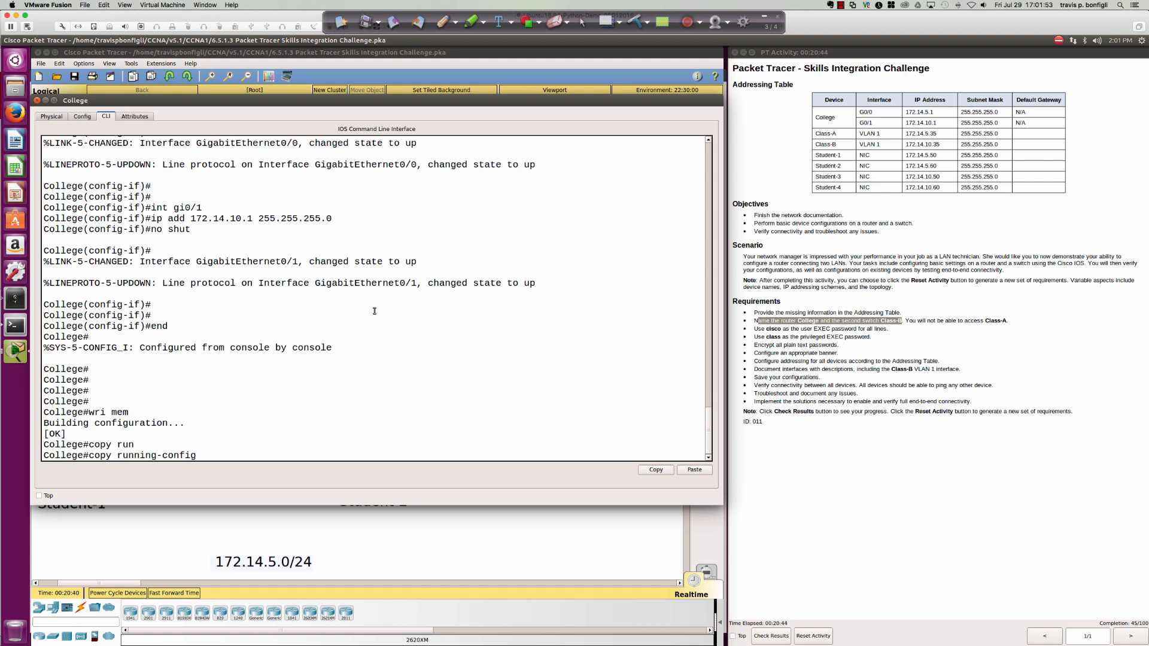
pyautogui.write('st')
pyautogui.press('Tab')
pyautogui.press('Return')
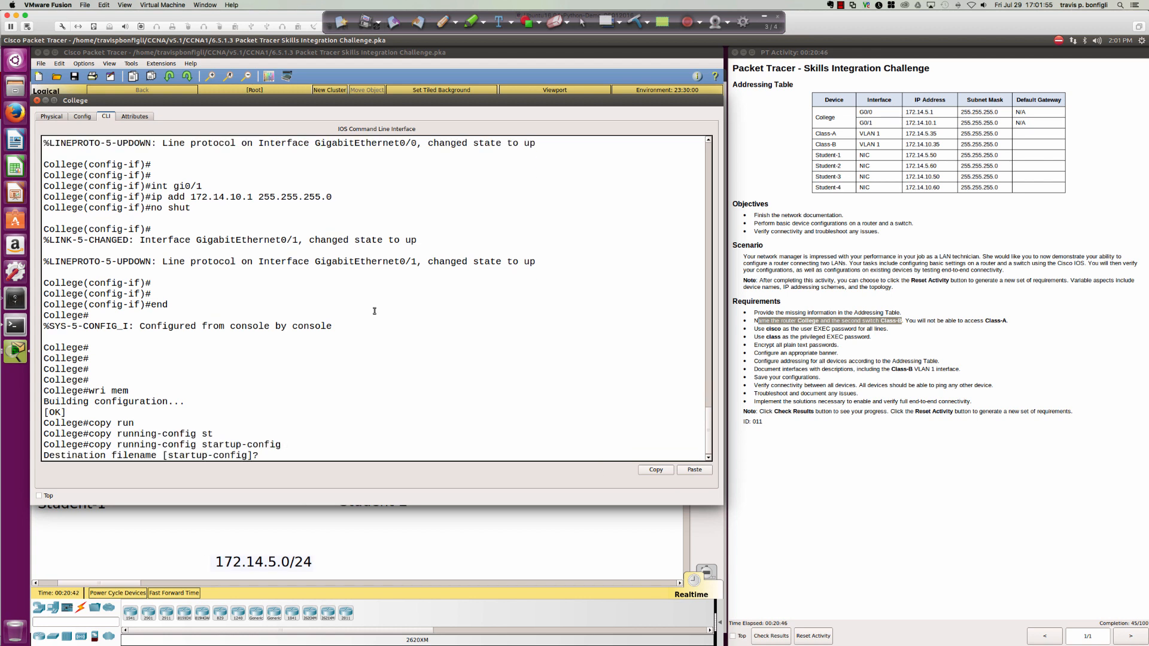
pyautogui.press('Return')
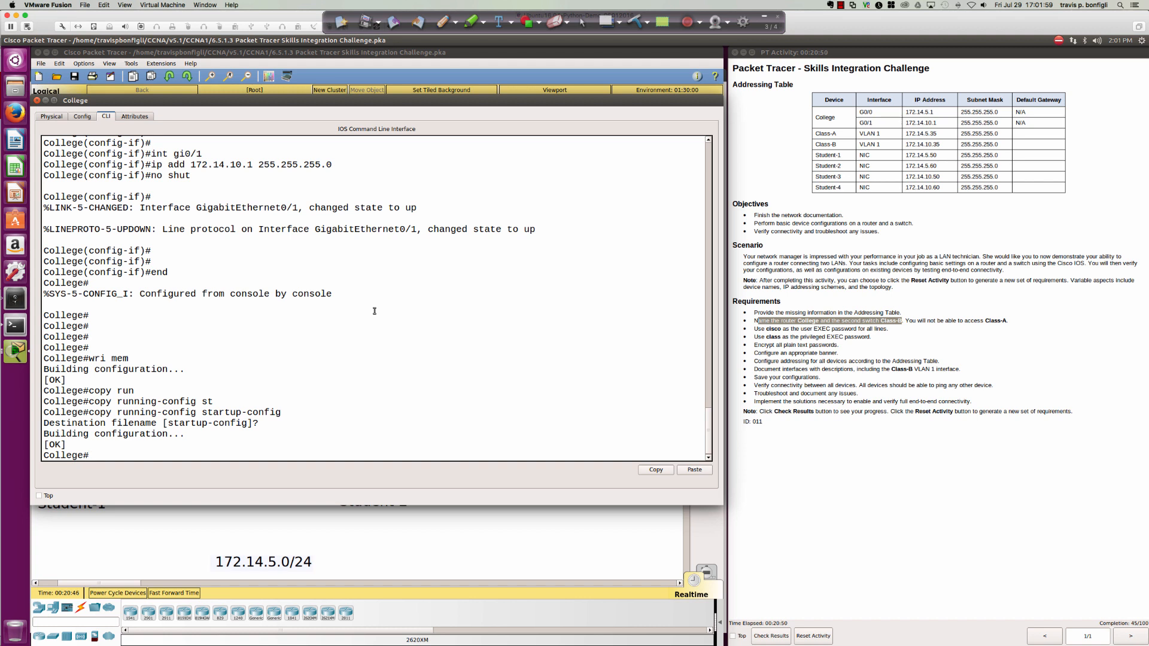
# Save once more with wri mem and close the College router window.
pyautogui.write('wi')
pyautogui.press('BackSpace')
pyautogui.write('ri mem')
pyautogui.press('Return')
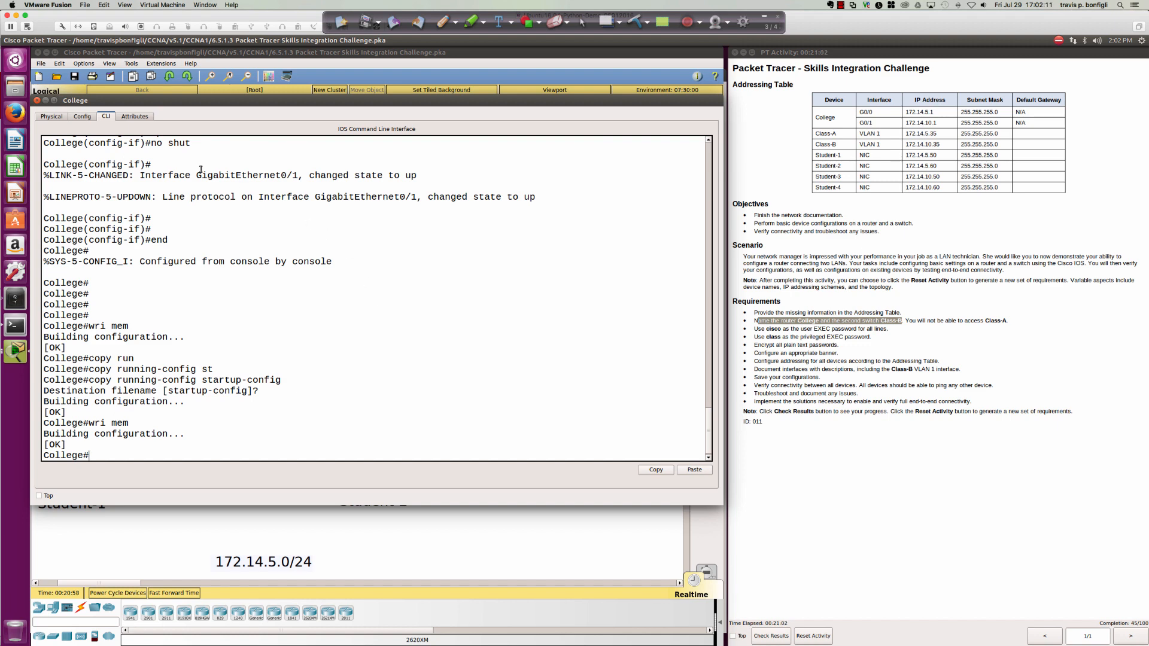
pyautogui.click(45, 101)
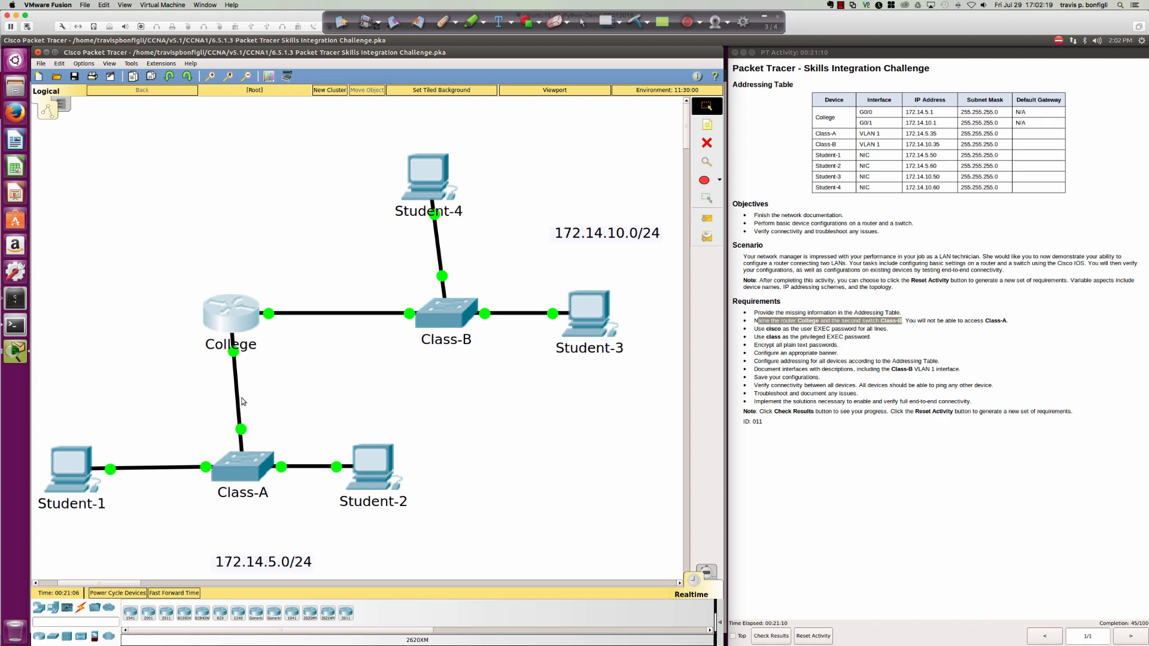
# Enter 172.14.5.1 as Student-1's default gateway in its IP Configuration.
pyautogui.click(69, 469)
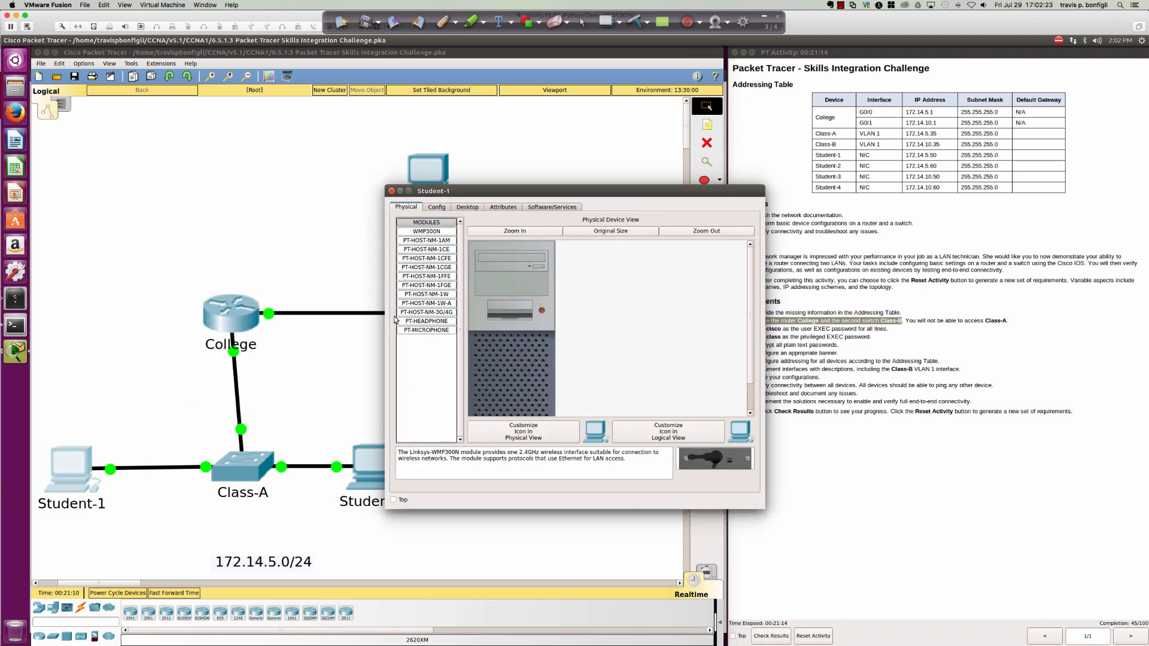
pyautogui.moveTo(583, 198); pyautogui.dragTo(483, 257)
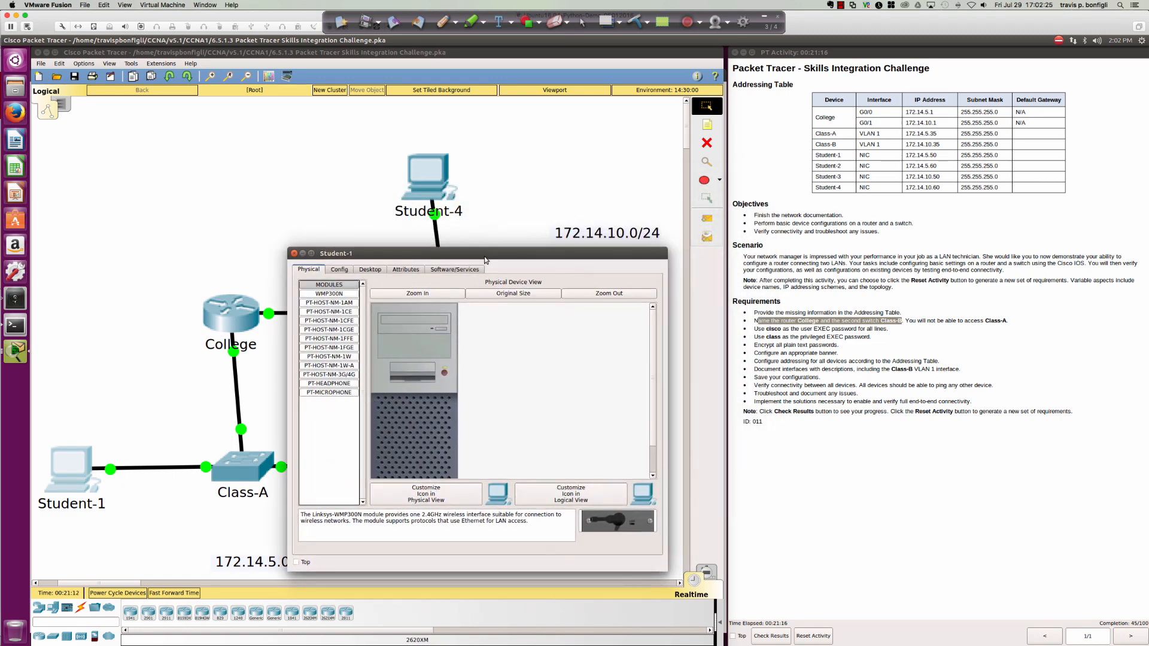
pyautogui.click(371, 269)
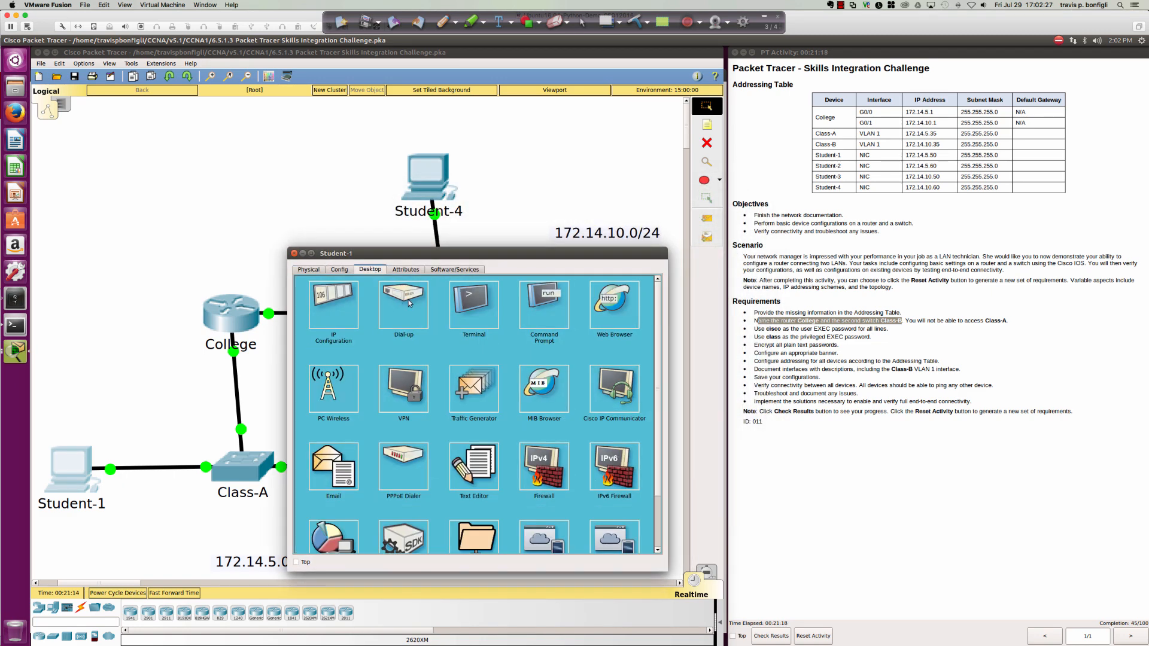
pyautogui.click(343, 307)
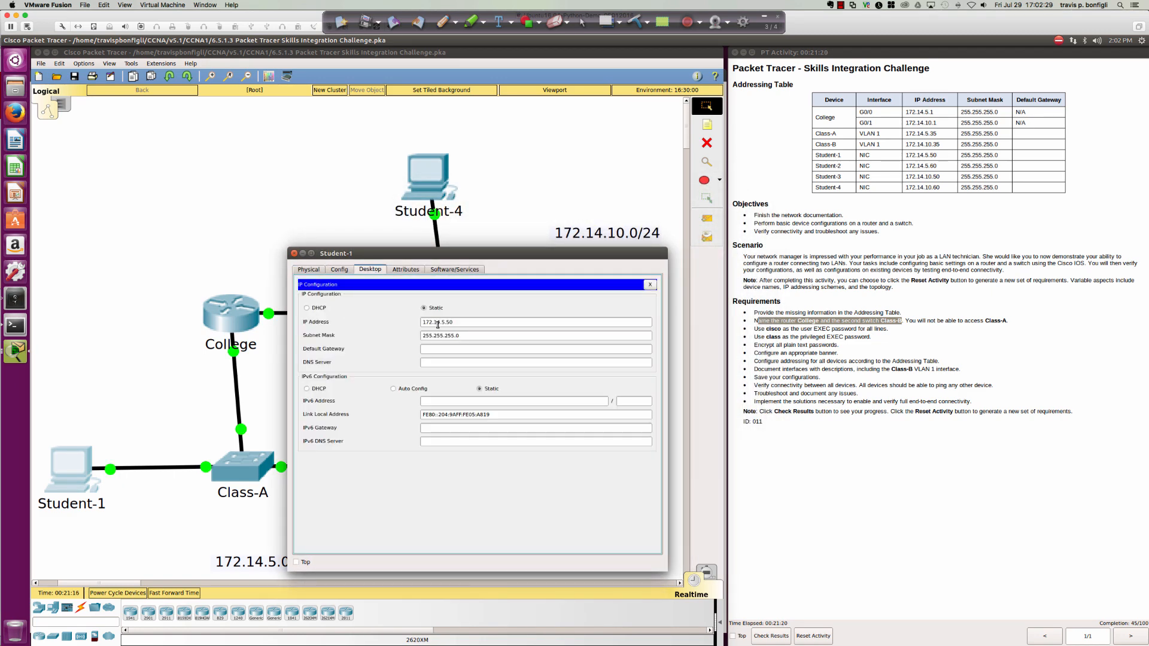
pyautogui.moveTo(449, 249); pyautogui.dragTo(443, 181)
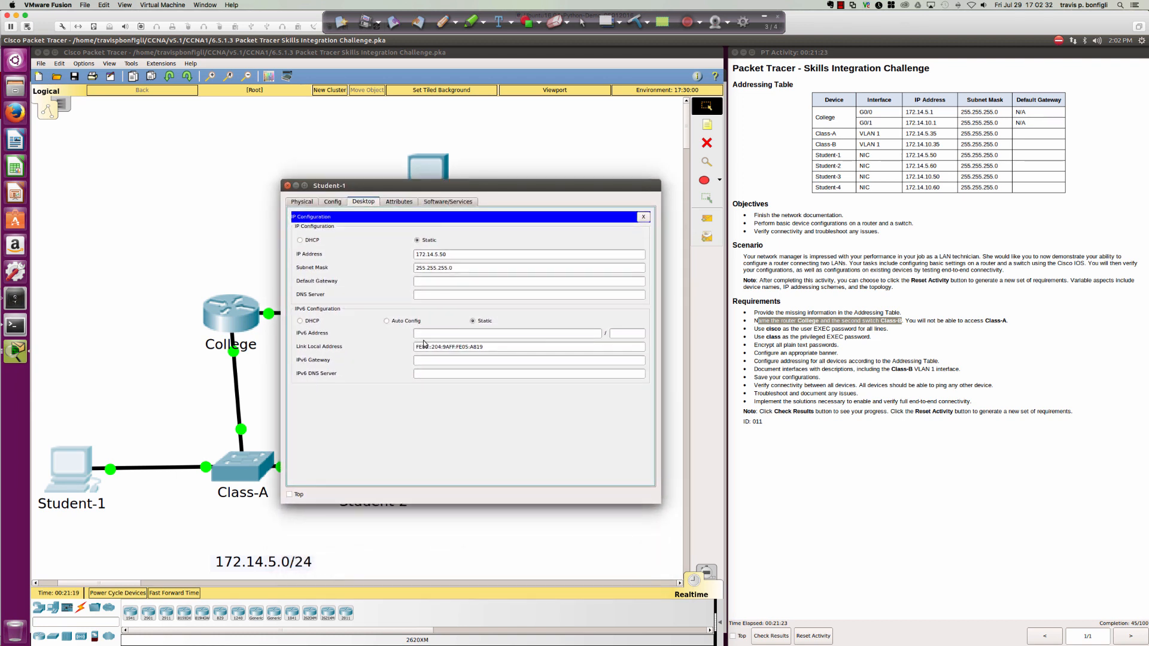
pyautogui.click(434, 282)
pyautogui.write('172.14')
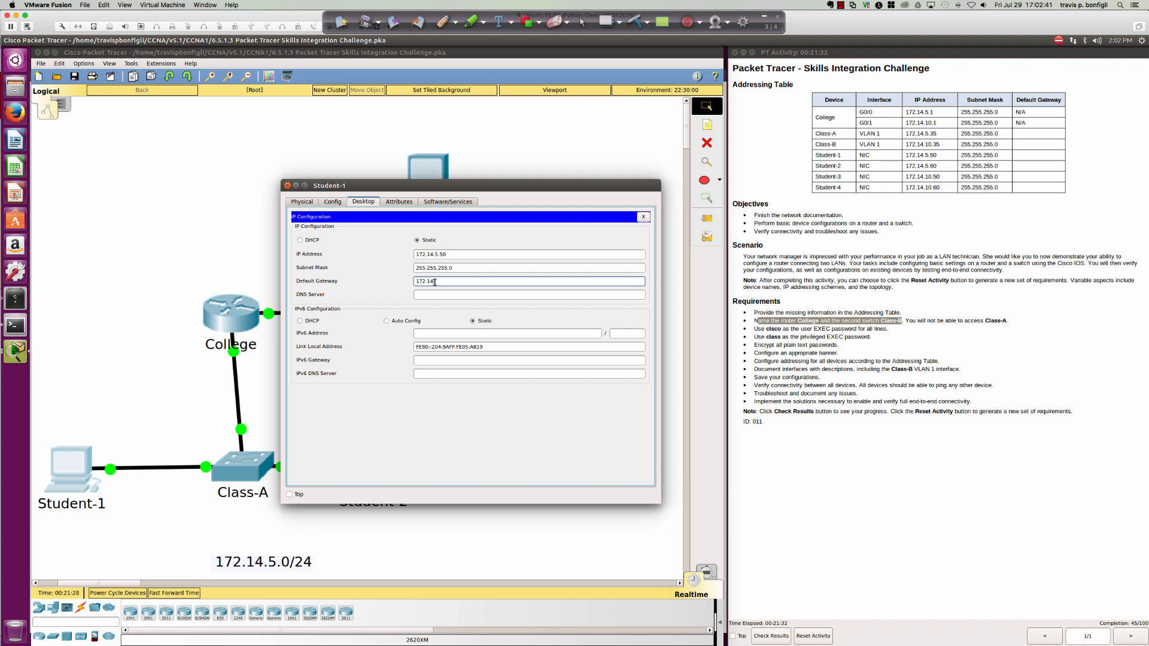
pyautogui.write('.5.1')
pyautogui.press('Tab')
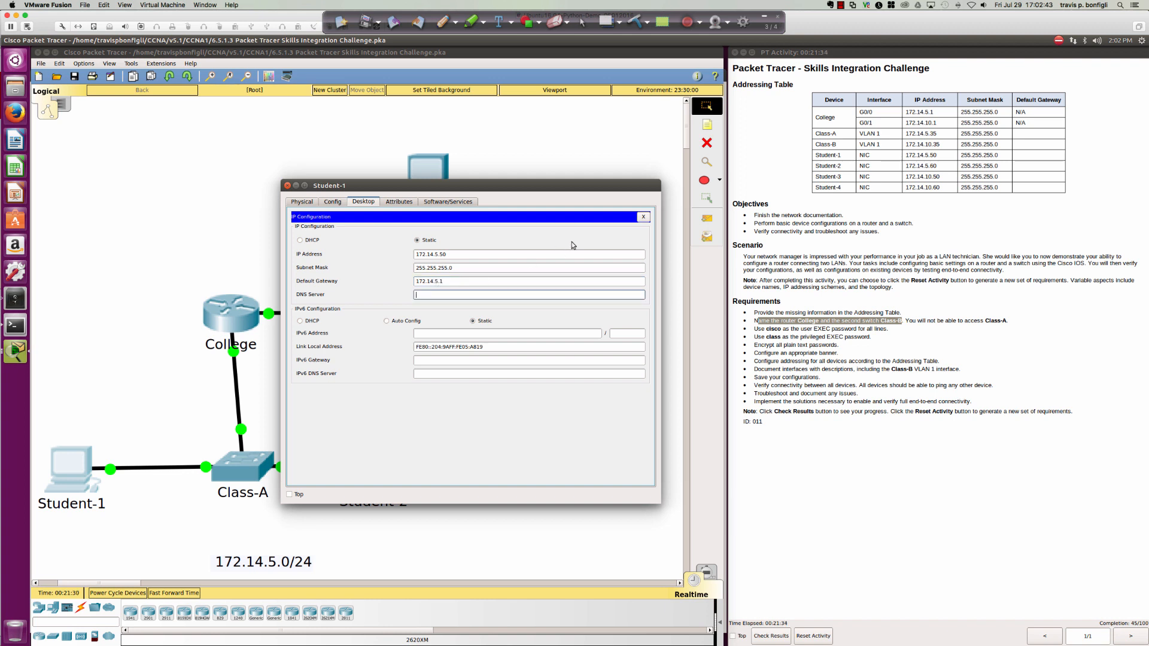
pyautogui.click(643, 216)
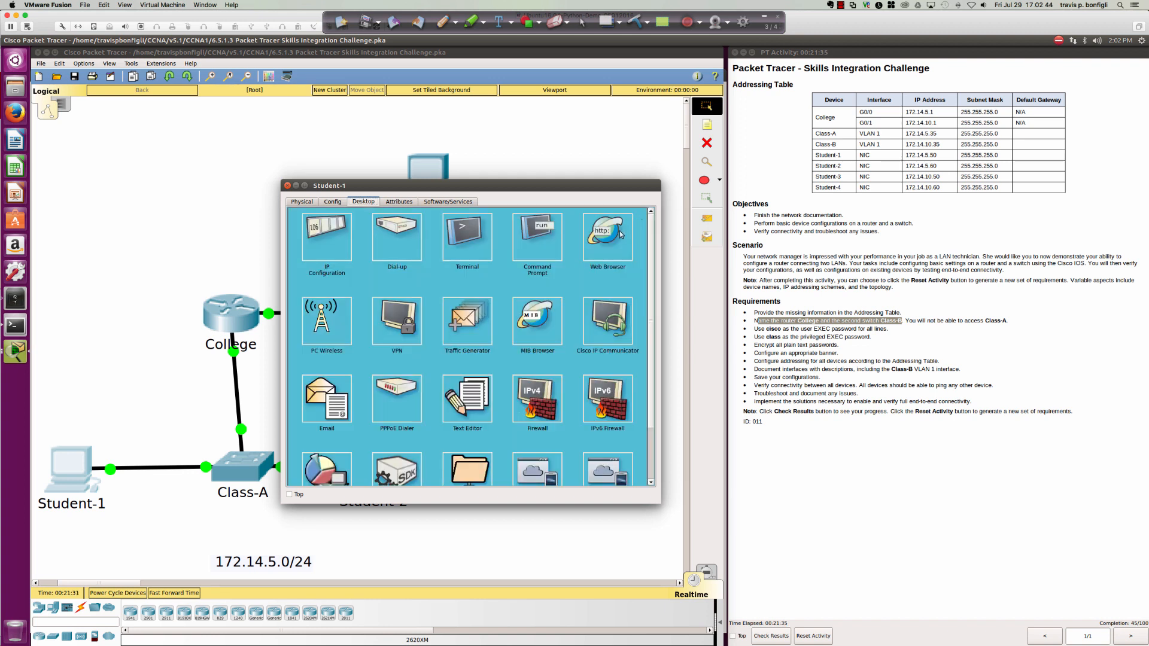
# From Student-1's Command Prompt, ping the router 172.14.5.1 and Student-2 at 172.14.5.60.
pyautogui.click(470, 234)
pyautogui.click(639, 219)
pyautogui.click(551, 233)
pyautogui.write('ping')
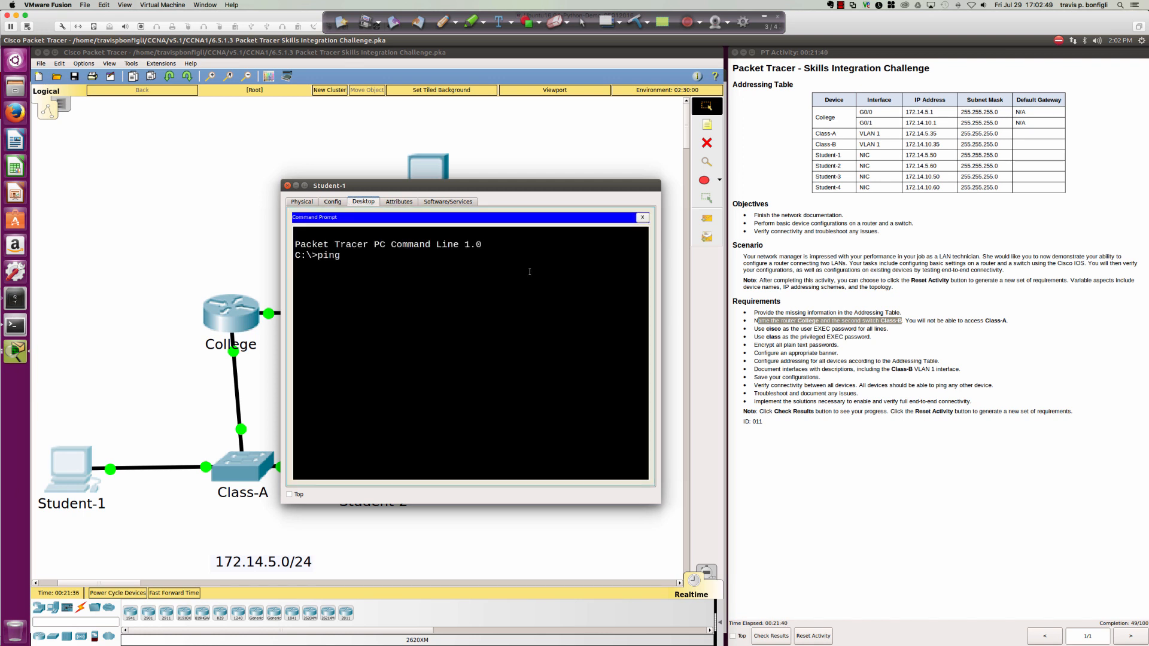
pyautogui.write(' 172.14.5.1')
pyautogui.press('Return')
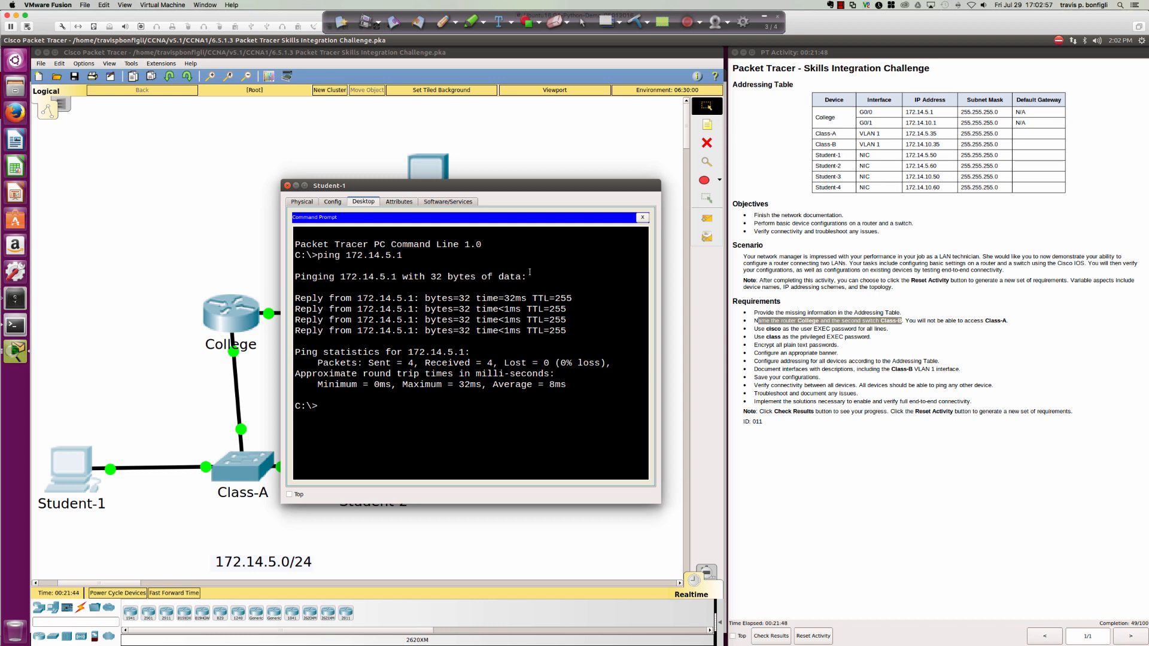
pyautogui.write('ping')
pyautogui.write('172.14.5.60')
pyautogui.press('Return')
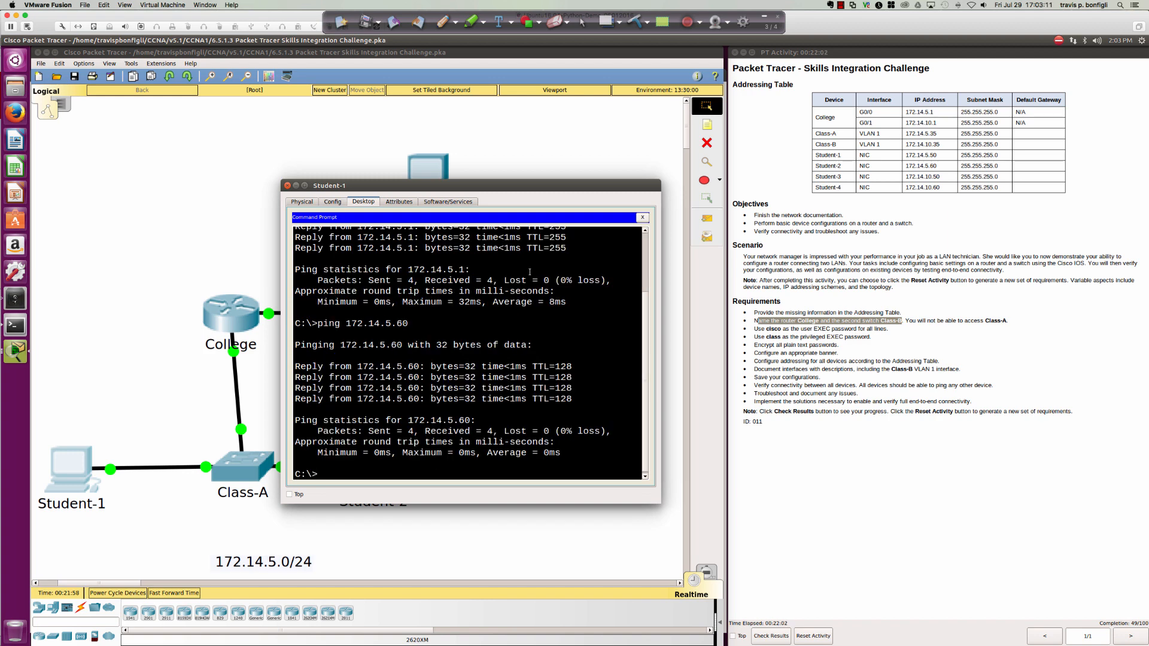
# Set Student-2's default gateway to 172.14.5.1 in its IP Configuration.
pyautogui.click(286, 186)
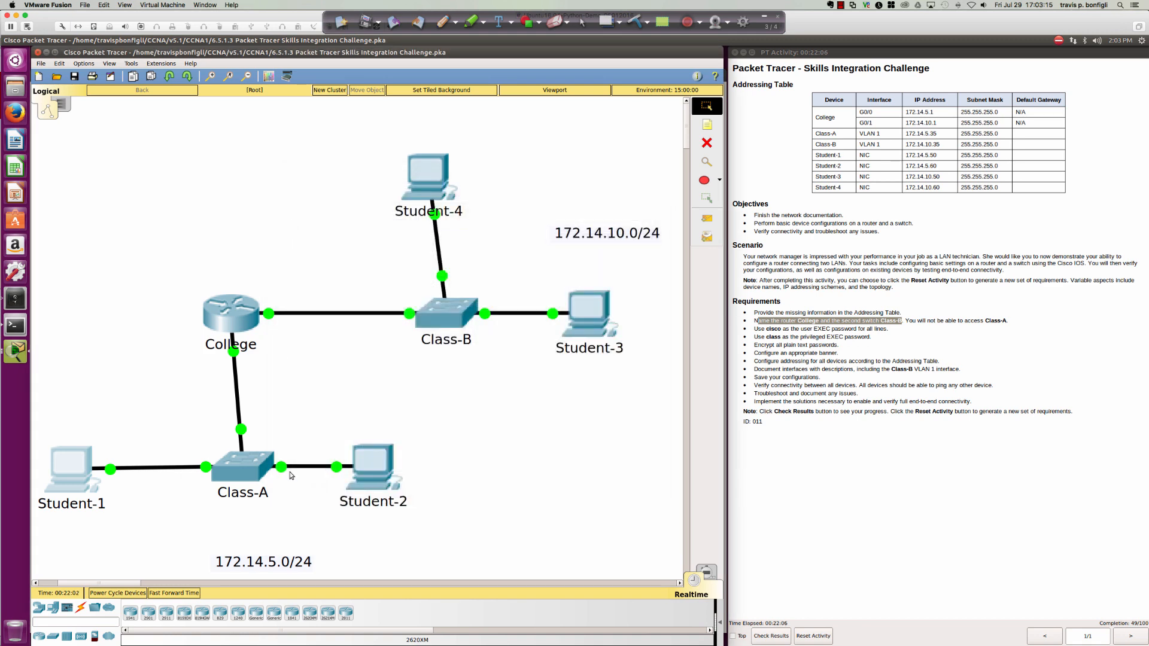
pyautogui.click(366, 464)
pyautogui.click(467, 208)
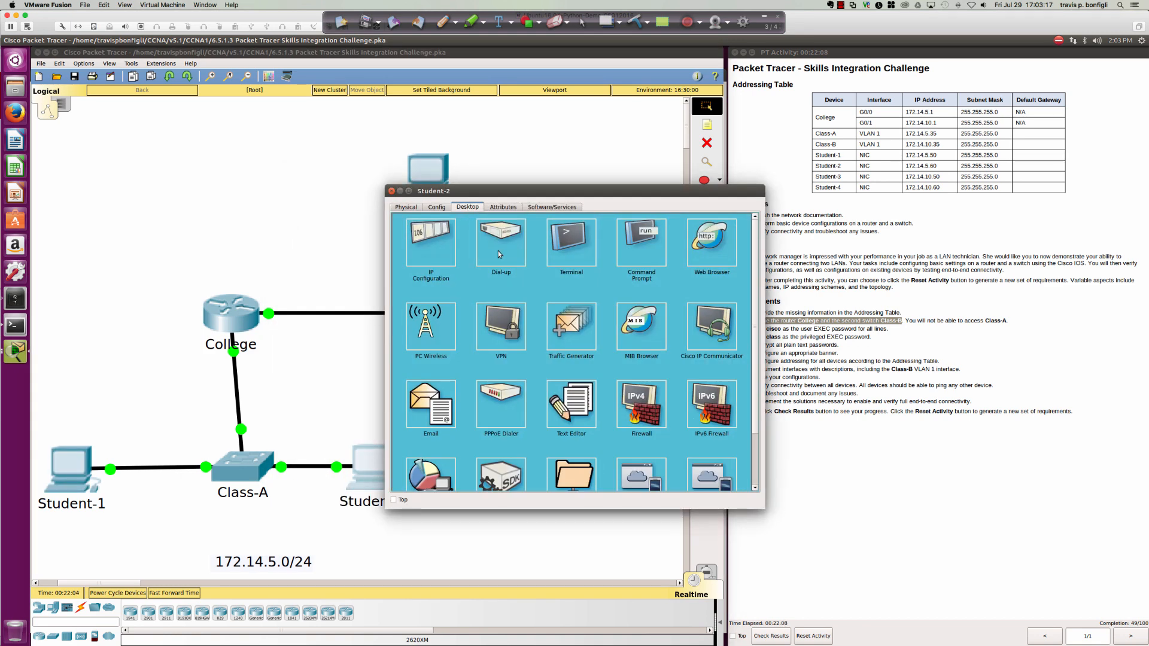
pyautogui.click(439, 253)
pyautogui.click(542, 287)
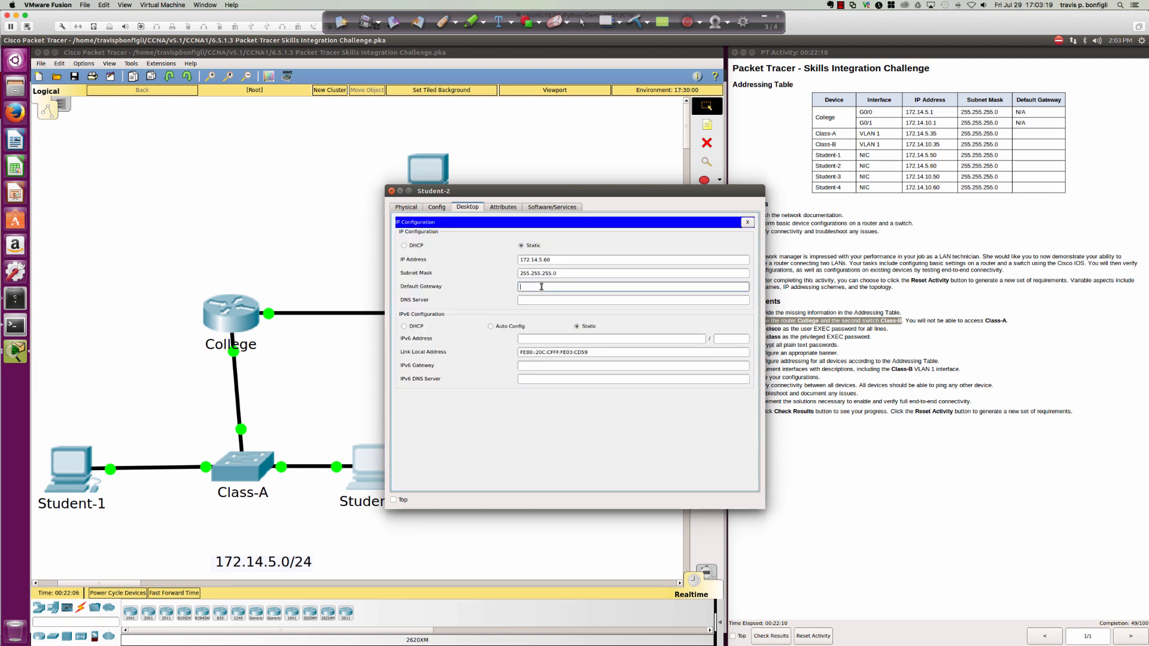
pyautogui.write('172.14.5.1')
pyautogui.click(747, 224)
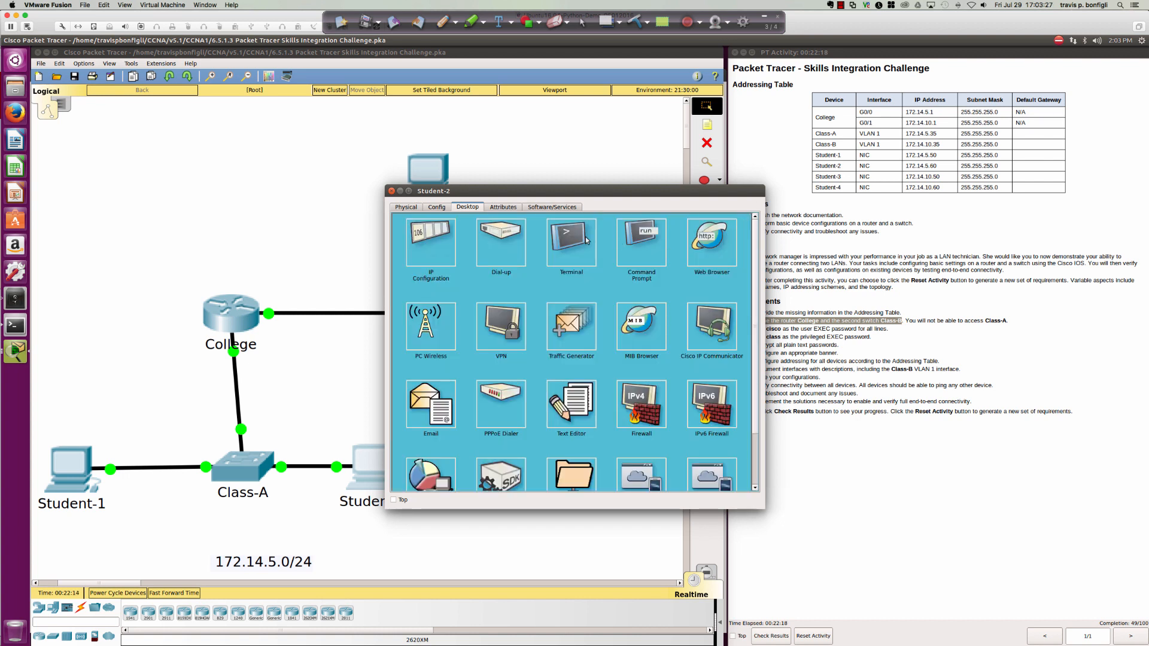
# Ping the router at 172.14.5.1 from Student-2's Command Prompt, then close its windows.
pyautogui.click(634, 238)
pyautogui.write('pin')
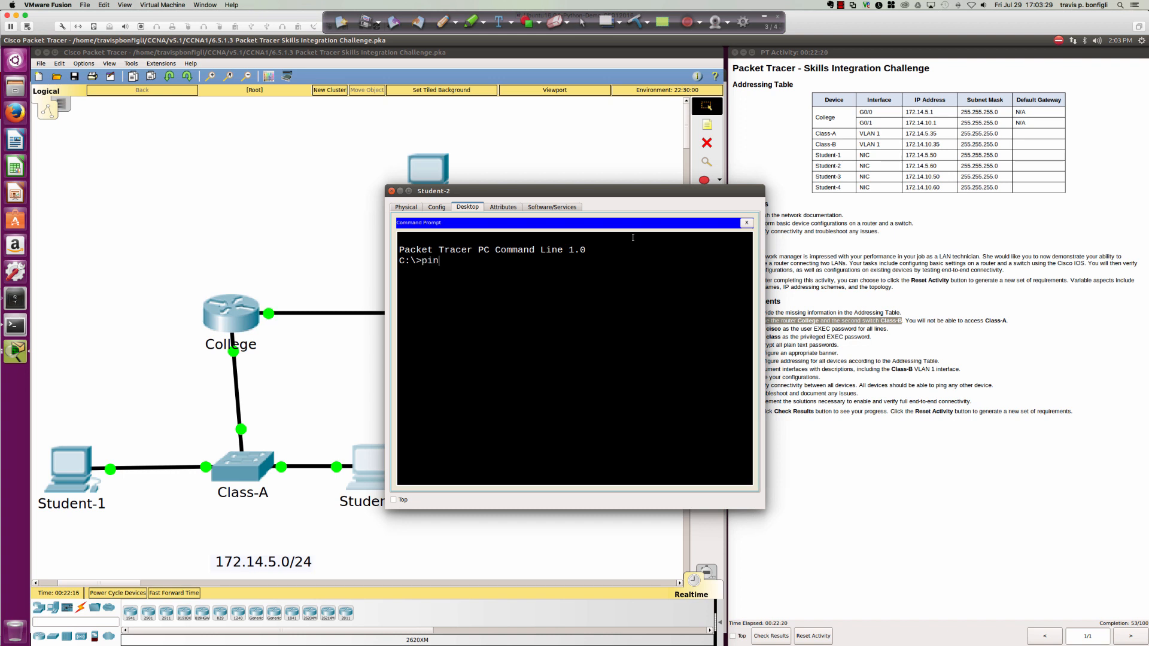
pyautogui.write('g 172.14.5.1')
pyautogui.press('Return')
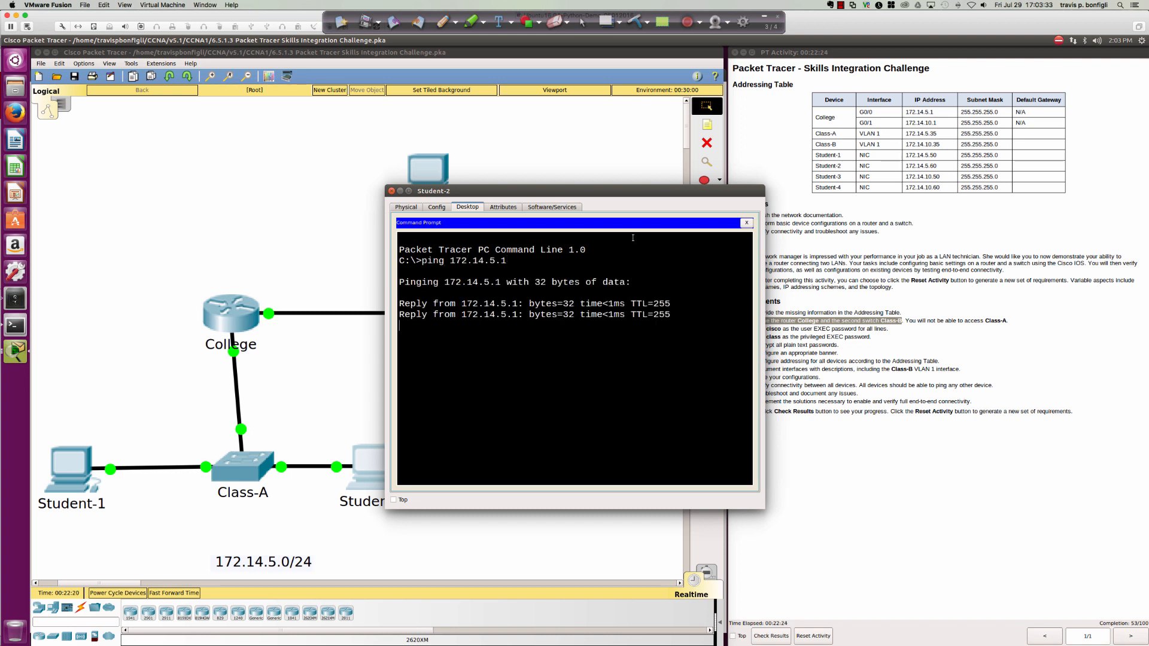
pyautogui.click(746, 224)
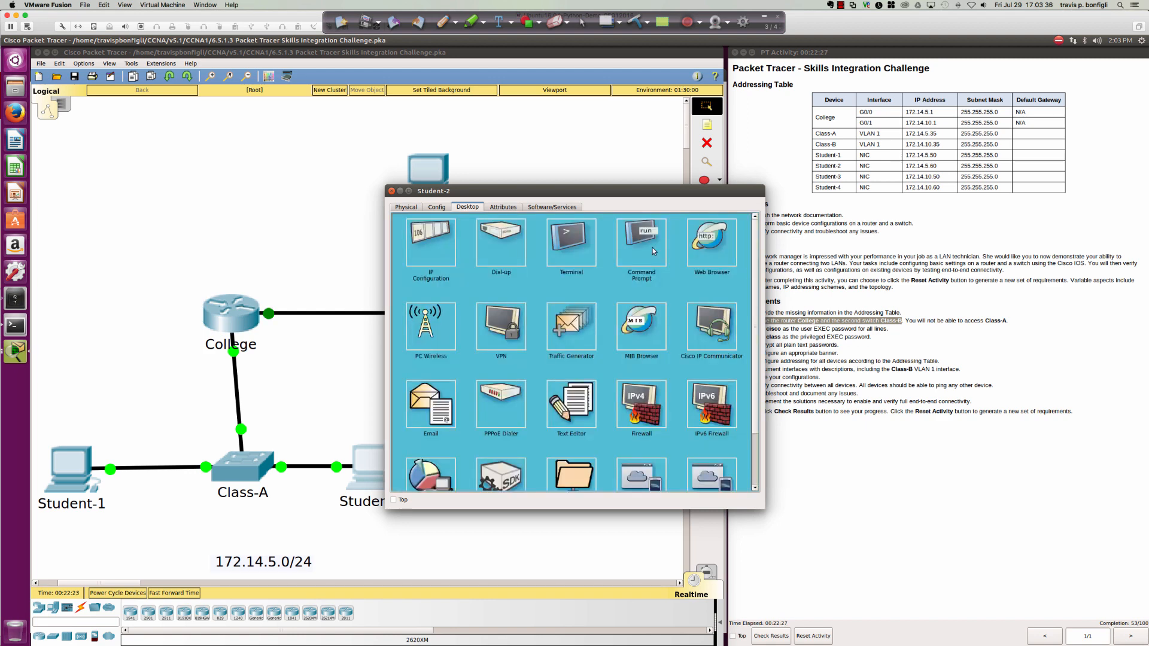
pyautogui.click(391, 192)
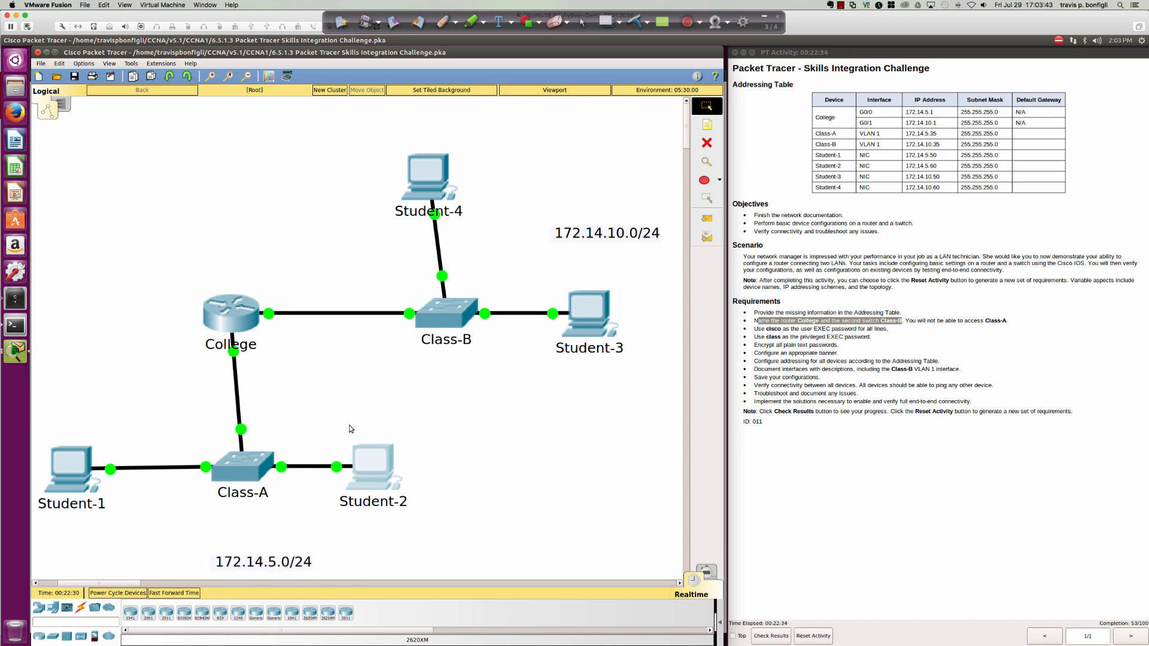
# Open the Class-B switch's CLI, start the console session and enter privileged mode with 'en'.
pyautogui.click(451, 315)
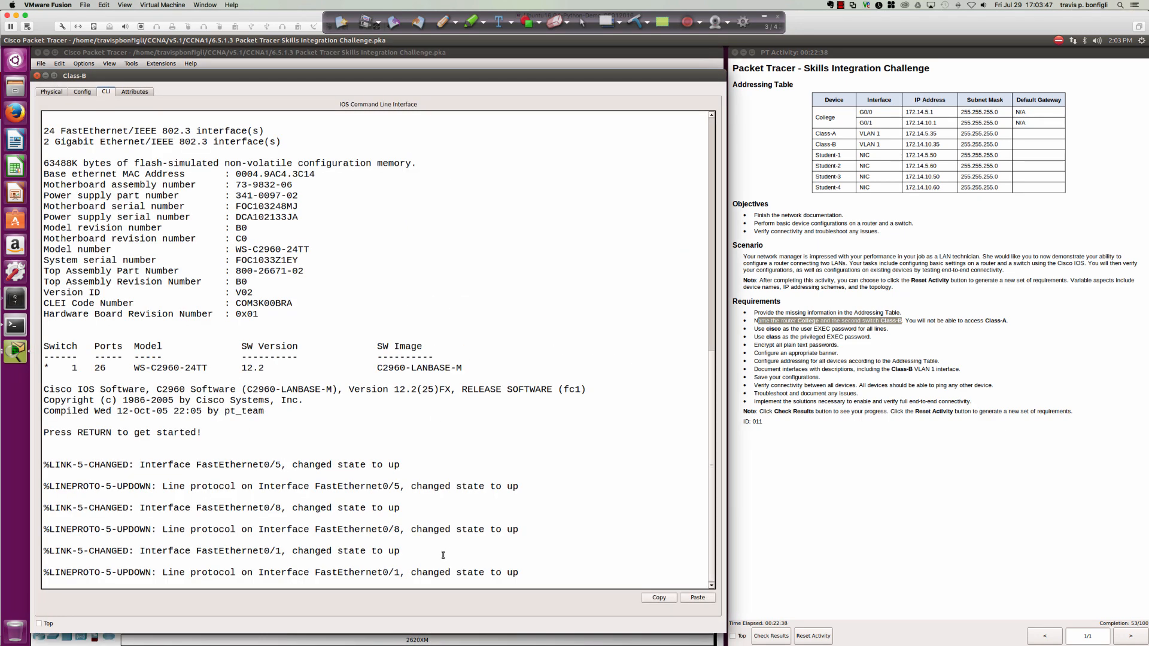
pyautogui.moveTo(442, 632); pyautogui.dragTo(451, 521)
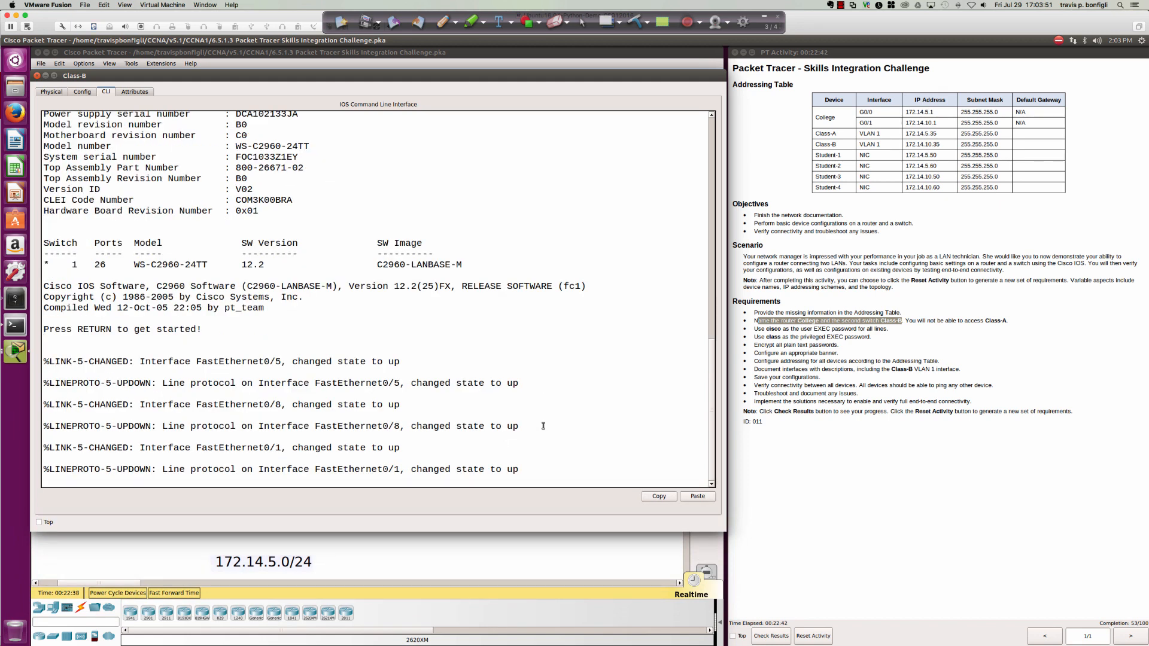
pyautogui.press('Return')
pyautogui.press('Return')
pyautogui.press('Return')
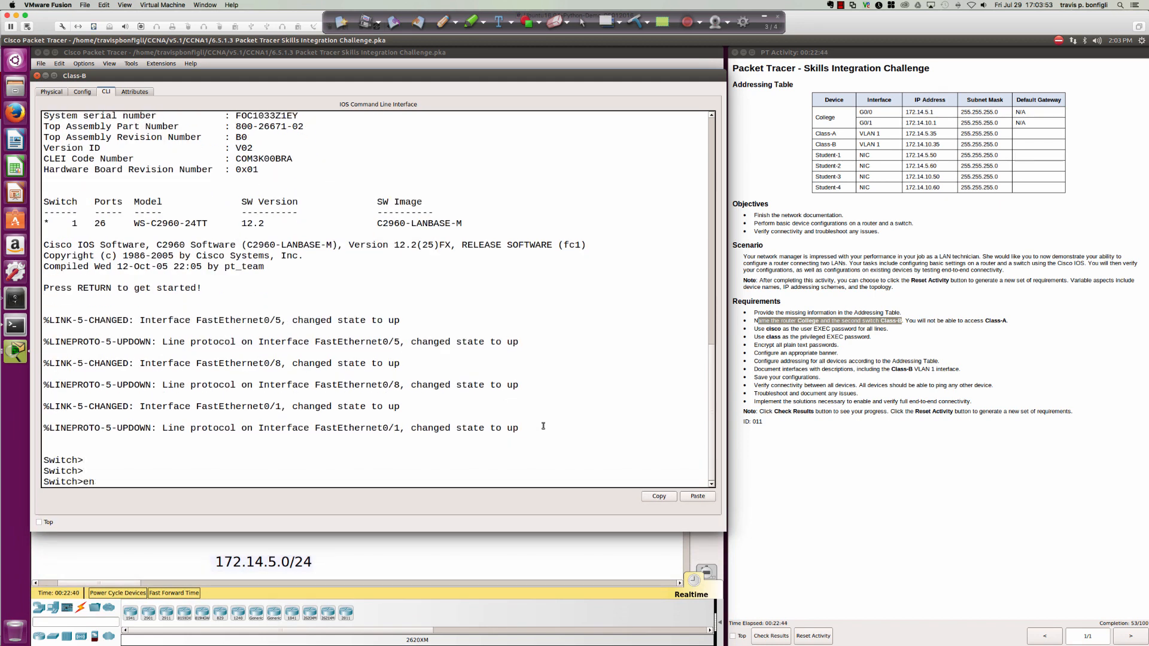
pyautogui.press('Return')
pyautogui.press('Return')
pyautogui.press('Return')
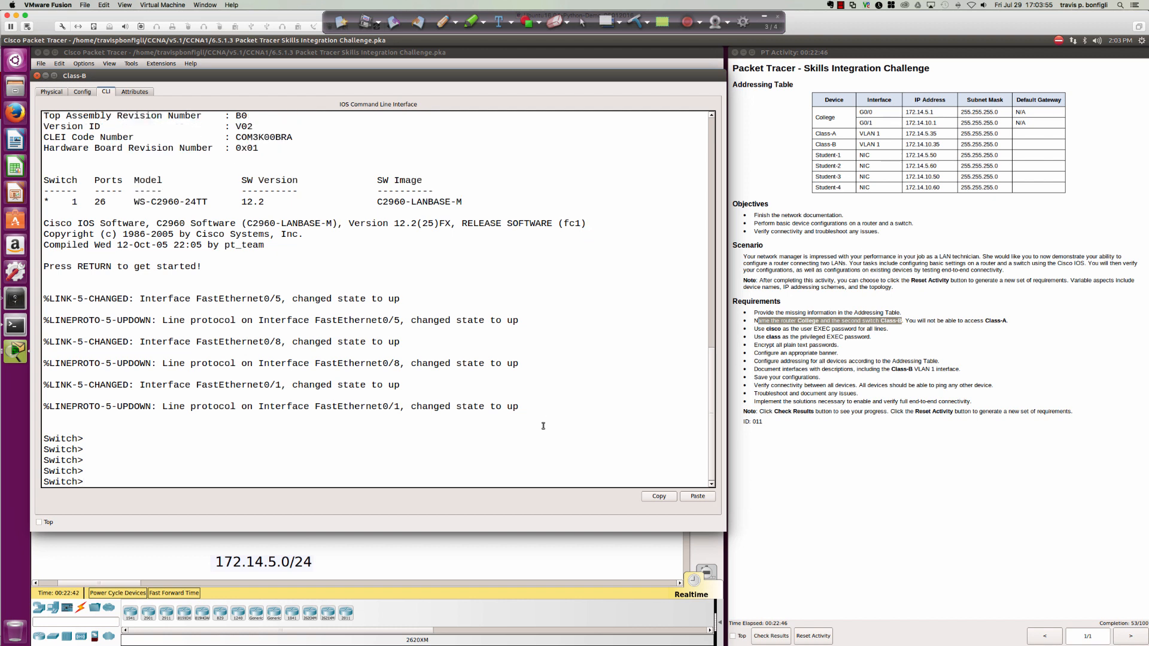
pyautogui.write('en')
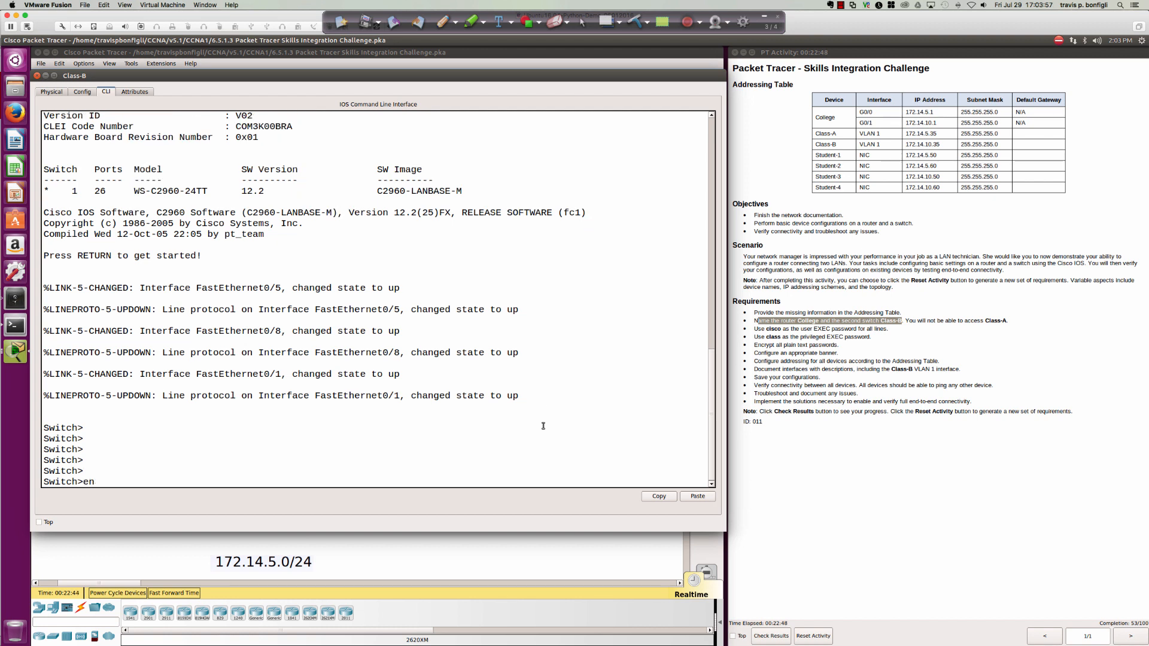
pyautogui.press('Return')
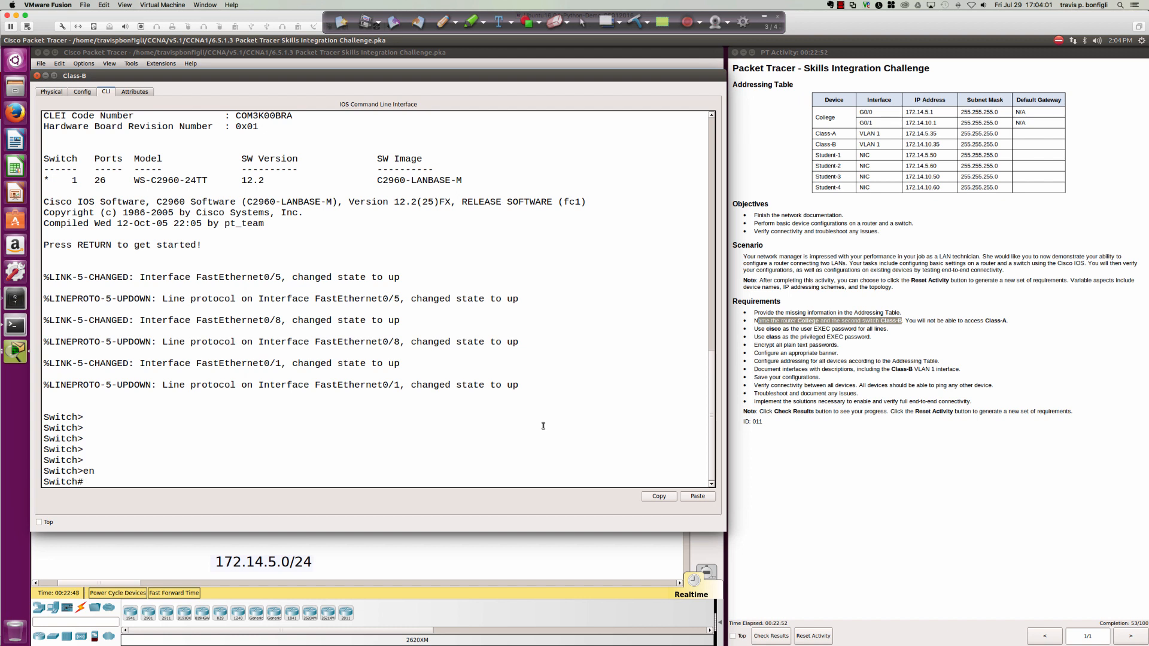
# Enter global configuration mode with 'conf t' and begin the hostname command.
pyautogui.press('Return')
pyautogui.press('Return')
pyautogui.press('Return')
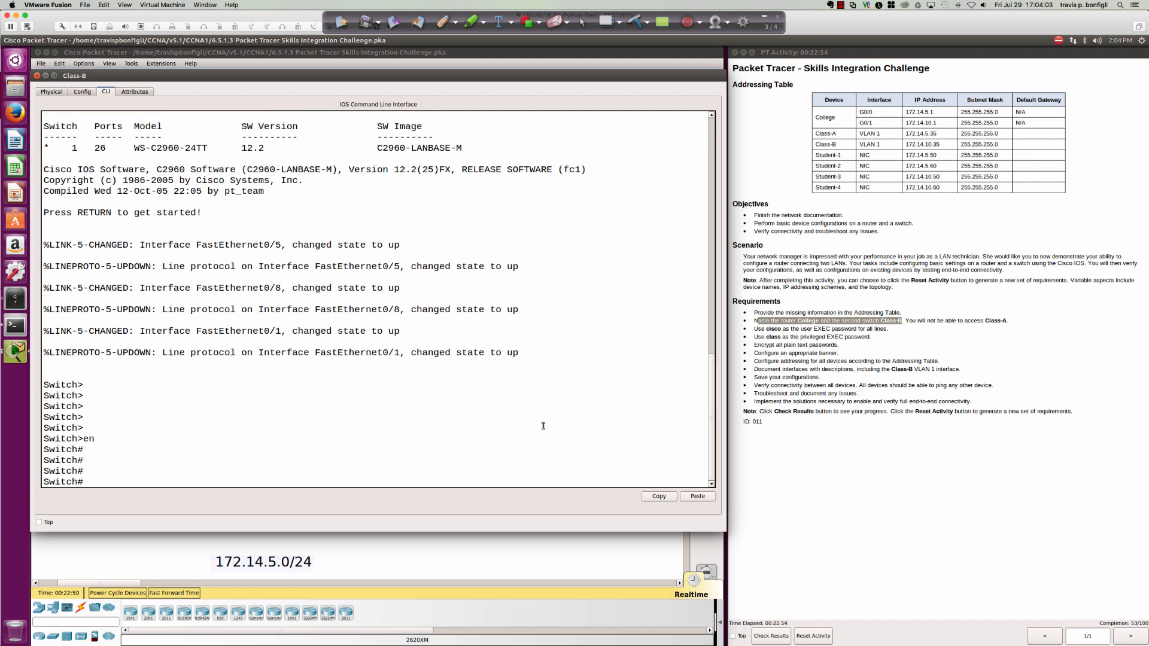
pyautogui.write('conf t')
pyautogui.press('Return')
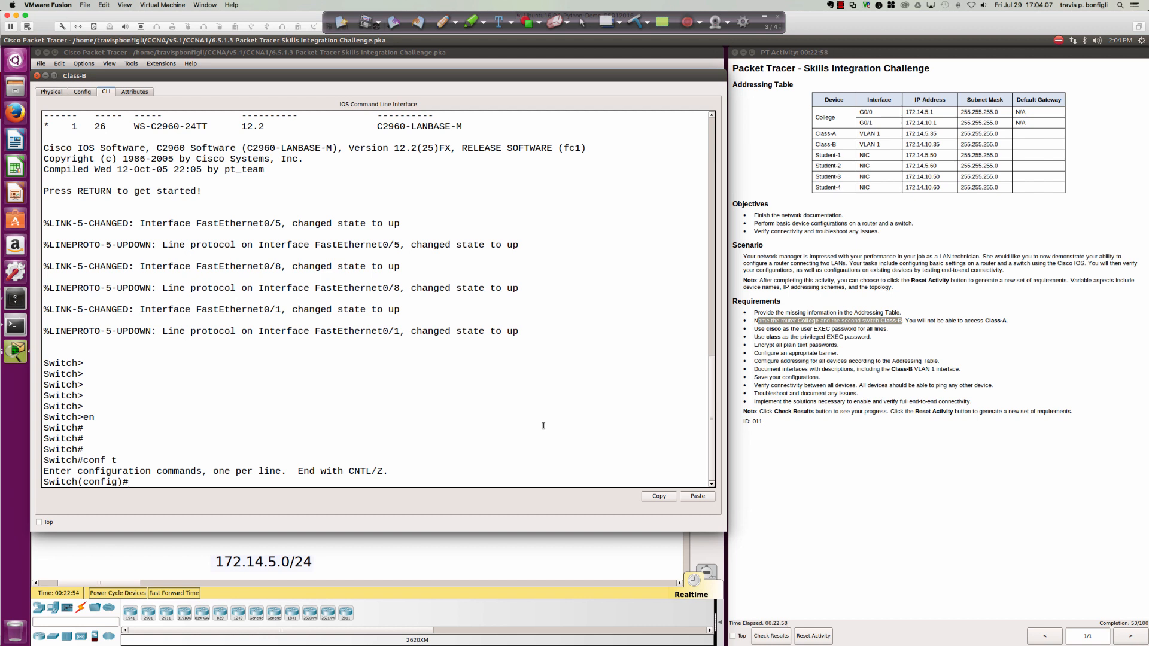
pyautogui.press('Return')
pyautogui.press('Return')
pyautogui.press('Return')
pyautogui.press('Return')
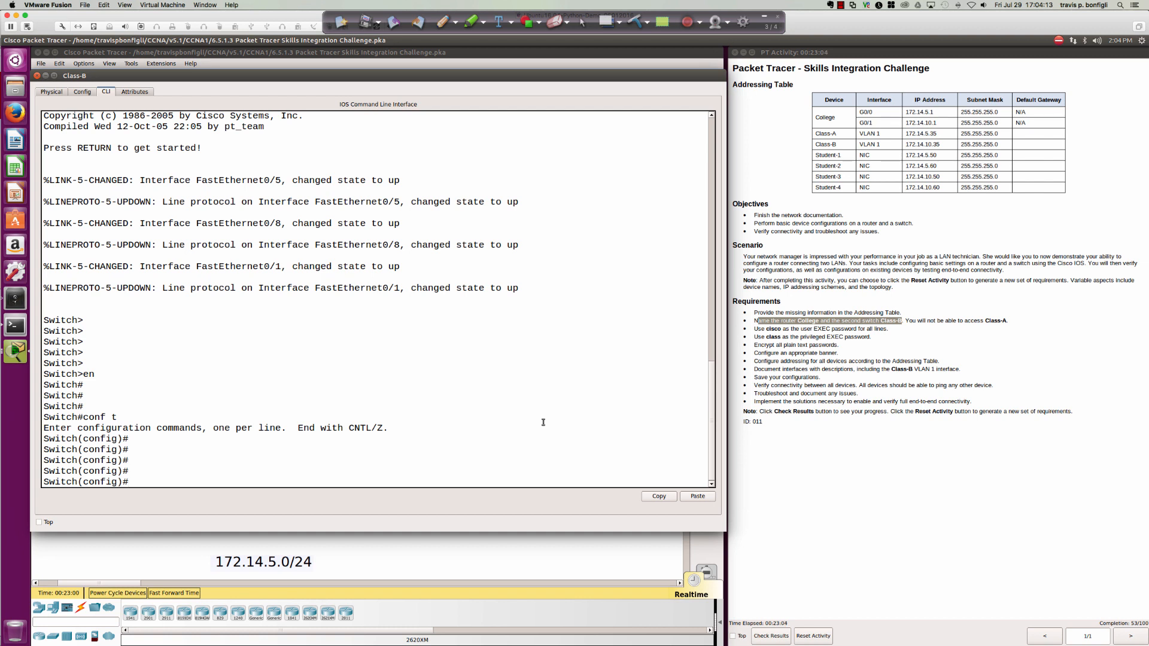
pyautogui.write('host')
pyautogui.press('Tab')
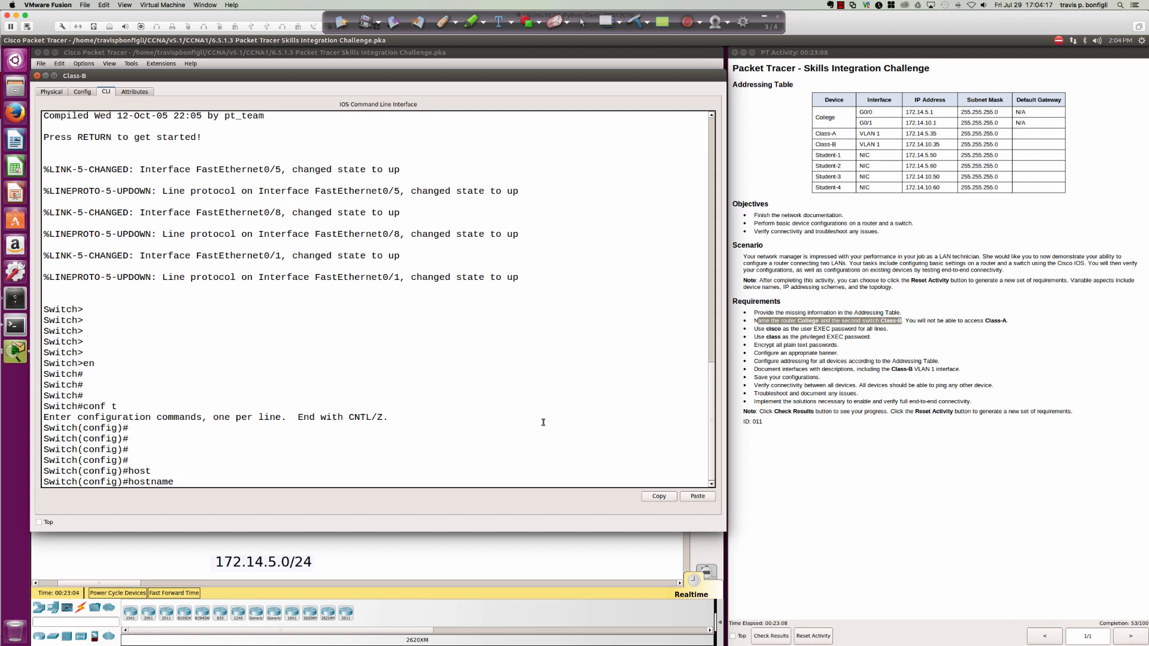
# Rename the switch to Class-B and review the running configuration with 'do sh run'.
pyautogui.write('Class-B')
pyautogui.press('Return')
pyautogui.press('Return')
pyautogui.press('Return')
pyautogui.press('Return')
pyautogui.press('Return')
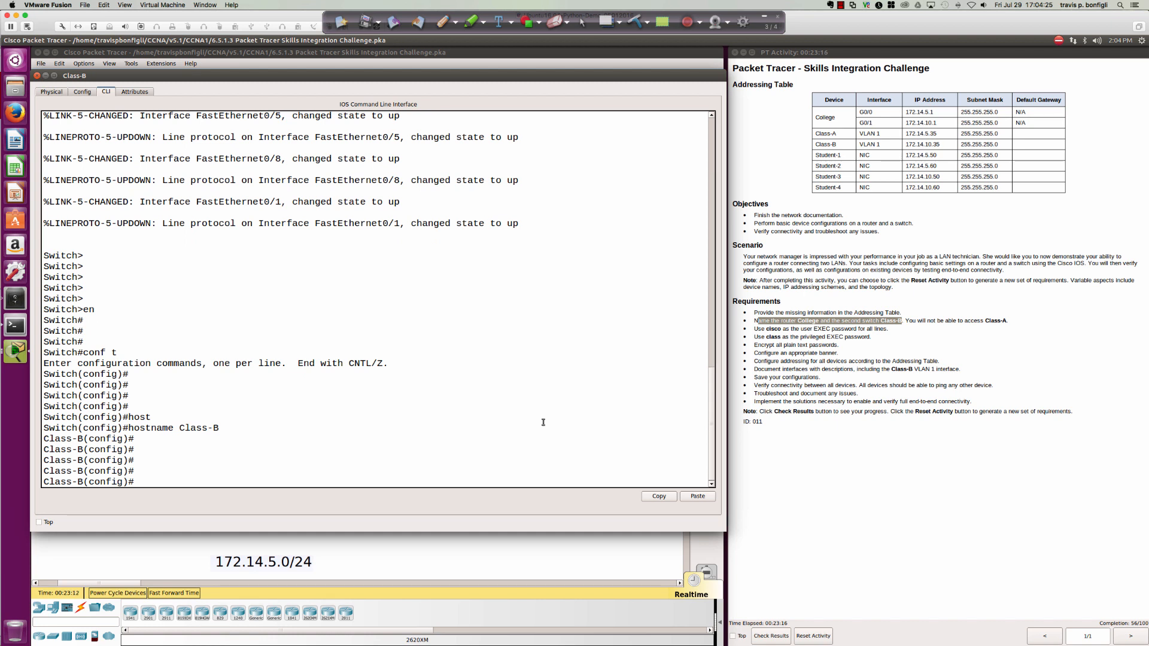
pyautogui.write('do sh run')
pyautogui.press('Return')
pyautogui.press('space')
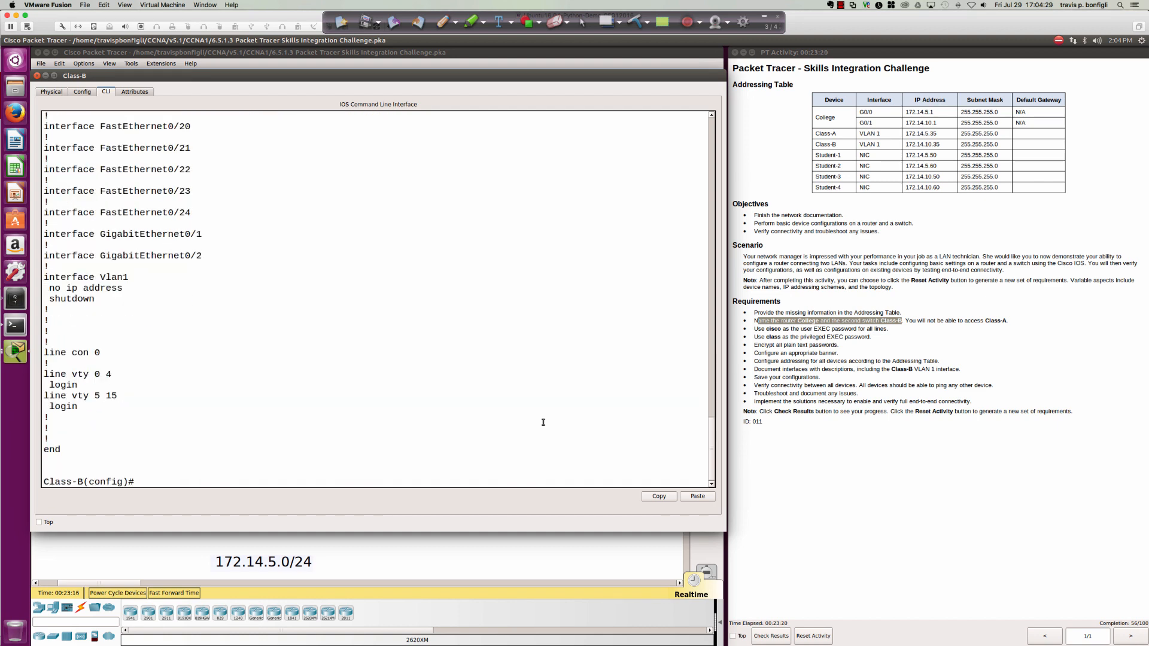
pyautogui.press('Return')
pyautogui.press('Return')
# Protect console line 0 with a password and enable login.
pyautogui.write('line con 0')
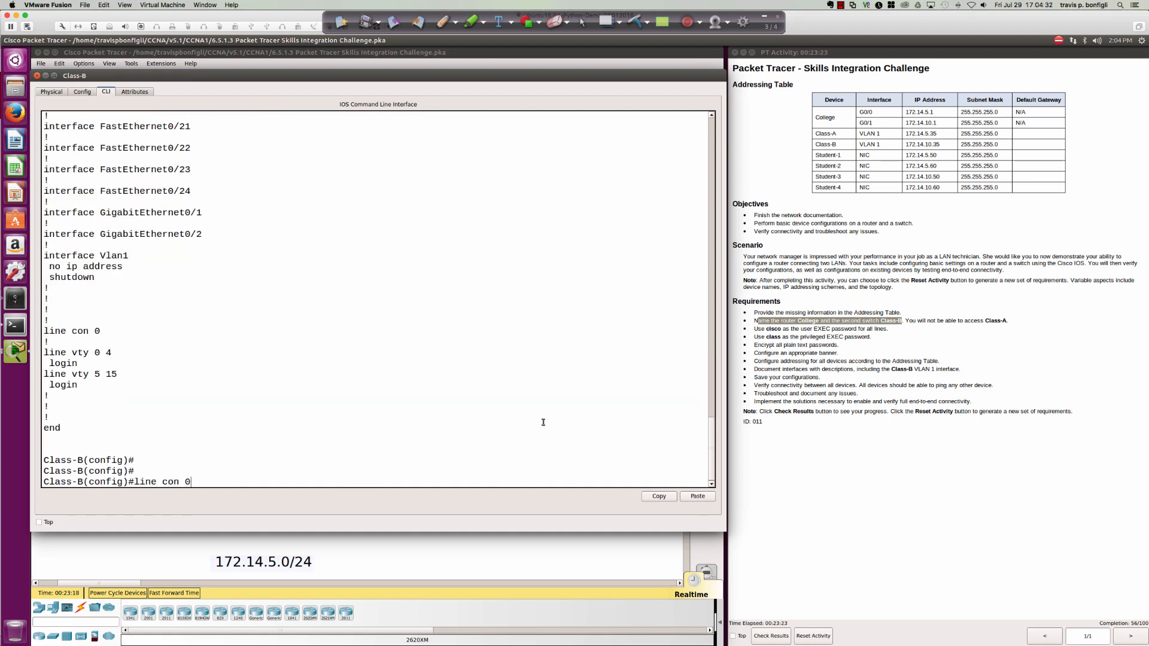
pyautogui.press('Return')
pyautogui.write('login')
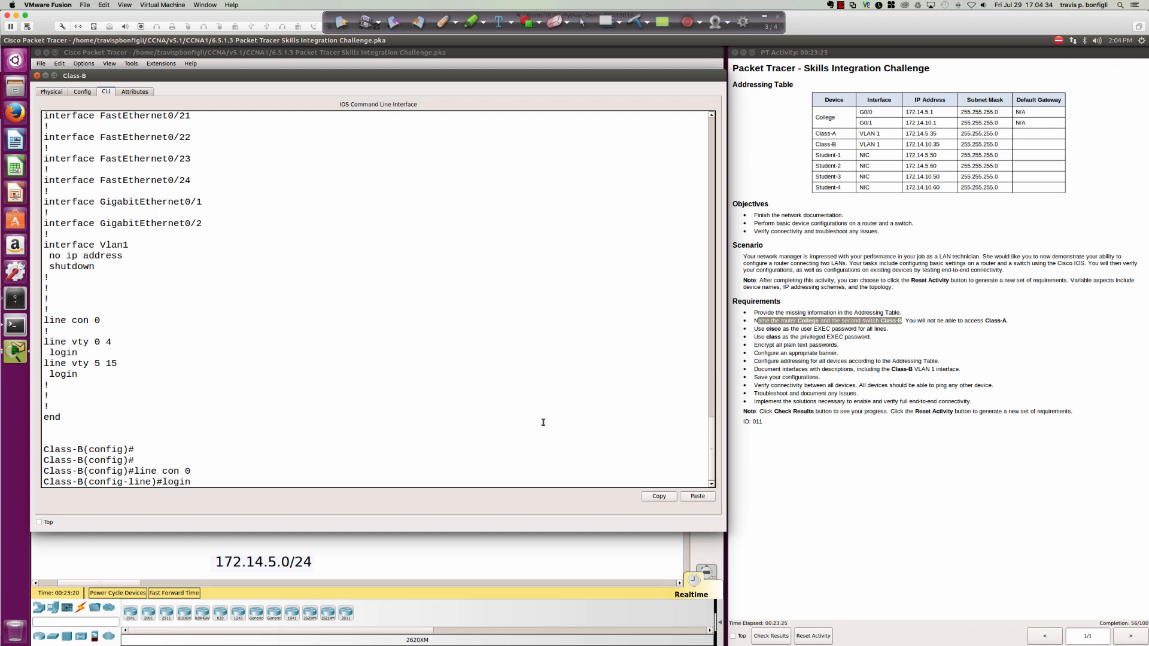
pyautogui.press('Return')
pyautogui.write('pas')
pyautogui.press('Tab')
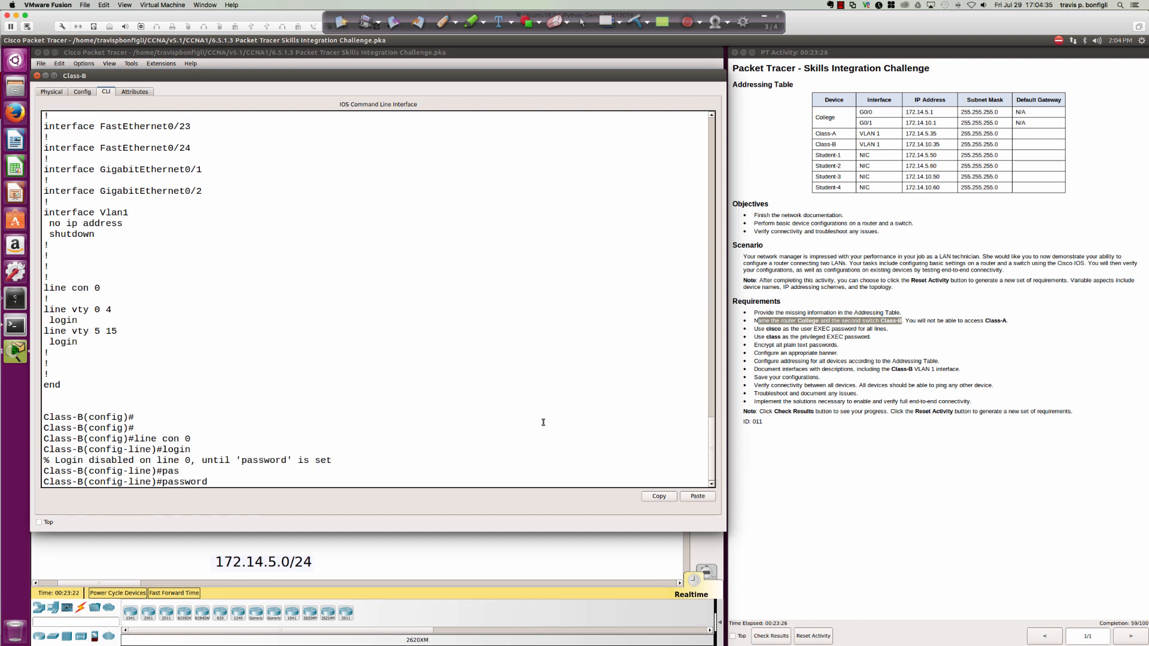
pyautogui.write('cisco')
pyautogui.press('Return')
pyautogui.write('login')
pyautogui.press('Return')
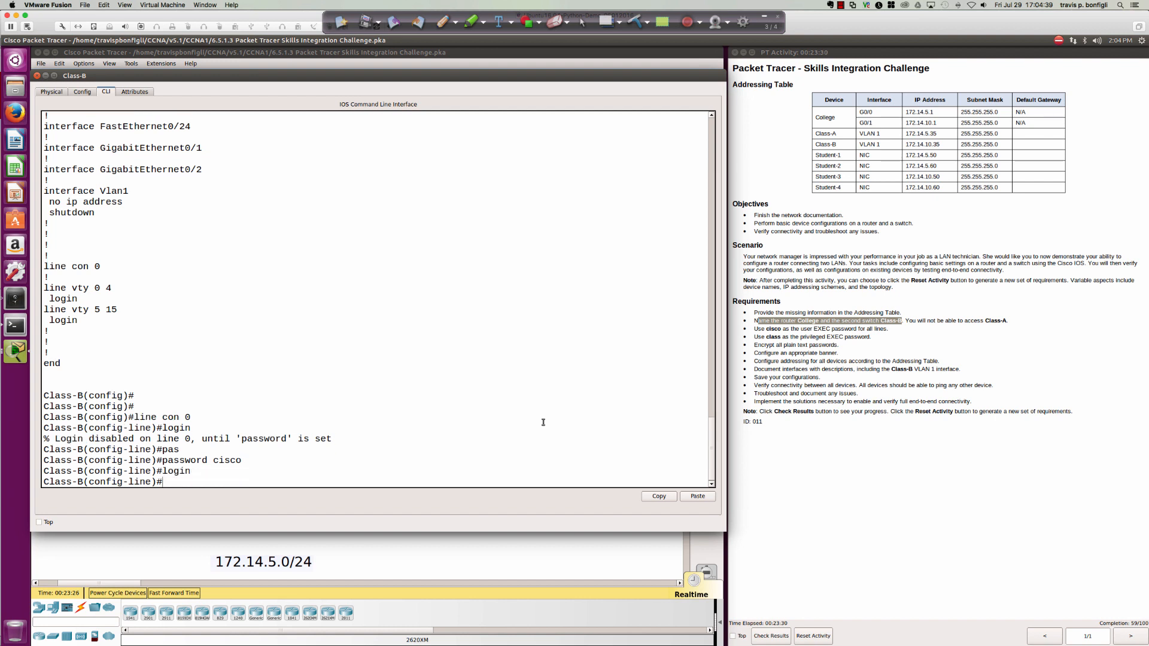
pyautogui.write('line vty 0 1')
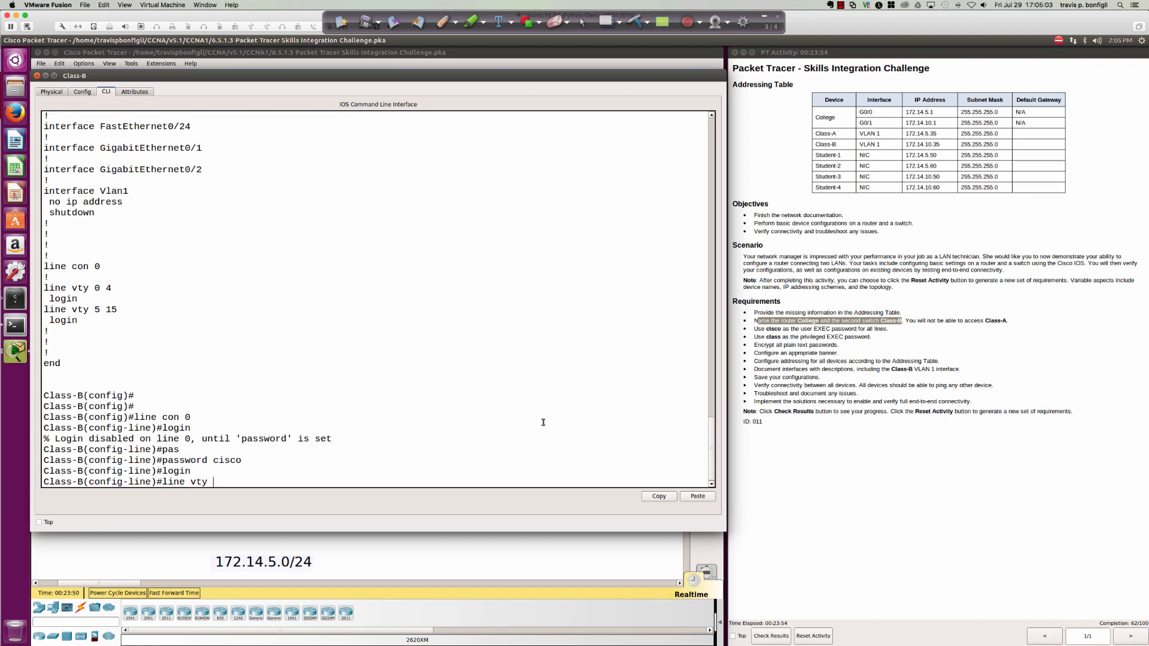
# Set a login password on the Class-B vty lines 0 through 15.
pyautogui.write('0 15')
pyautogui.press('Return')
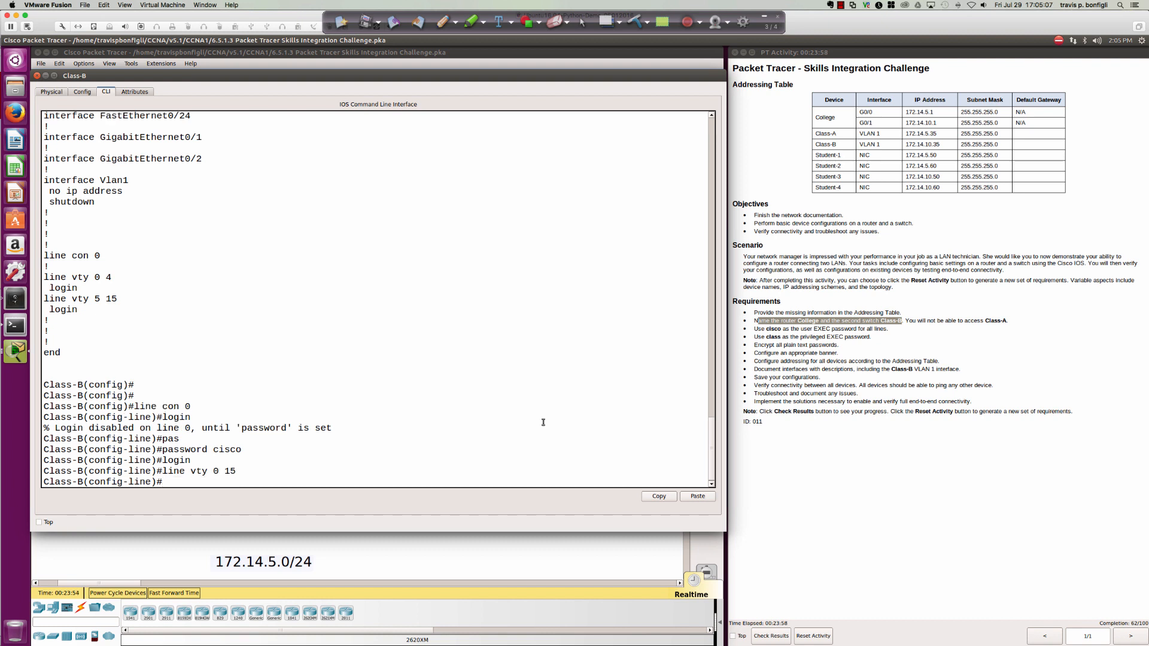
pyautogui.write('pas')
pyautogui.press('Tab')
pyautogui.write('cisco')
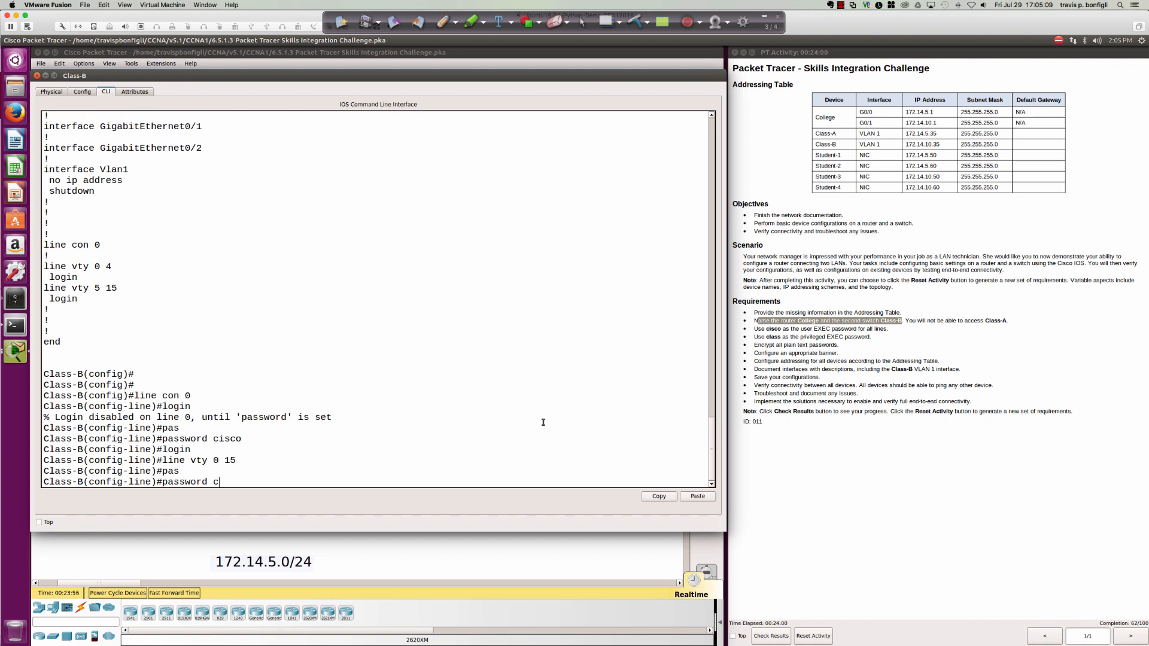
pyautogui.press('Return')
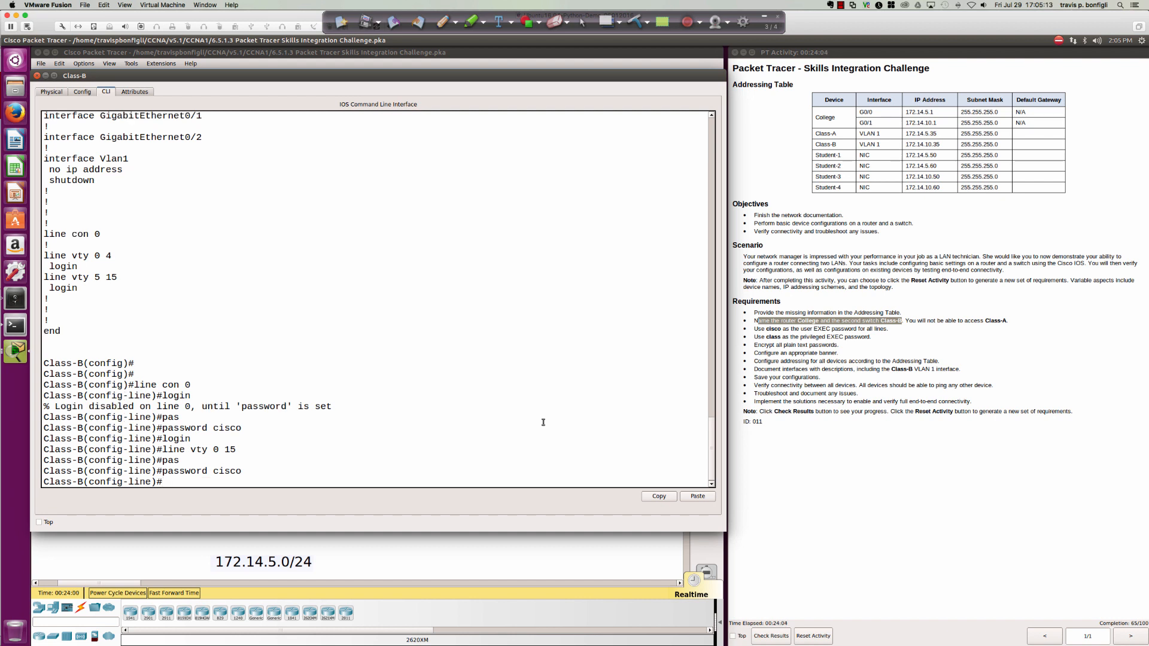
# Exit to privileged EXEC, then return to global configuration mode with 'conf t'.
pyautogui.write('exit')
pyautogui.press('Return')
pyautogui.write('exit')
pyautogui.press('Return')
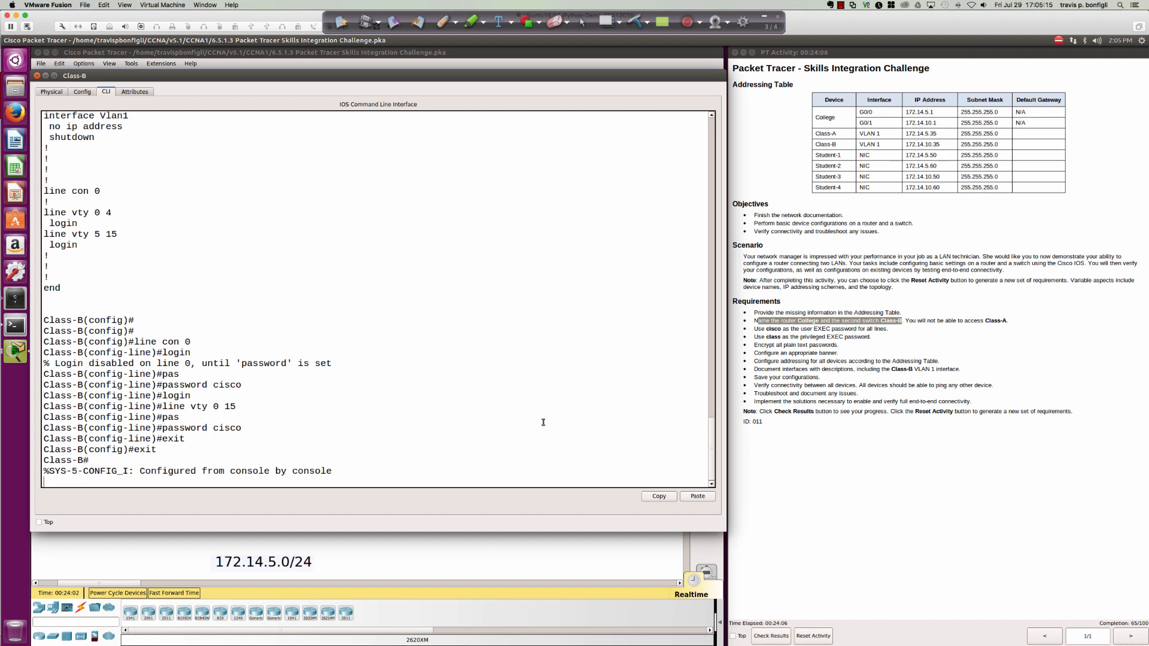
pyautogui.press('Return')
pyautogui.press('Return')
pyautogui.write('conf t')
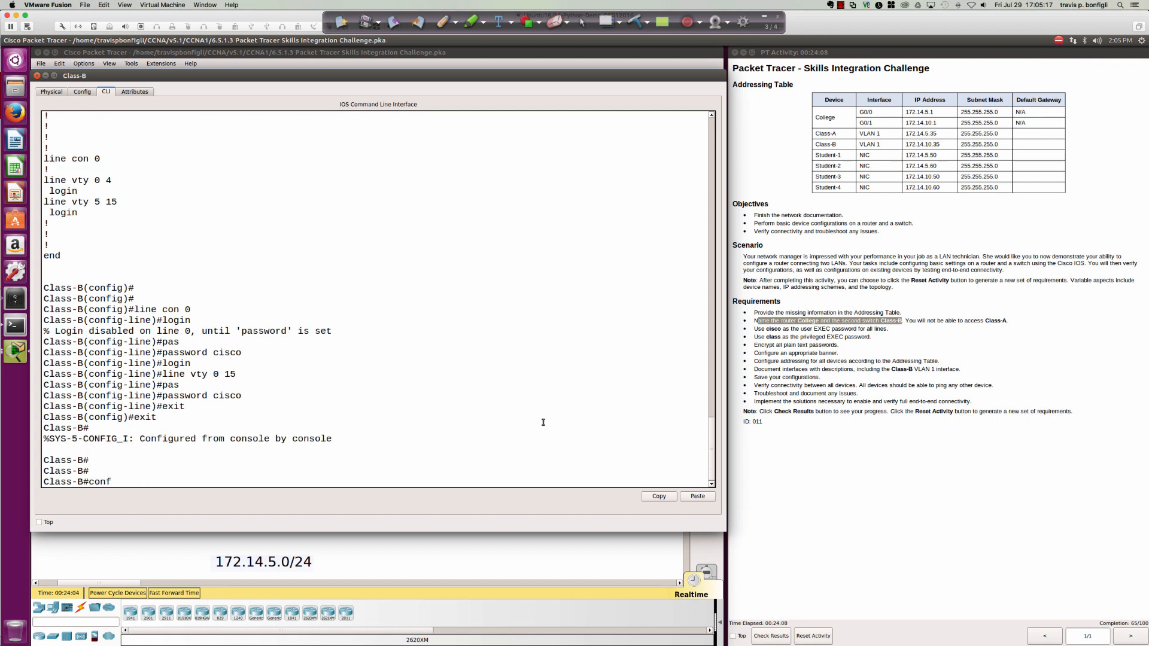
pyautogui.press('Return')
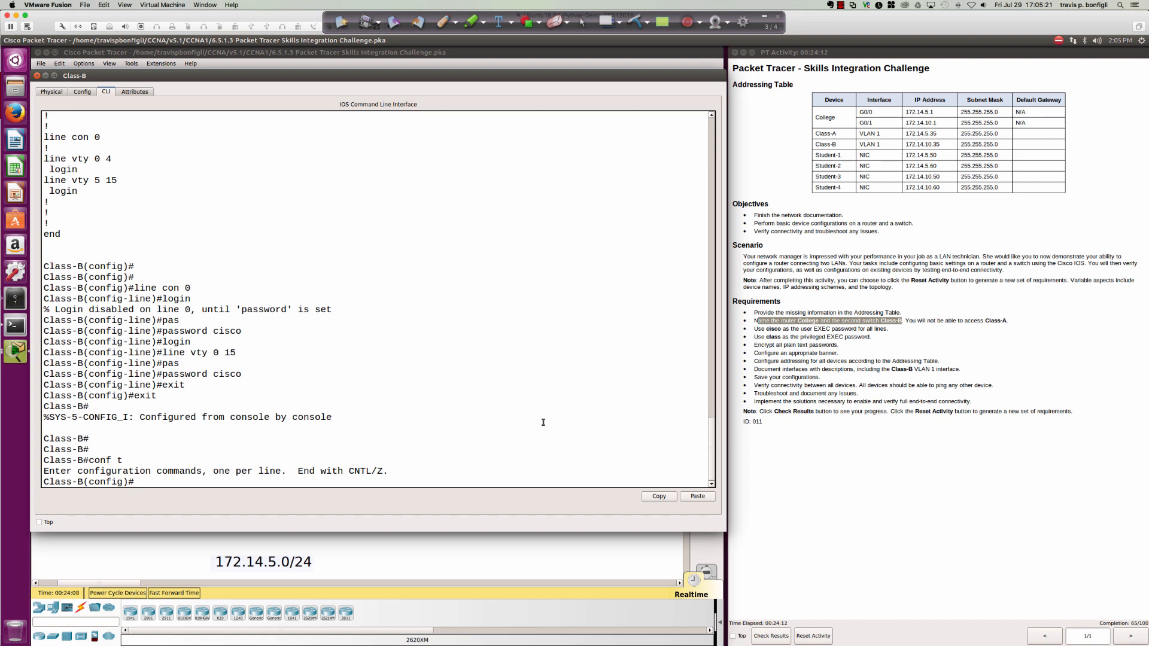
# Set the privileged EXEC enable secret on Class-B.
pyautogui.write('enab')
pyautogui.press('Tab')
pyautogui.write('sec')
pyautogui.press('Tab')
pyautogui.write('c')
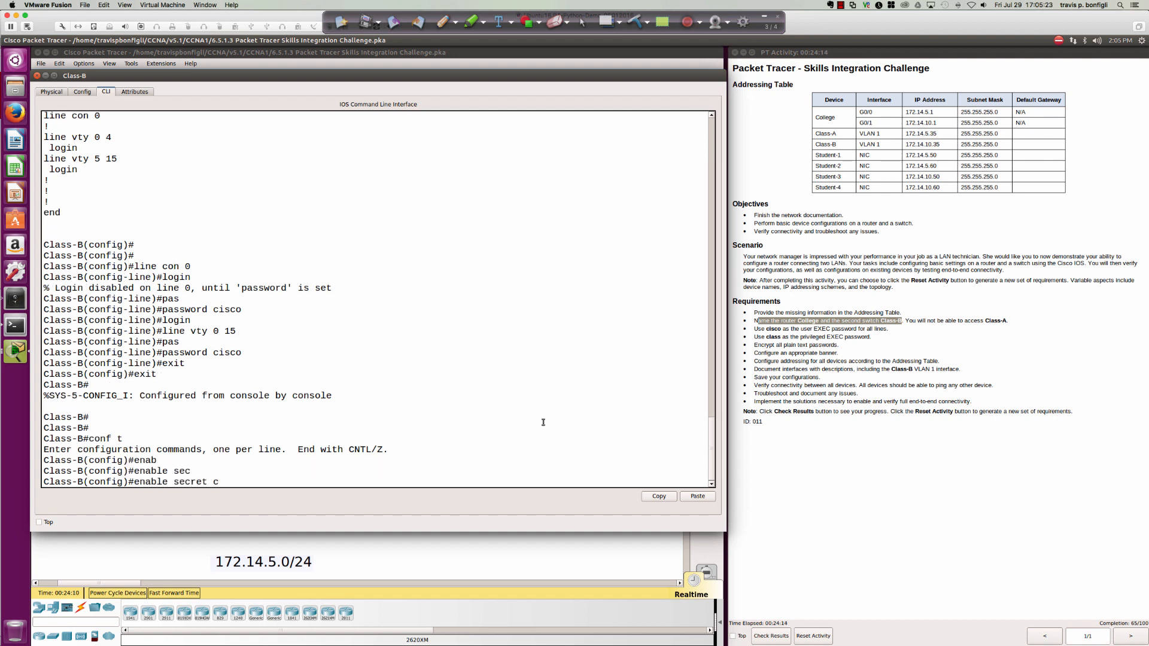
pyautogui.write('lass')
pyautogui.press('Return')
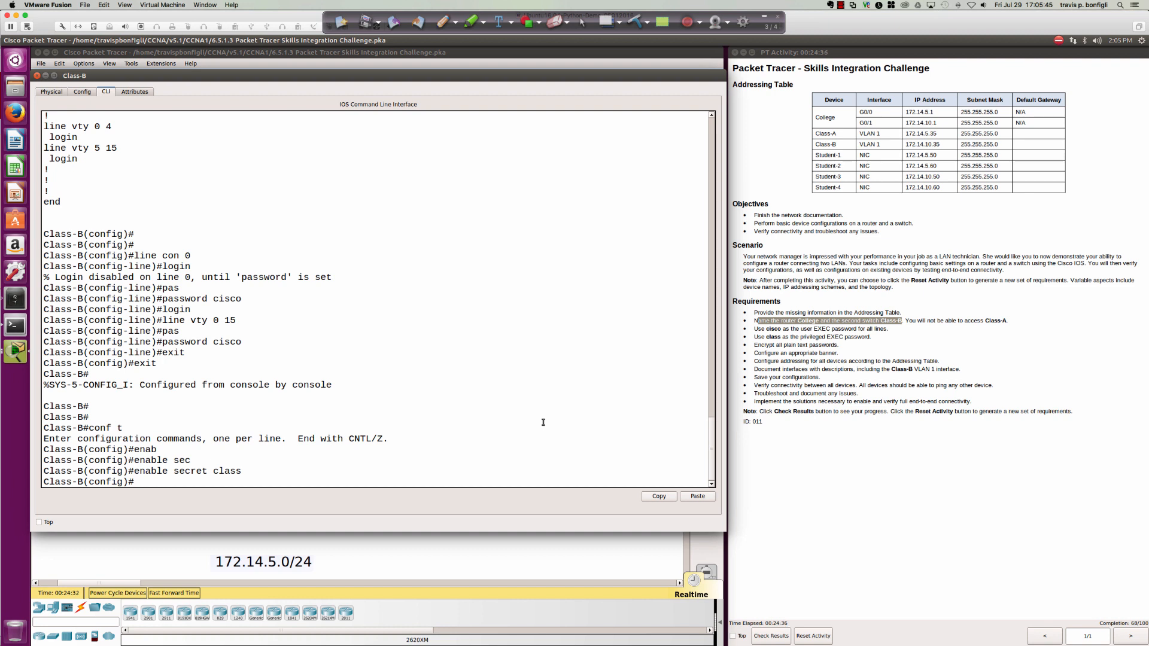
pyautogui.press('Return')
pyautogui.press('Return')
pyautogui.press('Return')
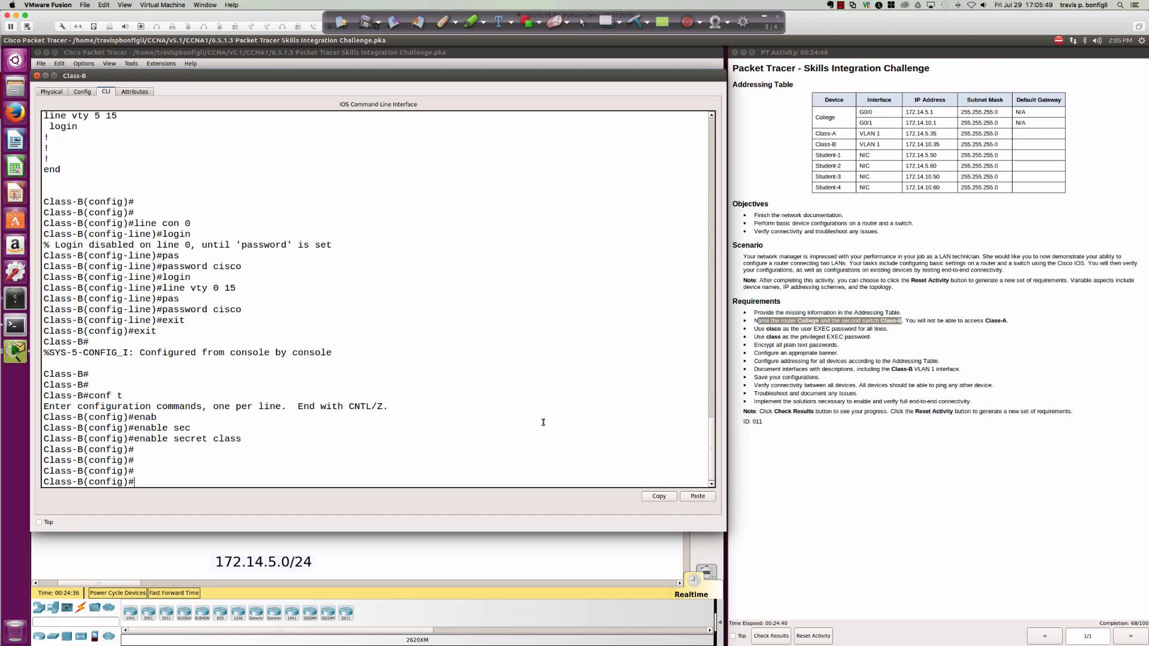
# Turn on service password-encryption and check the running configuration with 'do sh run'.
pyautogui.write('se')
pyautogui.press('Tab')
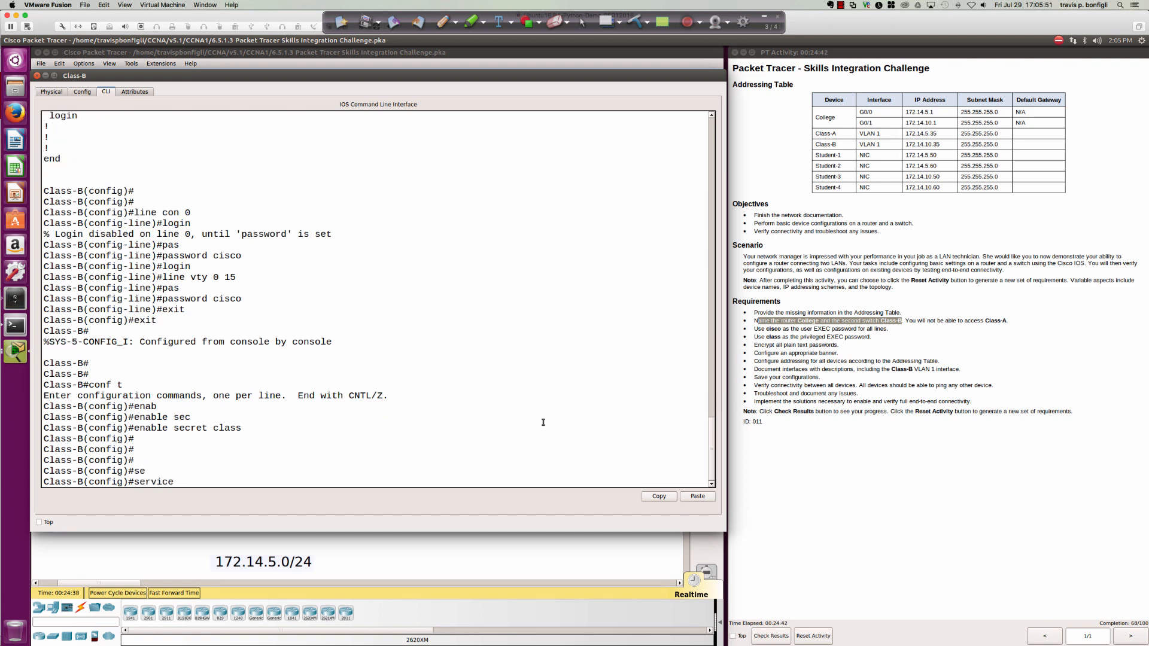
pyautogui.write('p')
pyautogui.press('Tab')
pyautogui.press('Return')
pyautogui.write('do sh run')
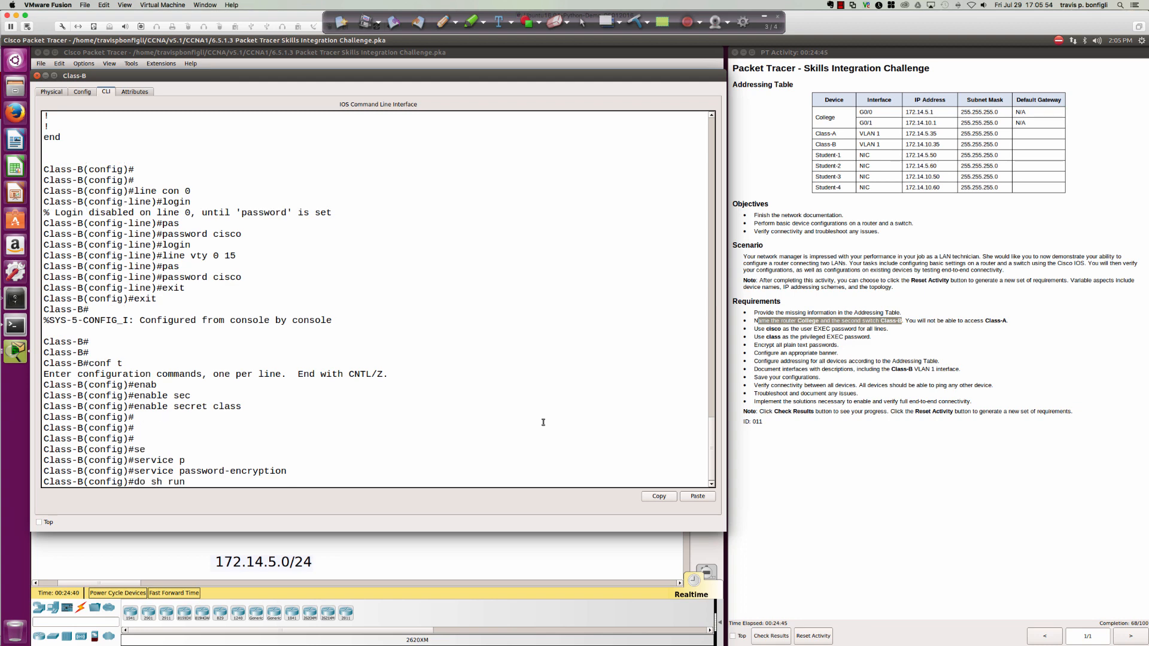
pyautogui.press('Return')
pyautogui.press('space')
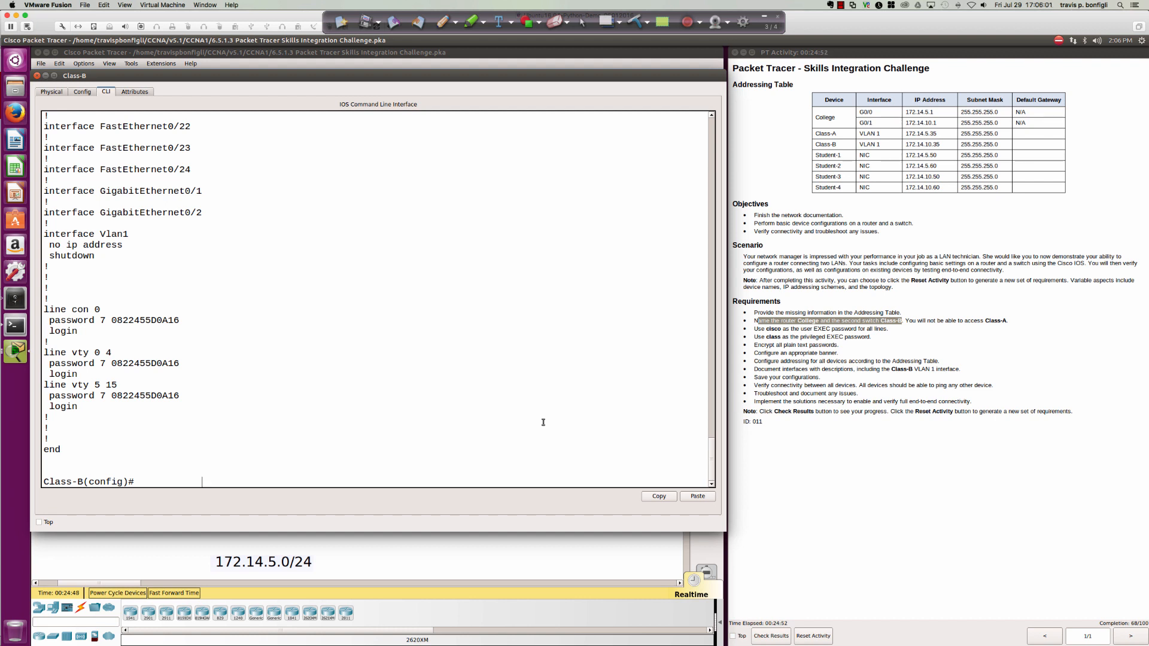
pyautogui.press('Return')
pyautogui.press('Return')
pyautogui.press('Return')
# Add the MOTD banner 'This is my switch...please log off now!' using $ delimiters.
pyautogui.write('ban')
pyautogui.press('Tab')
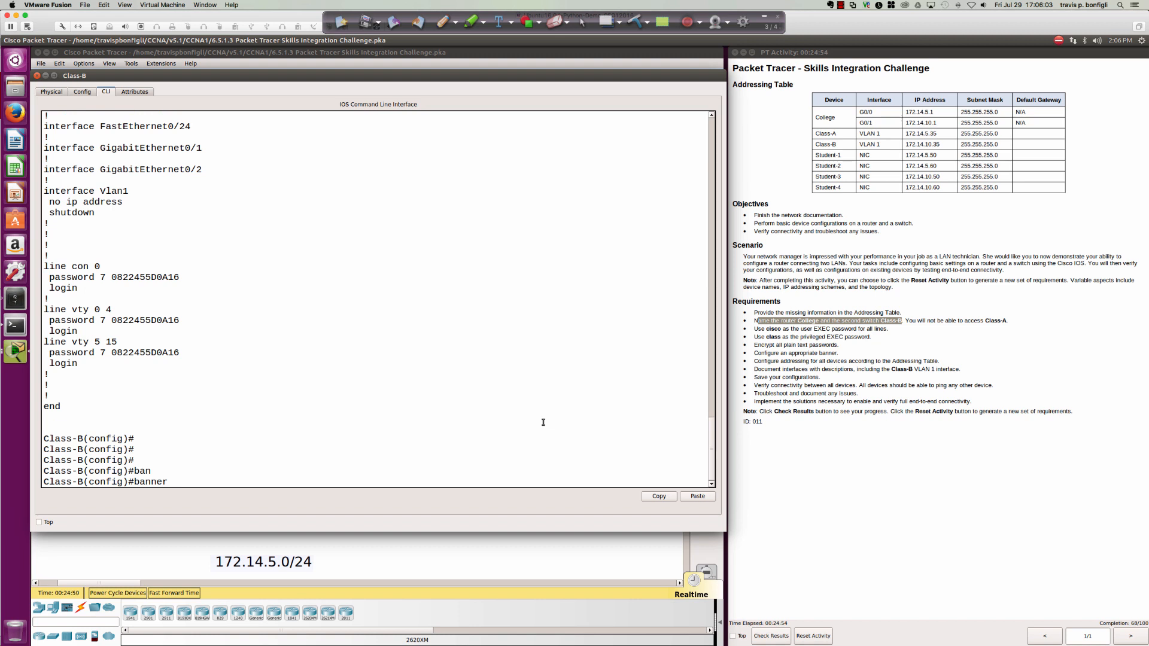
pyautogui.write('?mot')
pyautogui.press('Tab')
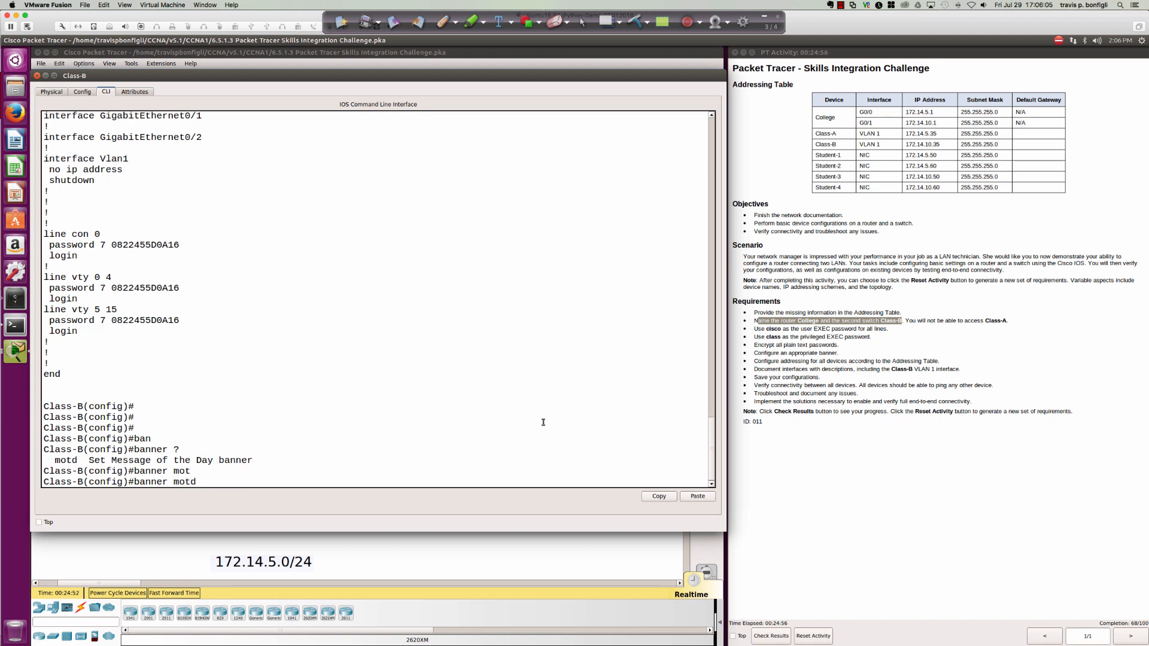
pyautogui.write('$')
pyautogui.press('Return')
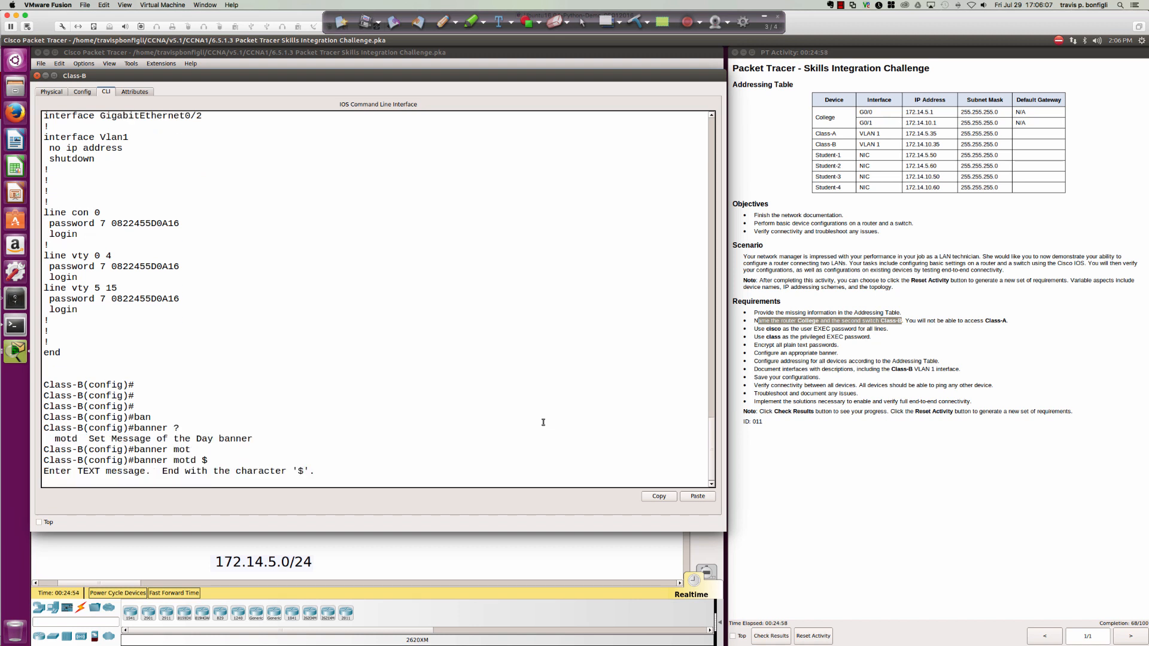
pyautogui.write('This is my switch...please log off now!')
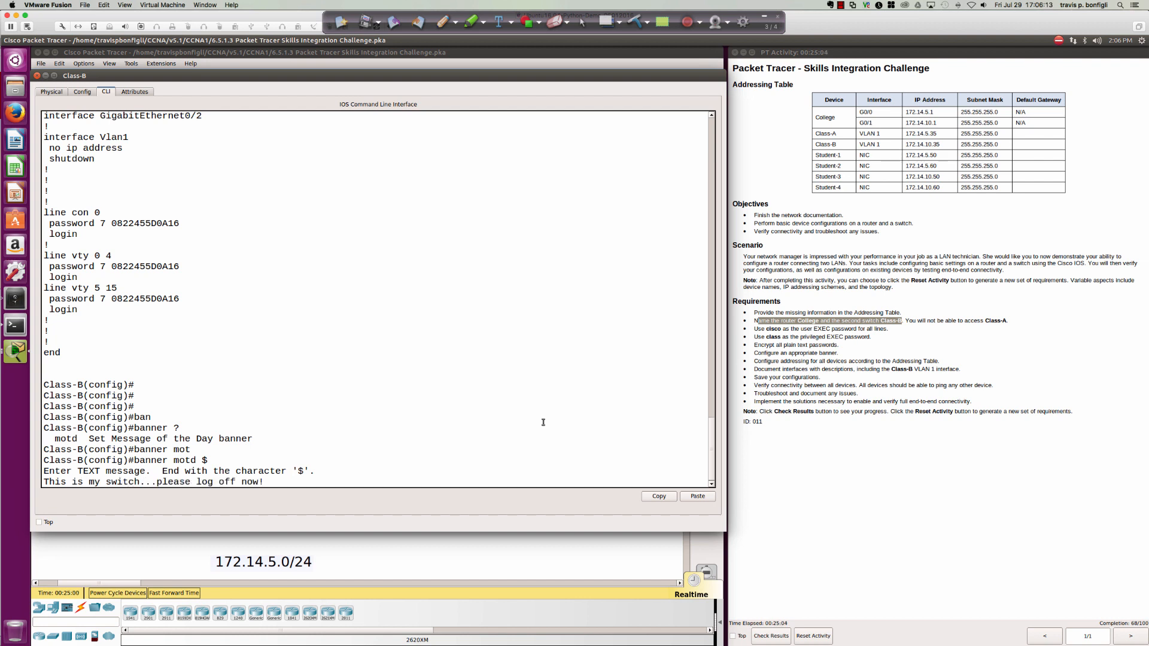
pyautogui.press('Return')
pyautogui.write('$')
pyautogui.press('Return')
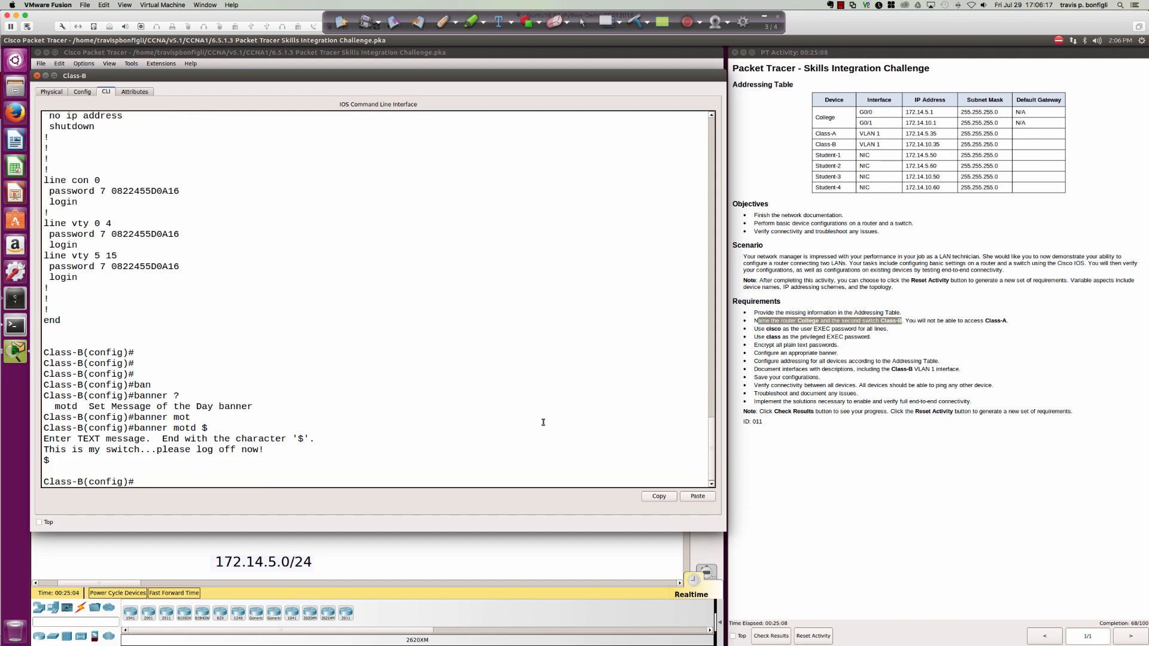
pyautogui.press('Return')
pyautogui.press('Return')
pyautogui.press('Return')
pyautogui.write('do sh ru')
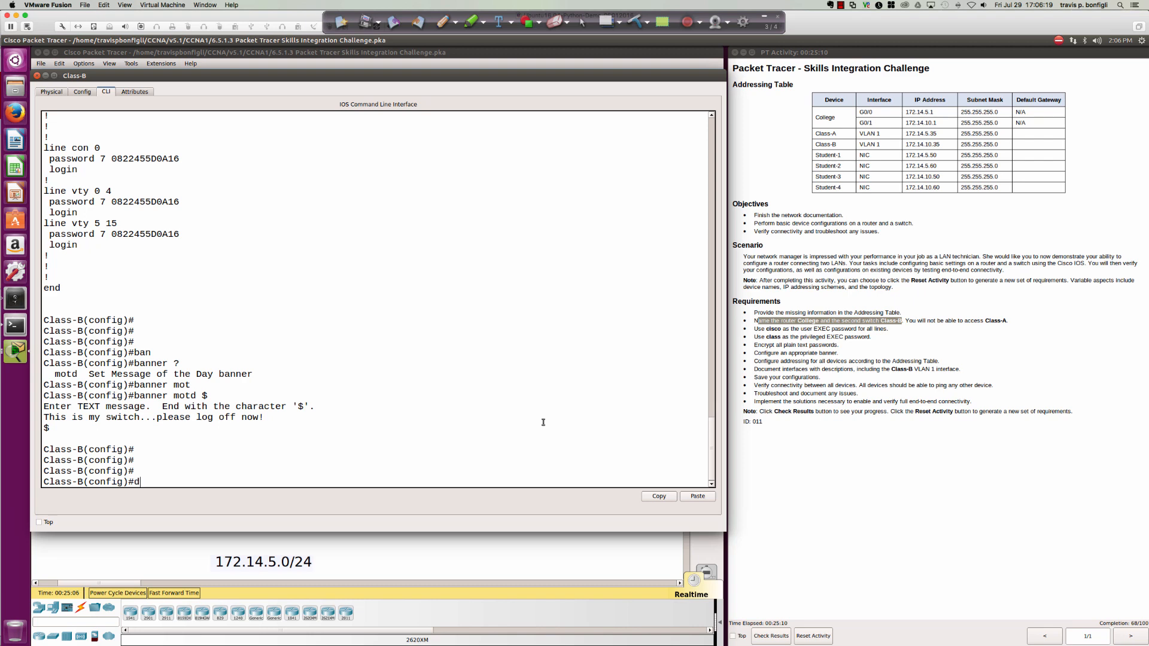
pyautogui.press('BackSpace')
pyautogui.press('BackSpace')
# List interface IP status, noting Vlan1 is down and its address should be 172.14.10.35.
pyautogui.write('ip int')
pyautogui.press('Return')
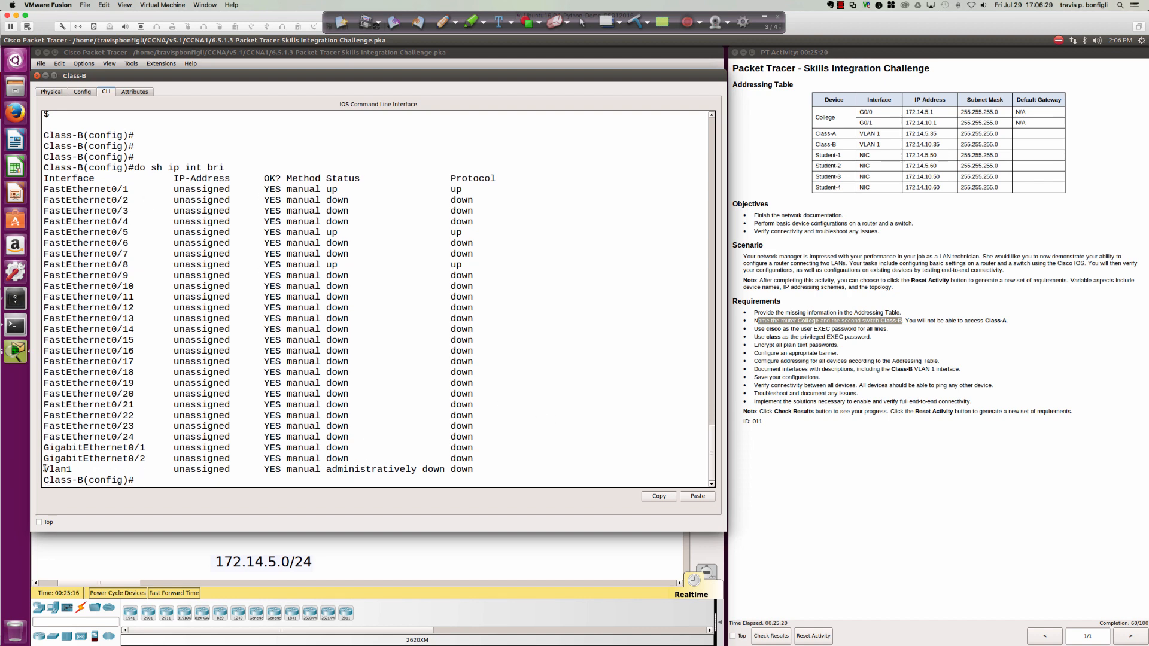
pyautogui.moveTo(44, 469); pyautogui.dragTo(479, 469)
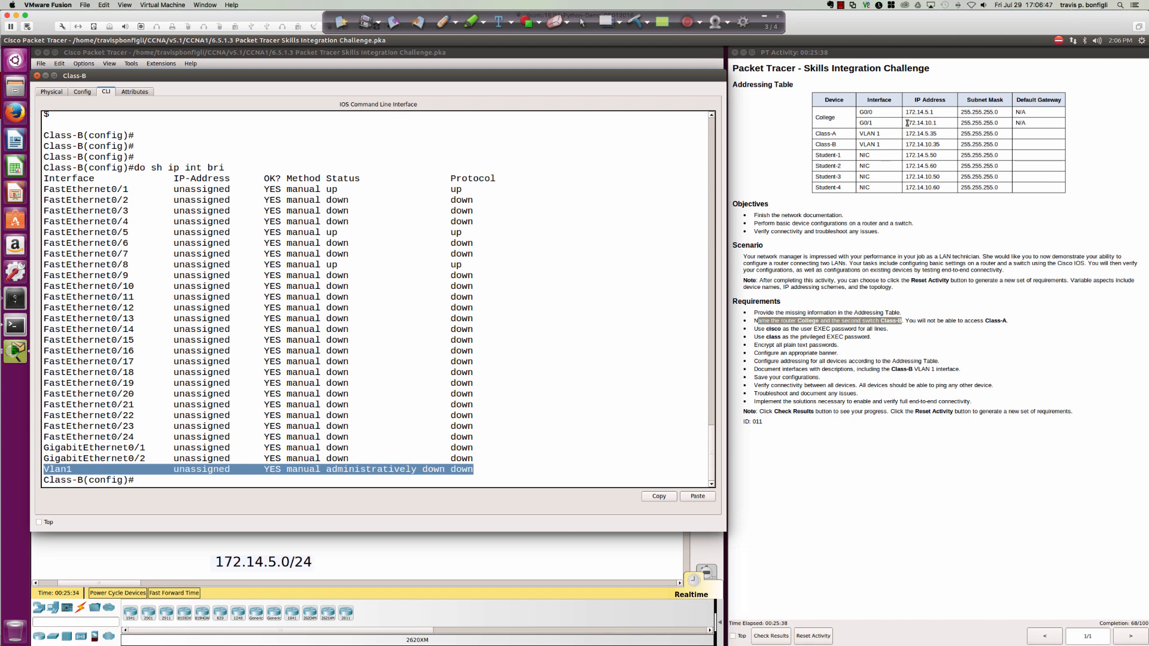
pyautogui.moveTo(906, 123); pyautogui.dragTo(942, 122)
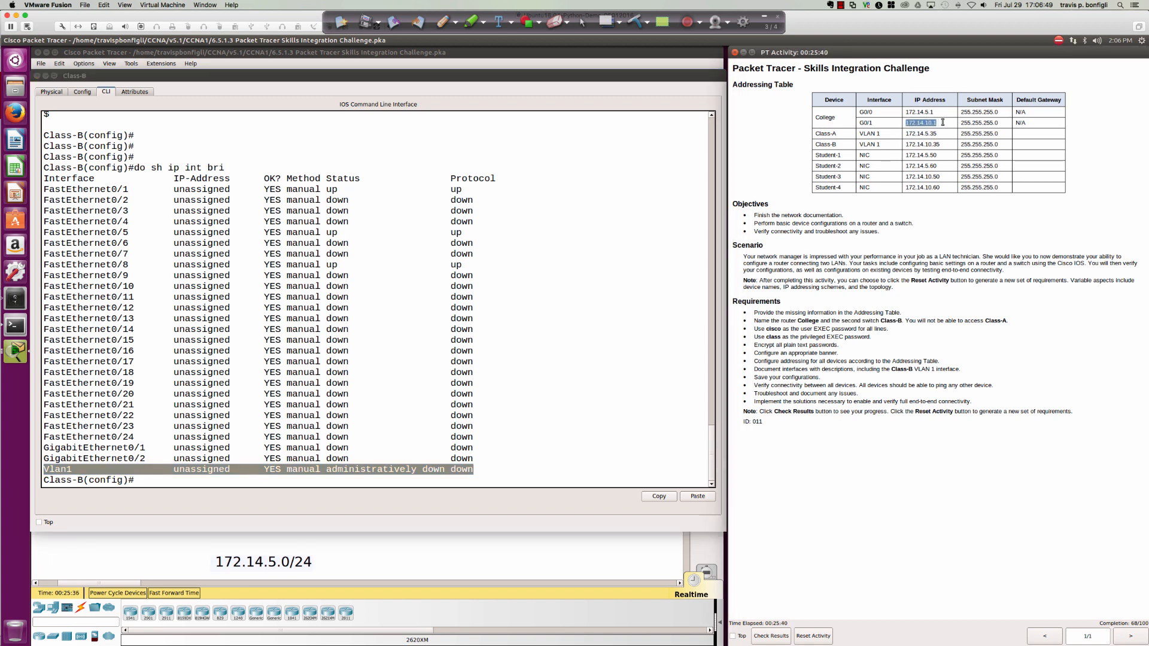
pyautogui.click(905, 144)
pyautogui.moveTo(906, 144); pyautogui.dragTo(940, 144)
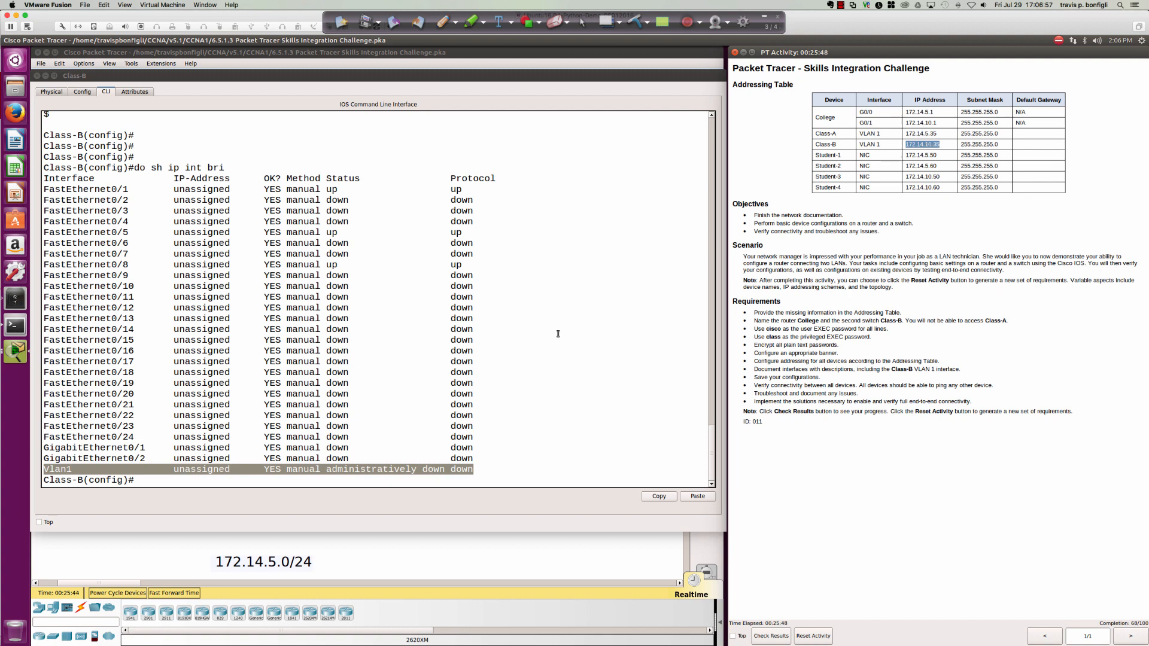
pyautogui.click(516, 414)
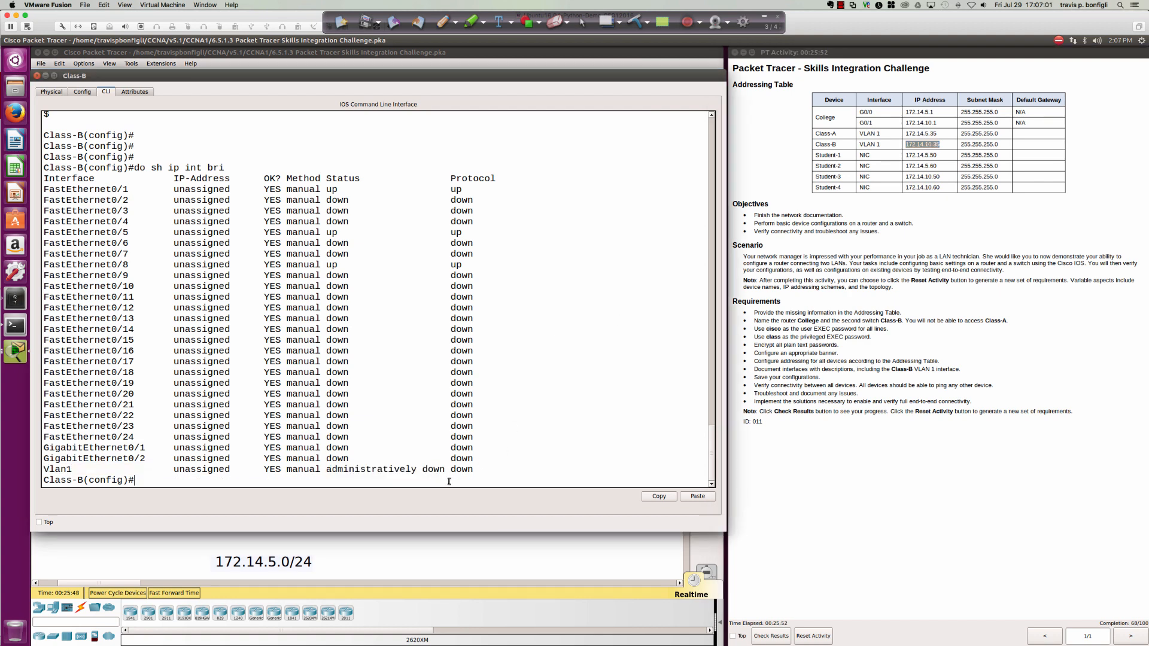
# Address interface VLAN 1 as 172.14.10.35 255.255.255.0 and bring it up.
pyautogui.write('int vlan 1')
pyautogui.press('Return')
pyautogui.write('ip add')
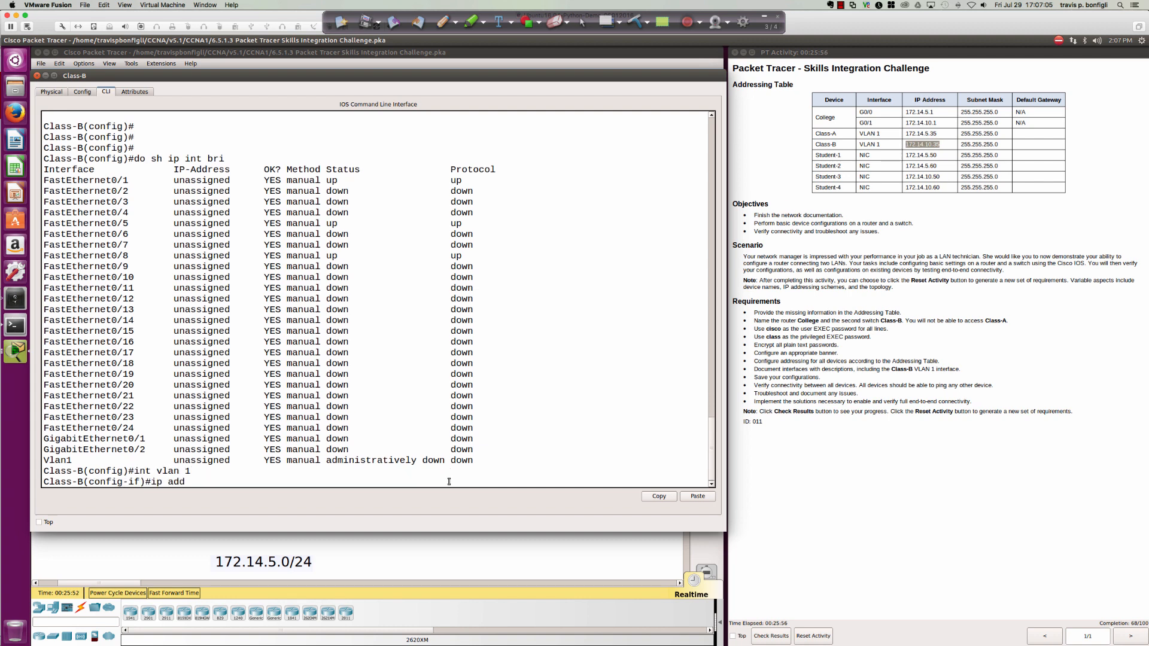
pyautogui.write(' 172.14.10.35 255.255.255.0')
pyautogui.press('Return')
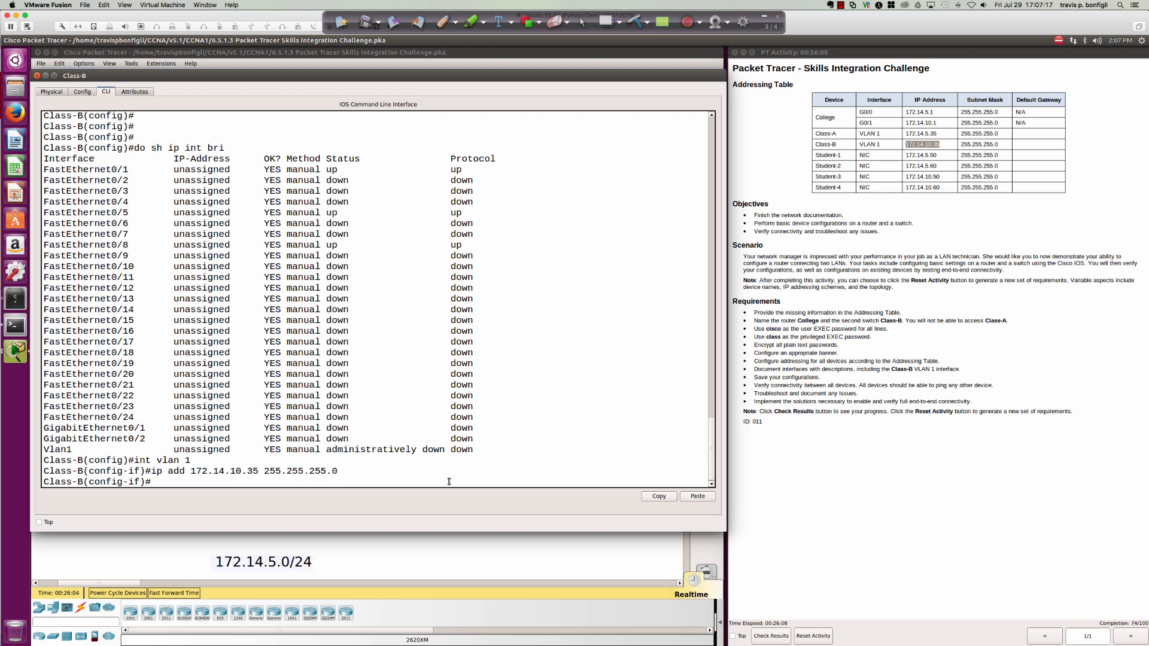
pyautogui.write('no shut')
pyautogui.press('Return')
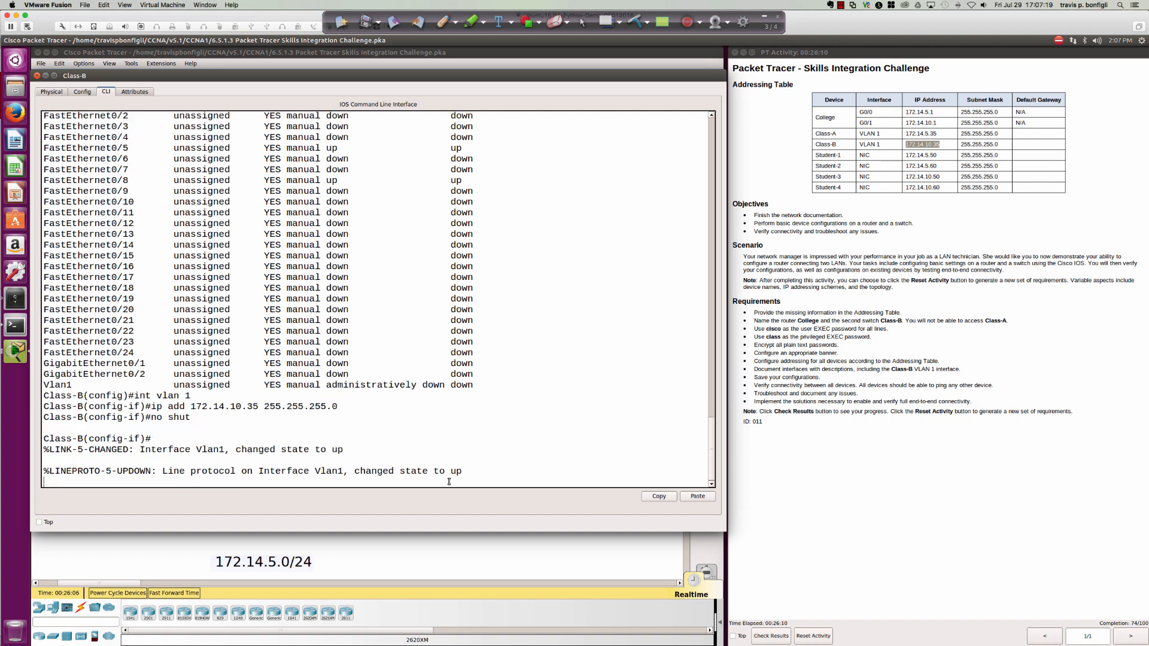
pyautogui.press('Return')
pyautogui.press('Return')
pyautogui.press('Return')
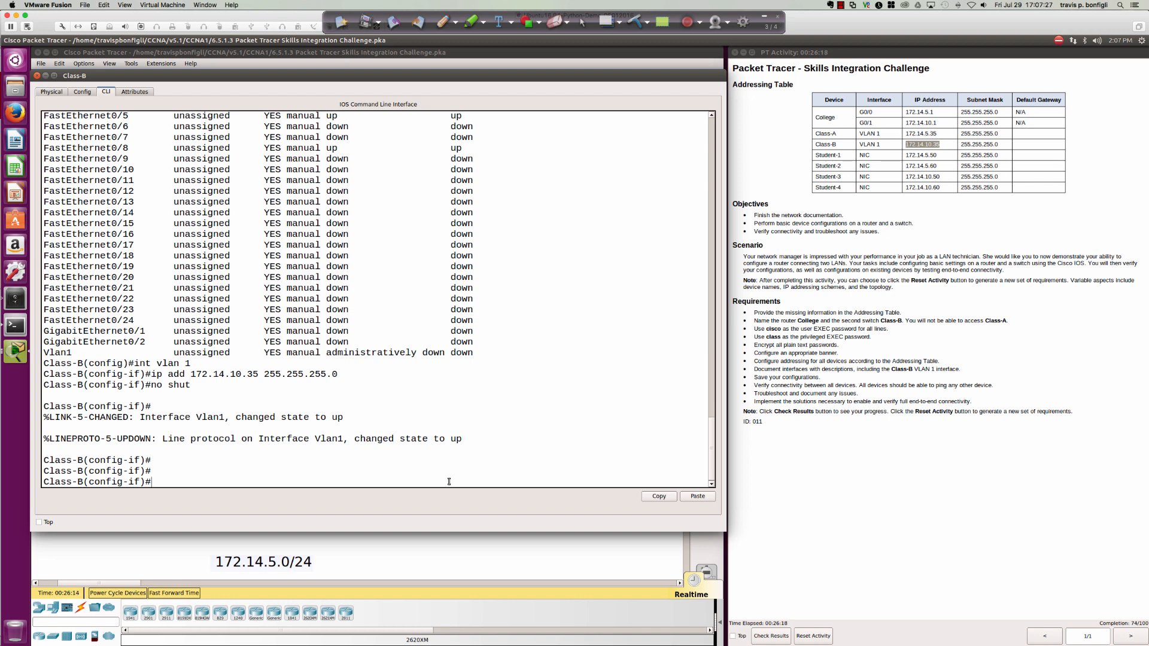
# Give VLAN 1 the description 'My VLAN IP address'.
pyautogui.write('de')
pyautogui.press('Tab')
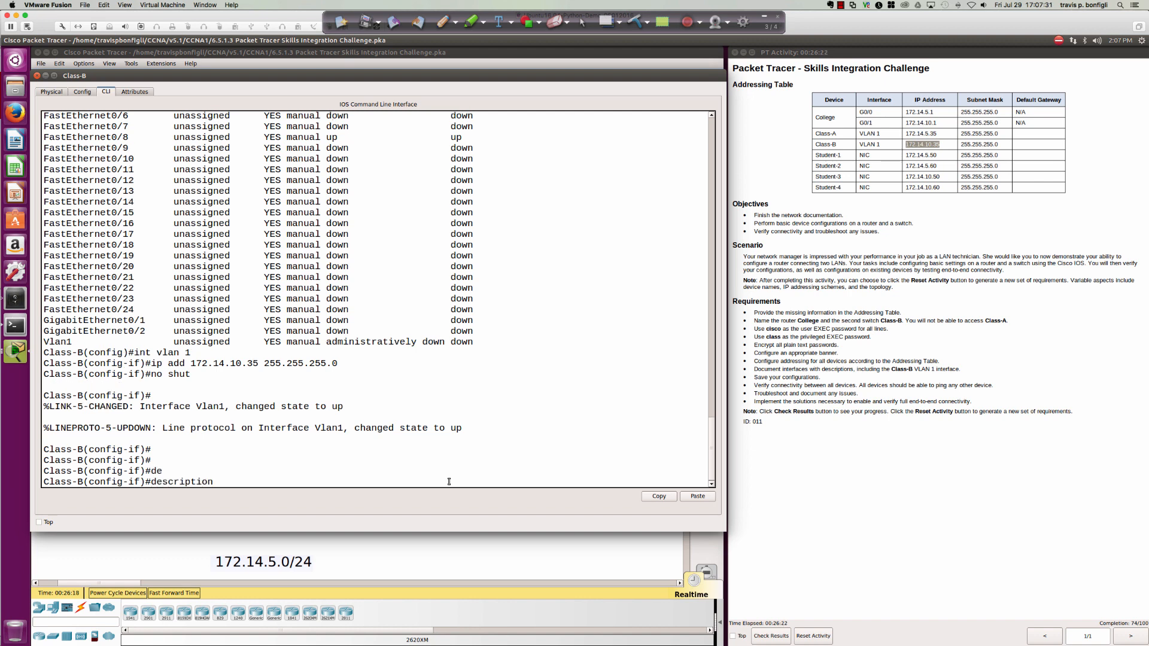
pyautogui.write('My VLAN IP address')
pyautogui.press('Return')
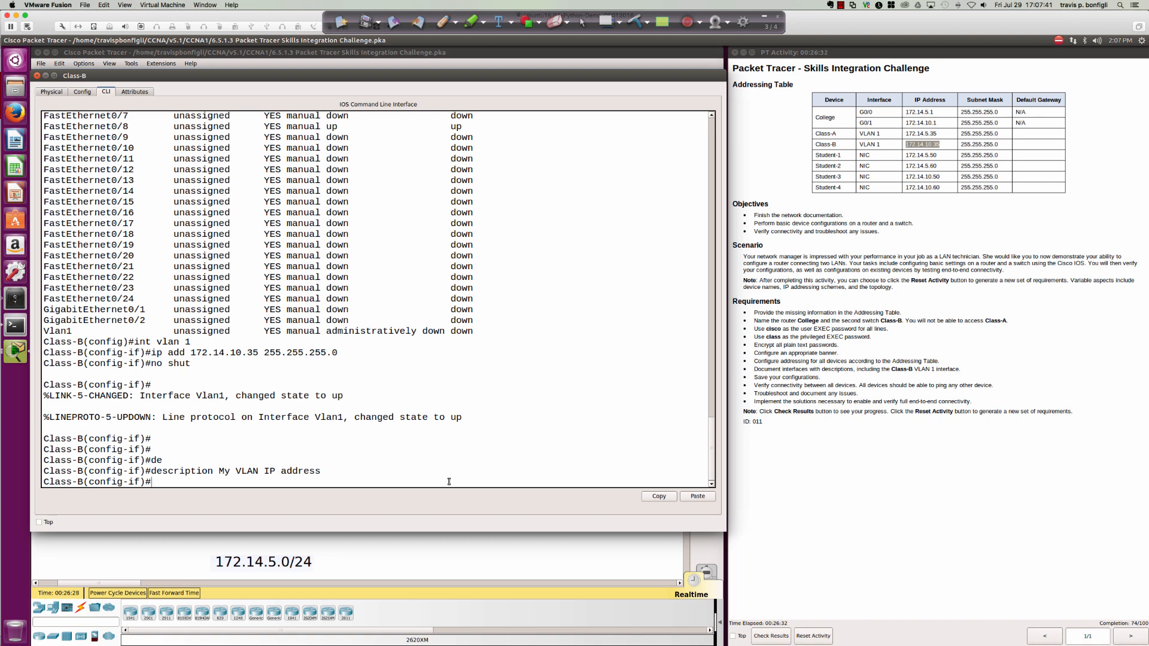
# On the College router, describe gi0/0 as 'VLAN 172.14.5.0/24 net'.
pyautogui.click(375, 542)
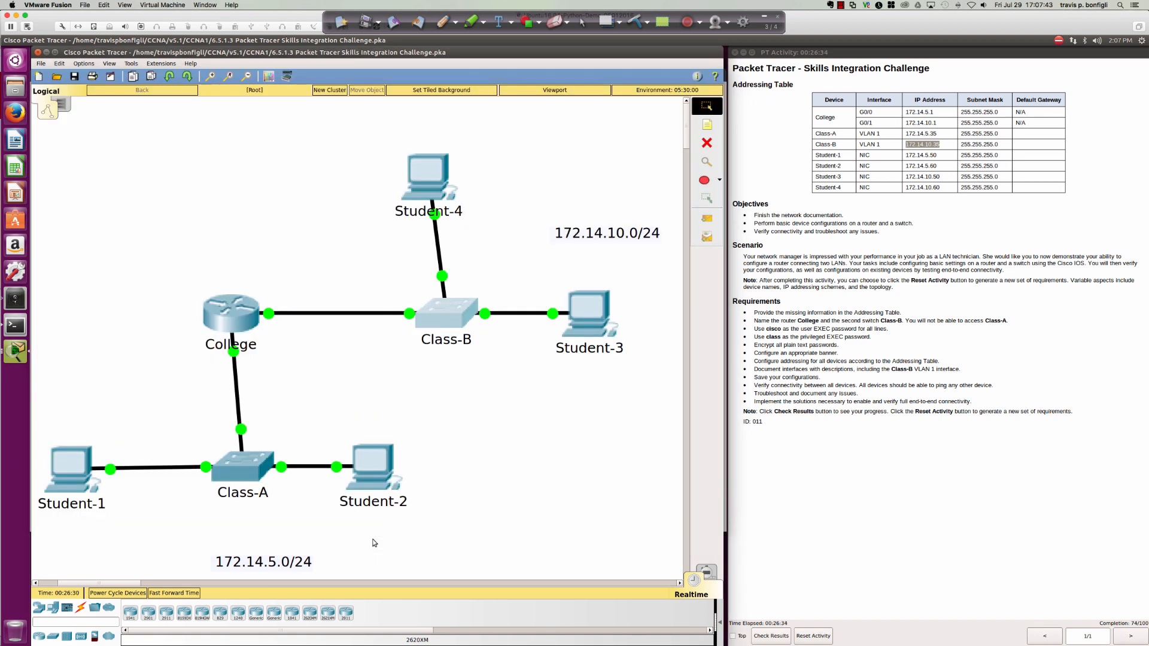
pyautogui.click(250, 329)
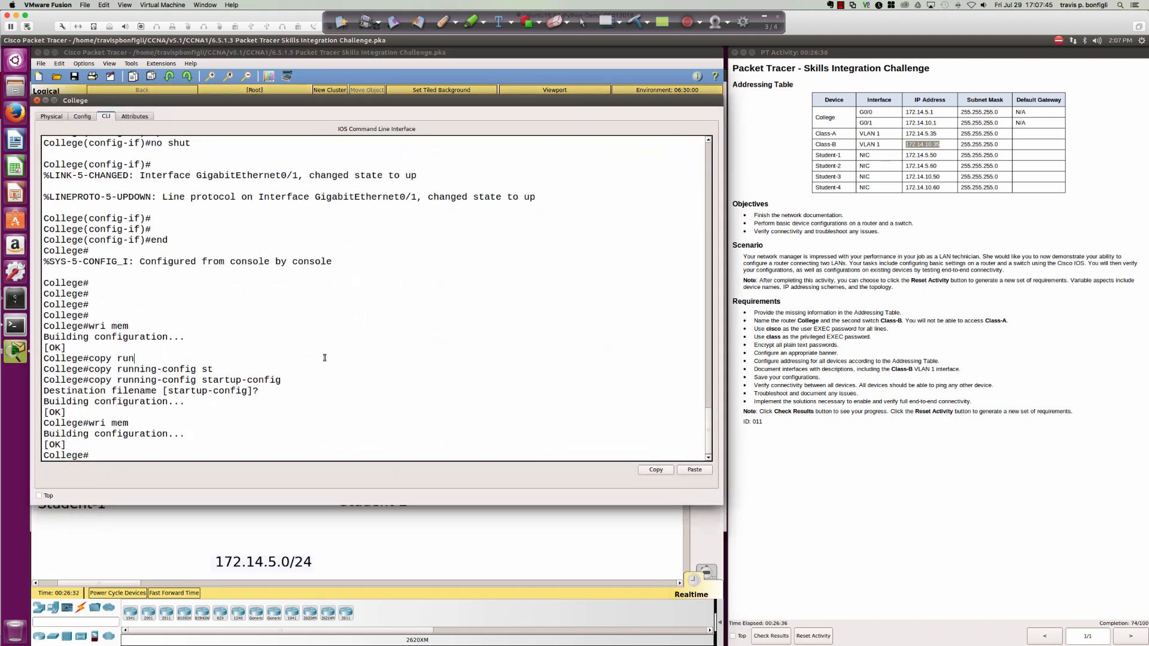
pyautogui.write('conf t')
pyautogui.press('Return')
pyautogui.write('int go0/0')
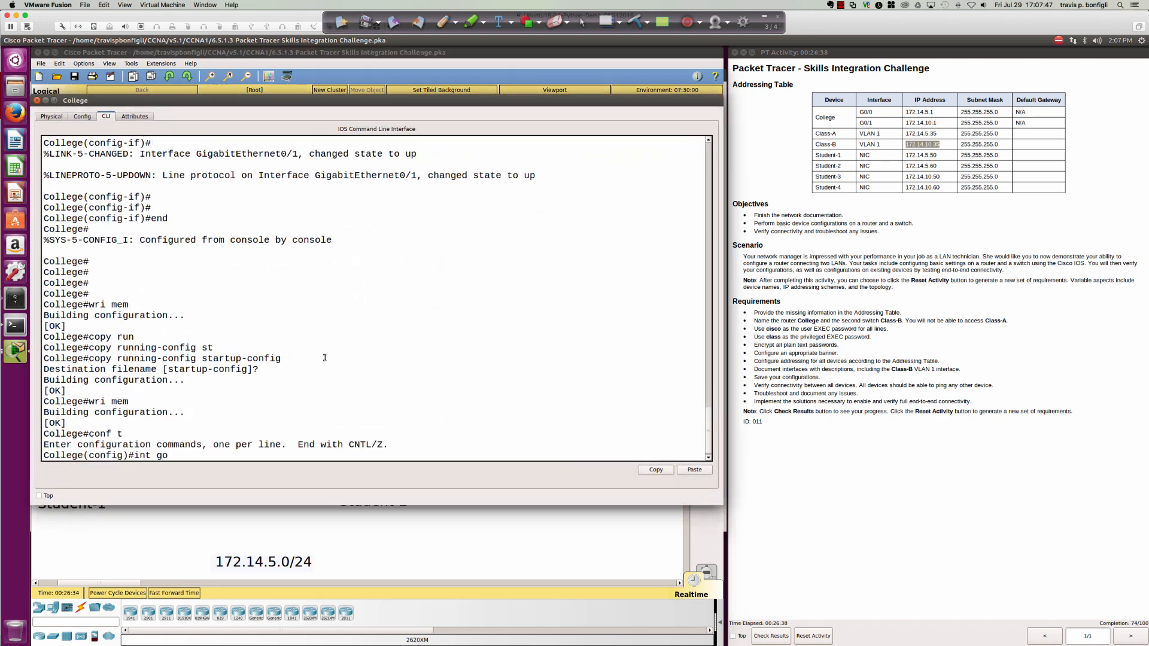
pyautogui.press('BackSpace')
pyautogui.press('BackSpace')
pyautogui.press('BackSpace')
pyautogui.press('BackSpace')
pyautogui.write('i0/0')
pyautogui.press('Return')
pyautogui.write('des')
pyautogui.press('Tab')
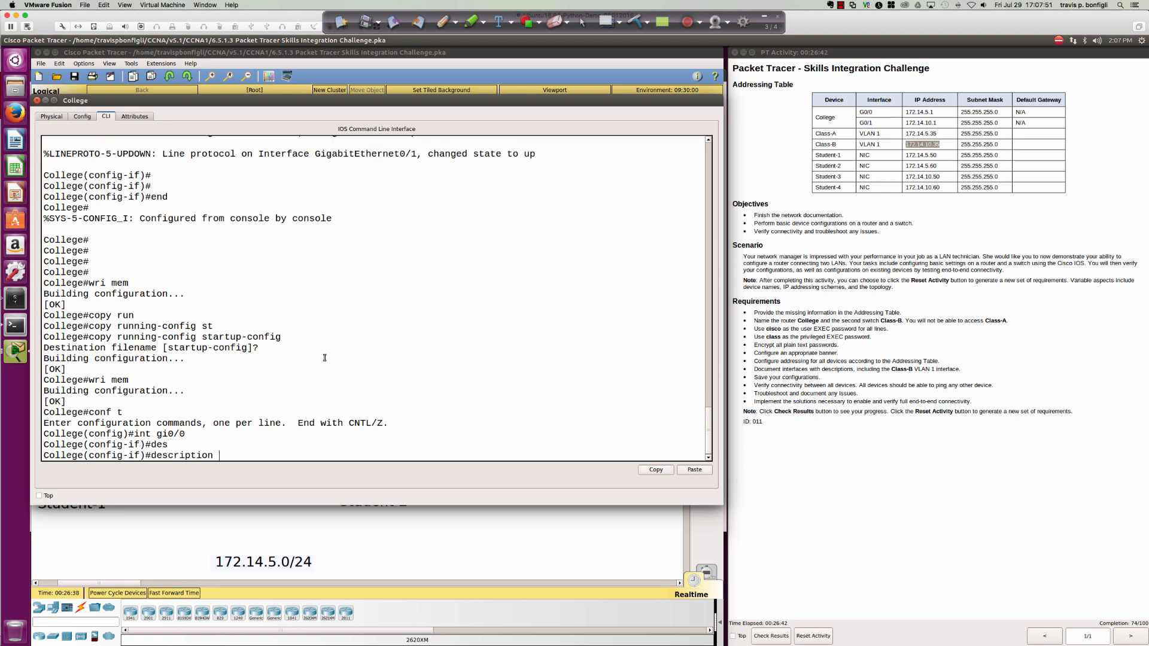
pyautogui.write('VLAN 172.14.5.0/24 net')
pyautogui.press('Return')
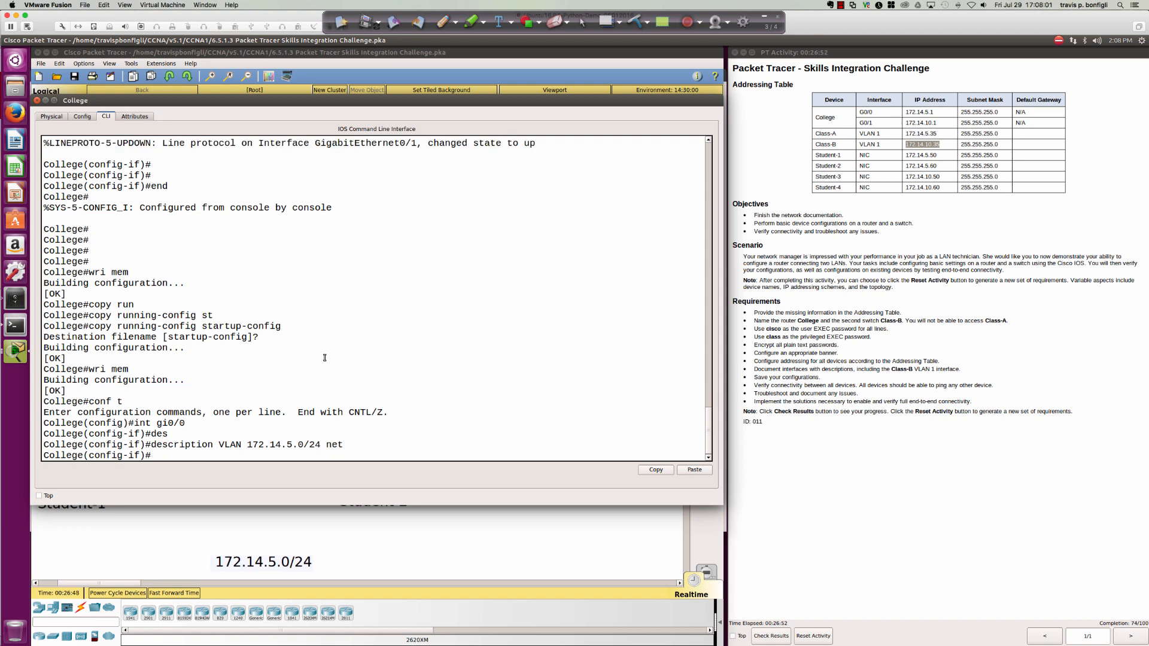
# Describe College's gi0/1 as 'VLAN 172.14.10.0/24 net'.
pyautogui.write('int gi0/1')
pyautogui.press('Return')
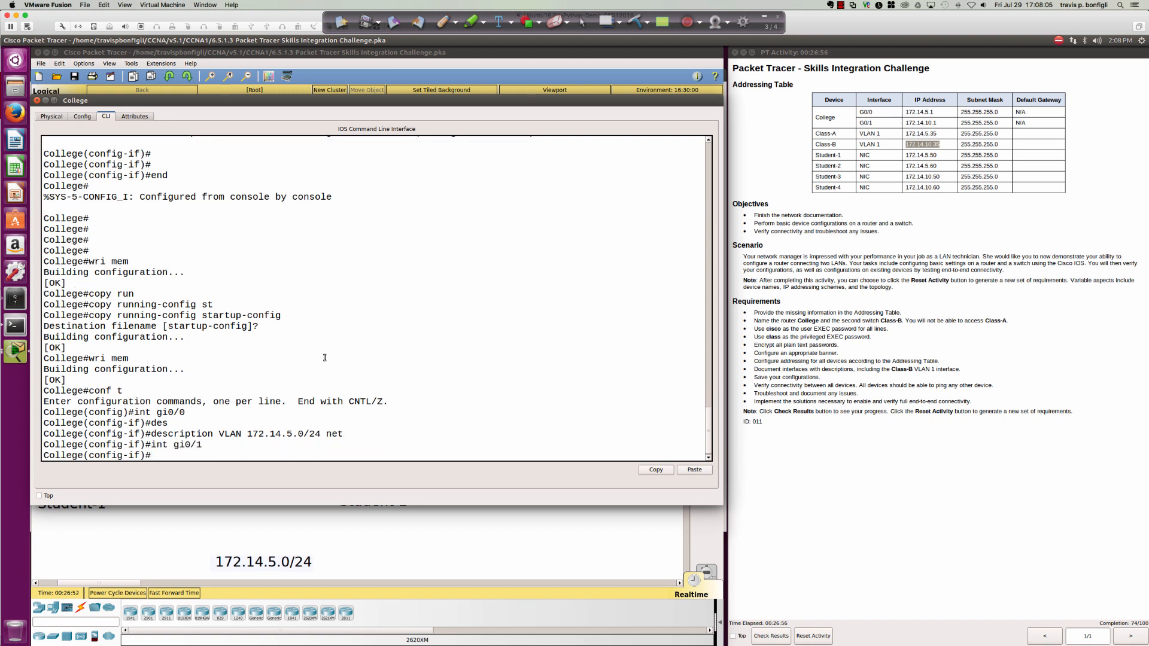
pyautogui.write('des')
pyautogui.press('Tab')
pyautogui.write('VLAN')
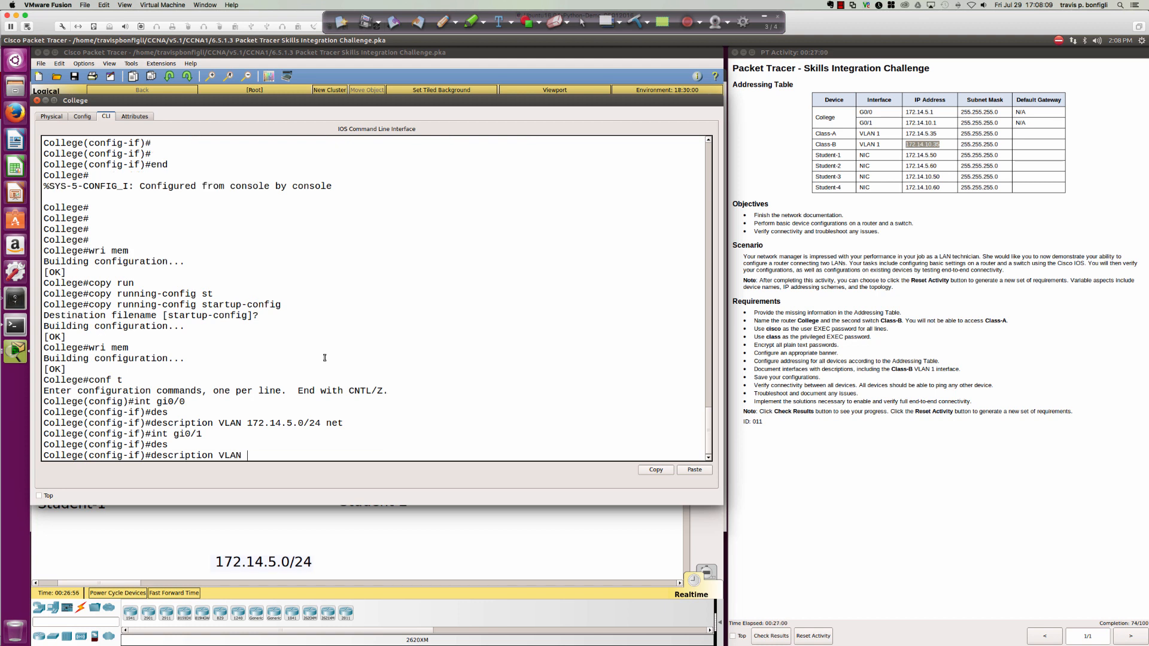
pyautogui.write(' 172.14.10.0/24 net')
pyautogui.press('Return')
# Save the College configuration with 'wri me' and return to the topology.
pyautogui.write('end')
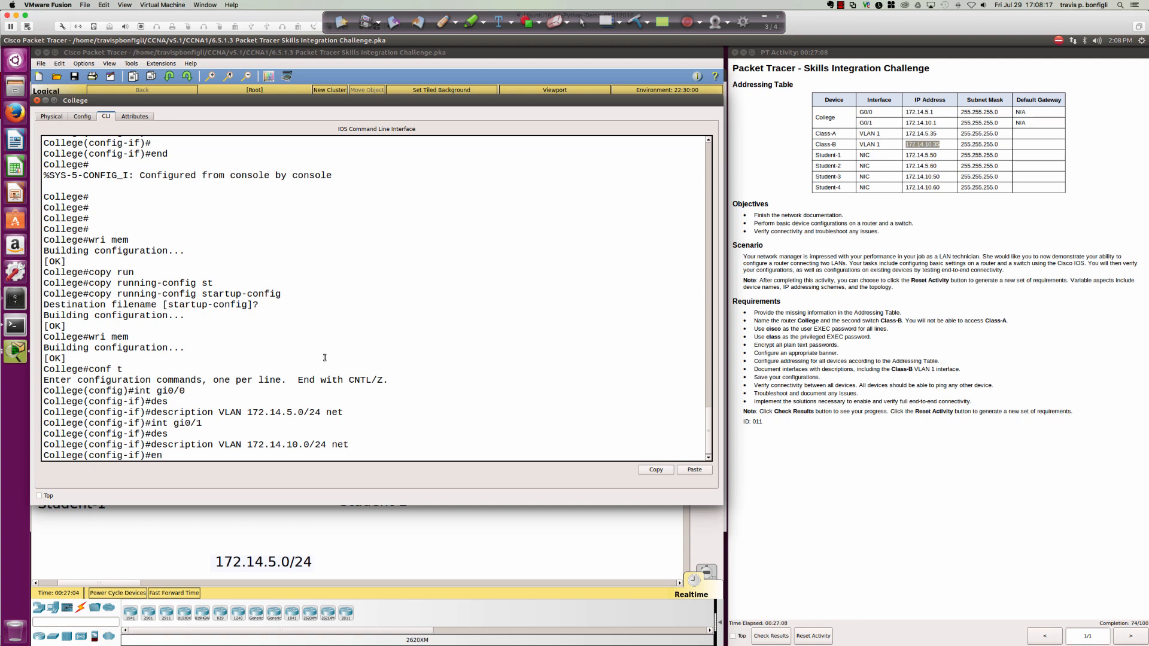
pyautogui.press('Return')
pyautogui.write('wri me')
pyautogui.press('Return')
pyautogui.press('Return')
pyautogui.press('Return')
pyautogui.press('Return')
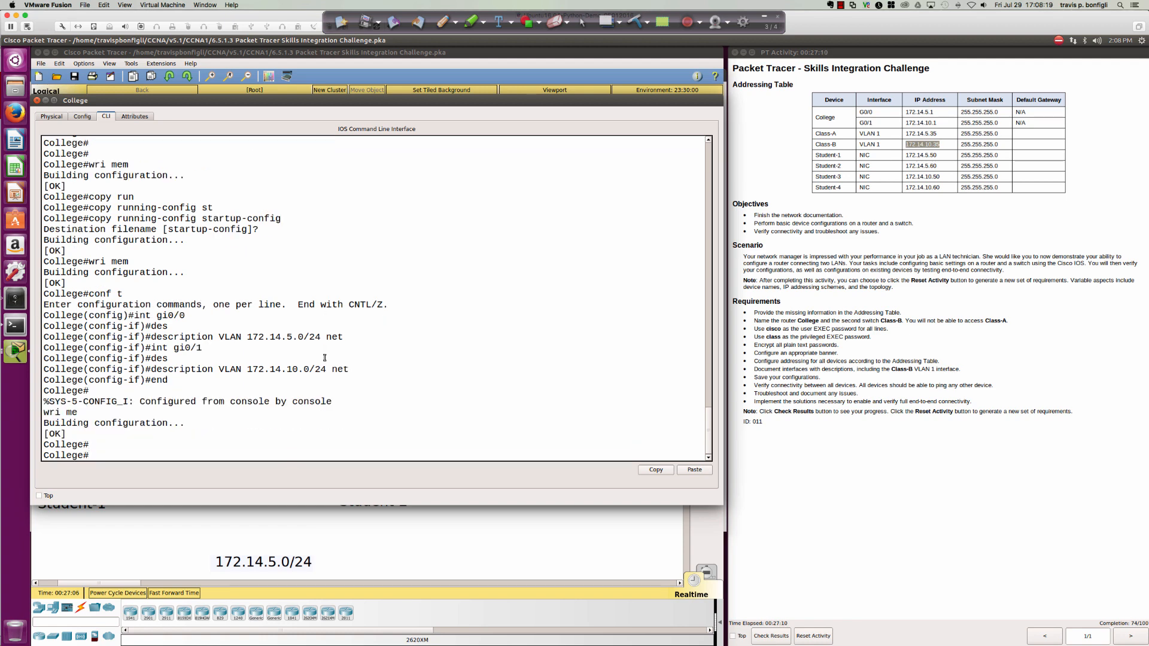
pyautogui.click(375, 542)
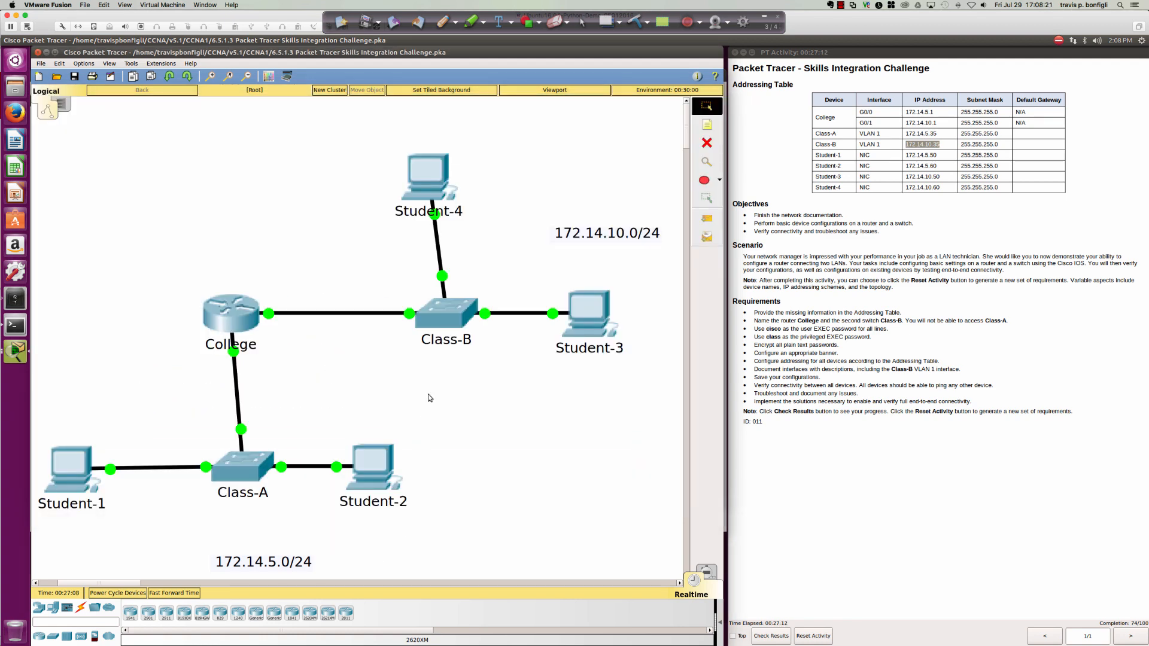
# On Class-B, leave configuration mode and ping 172.15.10.1.
pyautogui.click(444, 310)
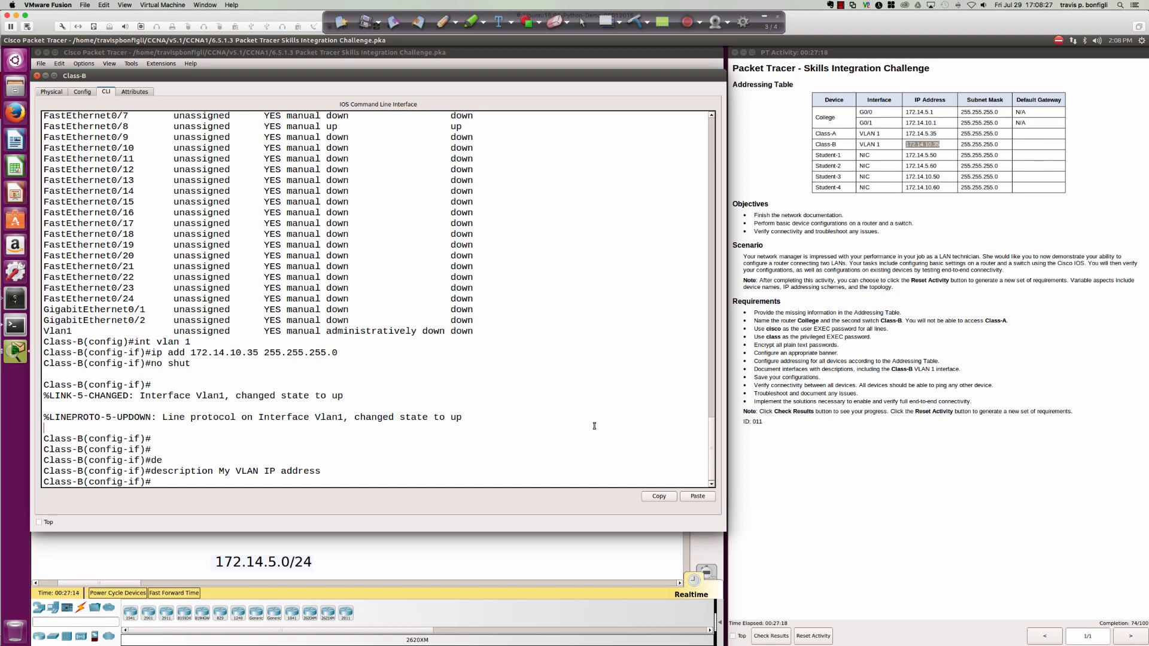
pyautogui.write('end')
pyautogui.press('Return')
pyautogui.write('ping')
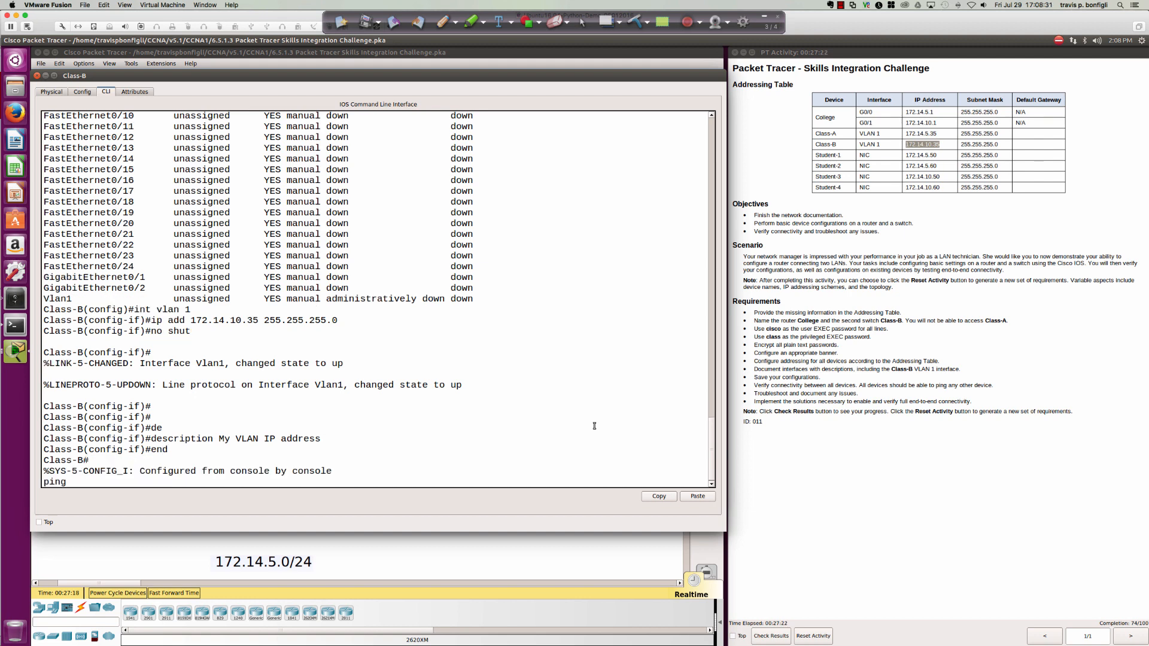
pyautogui.write(' 172.15.10.1')
pyautogui.press('Return')
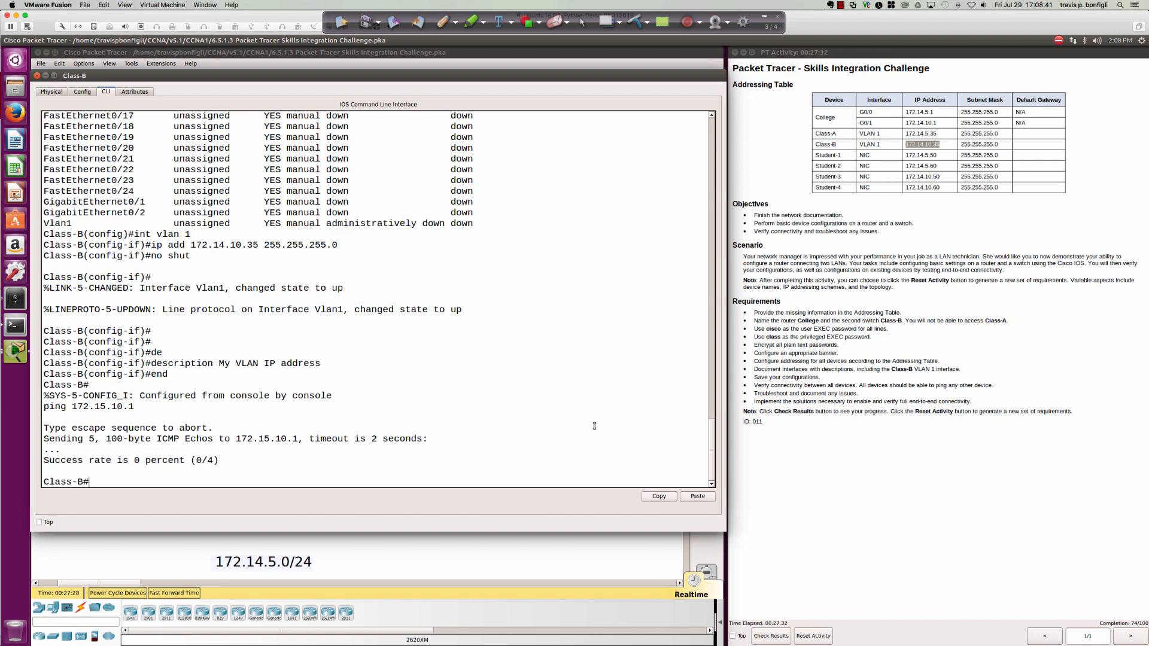
# Correct the address and ping the College gateway 172.14.10.1 three times.
pyautogui.press('Up')
pyautogui.press('BackSpace')
pyautogui.press('BackSpace')
pyautogui.press('BackSpace')
pyautogui.press('BackSpace')
pyautogui.press('BackSpace')
pyautogui.press('BackSpace')
pyautogui.write('4.10.1')
pyautogui.press('Return')
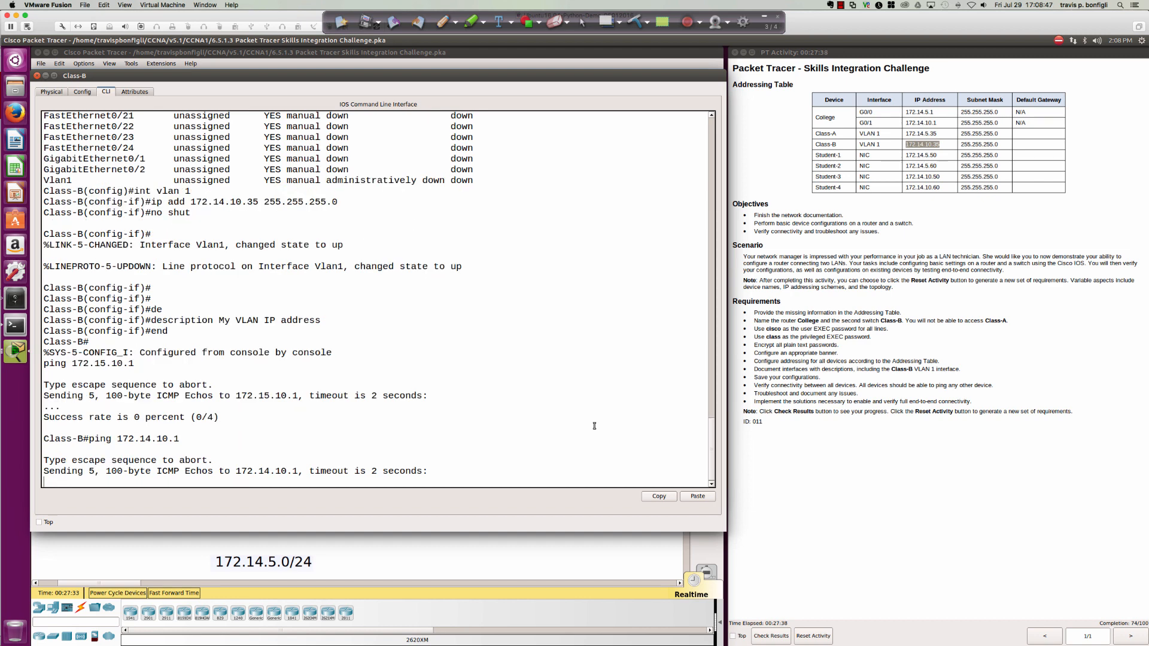
pyautogui.press('Up')
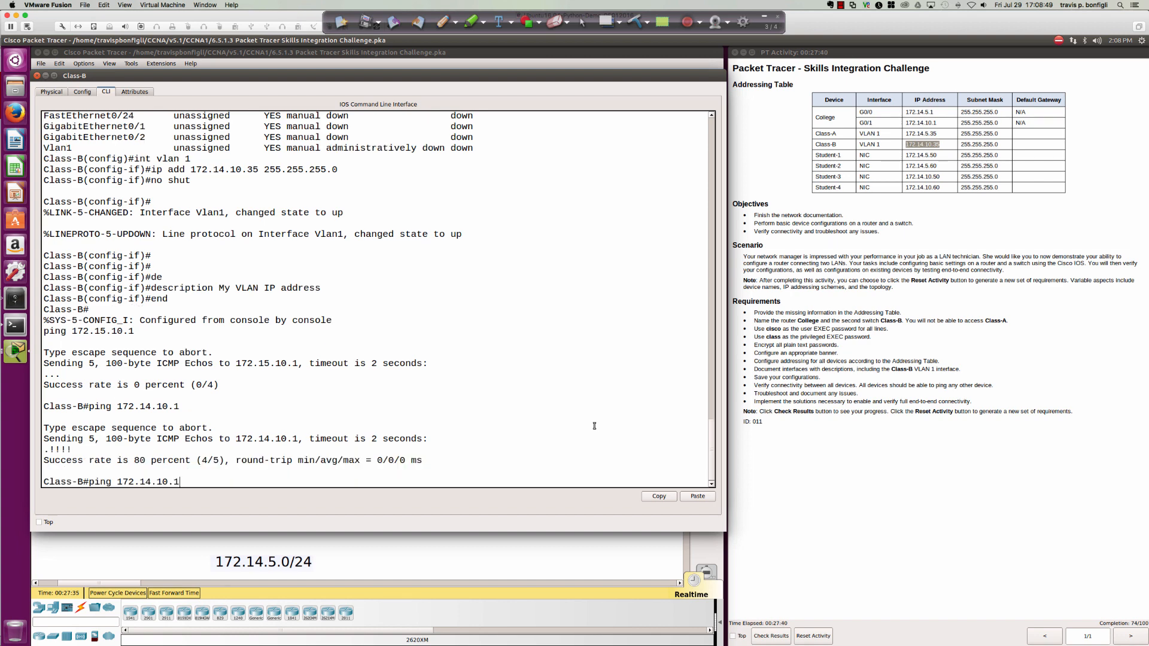
pyautogui.press('Return')
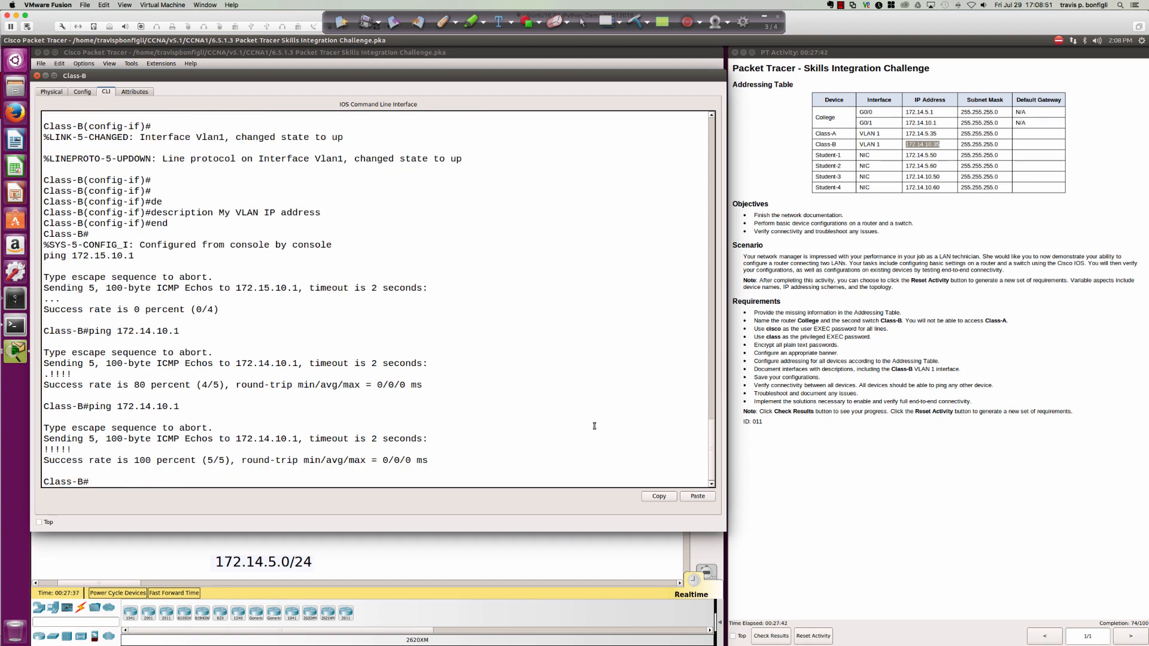
pyautogui.press('Up')
pyautogui.write('?')
pyautogui.press('Return')
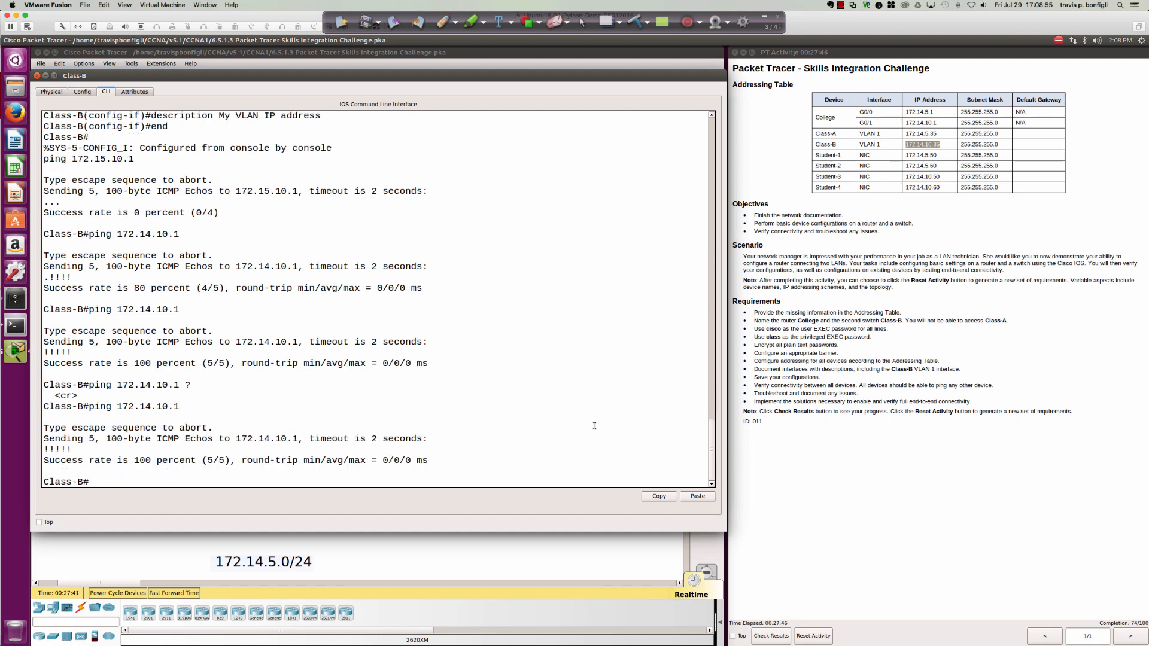
# Ping Class-A at 172.14.5.35 from Class-B.
pyautogui.press('Return')
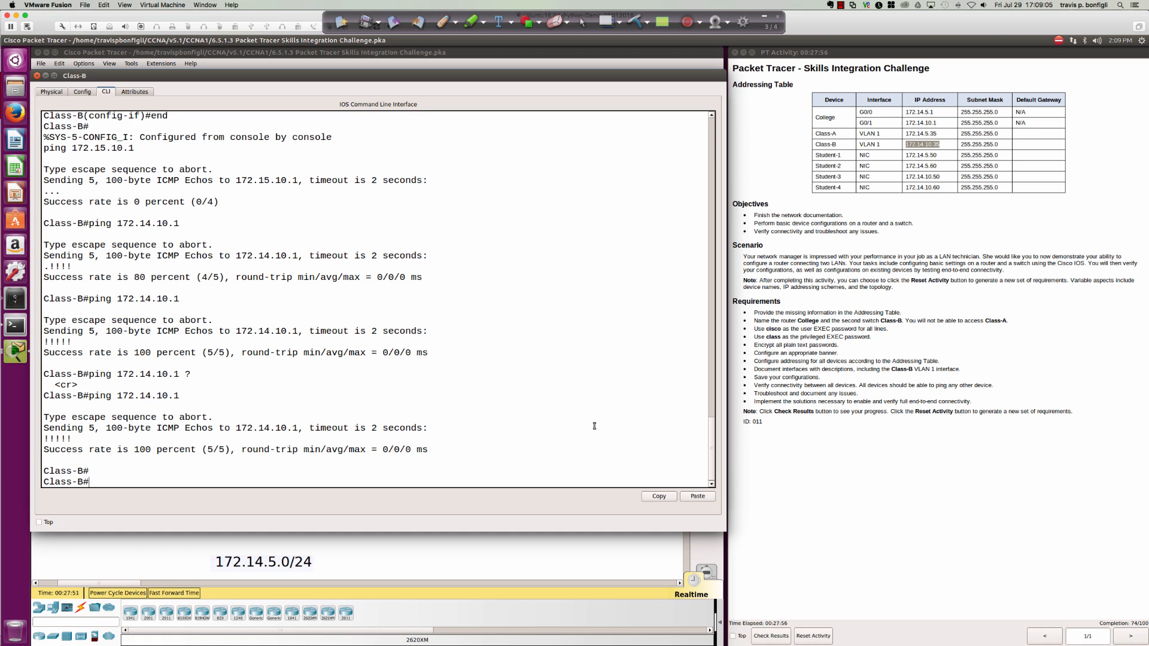
pyautogui.write('ping 172.14.5.35')
pyautogui.press('Return')
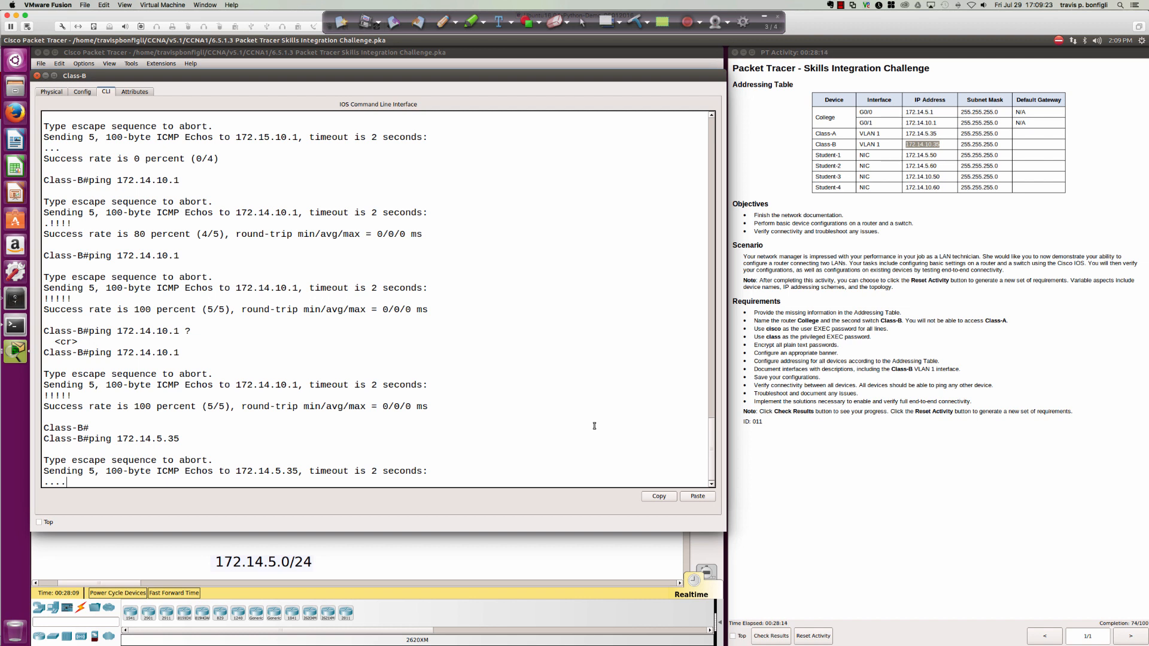
# From the College router, ping Class-A at 172.14.5.35.
pyautogui.click(424, 547)
pyautogui.click(226, 321)
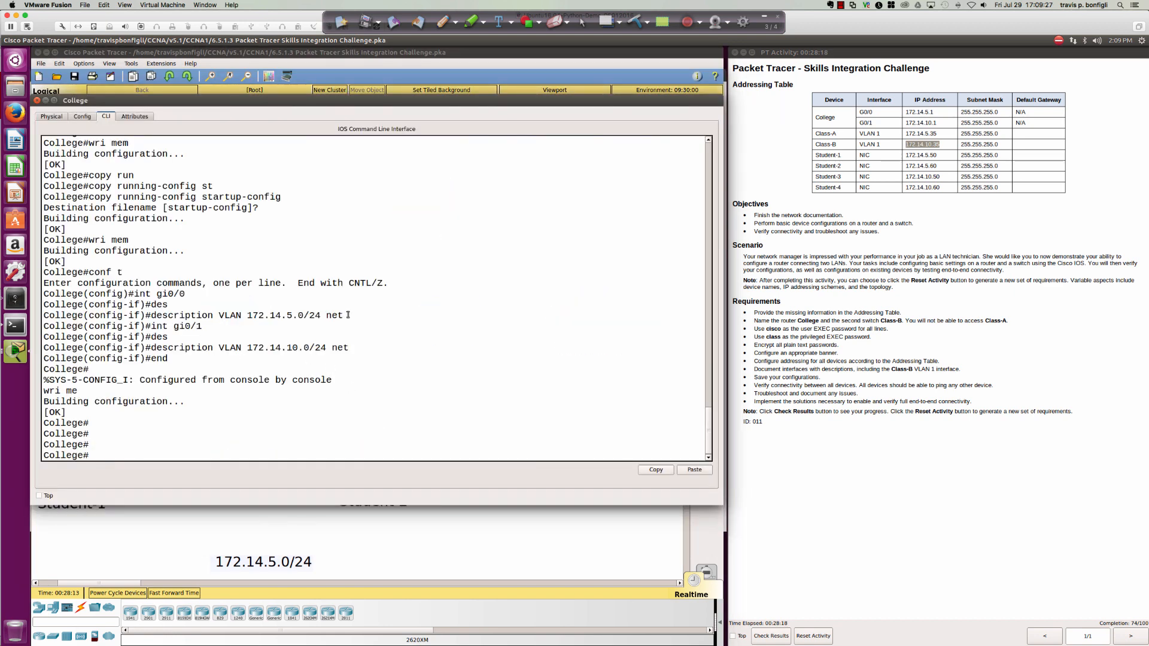
pyautogui.press('Return')
pyautogui.press('Return')
pyautogui.press('Return')
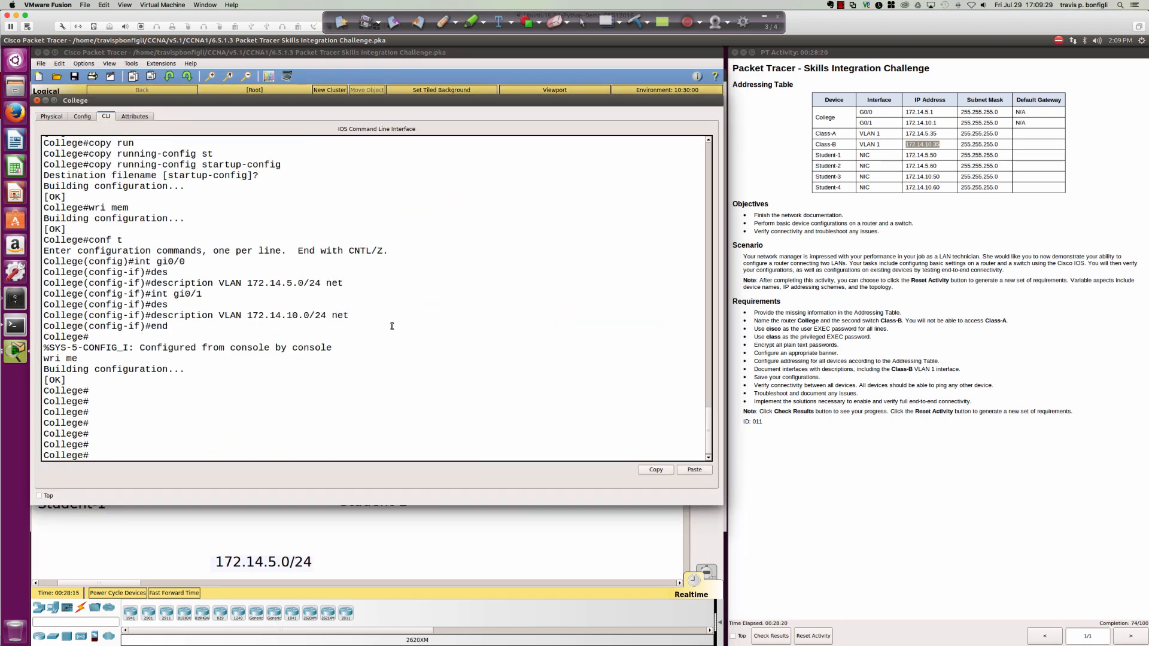
pyautogui.write('ping 172.14.5.35')
pyautogui.press('Return')
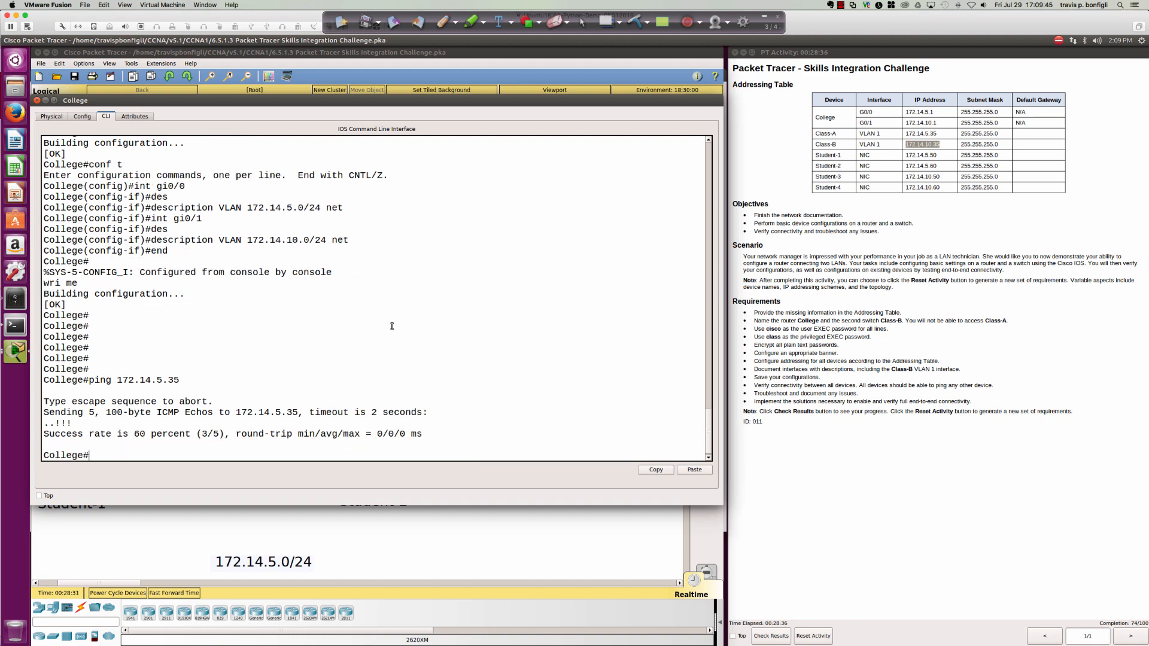
# Rerun the ping to 172.14.5.35 five more times.
pyautogui.press('Up')
pyautogui.press('Return')
pyautogui.press('Up')
pyautogui.press('Return')
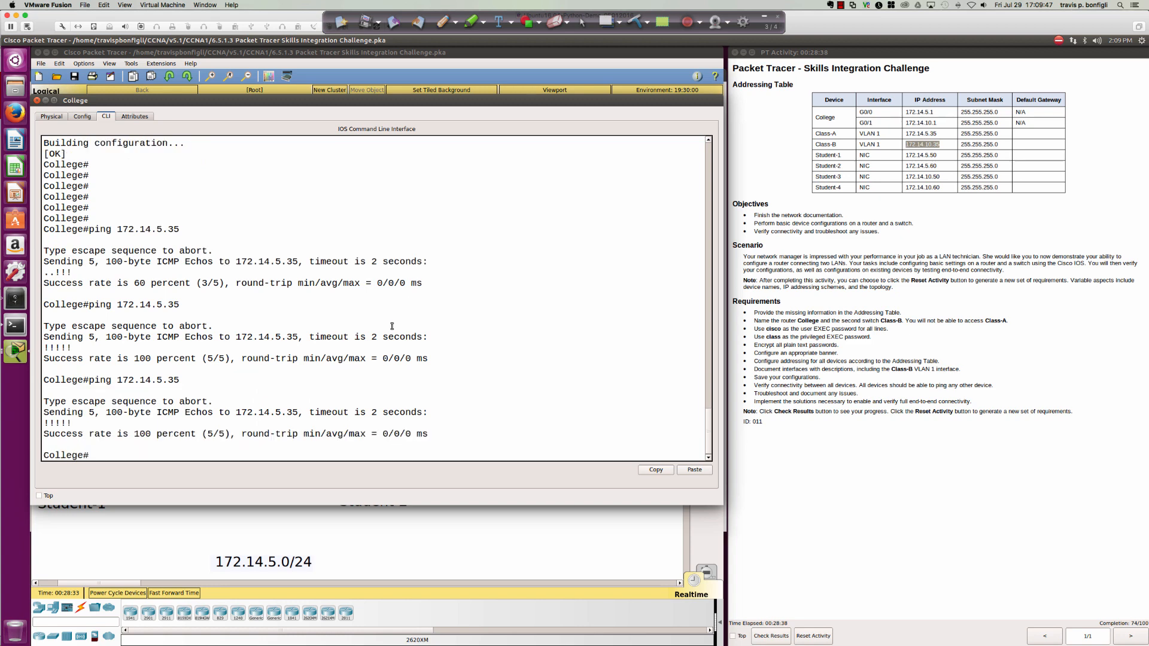
pyautogui.press('Up')
pyautogui.press('Return')
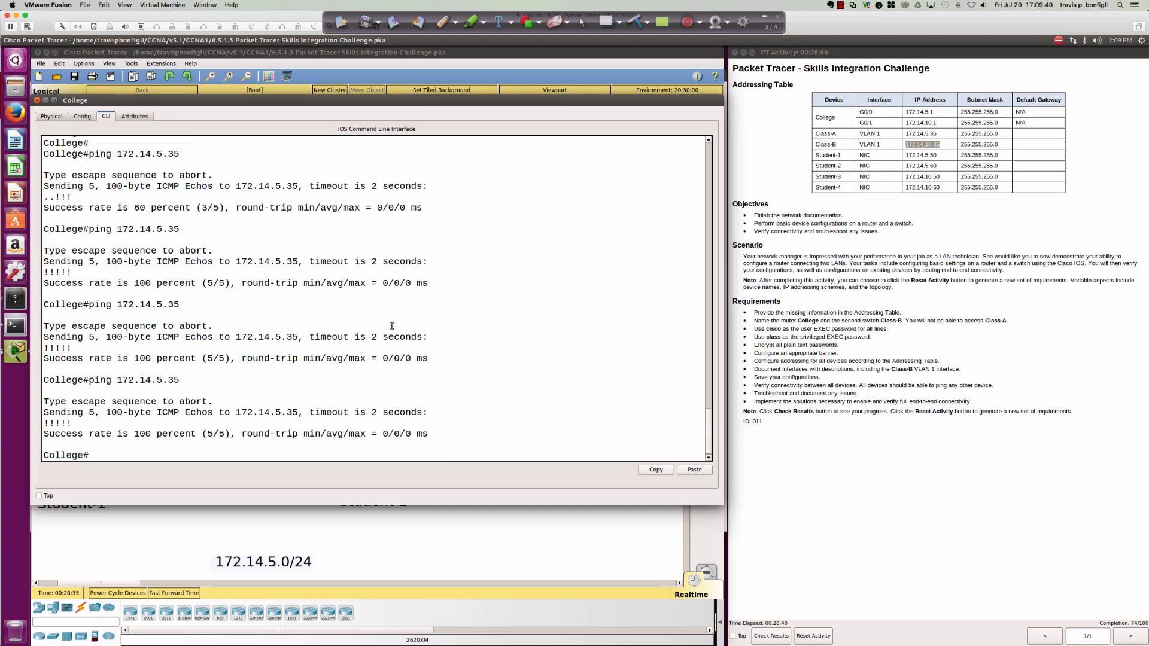
pyautogui.press('Up')
pyautogui.press('Return')
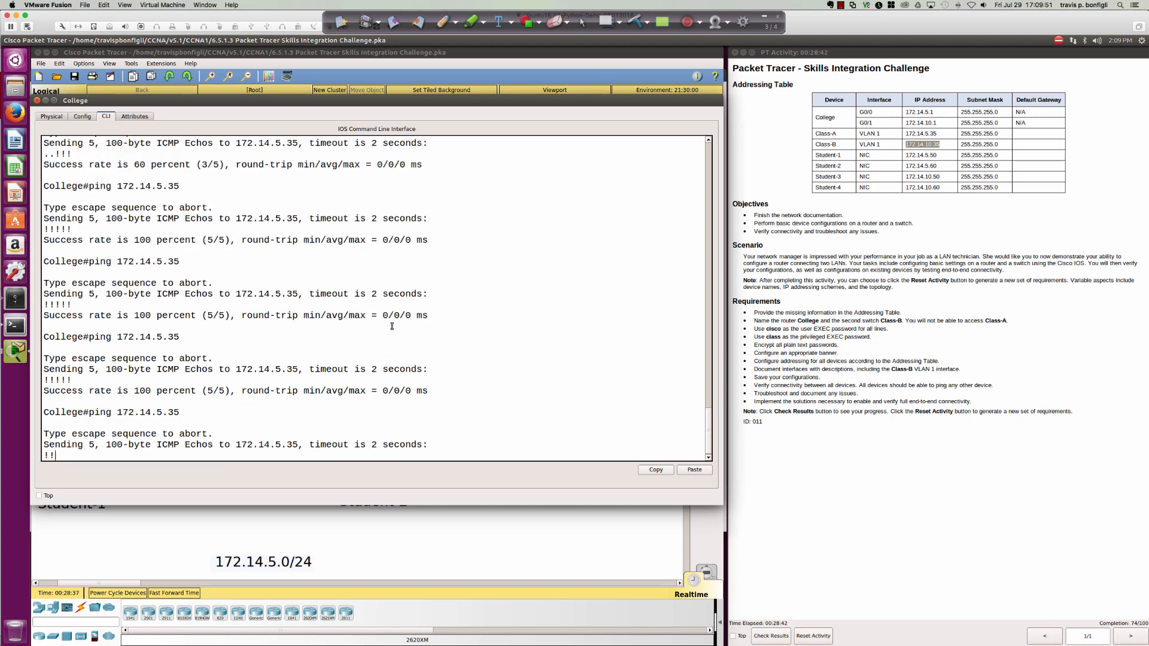
pyautogui.press('Up')
pyautogui.press('Return')
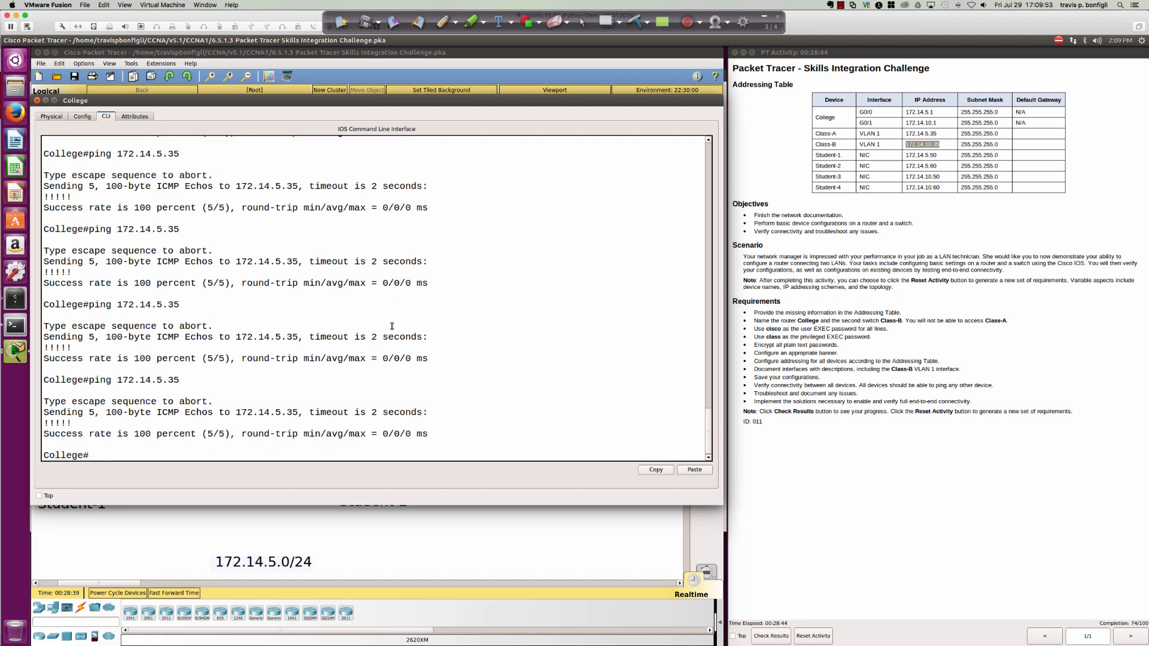
# Open Student-4's IP Configuration and find its required address in the addressing table.
pyautogui.click(250, 537)
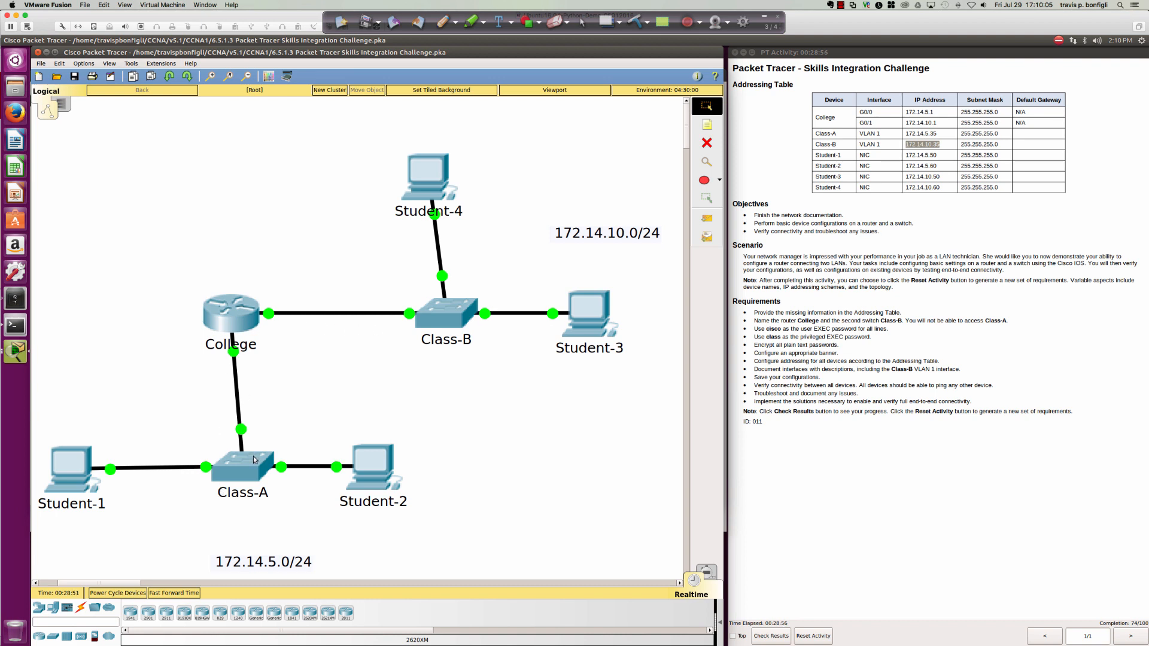
pyautogui.click(434, 192)
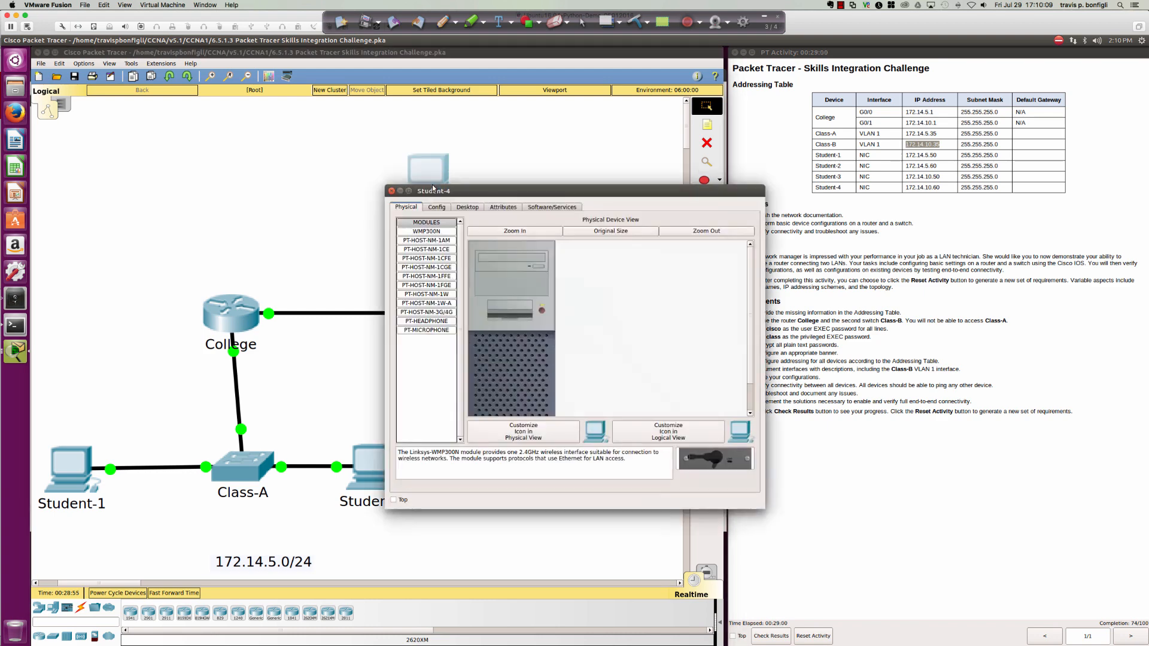
pyautogui.click(468, 208)
pyautogui.click(447, 241)
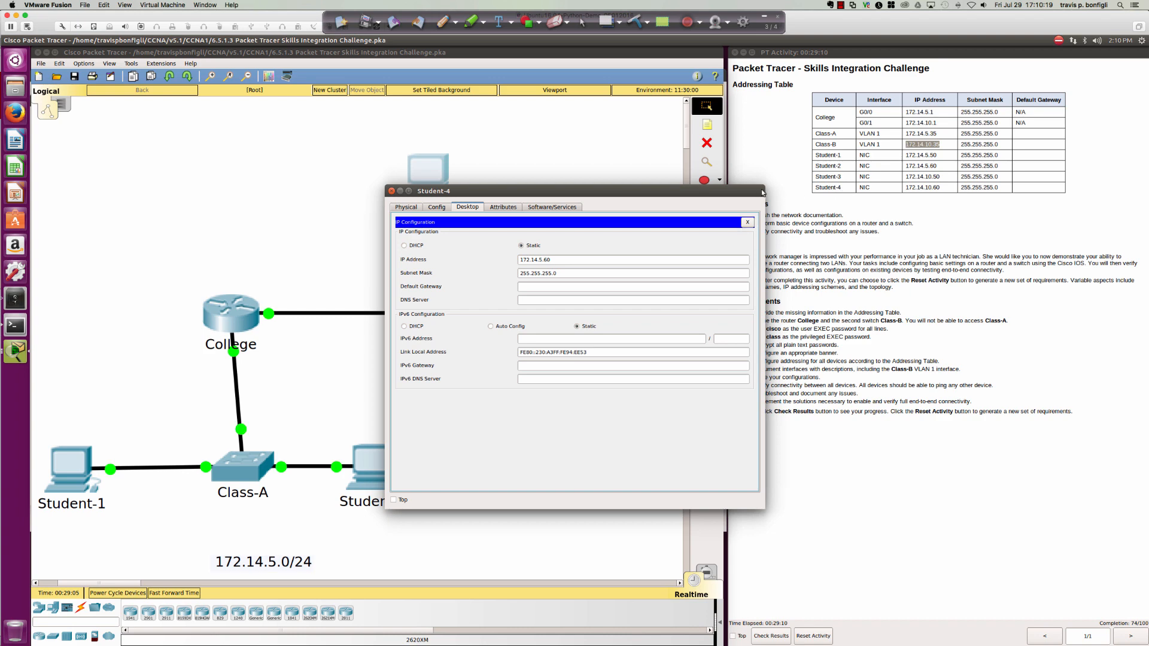
pyautogui.moveTo(739, 194); pyautogui.dragTo(719, 253)
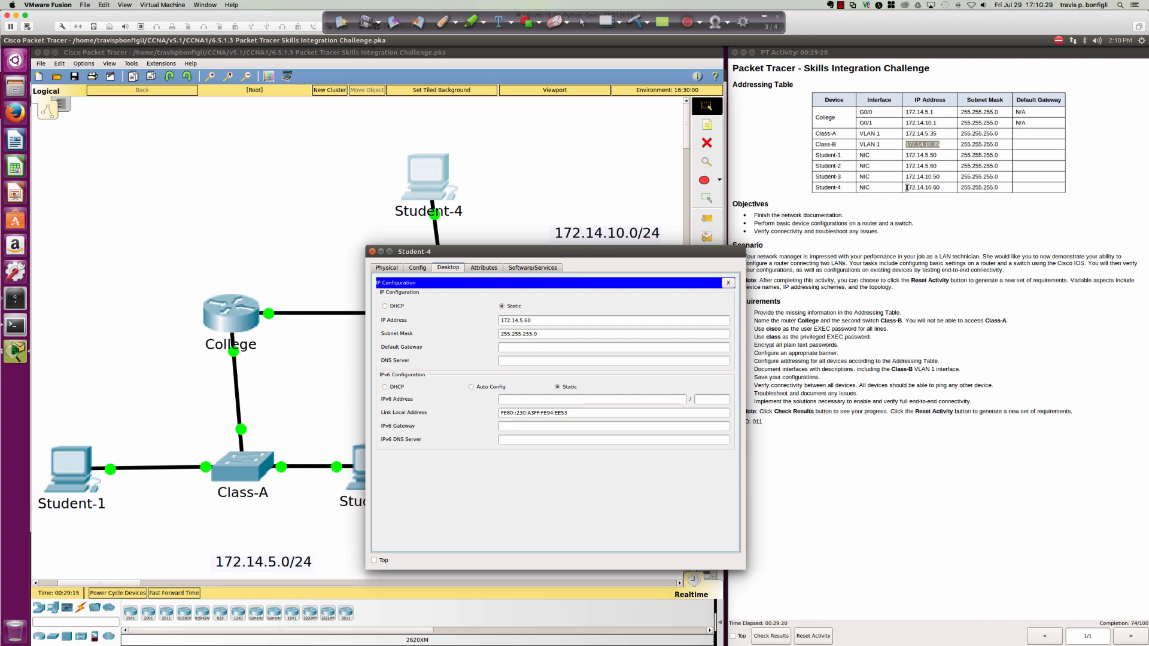
pyautogui.moveTo(906, 187); pyautogui.dragTo(932, 192)
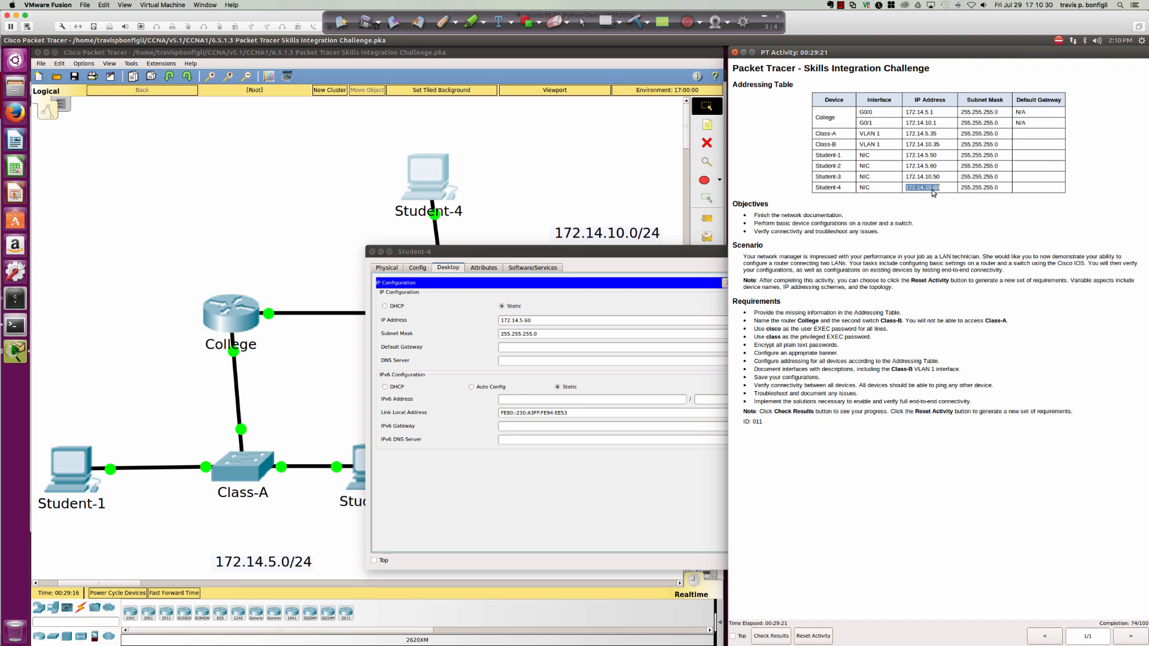
# Change Student-4's IP to 172.14.10.60 and set gateway 172.14.10.1.
pyautogui.click(521, 321)
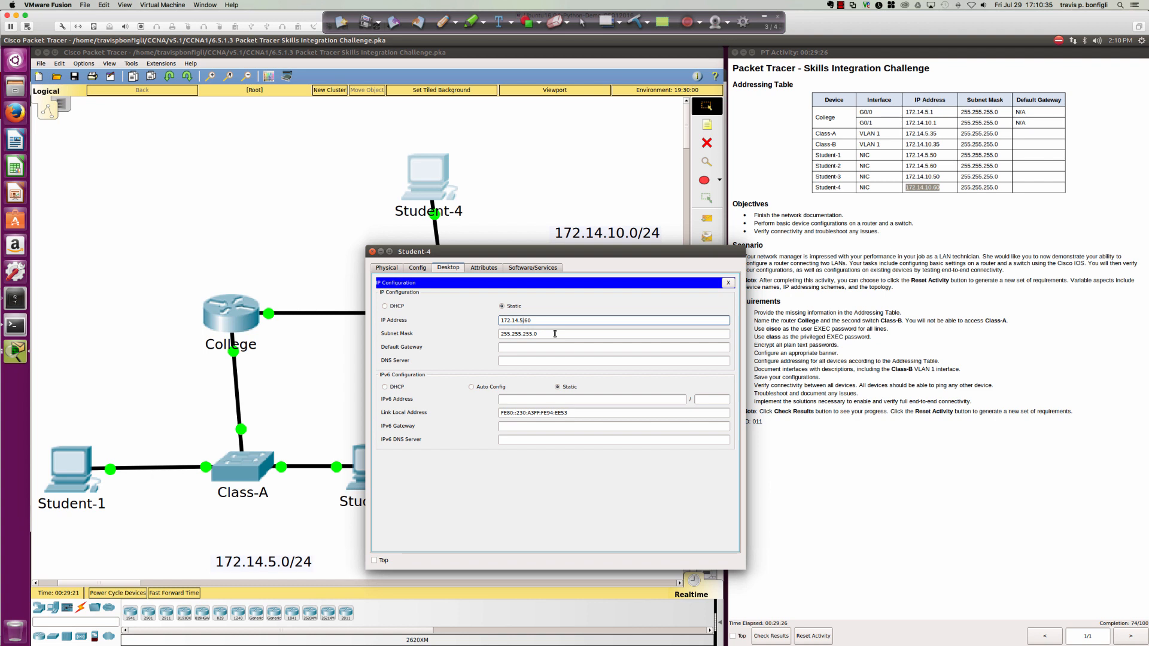
pyautogui.press('BackSpace')
pyautogui.write('10')
pyautogui.click(522, 348)
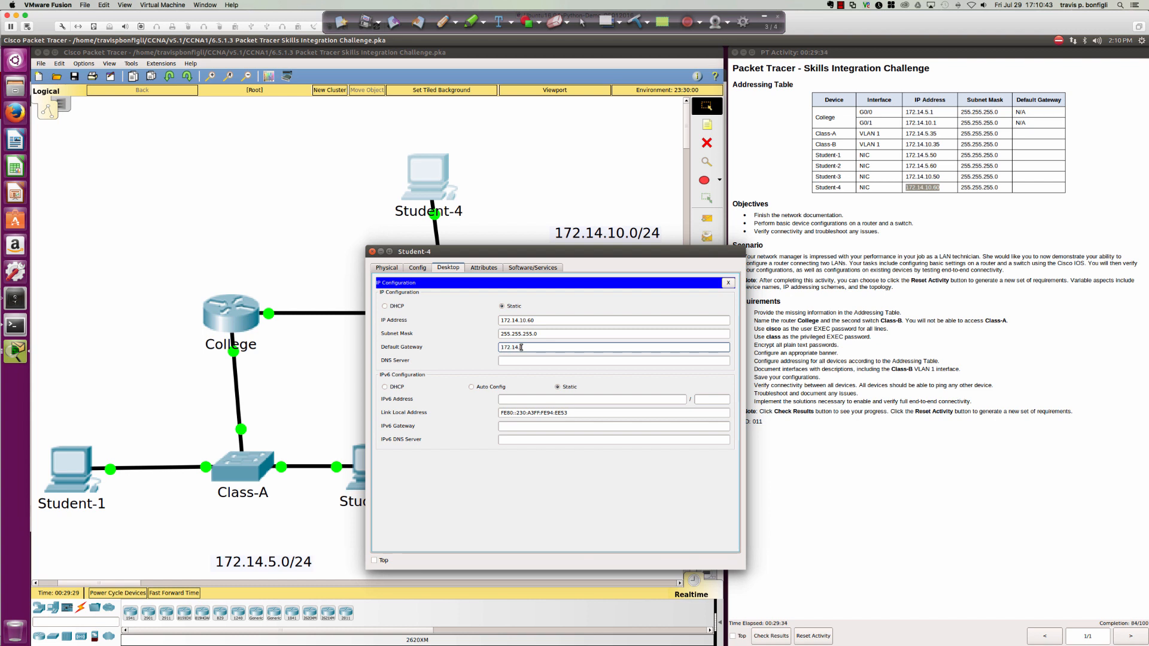
pyautogui.write('172.14.10.1')
pyautogui.click(726, 283)
# From Student-4's command prompt, ping 172.14.5.35, 172.14.5.50 and 172.14.5.60.
pyautogui.click(619, 305)
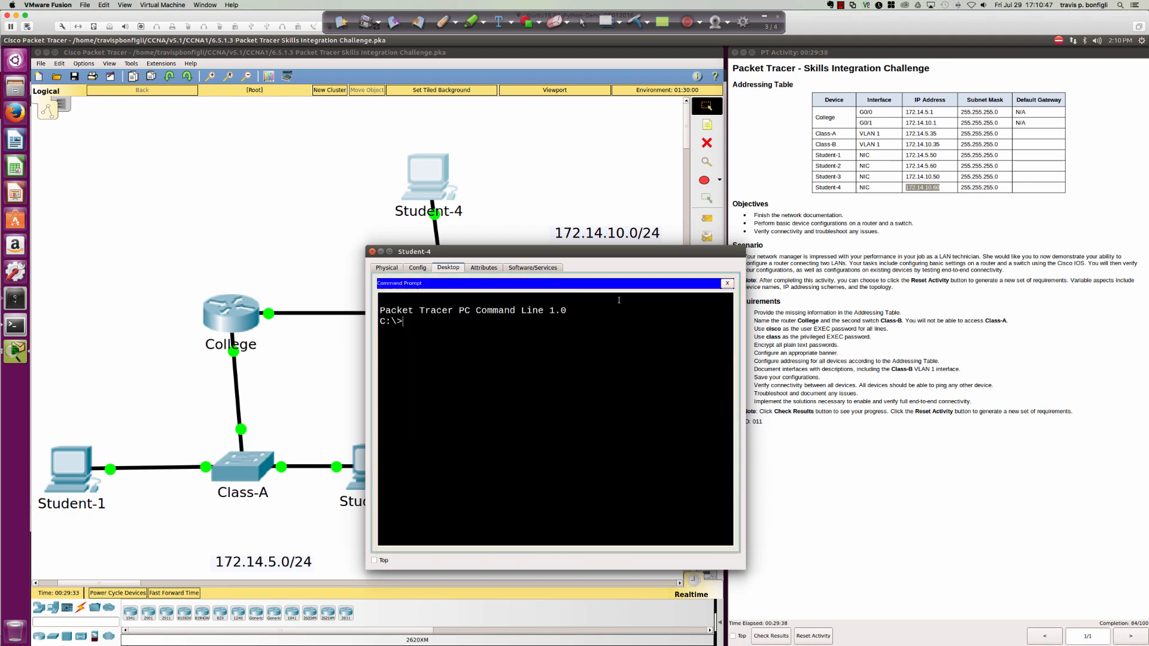
pyautogui.write('ping 172.14.5.35')
pyautogui.press('Return')
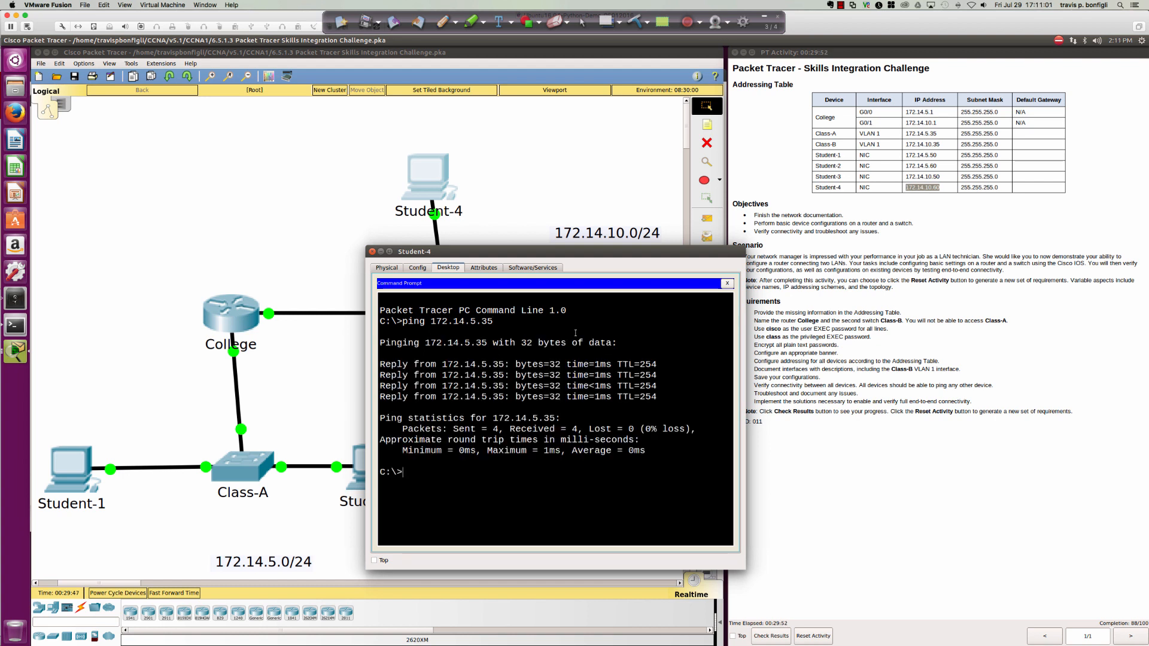
pyautogui.press('Up')
pyautogui.press('BackSpace')
pyautogui.press('BackSpace')
pyautogui.write('50')
pyautogui.press('Return')
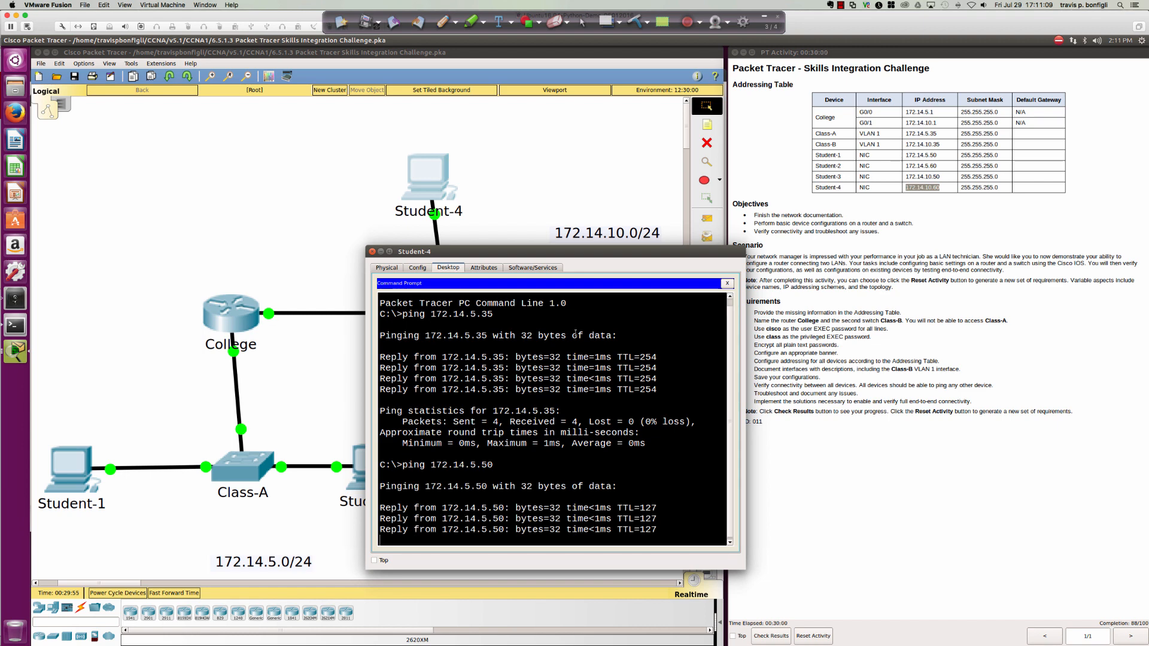
pyautogui.press('Up')
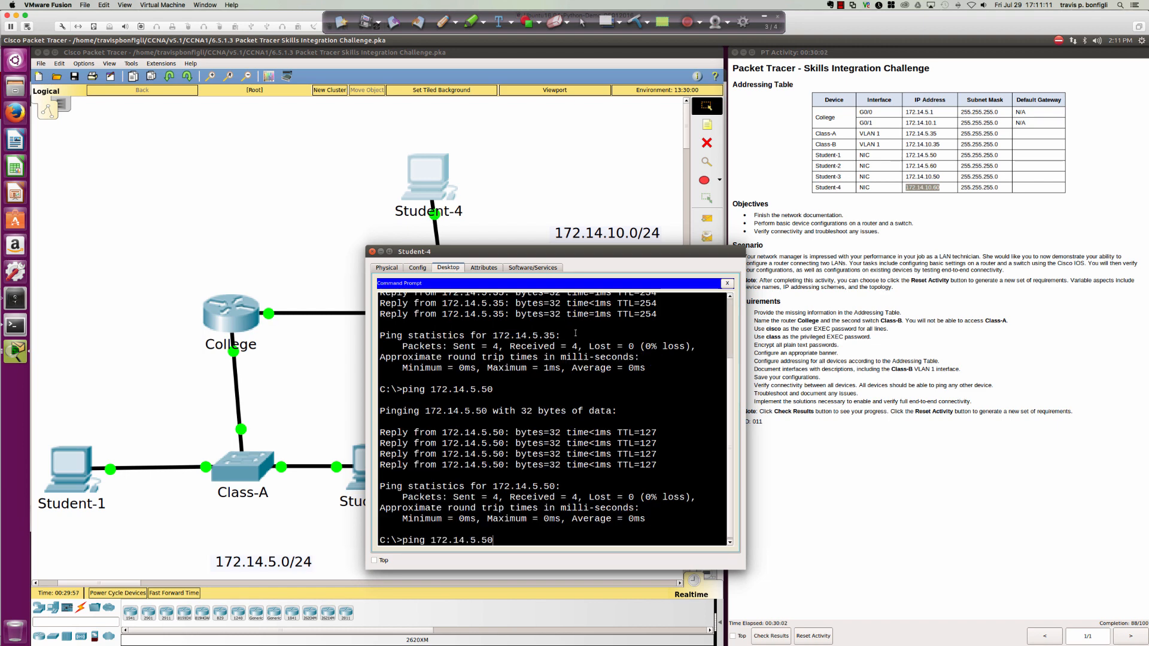
pyautogui.press('BackSpace')
pyautogui.press('BackSpace')
pyautogui.write('60')
pyautogui.press('Return')
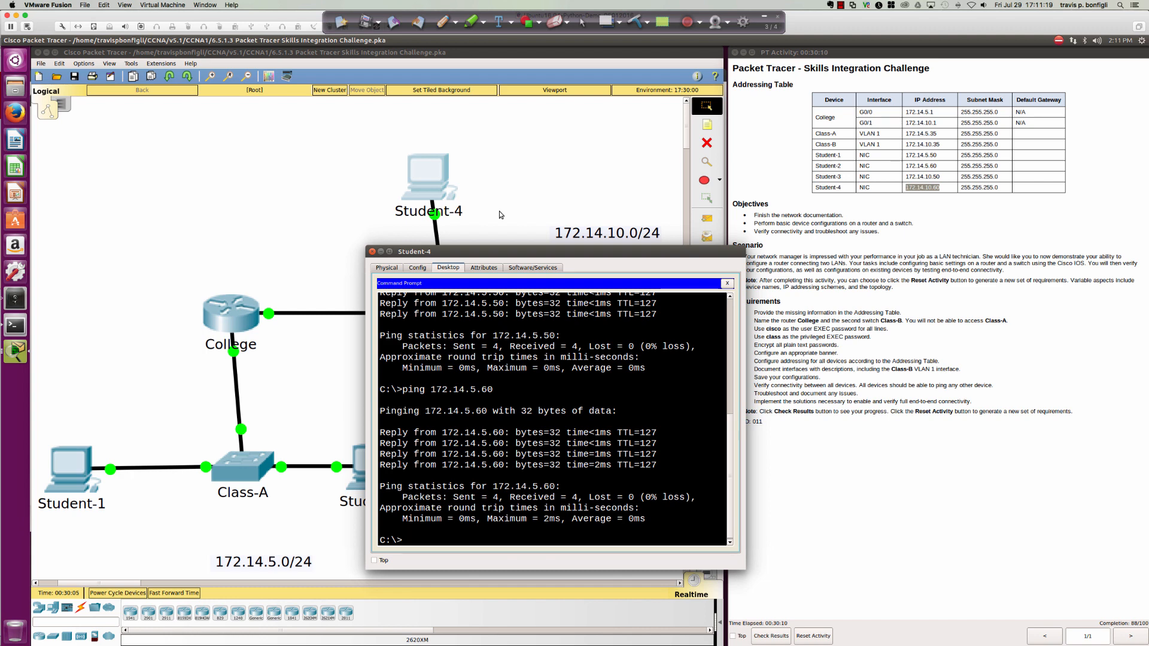
# Close Student-4 and enter 172.14.10.1 as Student-3's default gateway in IP Configuration.
pyautogui.click(371, 251)
pyautogui.click(587, 312)
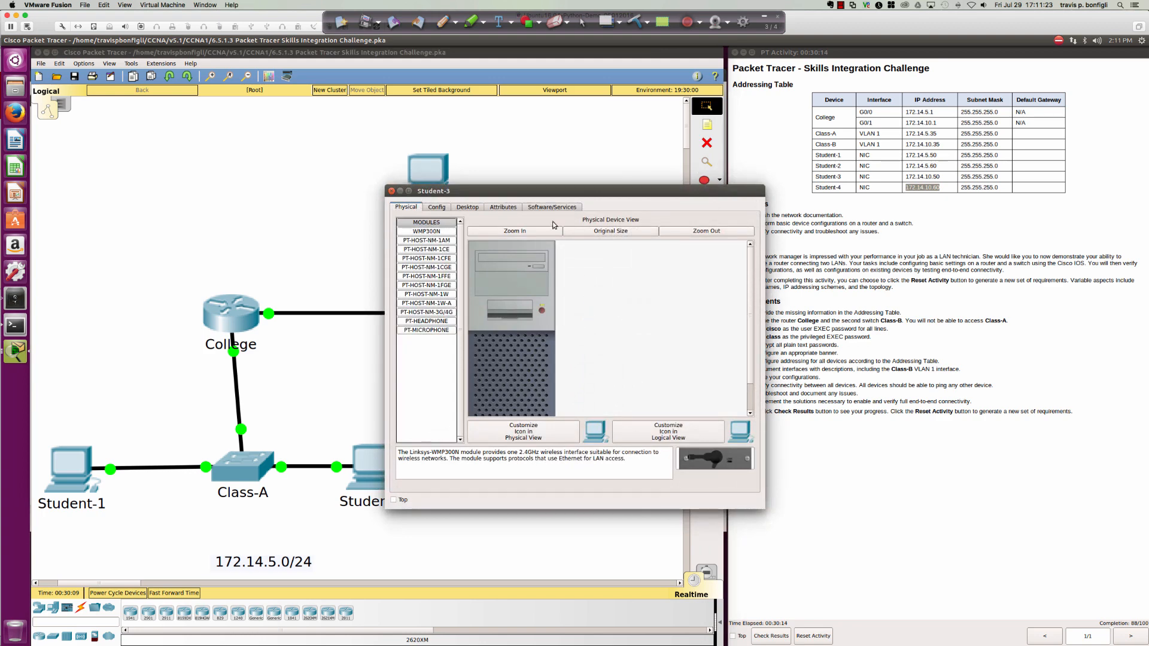
pyautogui.moveTo(545, 192); pyautogui.dragTo(494, 309)
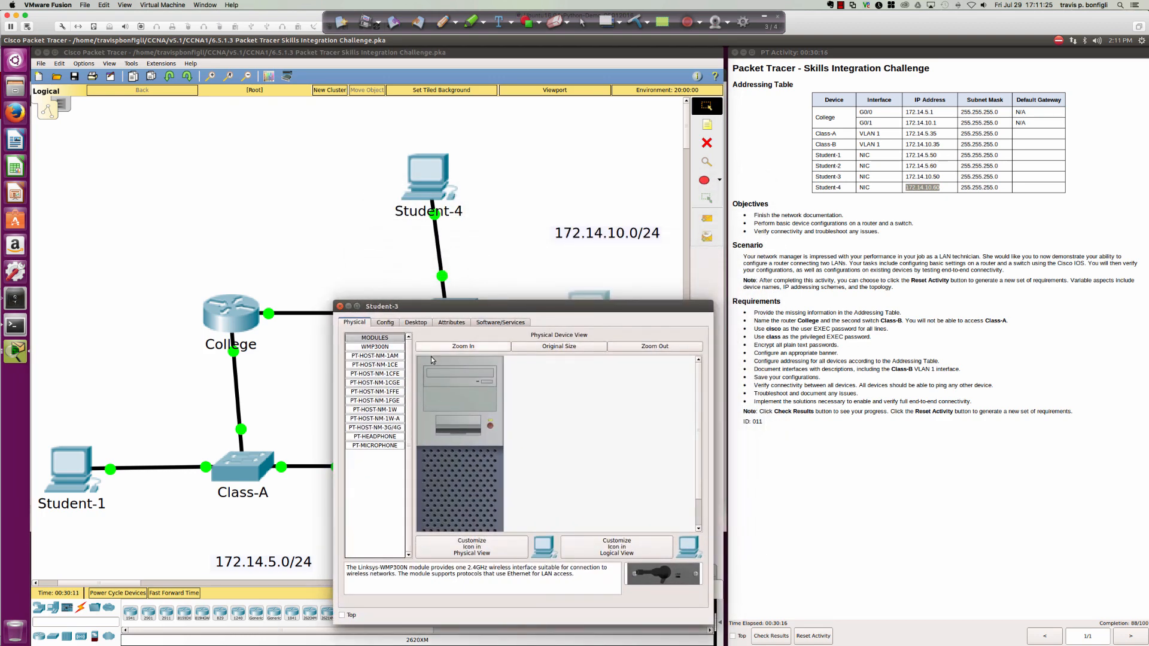
pyautogui.click(416, 322)
pyautogui.click(394, 365)
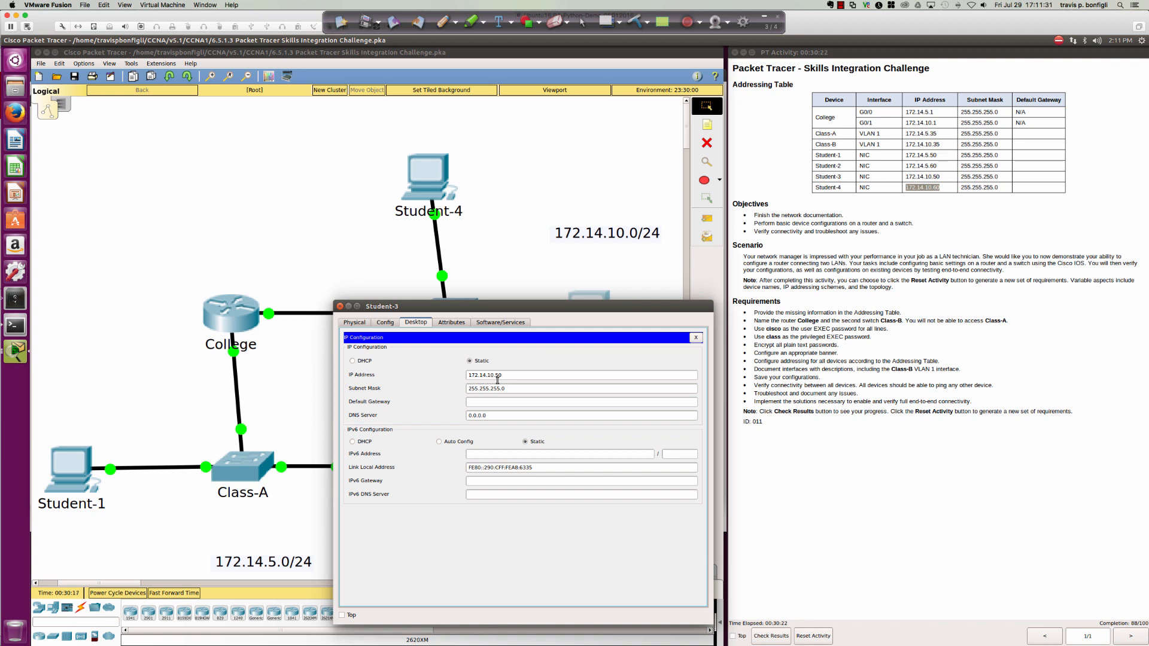
pyautogui.click(485, 401)
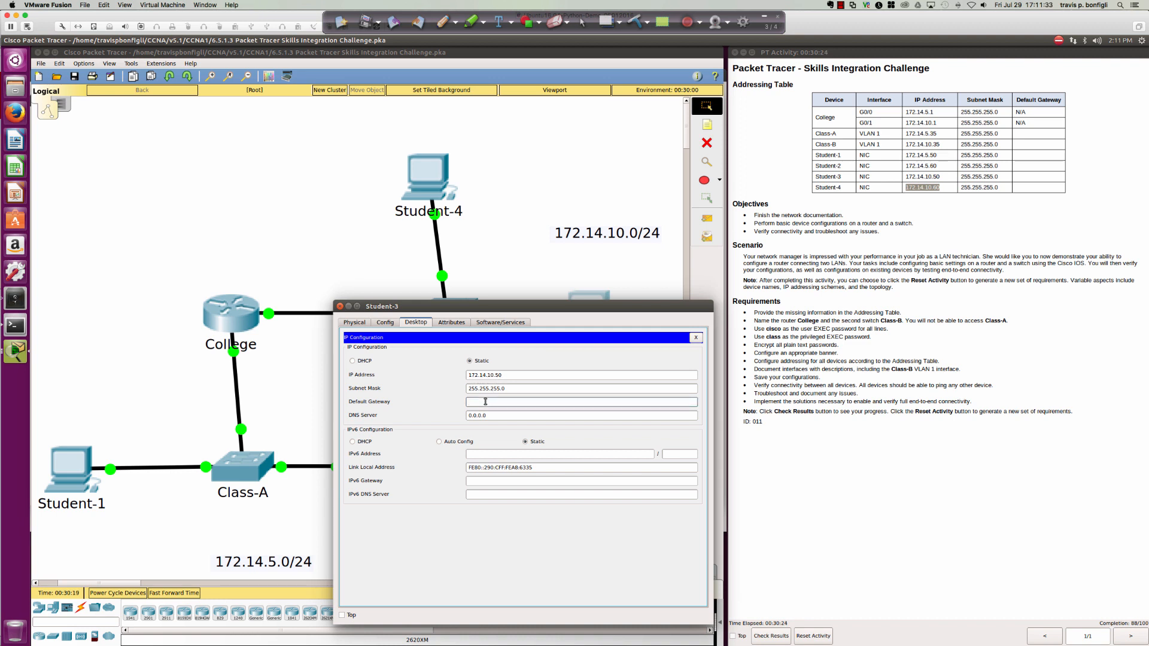
pyautogui.write('172.14.10.1')
pyautogui.press('Tab')
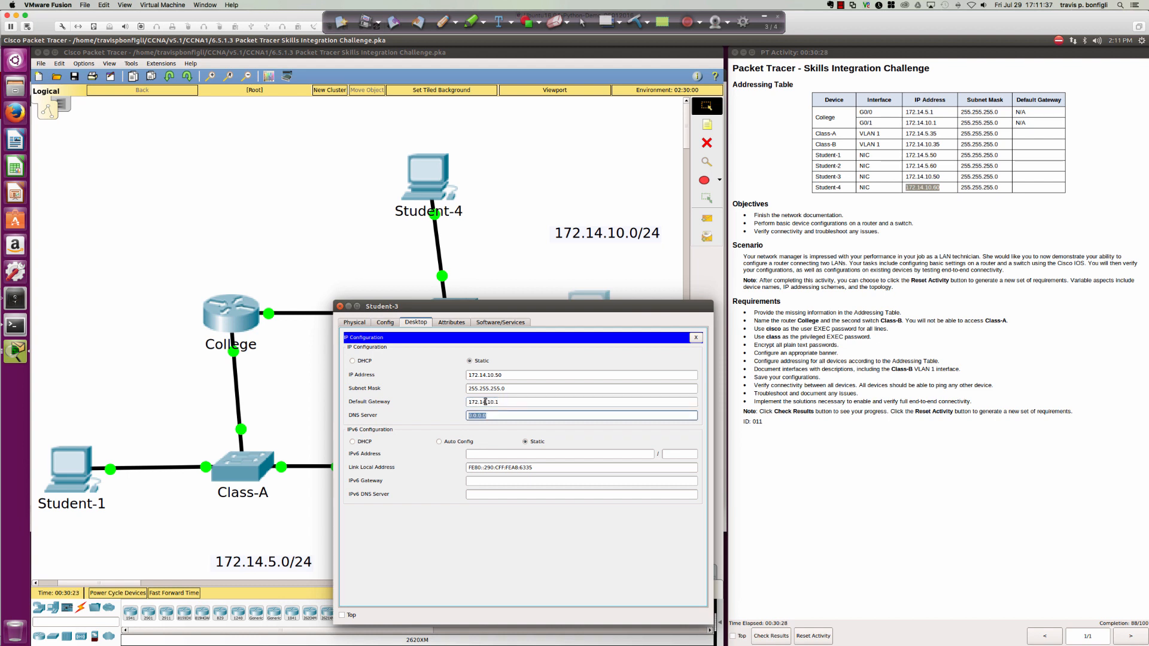
pyautogui.click(696, 337)
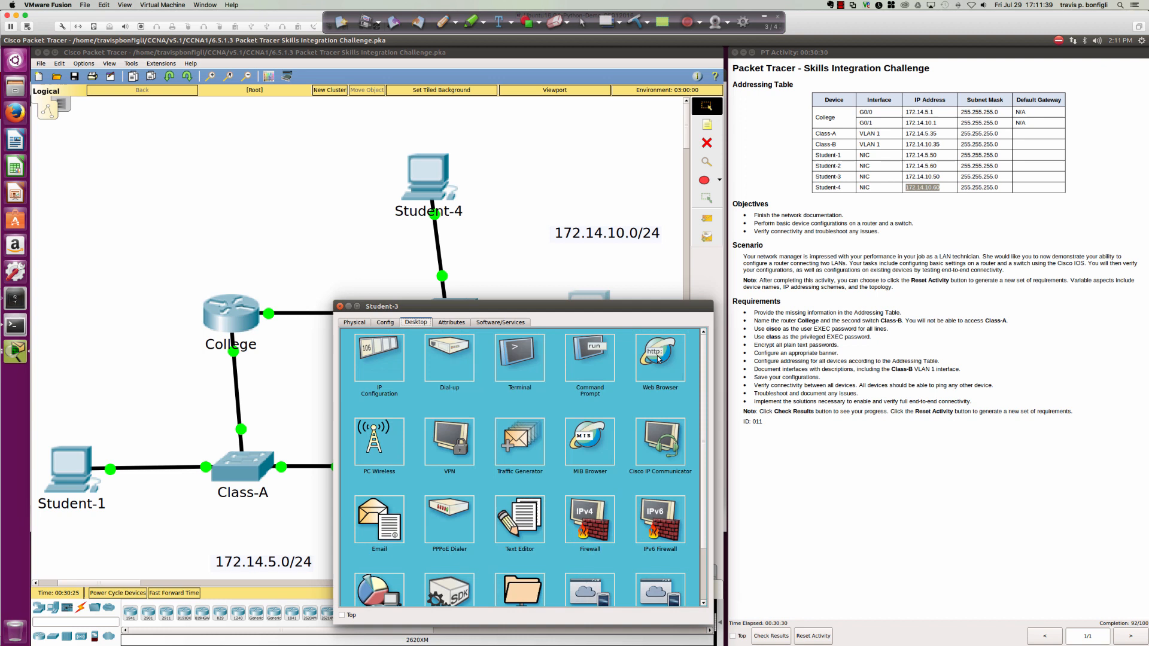
# From Student-3's Command Prompt, ping 172.14.5.50 and 172.14.5.60, then close the window.
pyautogui.click(597, 358)
pyautogui.press('Return')
pyautogui.press('Return')
pyautogui.press('Return')
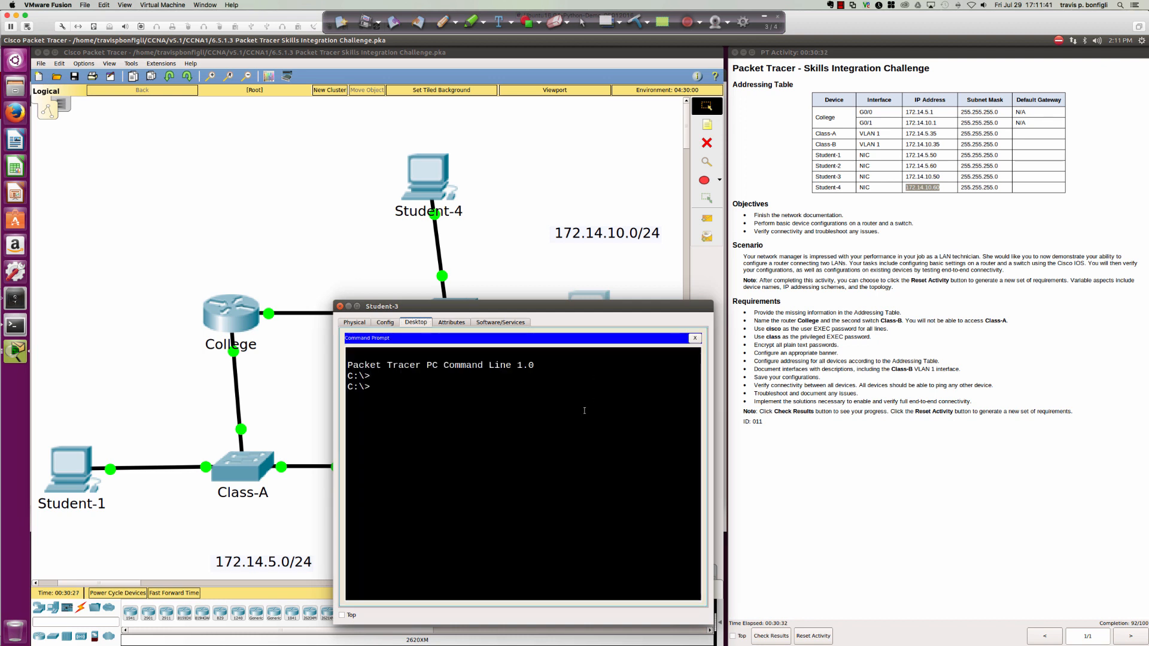
pyautogui.write('ping 172.14.5.50')
pyautogui.press('Return')
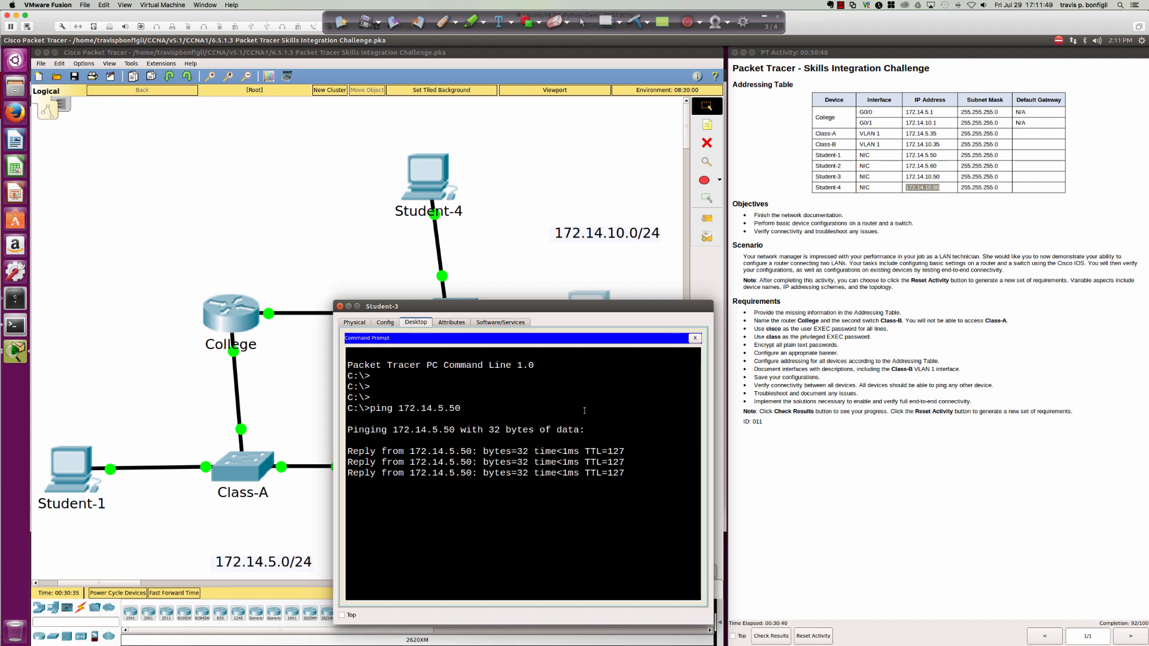
pyautogui.press('Up')
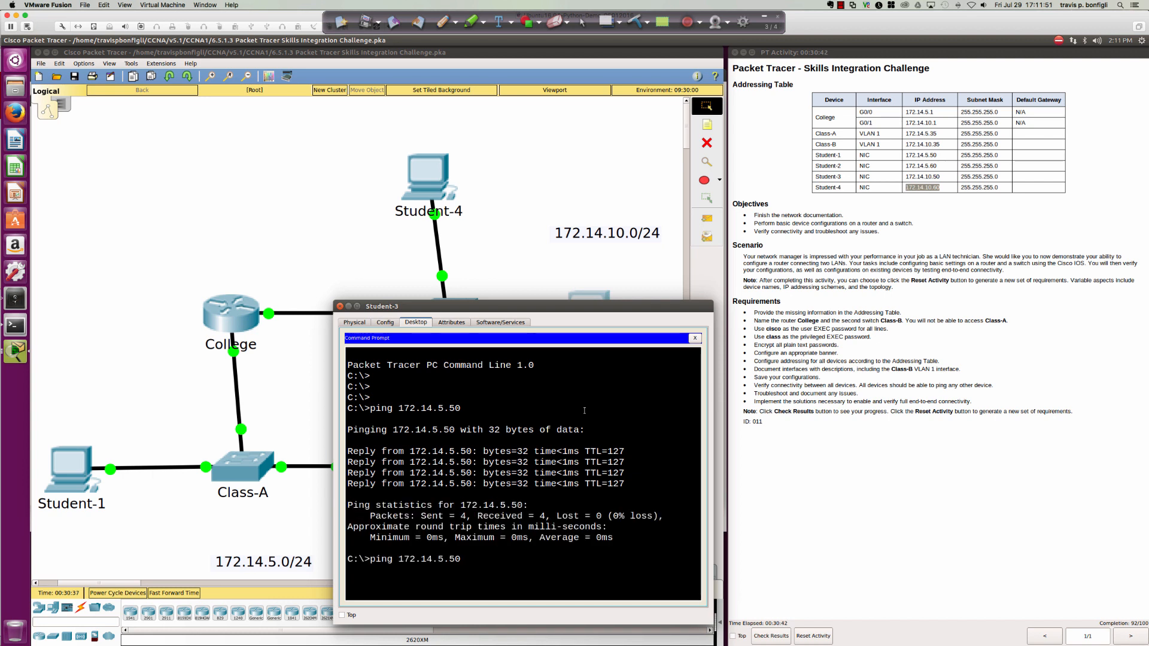
pyautogui.press('BackSpace')
pyautogui.press('BackSpace')
pyautogui.write('60')
pyautogui.press('Return')
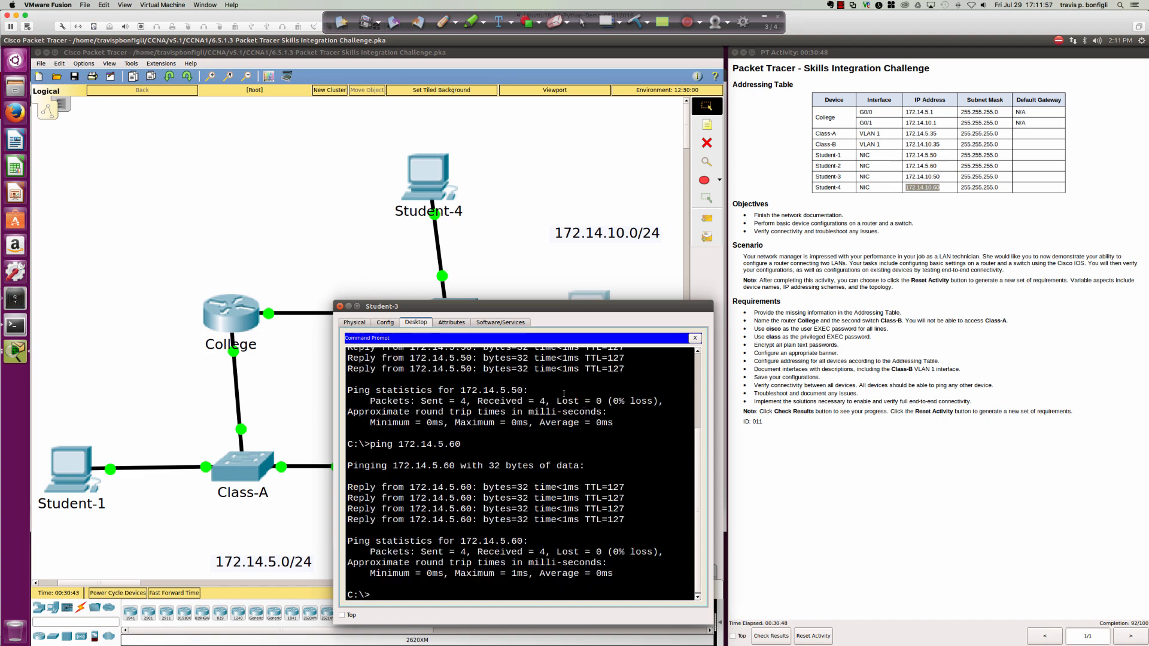
pyautogui.click(340, 306)
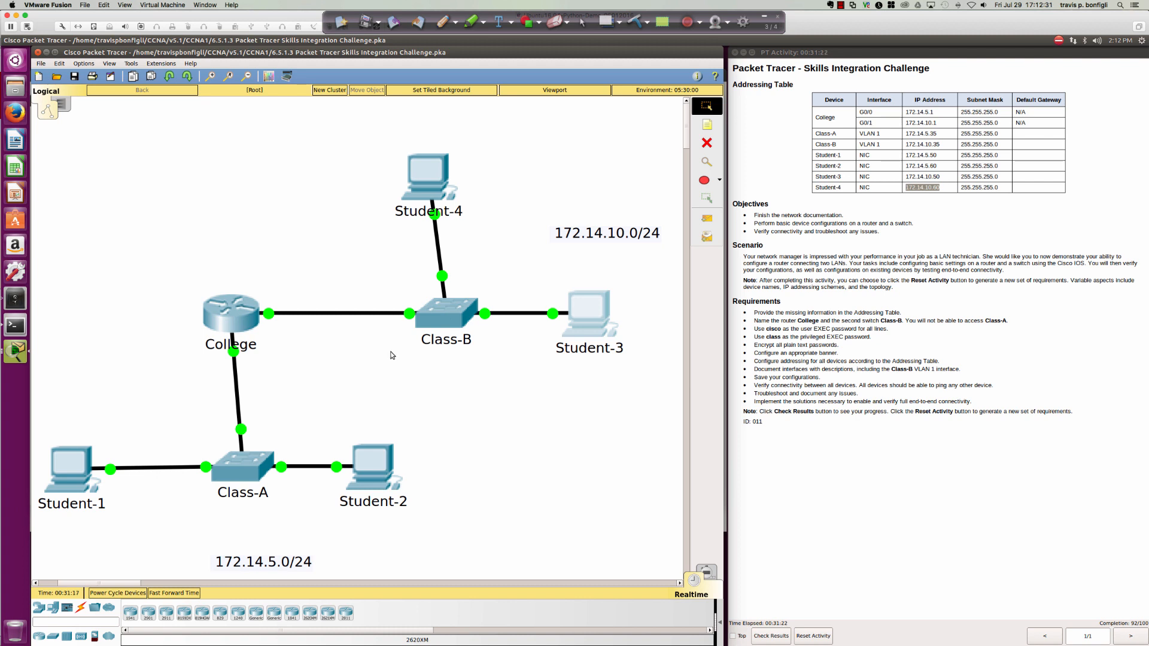
# With the Ink2Go pen, trace the Student-3 to Student-2 path and write 'TRANSIT/DATA' beneath it.
pyautogui.click(443, 22)
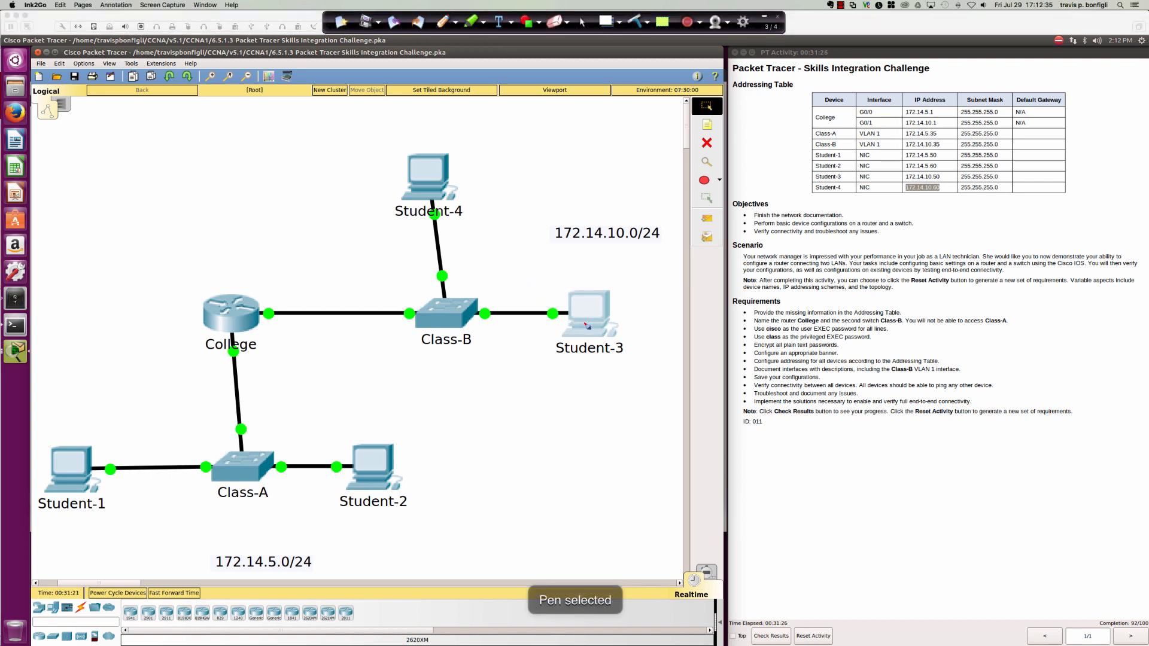
pyautogui.moveTo(592, 320)
pyautogui.mouseDown()
pyautogui.moveTo(290, 321)
pyautogui.moveTo(238, 354)
pyautogui.moveTo(256, 455)
pyautogui.moveTo(346, 460)
pyautogui.moveTo(330, 448)
pyautogui.mouseUp()
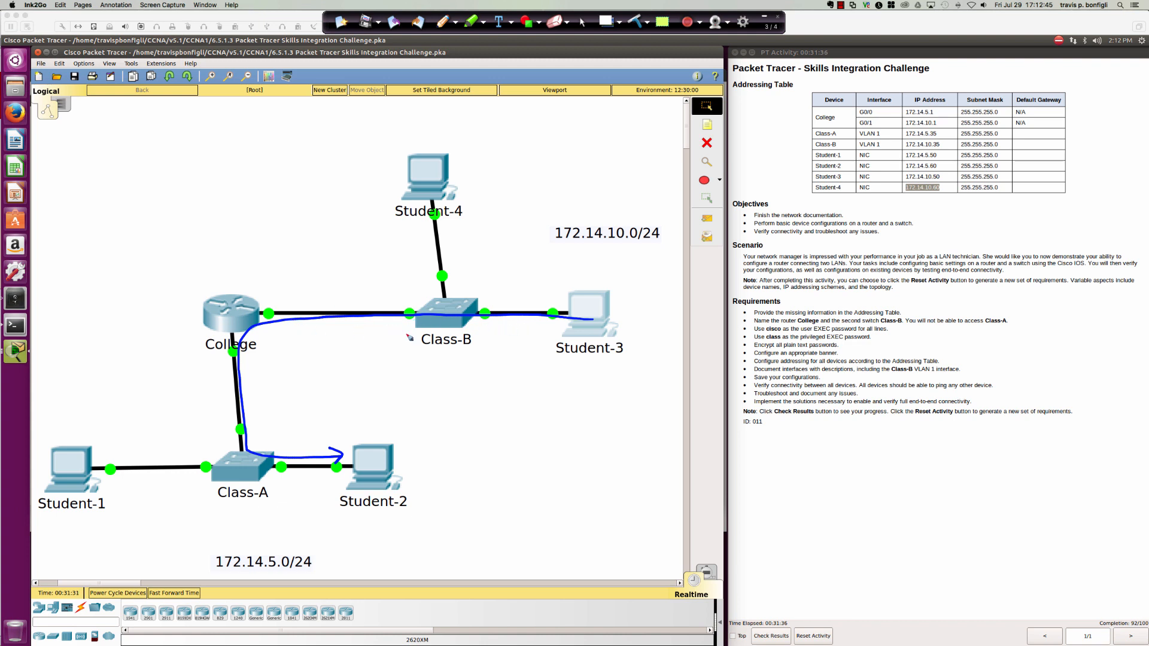
pyautogui.moveTo(310, 409)
pyautogui.mouseDown()
pyautogui.moveTo(310, 432)
pyautogui.moveTo(317, 409)
pyautogui.moveTo(351, 426)
pyautogui.moveTo(365, 405)
pyautogui.moveTo(360, 421)
pyautogui.moveTo(390, 418)
pyautogui.moveTo(402, 392)
pyautogui.mouseUp()
pyautogui.moveTo(381, 418); pyautogui.dragTo(417, 419)
pyautogui.moveTo(403, 398); pyautogui.dragTo(439, 394)
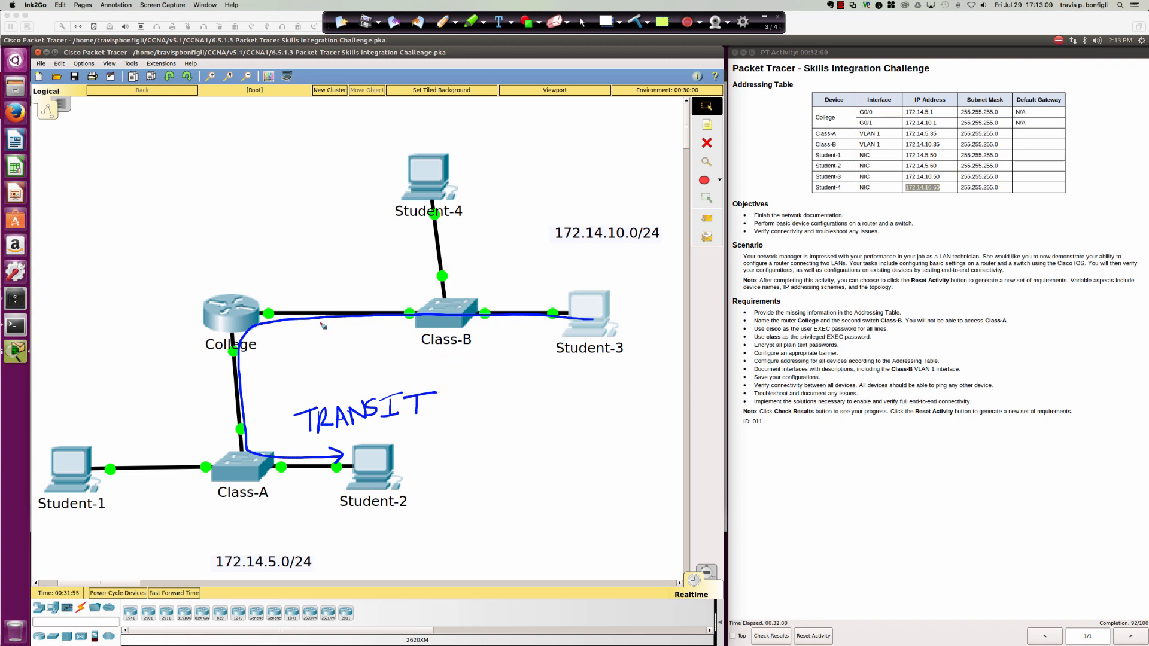
pyautogui.moveTo(457, 373)
pyautogui.mouseDown()
pyautogui.moveTo(428, 419)
pyautogui.moveTo(490, 406)
pyautogui.mouseUp()
pyautogui.moveTo(495, 398)
pyautogui.mouseDown()
pyautogui.moveTo(500, 409)
pyautogui.moveTo(506, 393)
pyautogui.moveTo(517, 409)
pyautogui.moveTo(519, 400)
pyautogui.mouseUp()
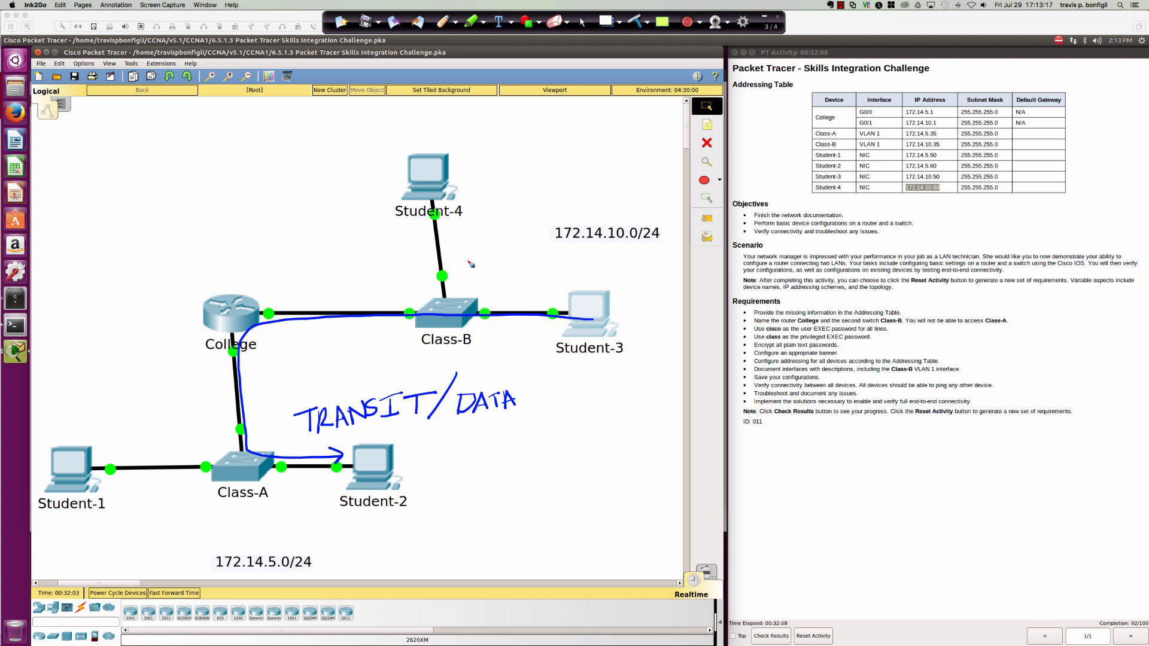
# Circle Class-B, underline the Student-3, Student-2 and Class-B labels, and draw an arrow from Student-3 to Class-B.
pyautogui.moveTo(460, 290)
pyautogui.mouseDown()
pyautogui.moveTo(406, 296)
pyautogui.moveTo(417, 354)
pyautogui.moveTo(485, 356)
pyautogui.moveTo(487, 292)
pyautogui.moveTo(453, 287)
pyautogui.mouseUp()
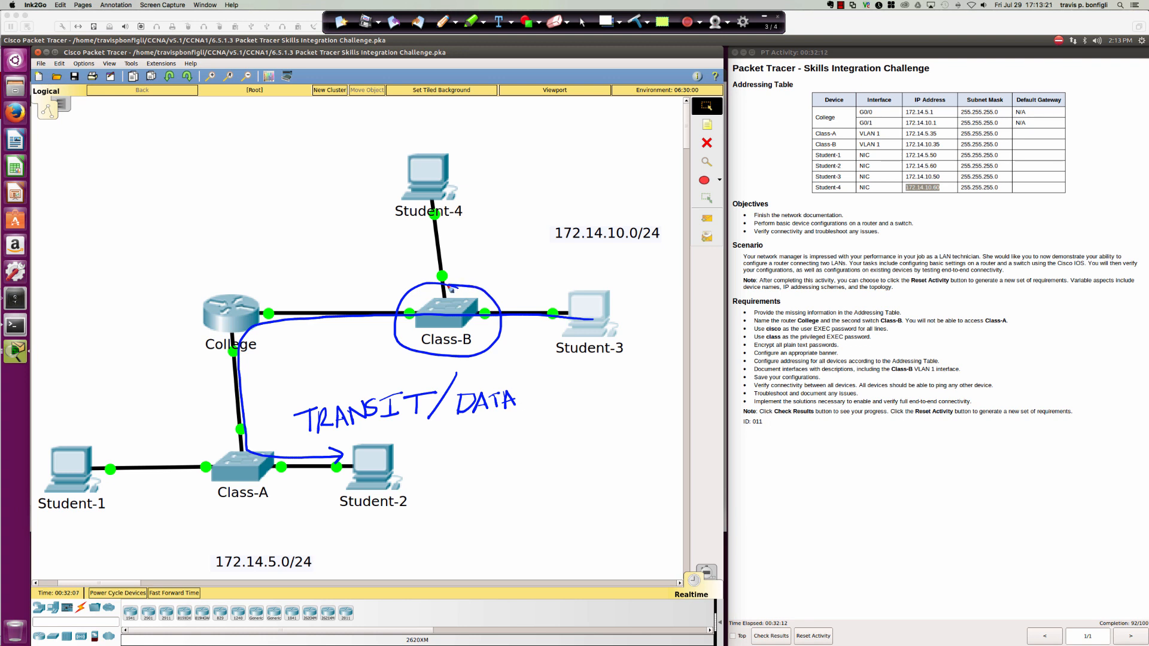
pyautogui.moveTo(561, 358); pyautogui.dragTo(616, 357)
pyautogui.moveTo(344, 510); pyautogui.dragTo(406, 503)
pyautogui.moveTo(593, 302)
pyautogui.mouseDown()
pyautogui.moveTo(491, 287)
pyautogui.moveTo(481, 301)
pyautogui.mouseUp()
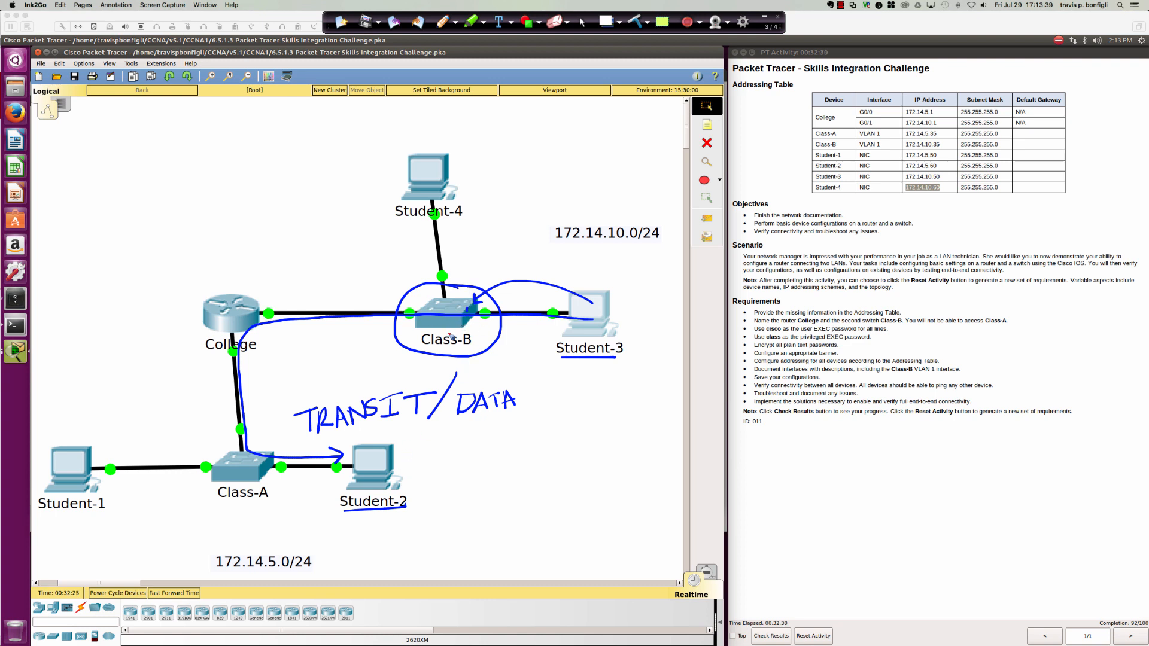
pyautogui.moveTo(434, 351); pyautogui.dragTo(470, 347)
# Circle the Student-2, Student-1, Student-3 and Student-4 PCs in ink.
pyautogui.moveTo(367, 440)
pyautogui.mouseDown()
pyautogui.moveTo(356, 448)
pyautogui.moveTo(383, 442)
pyautogui.mouseUp()
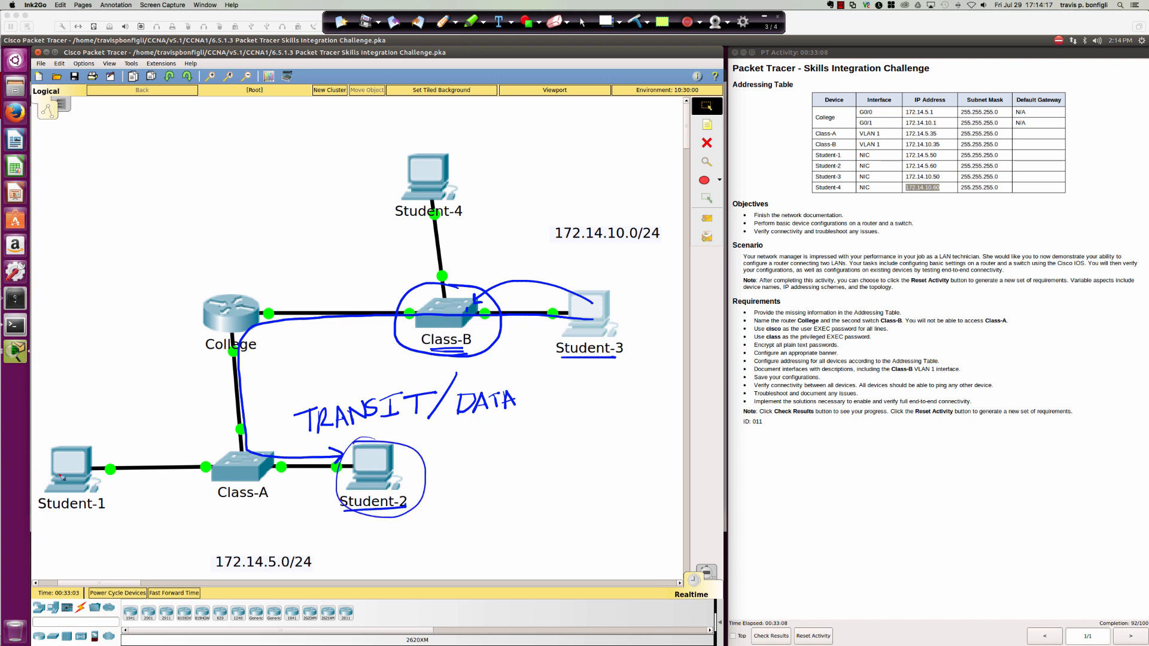
pyautogui.moveTo(44, 478)
pyautogui.mouseDown()
pyautogui.moveTo(126, 496)
pyautogui.moveTo(48, 473)
pyautogui.mouseUp()
pyautogui.moveTo(571, 323)
pyautogui.mouseDown()
pyautogui.moveTo(555, 371)
pyautogui.moveTo(573, 325)
pyautogui.mouseUp()
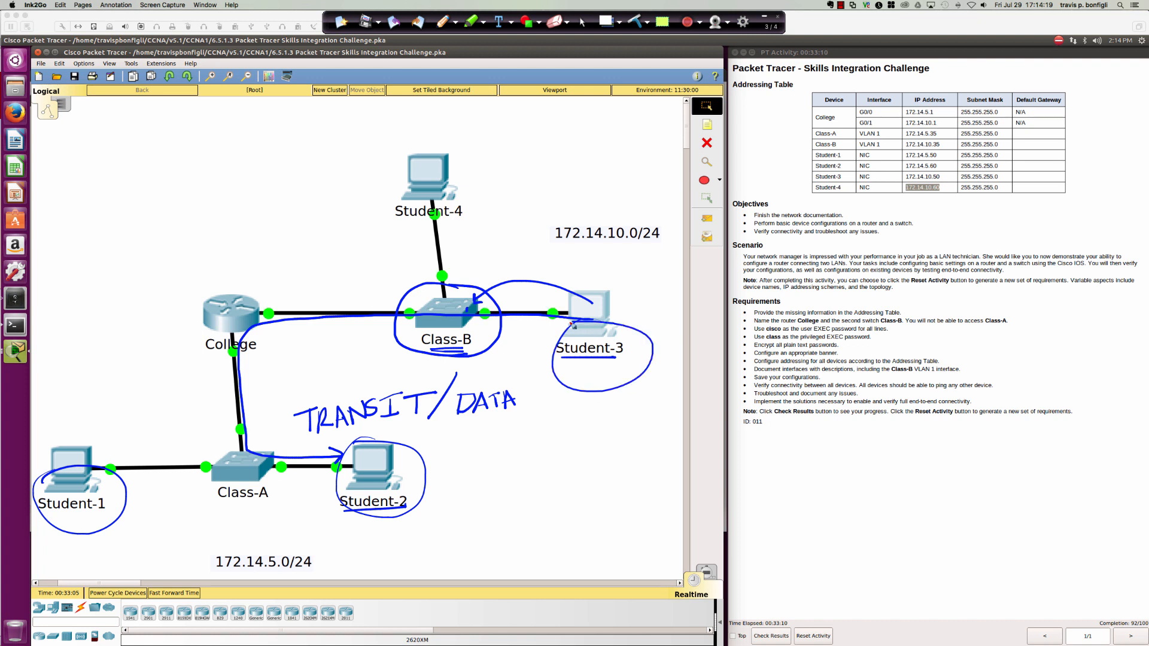
pyautogui.moveTo(422, 173)
pyautogui.mouseDown()
pyautogui.moveTo(394, 206)
pyautogui.moveTo(425, 179)
pyautogui.moveTo(409, 180)
pyautogui.mouseUp()
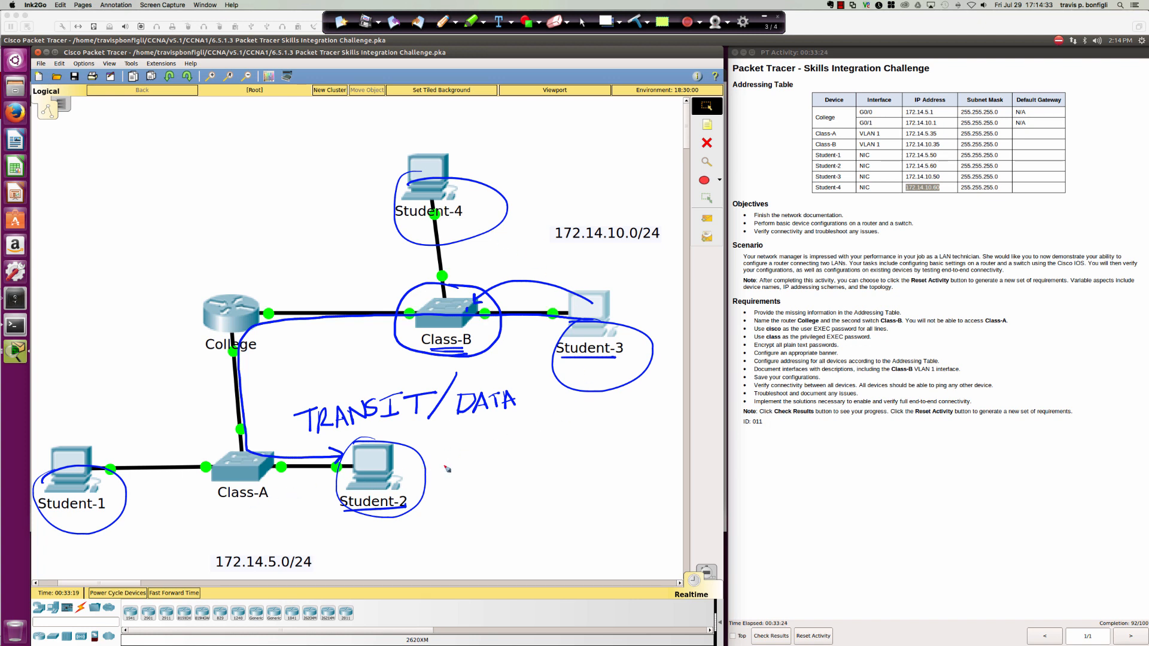
# Write and box a 'Default GWY' ink note, with arrows to Student-3 and Student-2.
pyautogui.moveTo(492, 445)
pyautogui.mouseDown()
pyautogui.moveTo(498, 478)
pyautogui.moveTo(530, 467)
pyautogui.moveTo(536, 450)
pyautogui.moveTo(553, 456)
pyautogui.moveTo(582, 440)
pyautogui.moveTo(593, 415)
pyautogui.mouseUp()
pyautogui.moveTo(544, 478)
pyautogui.mouseDown()
pyautogui.moveTo(546, 494)
pyautogui.moveTo(606, 463)
pyautogui.moveTo(598, 489)
pyautogui.mouseUp()
pyautogui.moveTo(578, 405)
pyautogui.mouseDown()
pyautogui.moveTo(468, 443)
pyautogui.moveTo(660, 486)
pyautogui.moveTo(551, 438)
pyautogui.mouseUp()
pyautogui.moveTo(618, 426)
pyautogui.mouseDown()
pyautogui.moveTo(621, 390)
pyautogui.moveTo(628, 397)
pyautogui.mouseUp()
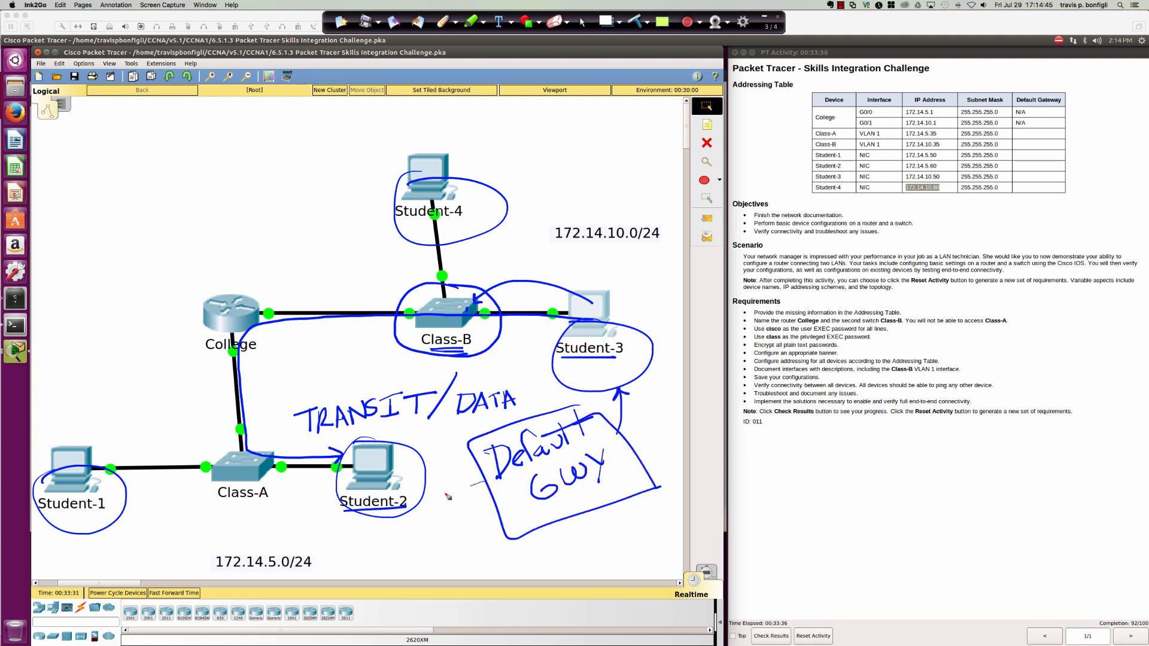
pyautogui.moveTo(484, 481); pyautogui.dragTo(440, 497)
pyautogui.moveTo(444, 477)
pyautogui.mouseDown()
pyautogui.moveTo(439, 500)
pyautogui.moveTo(464, 503)
pyautogui.mouseUp()
# Draw curved arrows from the note toward the lower left and Student-4, and from Student-1 over College.
pyautogui.moveTo(509, 510)
pyautogui.mouseDown()
pyautogui.moveTo(347, 541)
pyautogui.moveTo(203, 527)
pyautogui.moveTo(236, 531)
pyautogui.mouseUp()
pyautogui.moveTo(633, 440)
pyautogui.mouseDown()
pyautogui.moveTo(675, 359)
pyautogui.moveTo(463, 217)
pyautogui.moveTo(486, 208)
pyautogui.mouseUp()
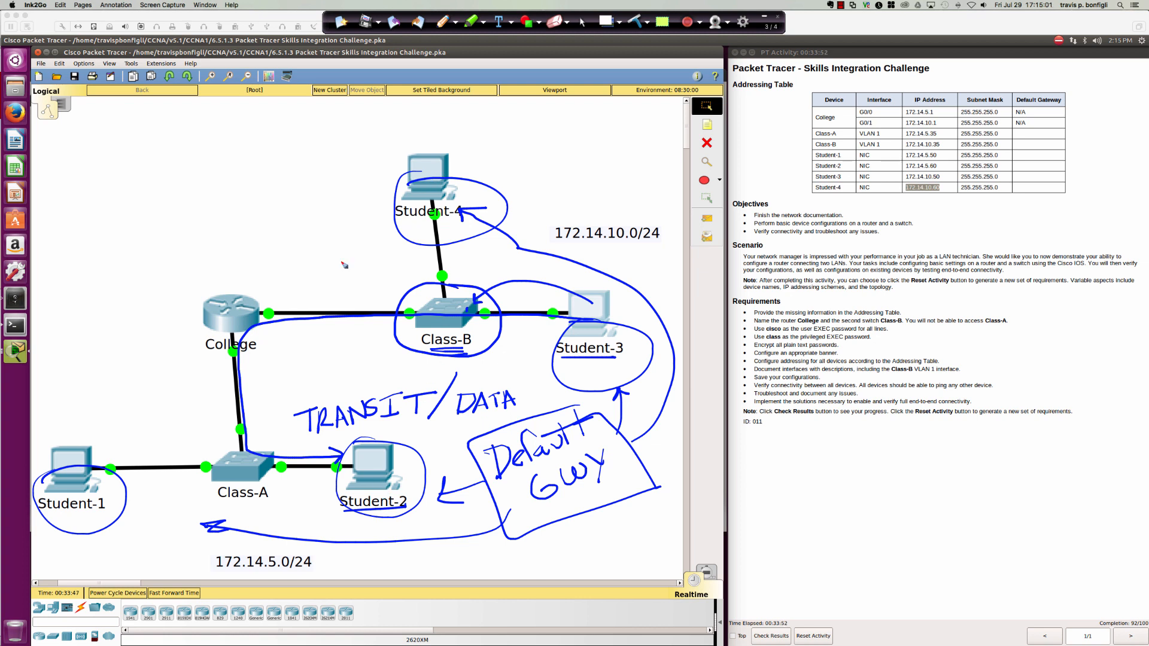
pyautogui.moveTo(71, 446)
pyautogui.mouseDown()
pyautogui.moveTo(76, 362)
pyautogui.moveTo(385, 143)
pyautogui.moveTo(367, 172)
pyautogui.mouseUp()
pyautogui.moveTo(344, 153); pyautogui.dragTo(386, 143)
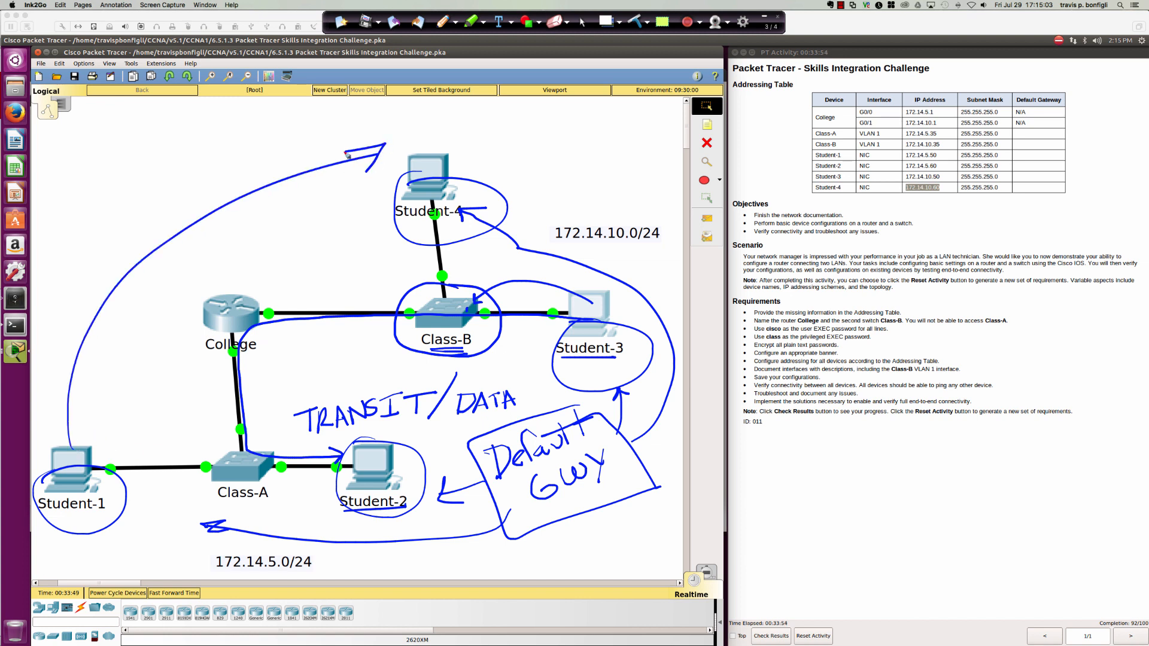
# Circle the 172.14.5.0/24 label, underline the 10 in 172.14.10.0/24, then clear all ink.
pyautogui.moveTo(243, 540)
pyautogui.mouseDown()
pyautogui.moveTo(311, 590)
pyautogui.moveTo(250, 541)
pyautogui.mouseUp()
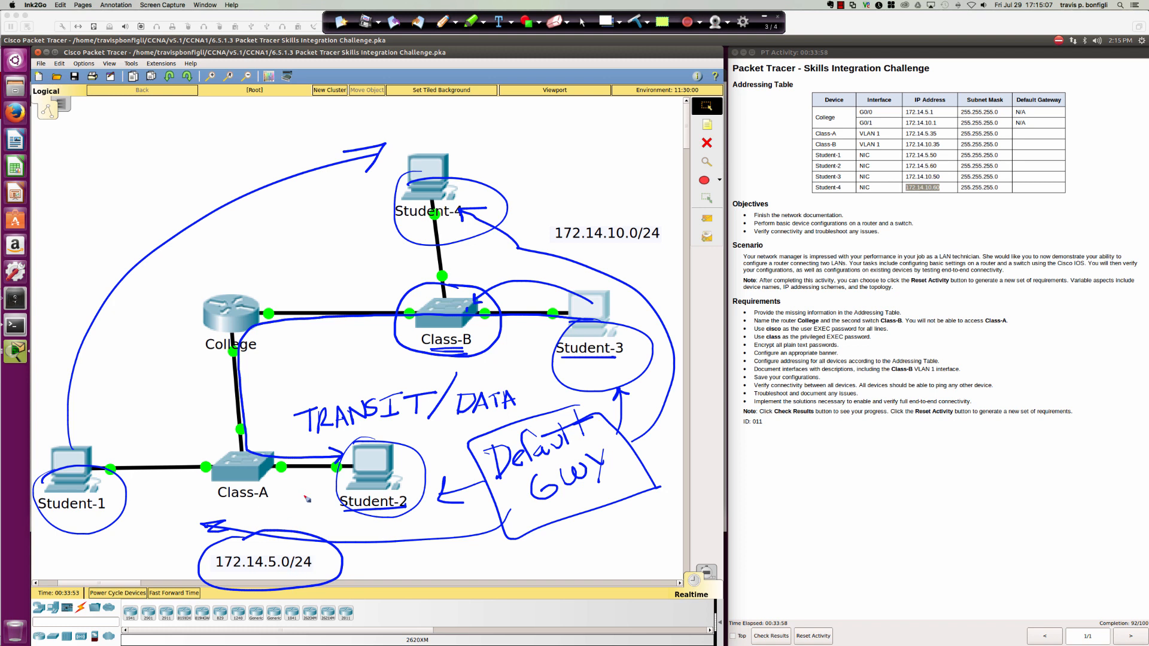
pyautogui.moveTo(606, 244); pyautogui.dragTo(624, 243)
pyautogui.click(637, 23)
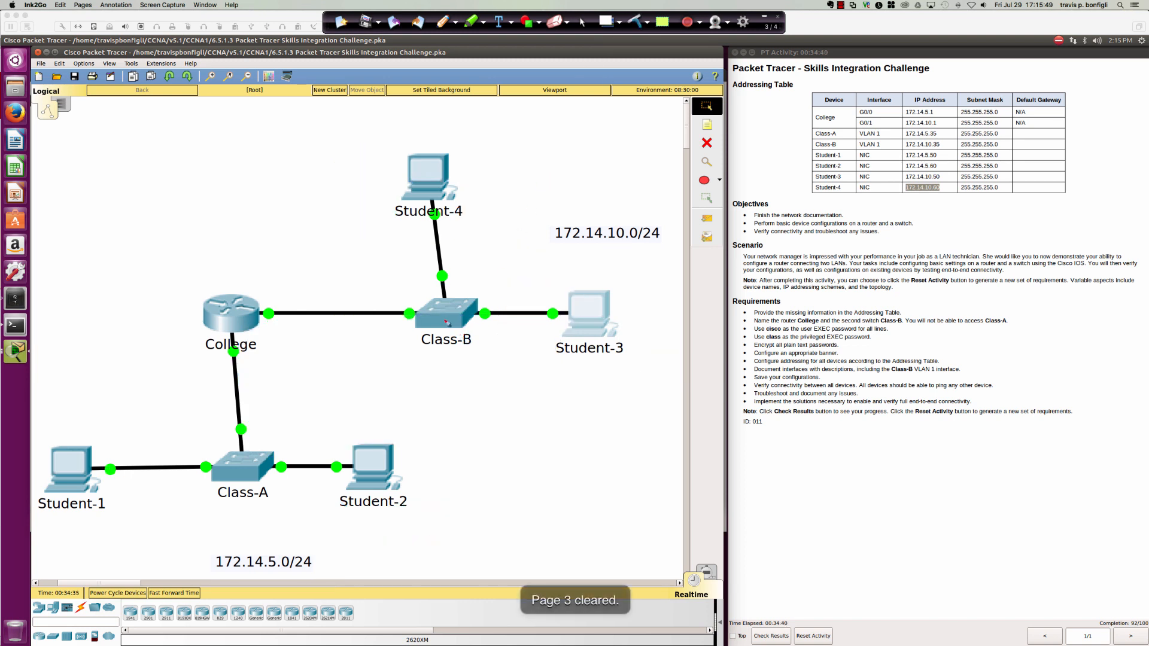
# Turn off the ink pen and, in Class-B's CLI under conf t, set ip default-gateway 172.14.10.1.
pyautogui.click(581, 23)
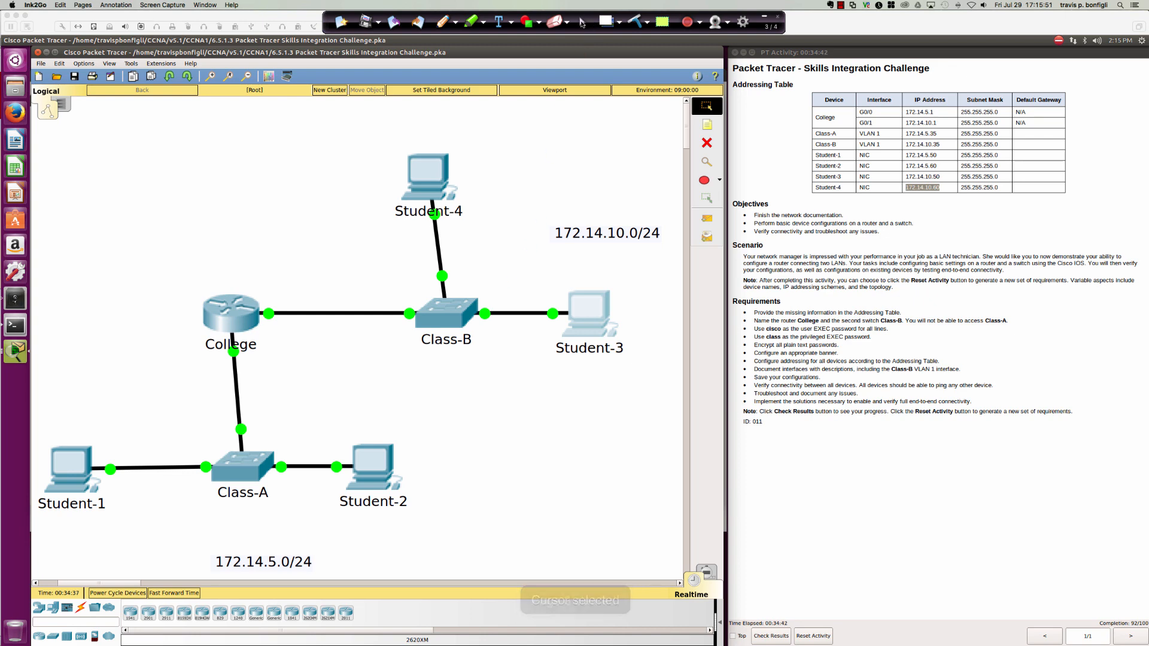
pyautogui.click(449, 315)
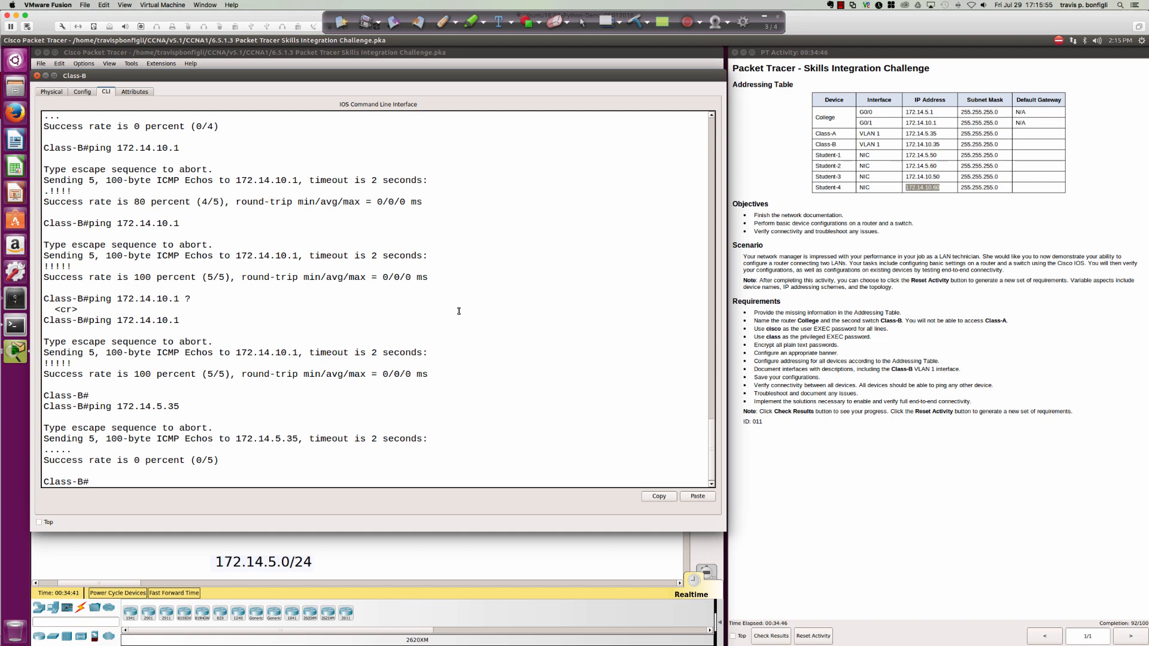
pyautogui.press('Return')
pyautogui.press('Return')
pyautogui.press('Return')
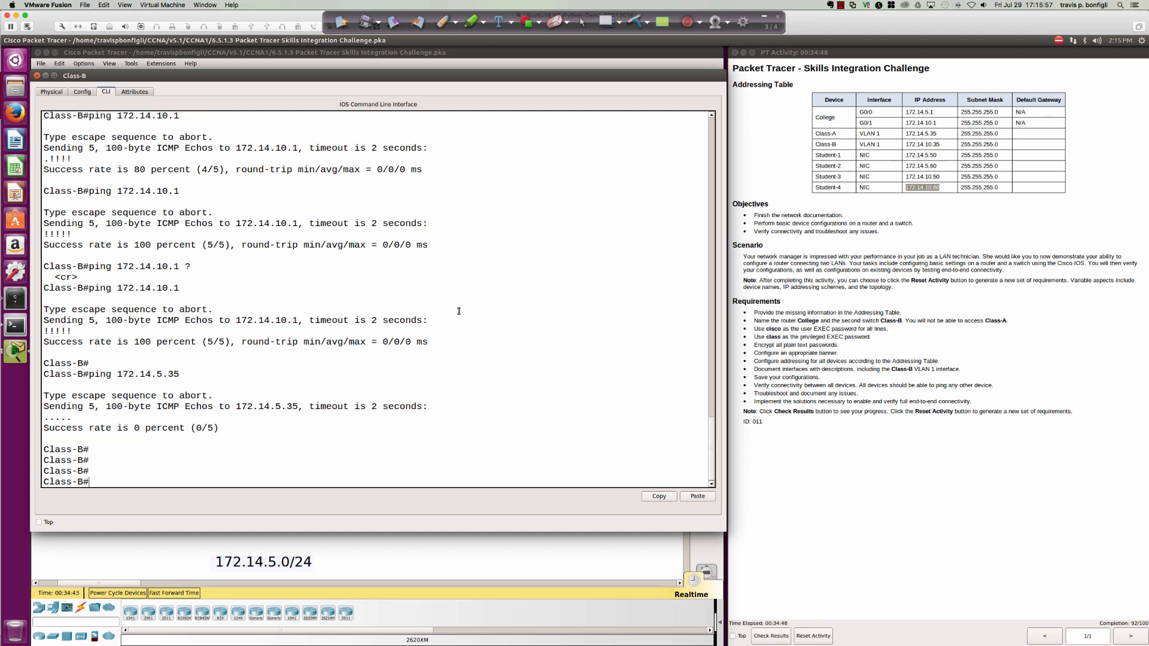
pyautogui.press('Return')
pyautogui.press('Return')
pyautogui.write('conf t')
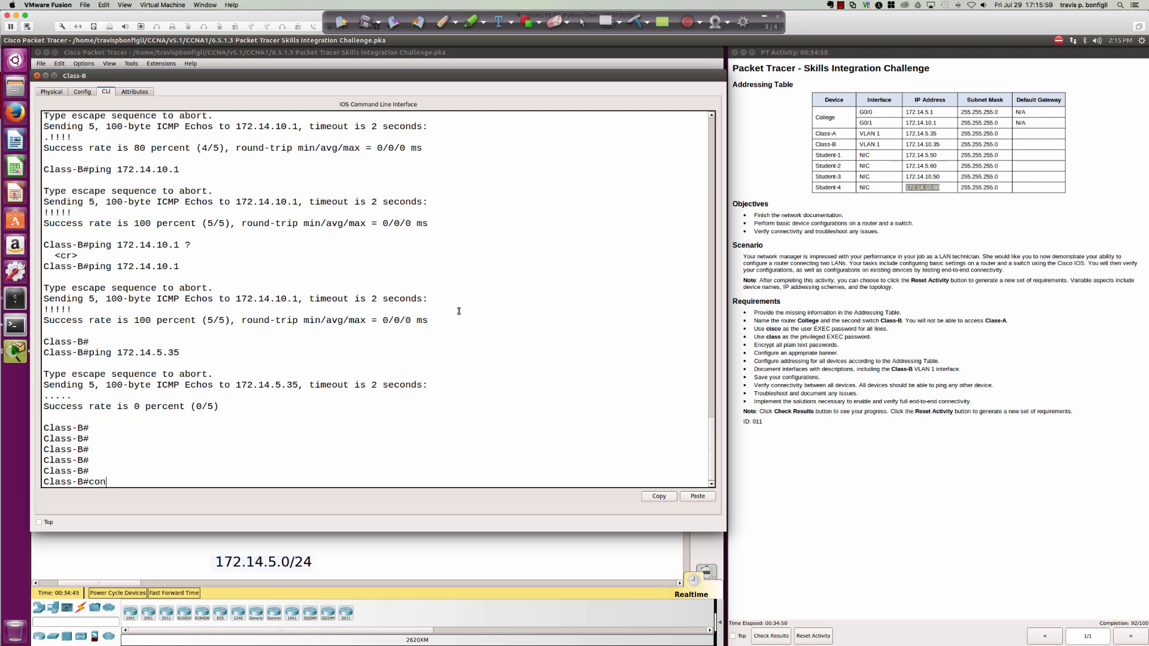
pyautogui.press('Return')
pyautogui.write('ip def')
pyautogui.press('Tab')
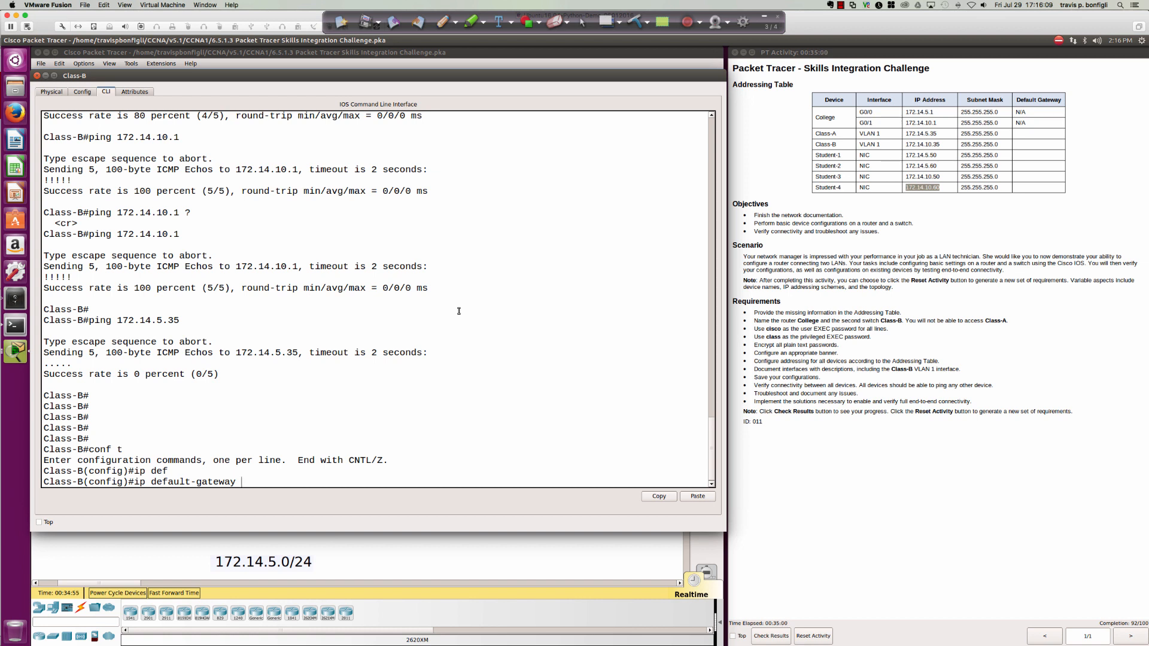
pyautogui.write('172.14.10.1')
pyautogui.press('Return')
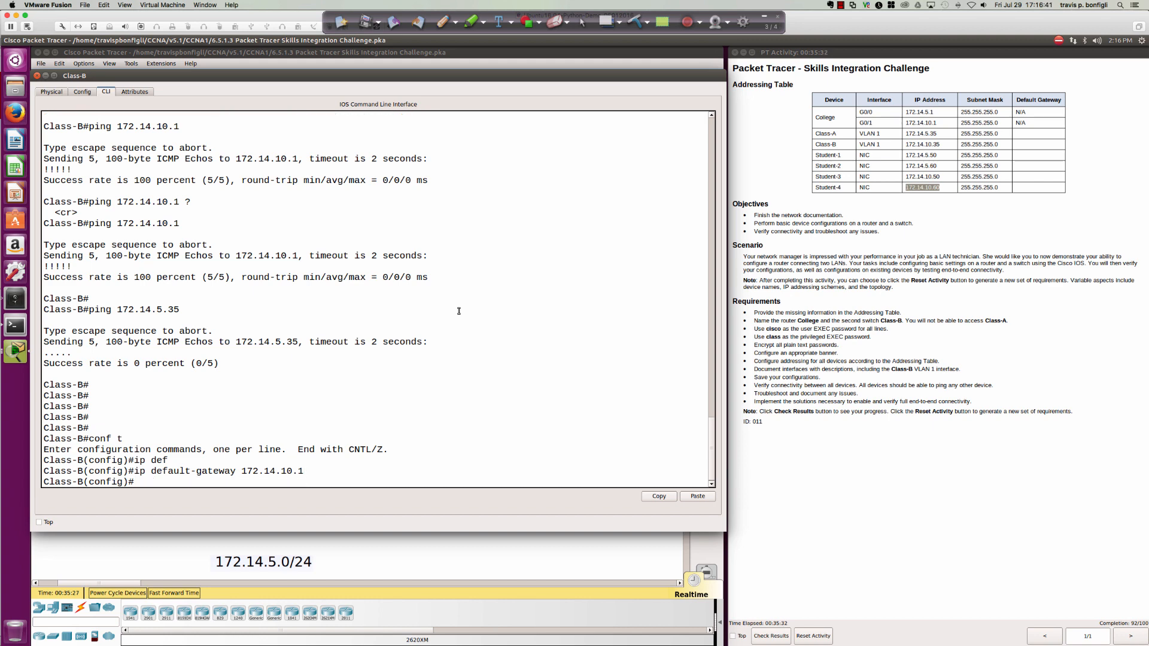
# From Student-1's Command Prompt, ping 172.14.10.35.
pyautogui.click(476, 547)
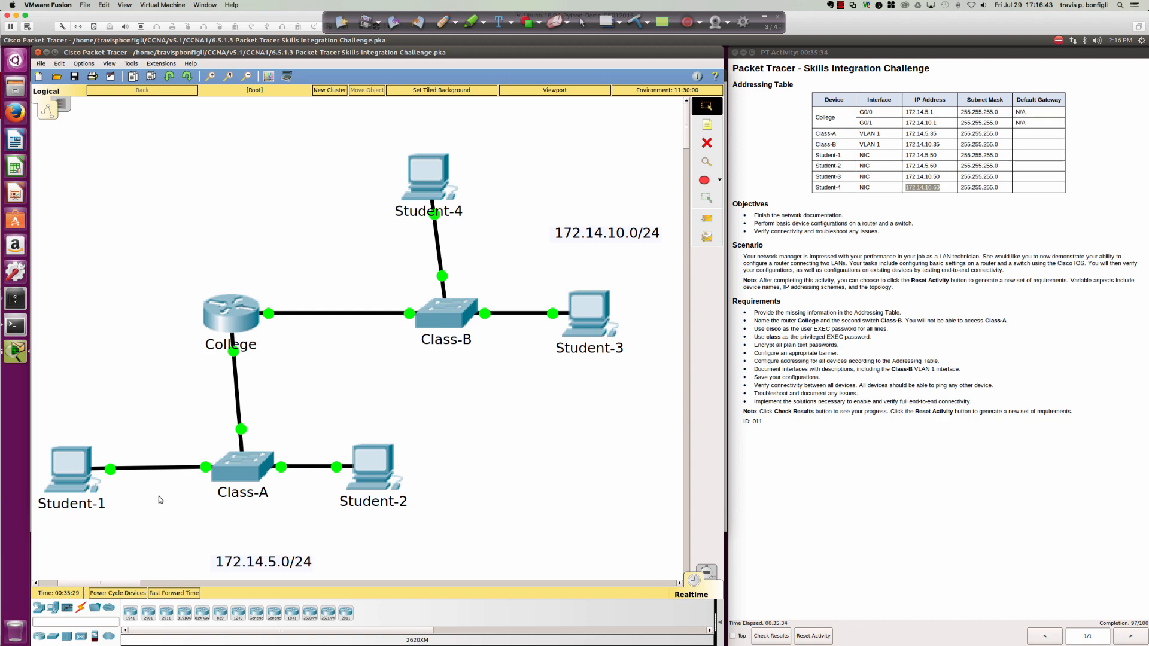
pyautogui.click(74, 476)
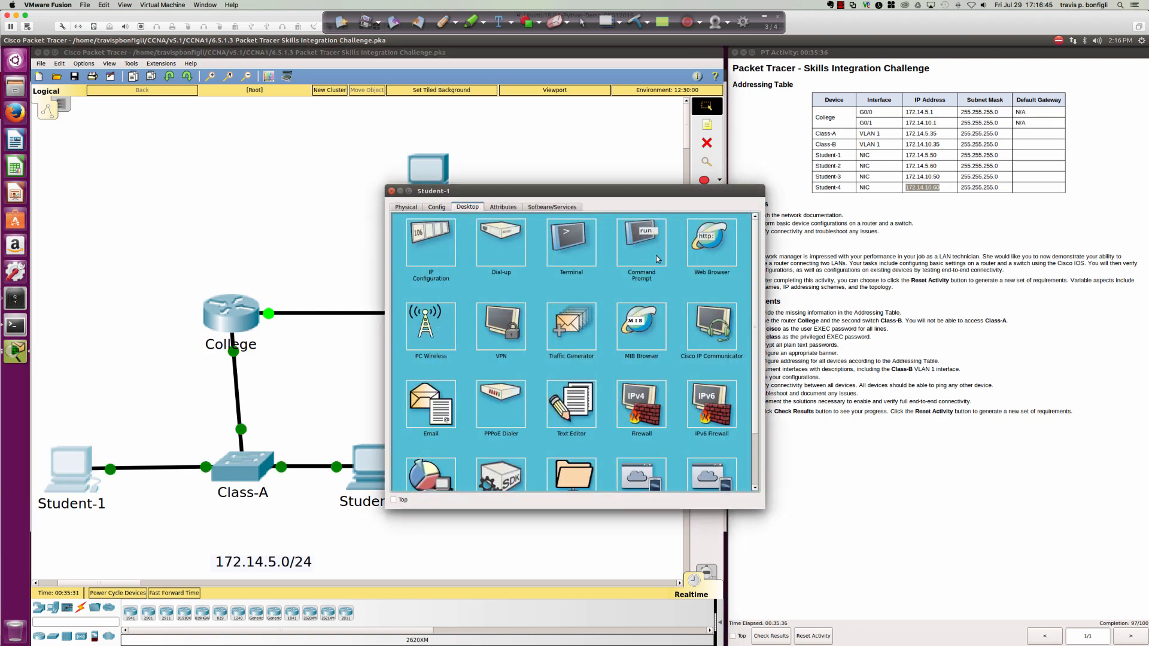
pyautogui.click(643, 280)
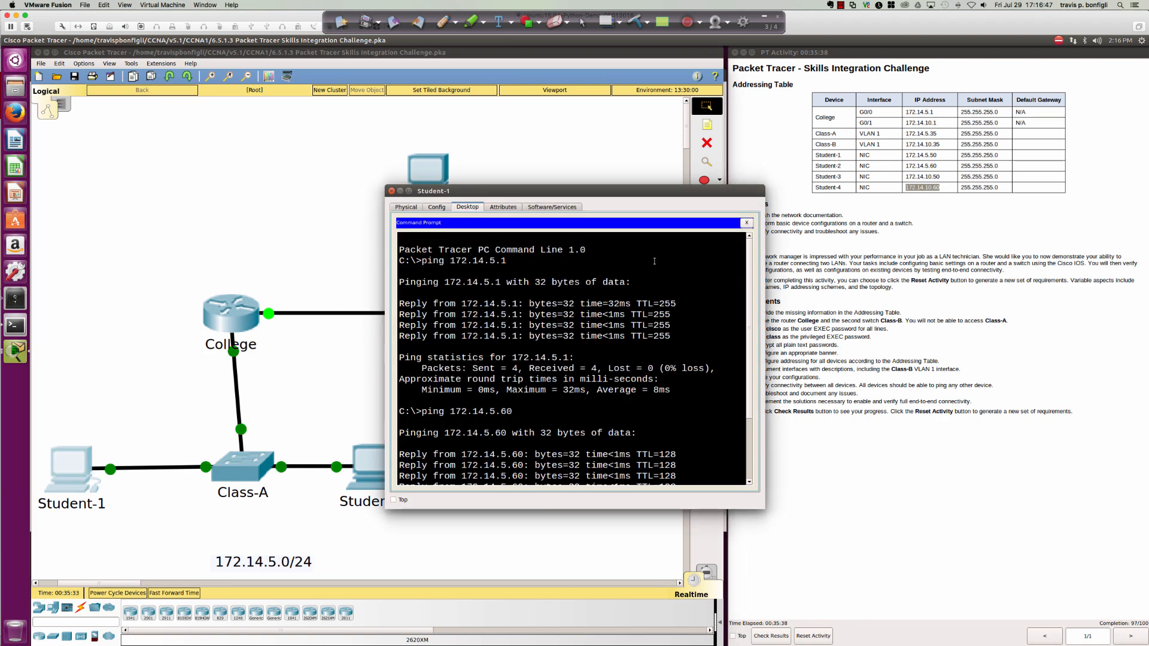
pyautogui.press('Return')
pyautogui.press('Return')
pyautogui.press('Return')
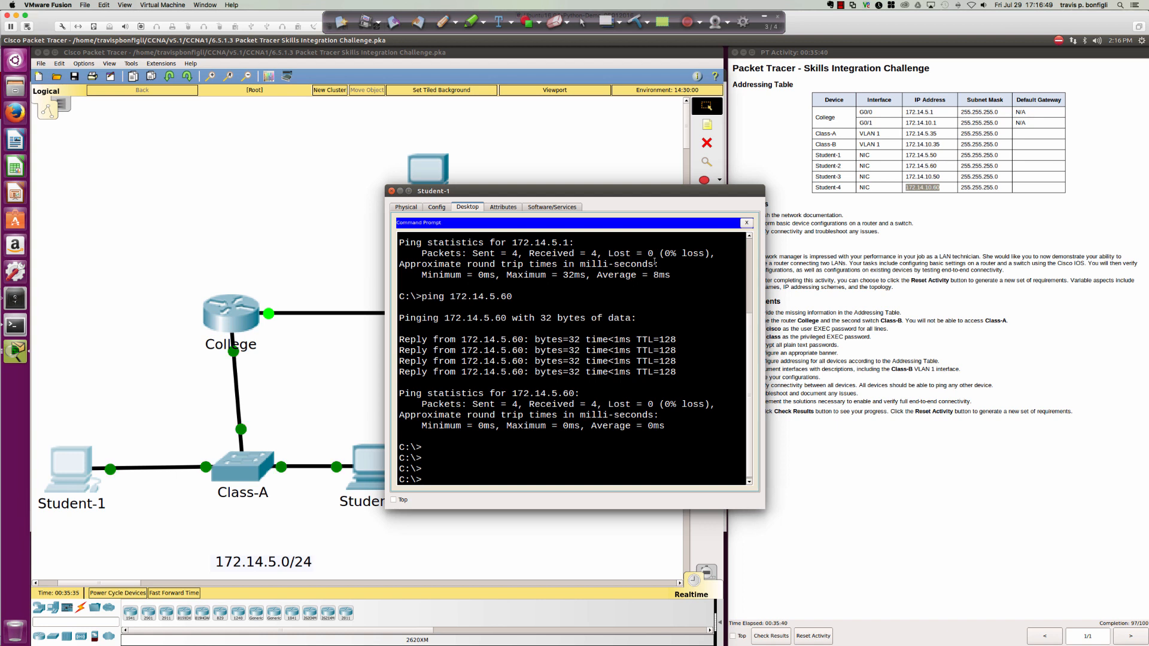
pyautogui.write('ping 172.14.10.35')
pyautogui.press('Return')
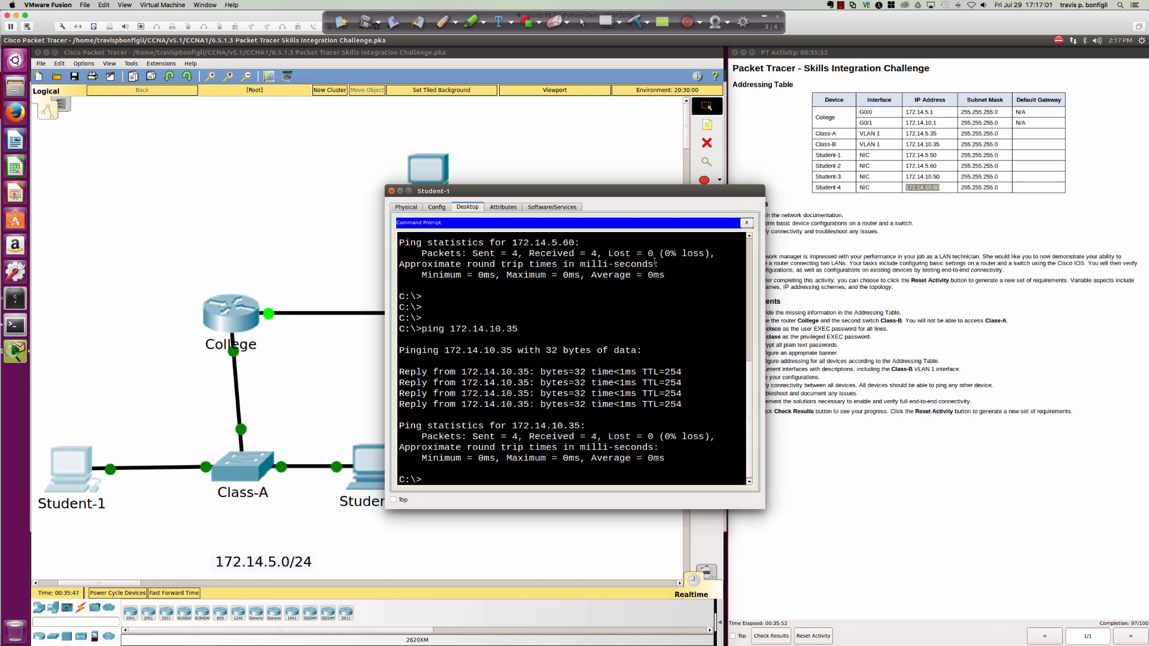
# Edit the recalled ping command and ping 172.14.10.60 from Student-1.
pyautogui.click(536, 157)
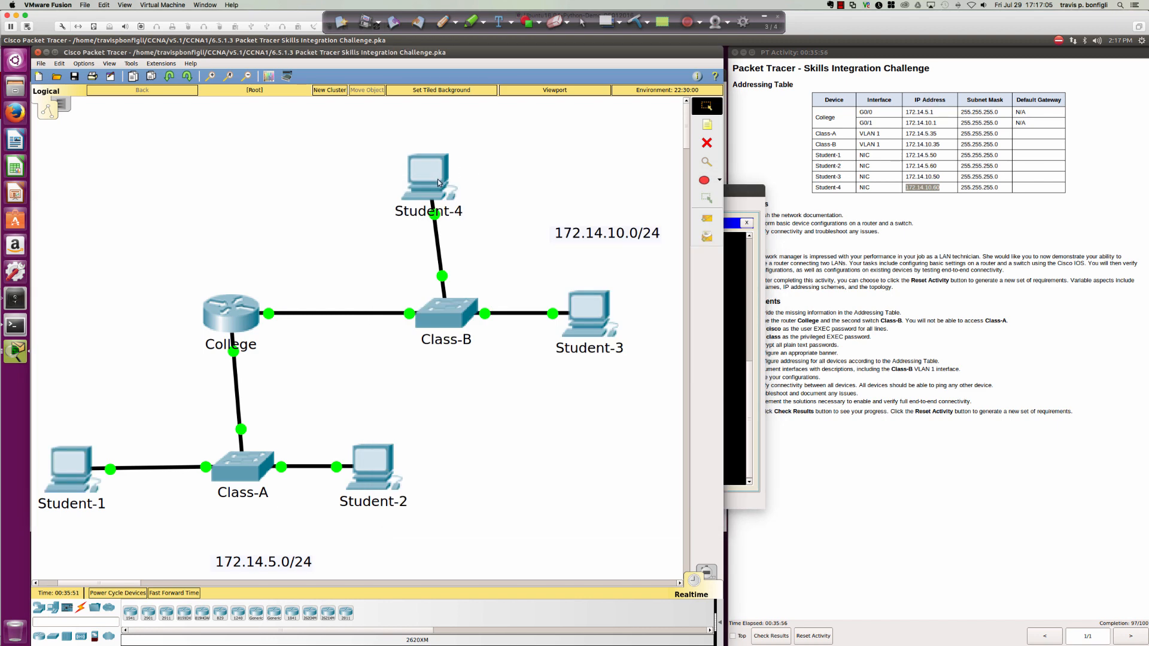
pyautogui.click(67, 470)
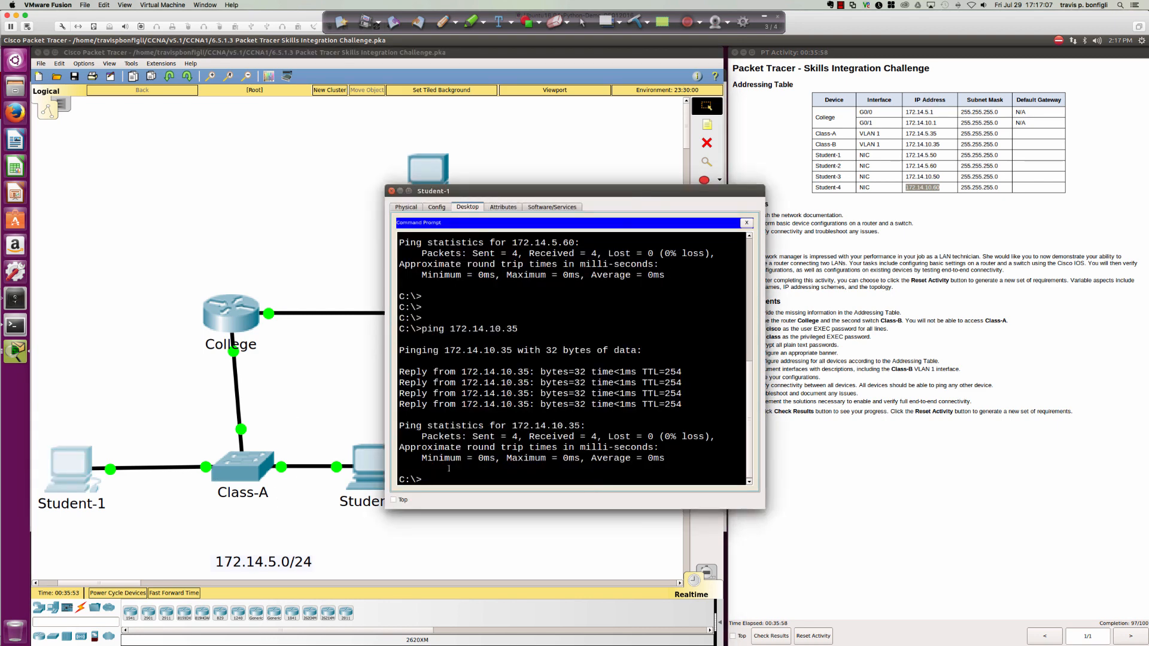
pyautogui.press('Up')
pyautogui.press('BackSpace')
pyautogui.press('BackSpace')
pyautogui.write('60')
pyautogui.press('Return')
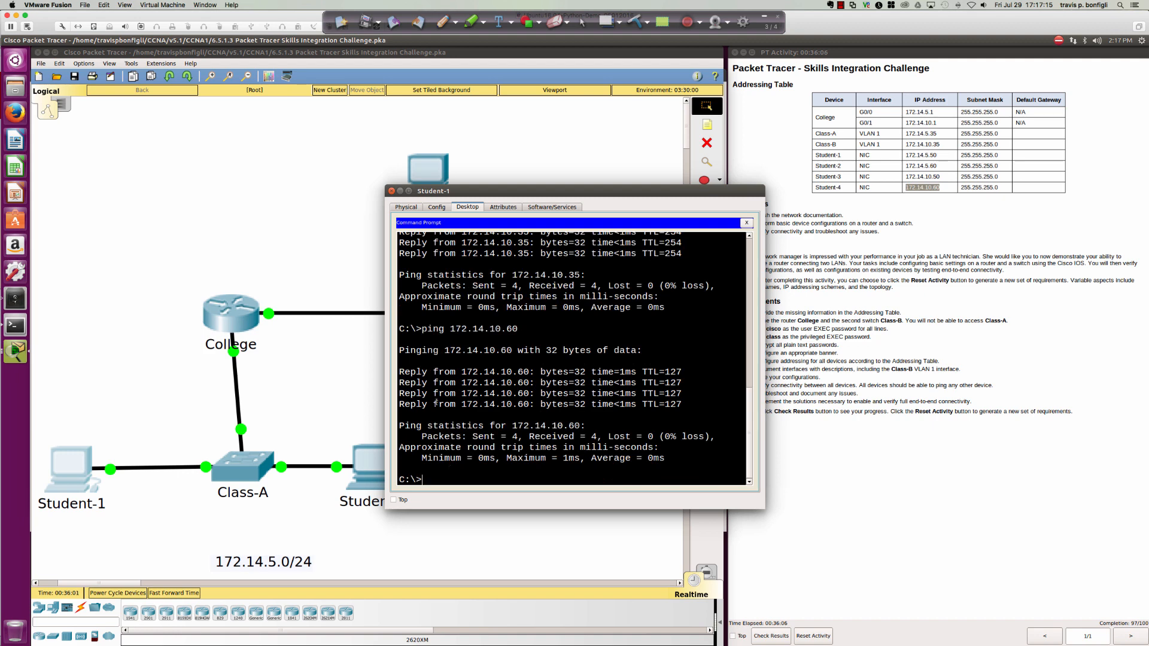
# Erase Student-4's default gateway in its IP Configuration.
pyautogui.click(436, 174)
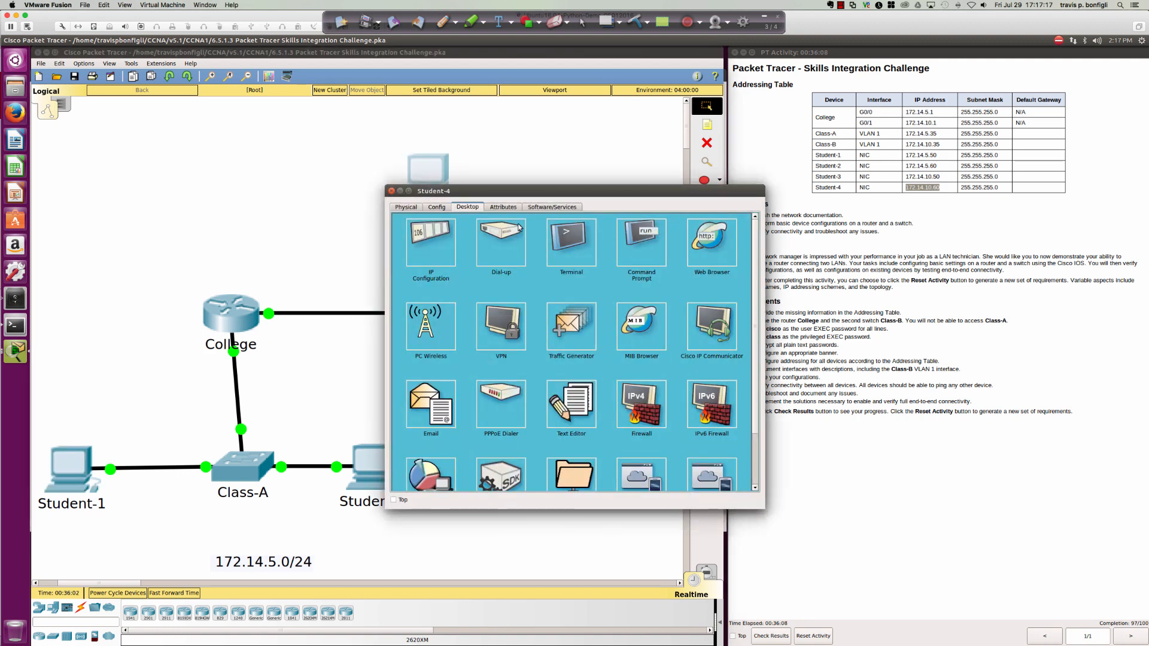
pyautogui.click(436, 248)
pyautogui.doubleClick(557, 287)
pyautogui.press('BackSpace')
pyautogui.press('BackSpace')
pyautogui.press('BackSpace')
pyautogui.press('BackSpace')
pyautogui.press('BackSpace')
pyautogui.press('BackSpace')
pyautogui.press('BackSpace')
pyautogui.press('BackSpace')
pyautogui.press('BackSpace')
pyautogui.press('BackSpace')
pyautogui.press('BackSpace')
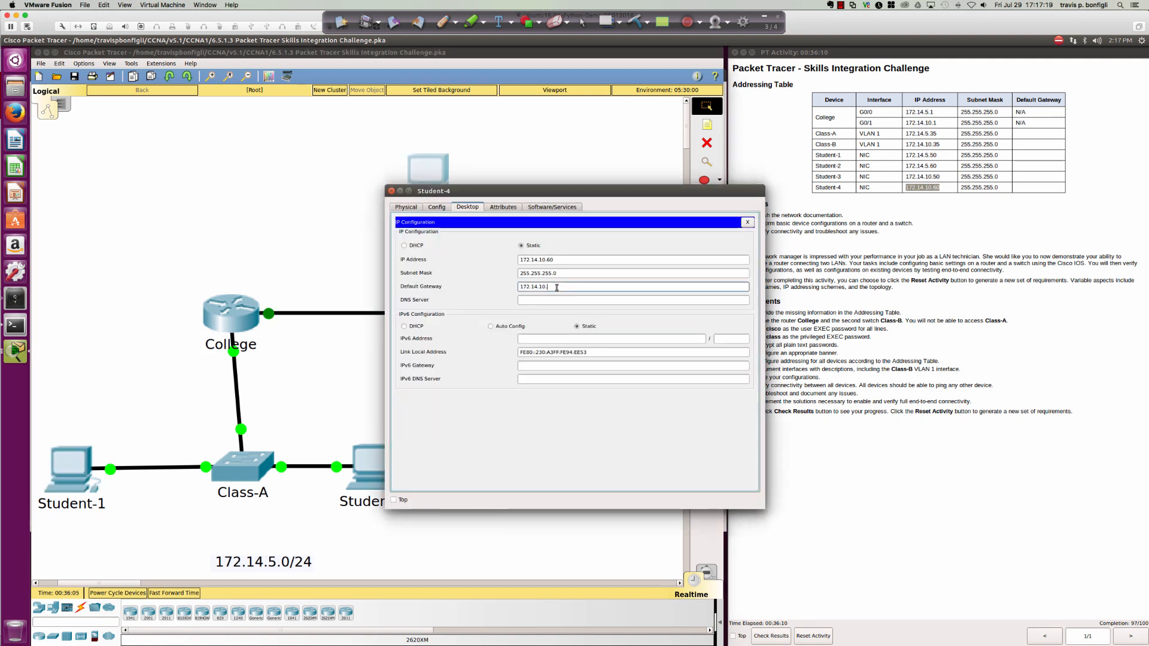
pyautogui.click(747, 222)
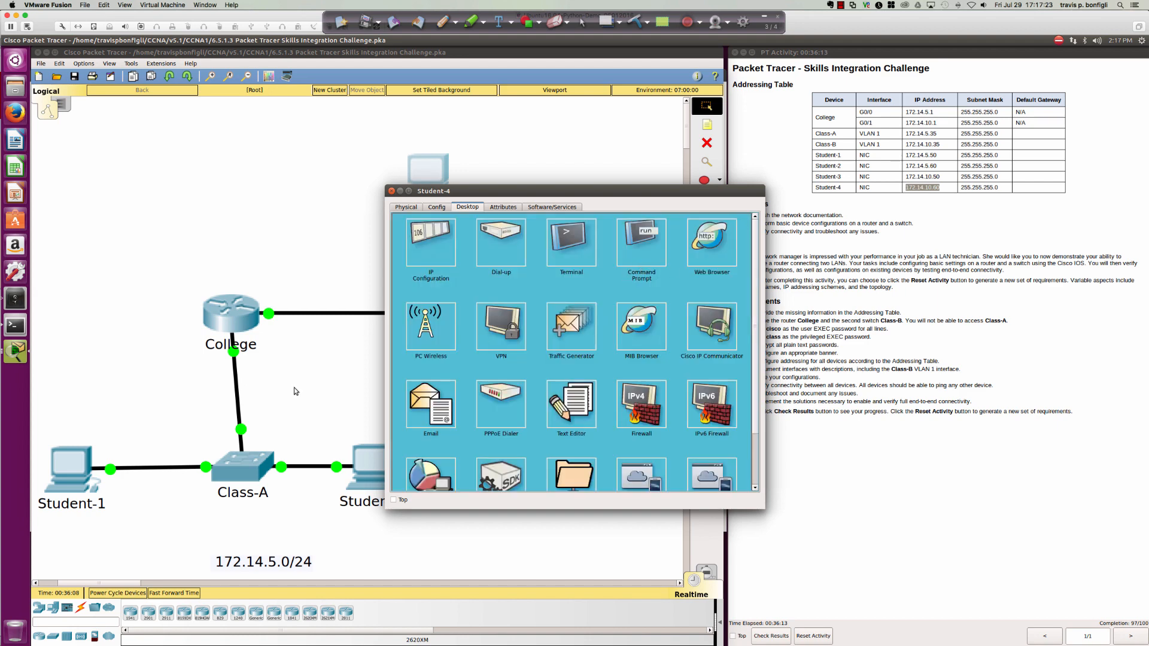
# Rerun ping 172.14.10.60 from Student-1, which now fails, and move the window aside.
pyautogui.click(71, 462)
pyautogui.press('Up')
pyautogui.press('Return')
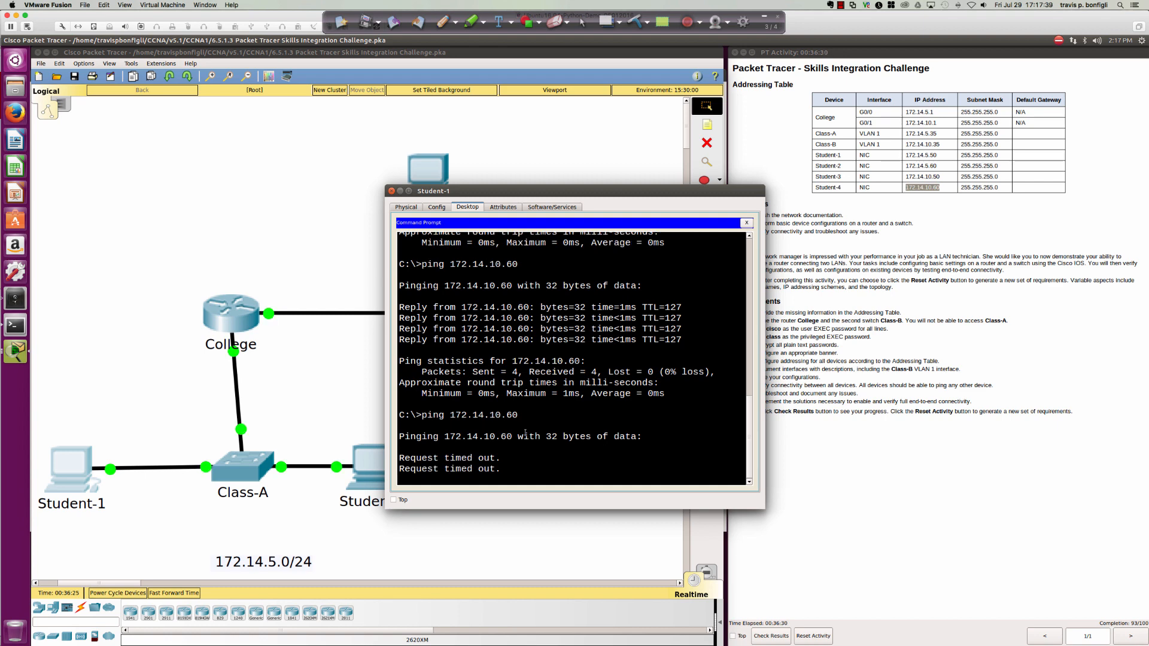
pyautogui.moveTo(501, 191); pyautogui.dragTo(664, 222)
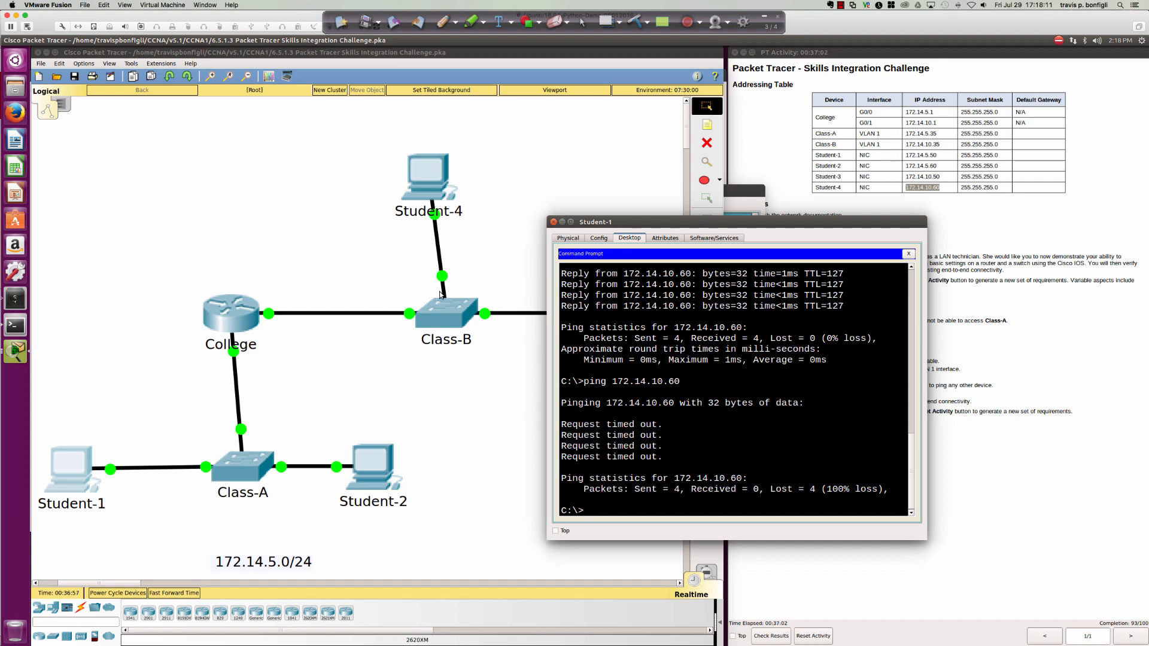
# Set Student-4's default gateway to 172.14.10.1 and close its window.
pyautogui.click(433, 187)
pyautogui.click(422, 250)
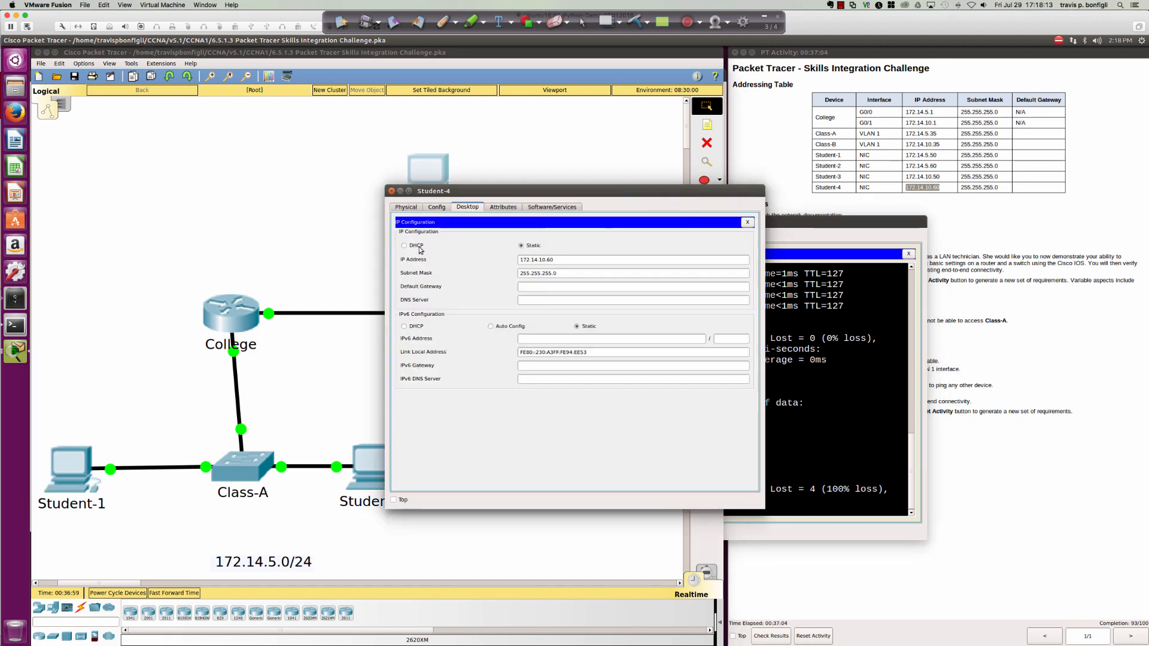
pyautogui.click(531, 286)
pyautogui.write('1')
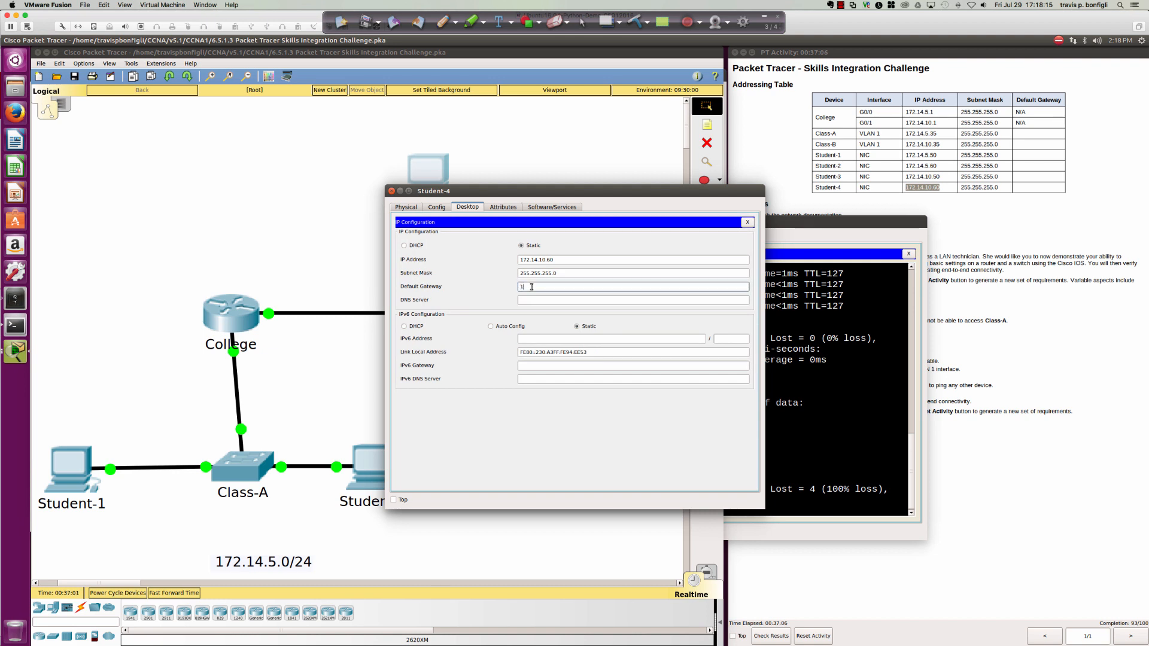
pyautogui.write('72.14.10.1')
pyautogui.click(747, 222)
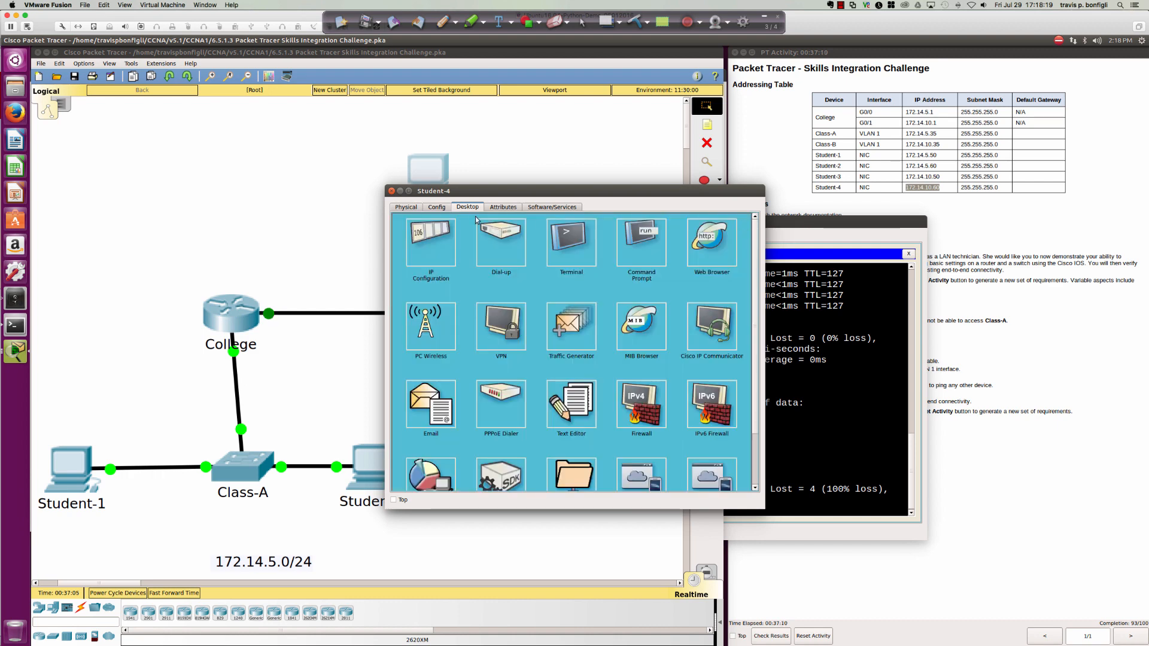
pyautogui.click(392, 191)
# Rerun ping 172.14.10.60 from Student-1, now succeeding, then close Student-1's window.
pyautogui.click(637, 396)
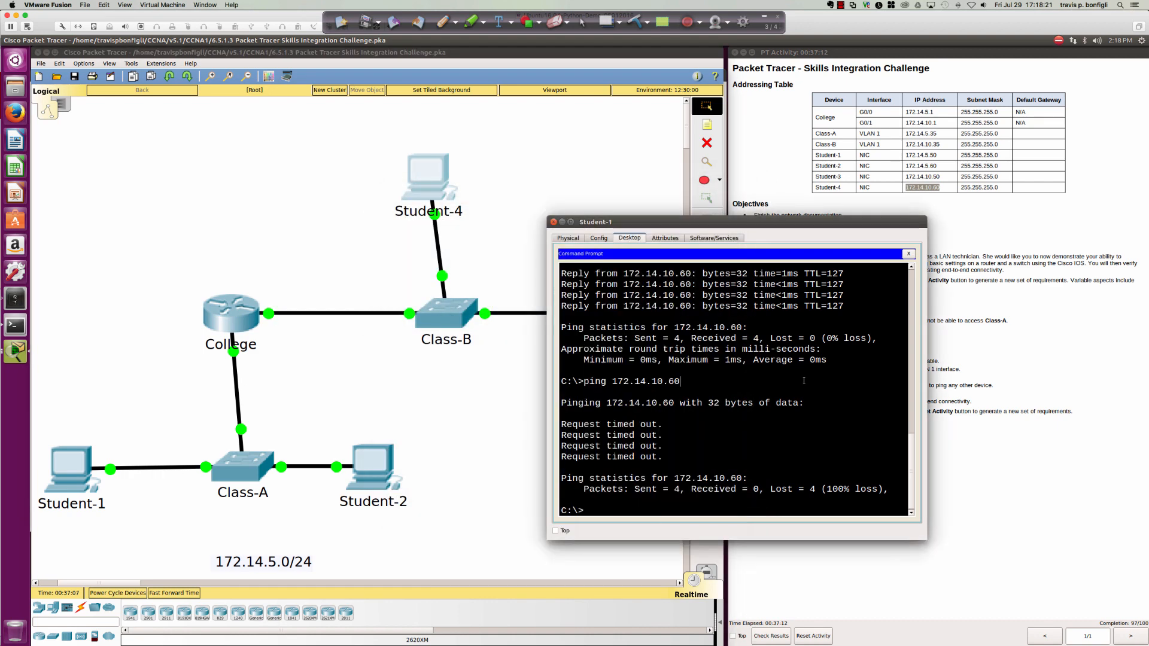
pyautogui.press('Up')
pyautogui.press('Return')
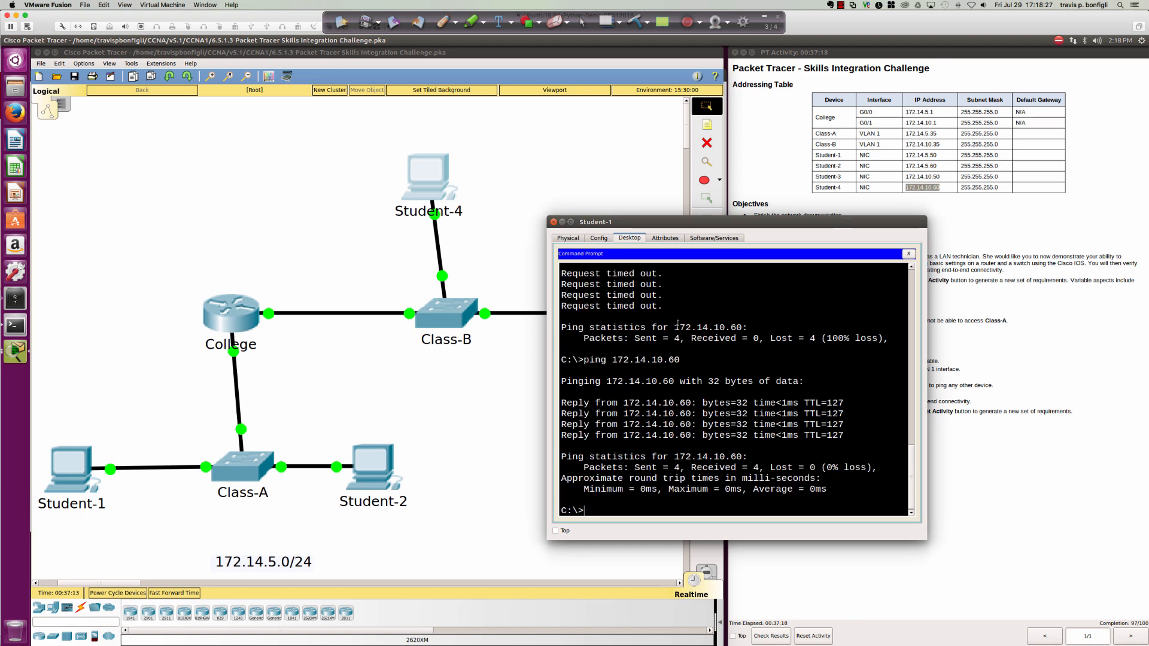
pyautogui.click(554, 221)
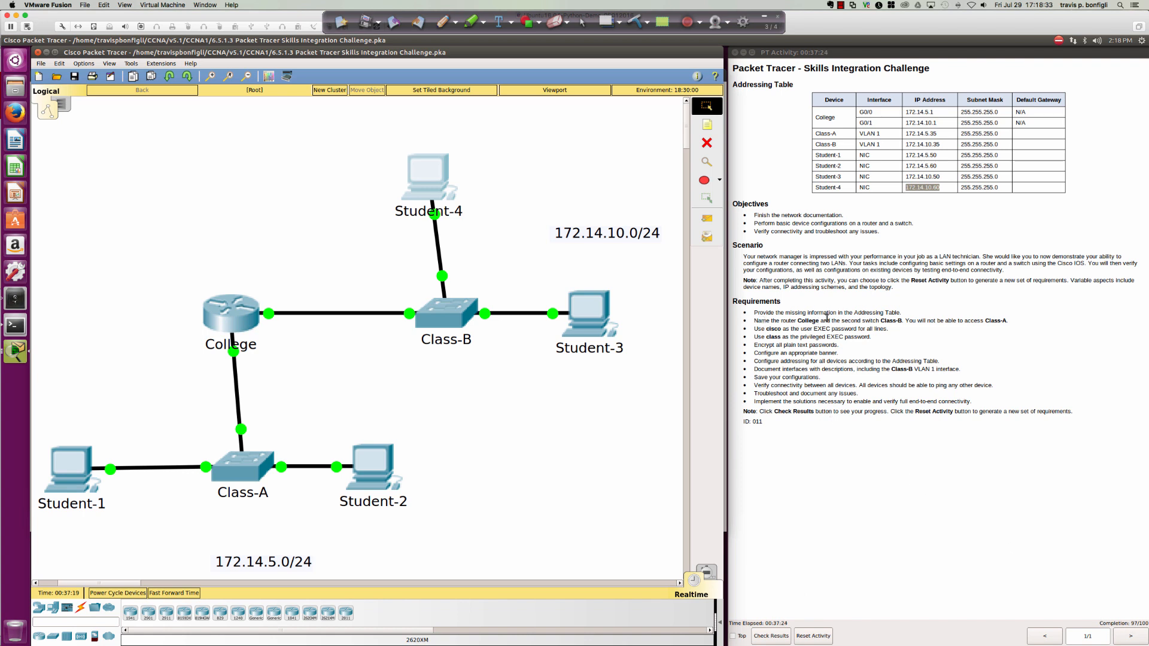
# After checking the addressing table, save Class-B's configuration with end and wri mem.
pyautogui.click(898, 319)
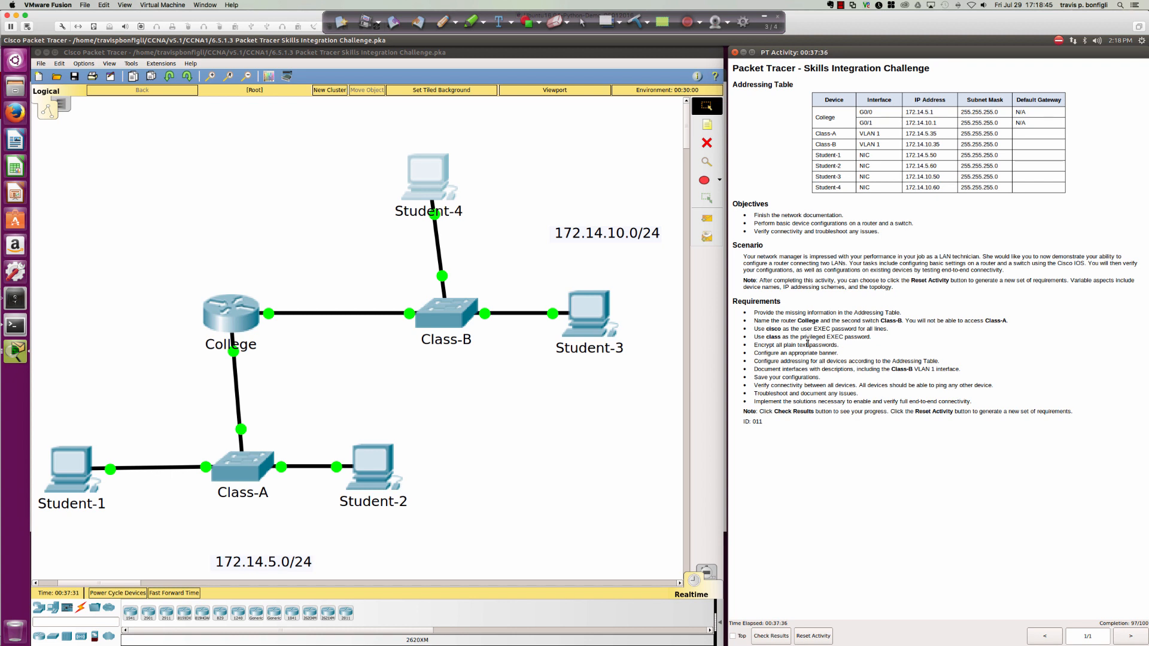
pyautogui.click(460, 304)
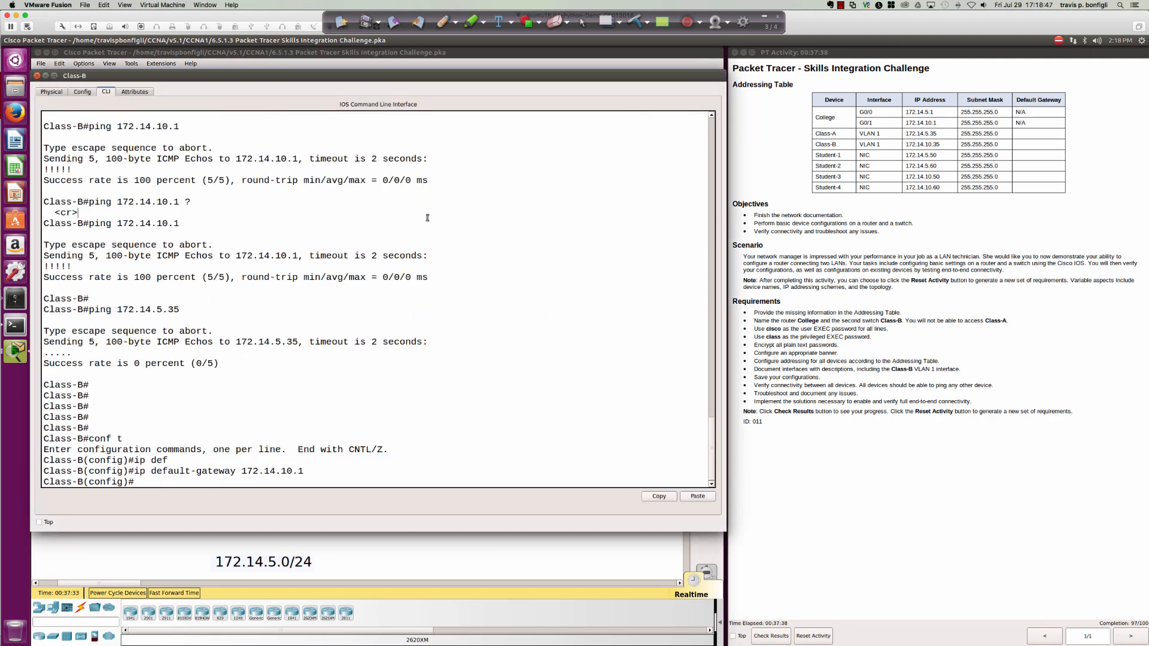
pyautogui.press('Return')
pyautogui.press('Return')
pyautogui.press('Return')
pyautogui.write('end')
pyautogui.press('Return')
pyautogui.write('wri m')
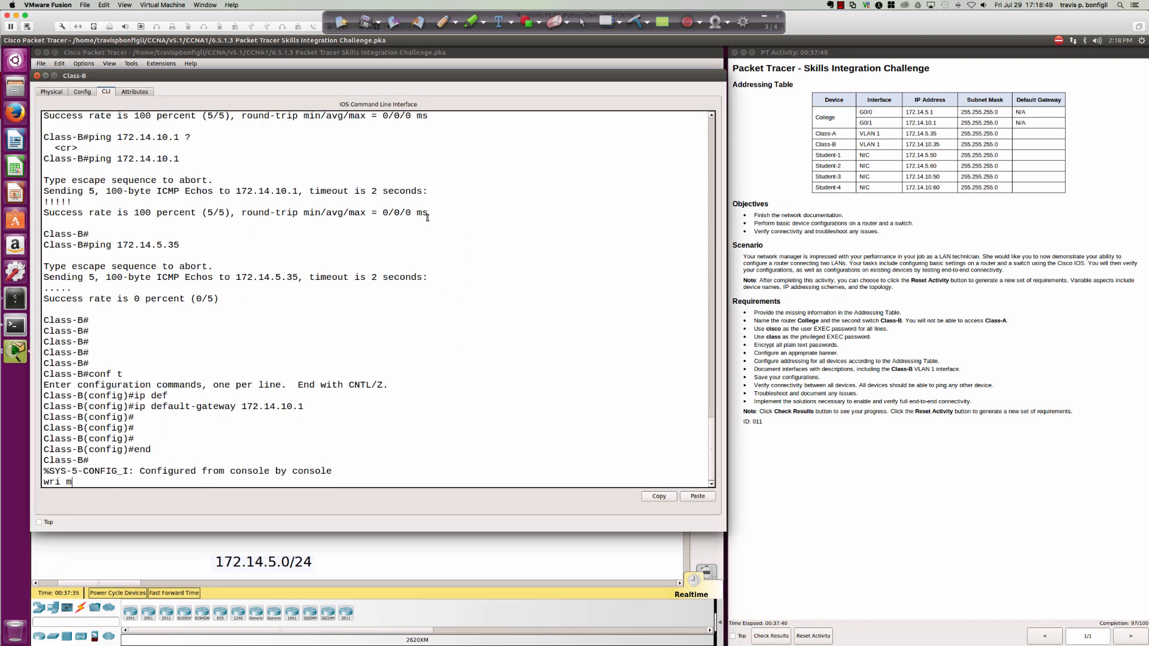
pyautogui.write('em')
pyautogui.press('Return')
pyautogui.press('Return')
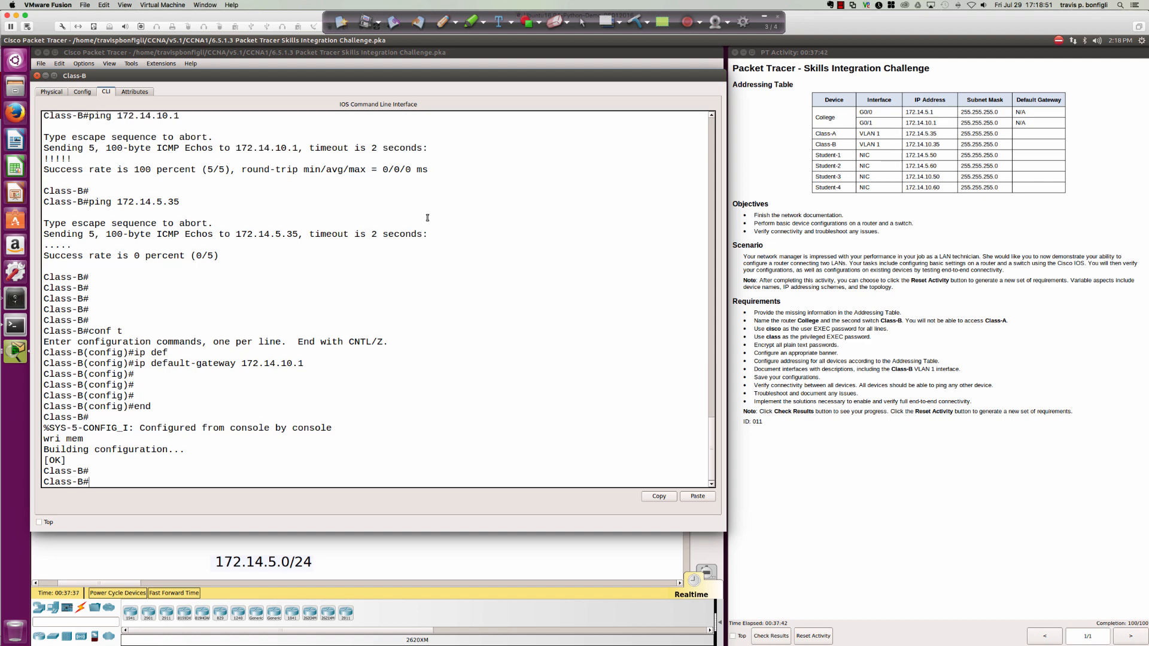
pyautogui.press('Return')
pyautogui.press('Return')
pyautogui.press('Return')
pyautogui.press('Return')
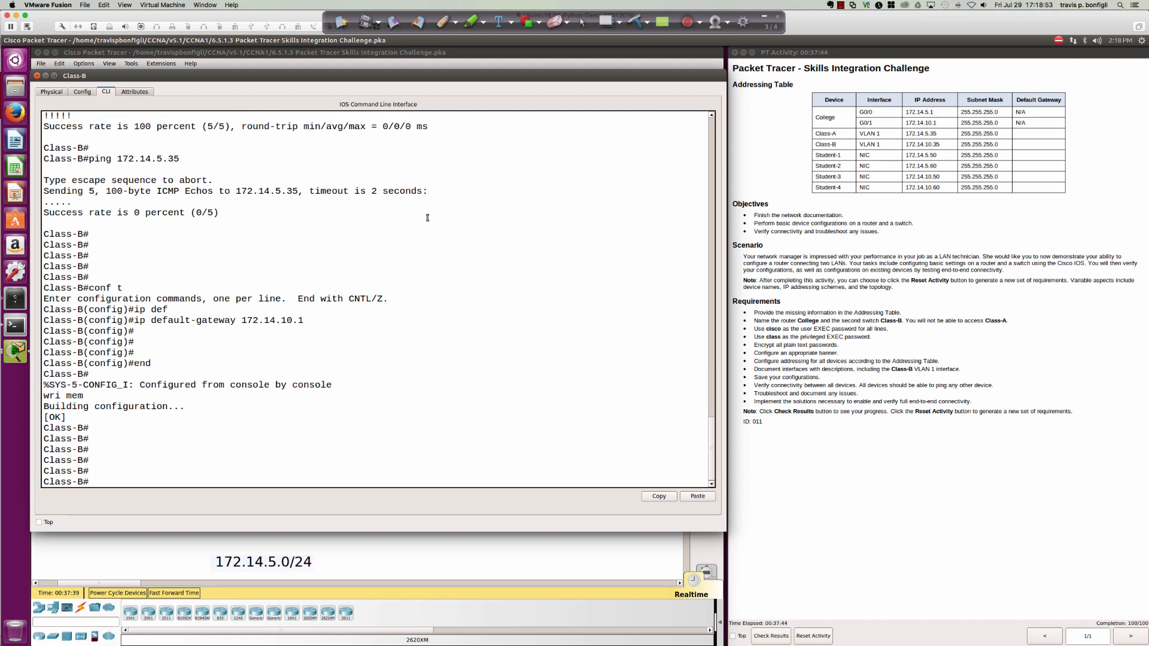
# Page through Class-B's sh run output to review VLAN 1, address and default gateway settings.
pyautogui.write('sh run')
pyautogui.press('Return')
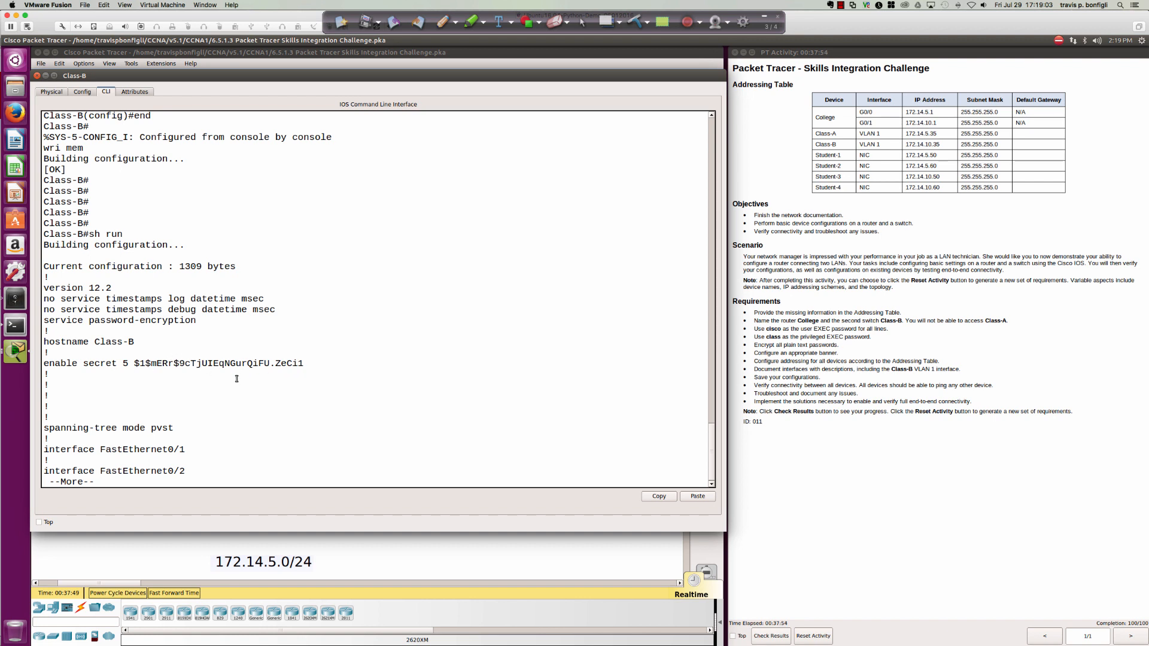
pyautogui.press('Return')
pyautogui.press('Return')
pyautogui.press('Return')
pyautogui.press('Return')
pyautogui.press('Return')
pyautogui.press('Return')
pyautogui.press('Return')
pyautogui.press('Return')
pyautogui.press('Return')
pyautogui.press('Return')
pyautogui.press('Return')
pyautogui.press('Return')
pyautogui.press('Return')
pyautogui.press('Return')
pyautogui.press('Return')
pyautogui.press('Return')
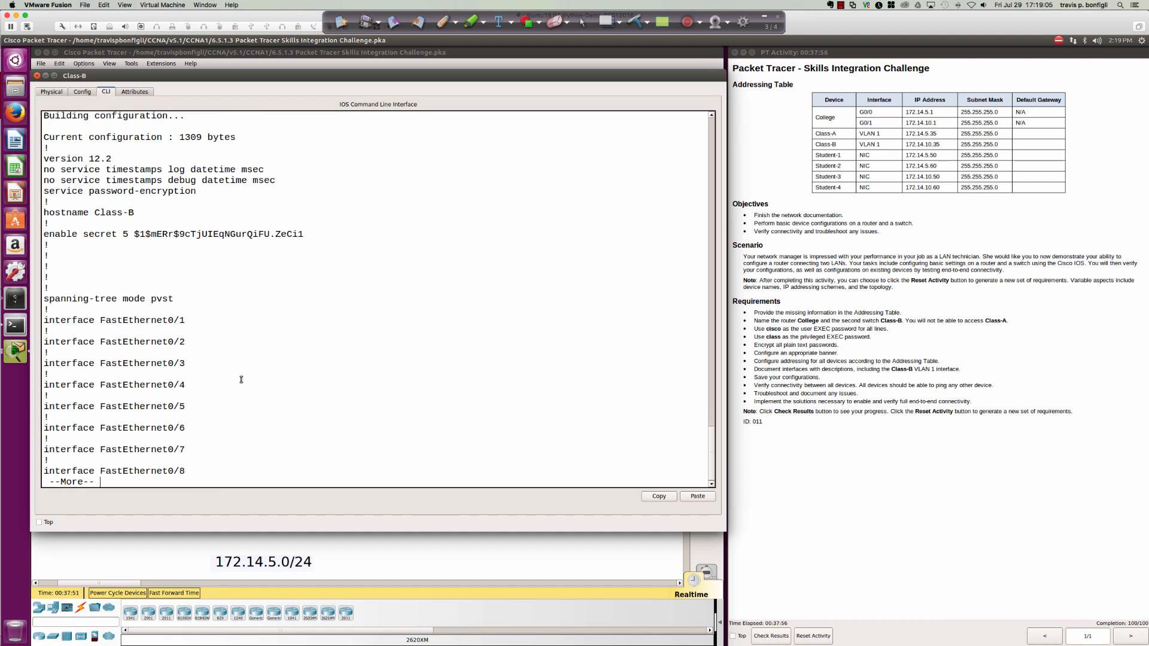
pyautogui.press('Return')
pyautogui.press('Return')
pyautogui.press('Return')
pyautogui.press('Return')
pyautogui.press('Return')
pyautogui.press('Return')
pyautogui.press('Return')
pyautogui.press('Return')
pyautogui.press('Return')
pyautogui.press('Return')
pyautogui.press('Return')
pyautogui.press('Return')
pyautogui.press('Return')
pyautogui.press('Return')
pyautogui.press('Return')
pyautogui.press('Return')
pyautogui.press('Return')
pyautogui.press('Return')
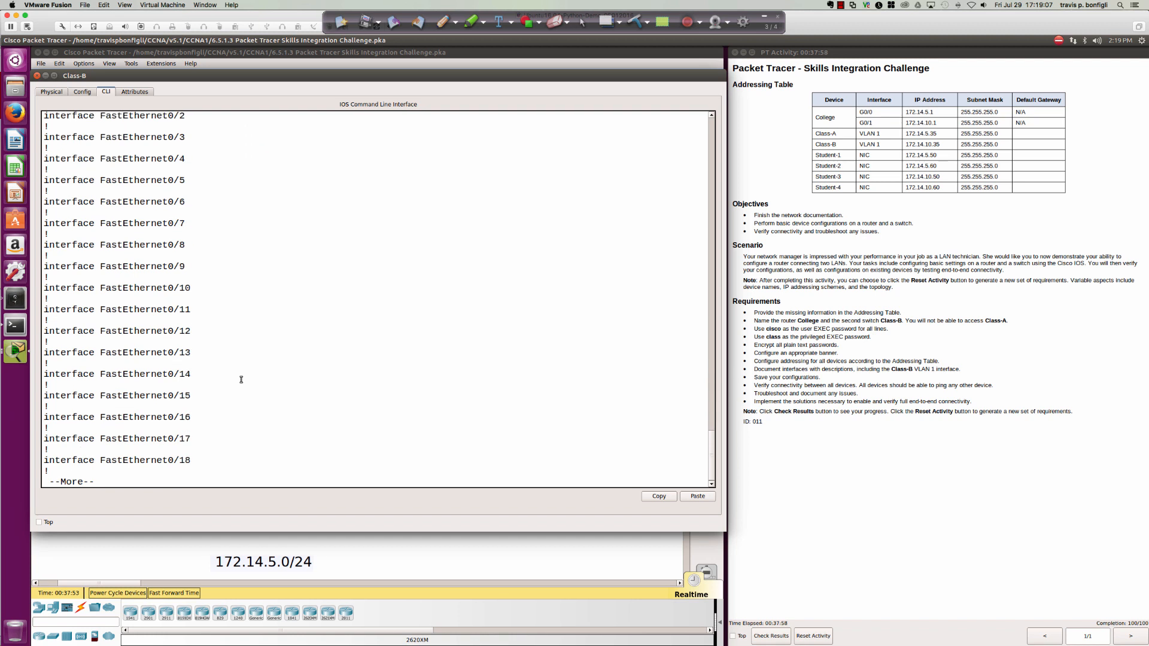
pyautogui.press('Return')
pyautogui.press('Return')
pyautogui.press('Return')
pyautogui.press('Return')
pyautogui.press('Return')
pyautogui.press('Return')
pyautogui.press('Return')
pyautogui.press('Return')
pyautogui.press('Return')
pyautogui.press('Return')
pyautogui.press('Return')
pyautogui.press('Return')
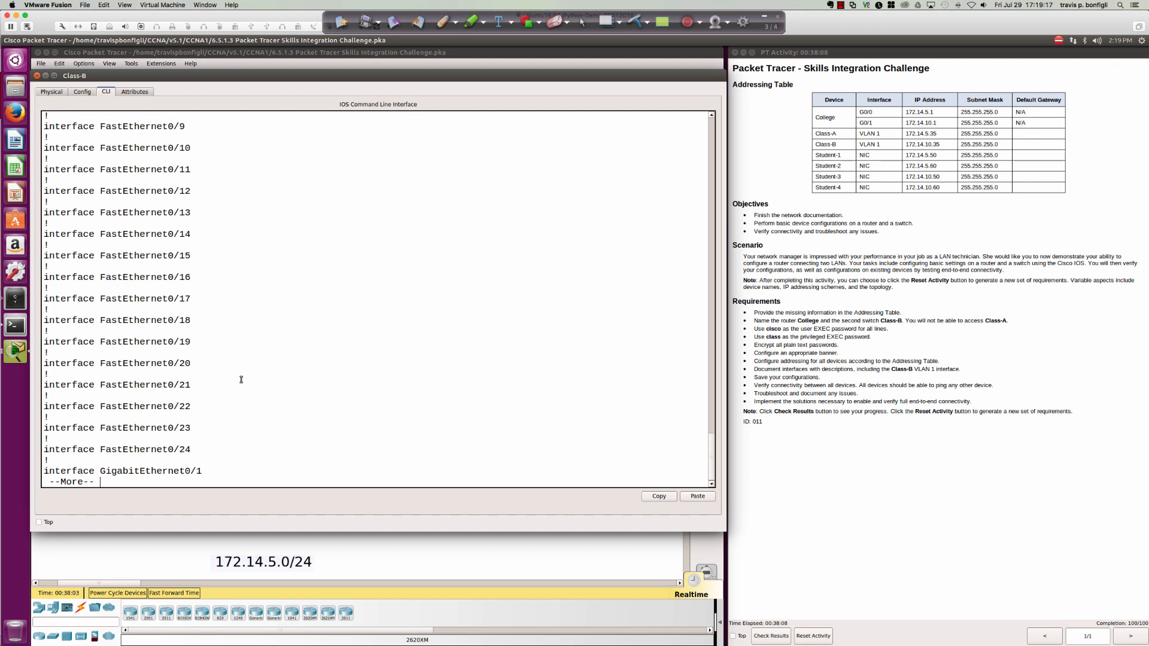
pyautogui.press('Return')
pyautogui.press('Return')
pyautogui.press('Return')
pyautogui.press('Return')
pyautogui.press('Return')
pyautogui.press('Return')
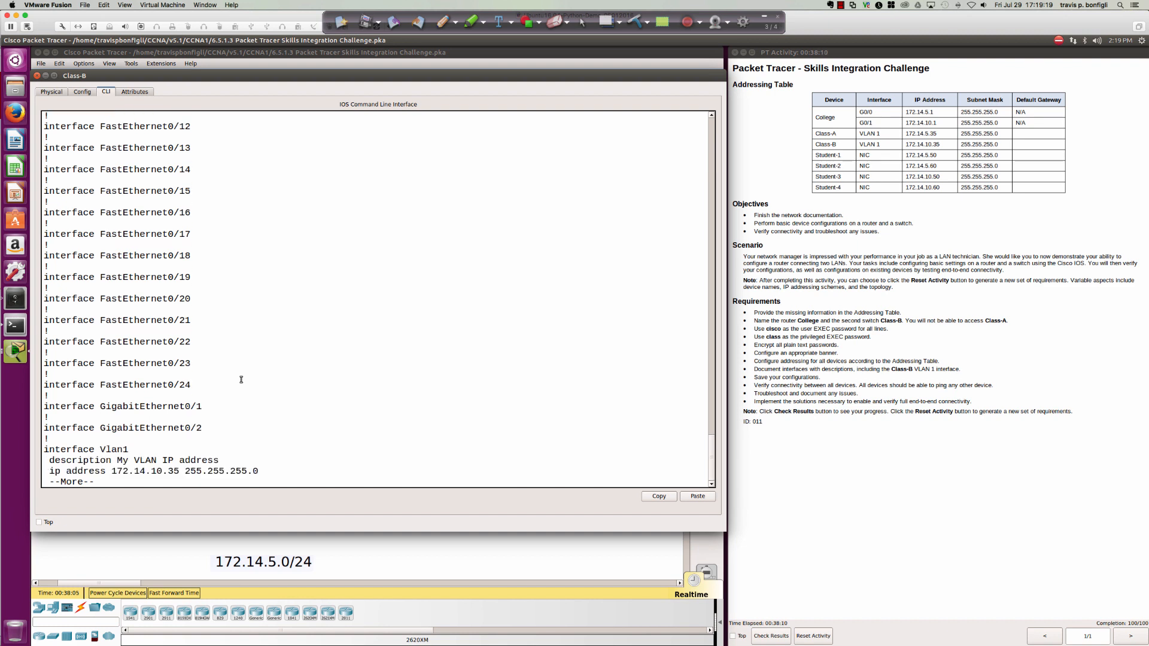
pyautogui.press('Return')
pyautogui.press('Return')
pyautogui.press('Return')
pyautogui.press('Return')
pyautogui.press('Return')
pyautogui.press('Return')
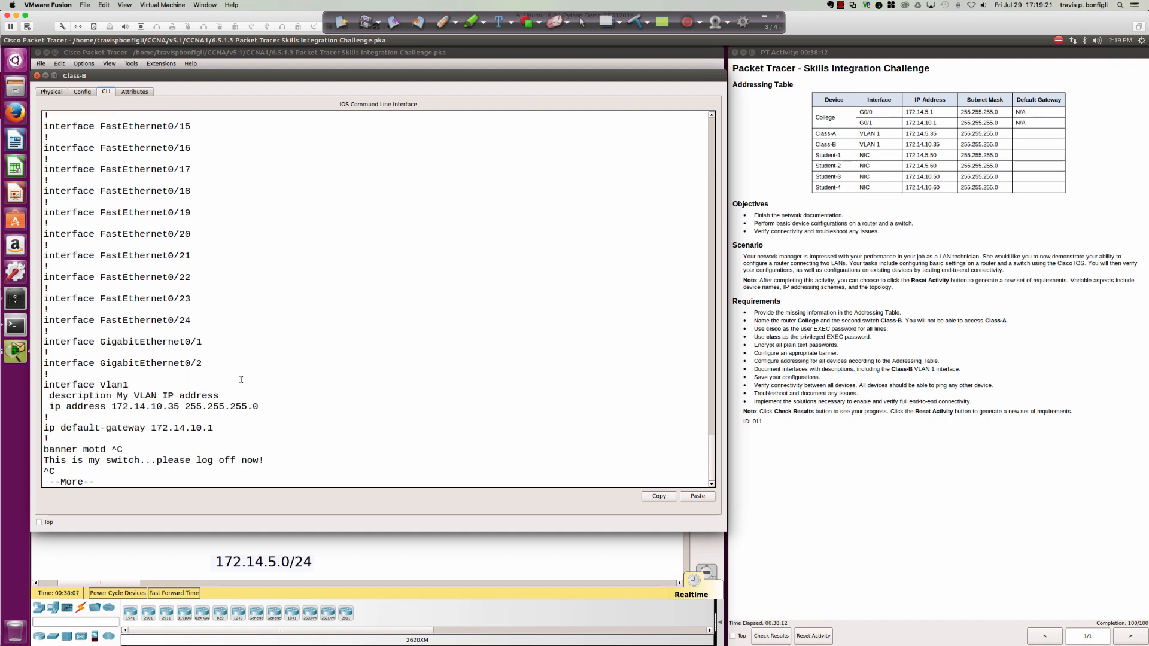
pyautogui.press('Return')
pyautogui.press('Return')
pyautogui.press('Return')
pyautogui.press('Return')
pyautogui.press('Return')
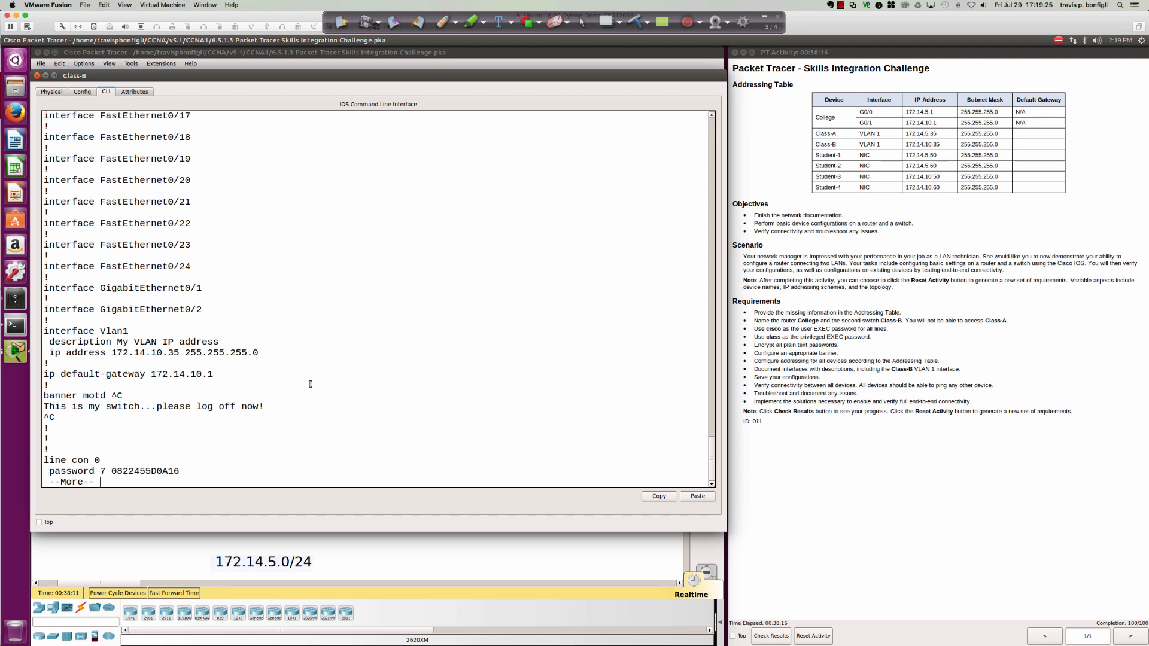
pyautogui.press('Return')
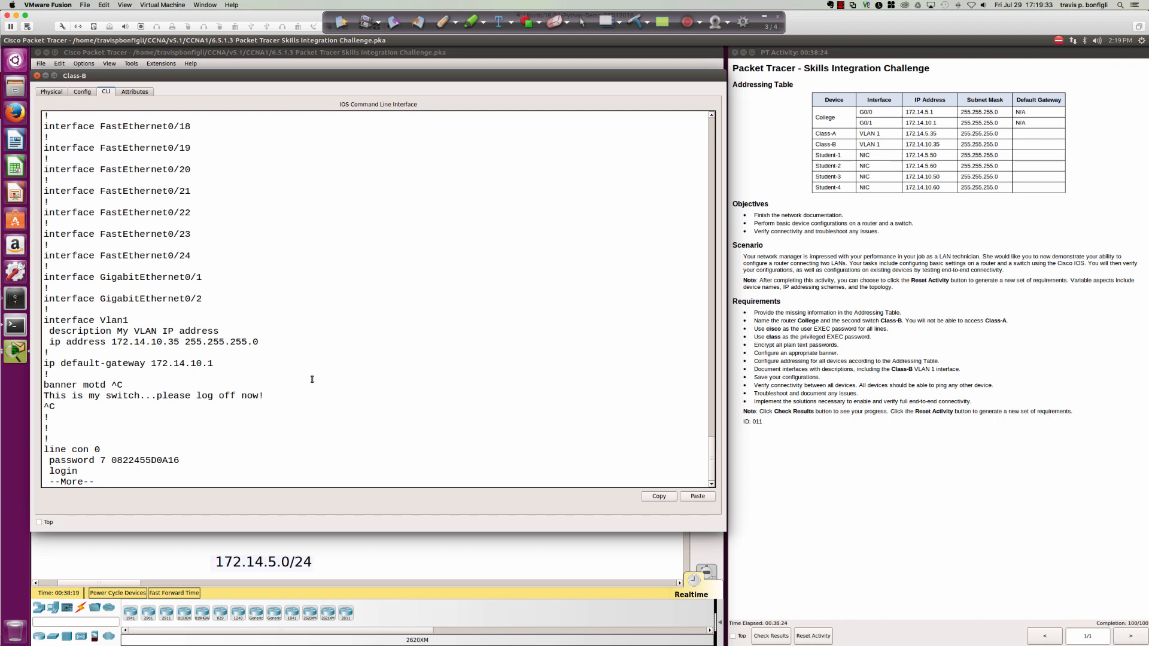
pyautogui.press('q')
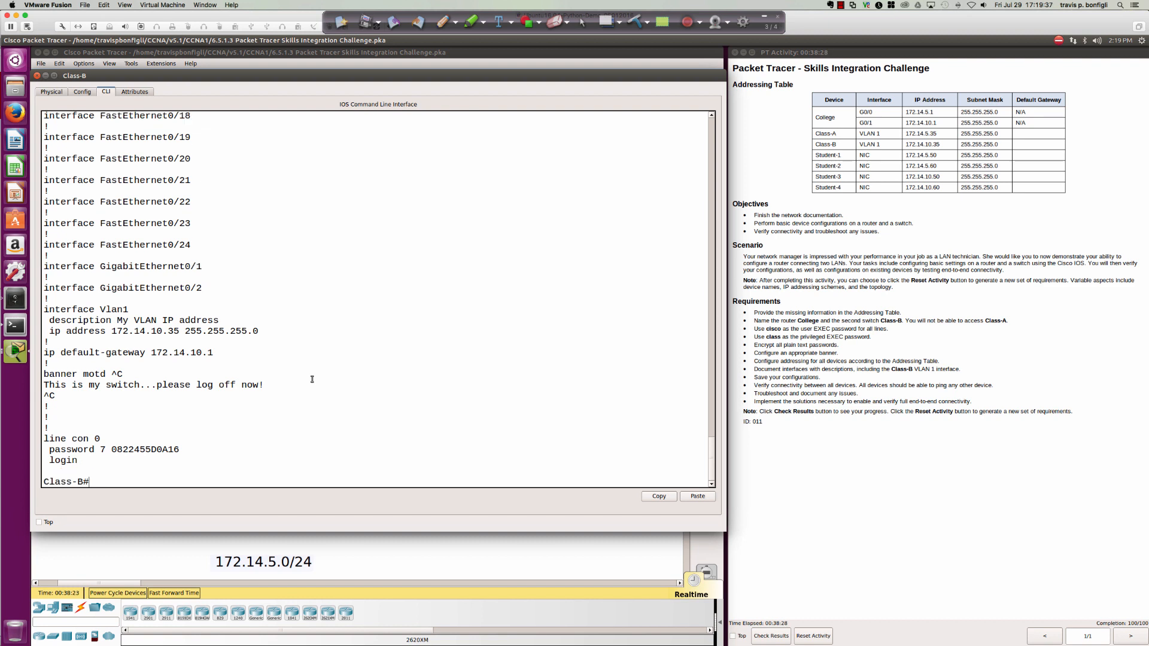
pyautogui.write('conf t')
pyautogui.press('Return')
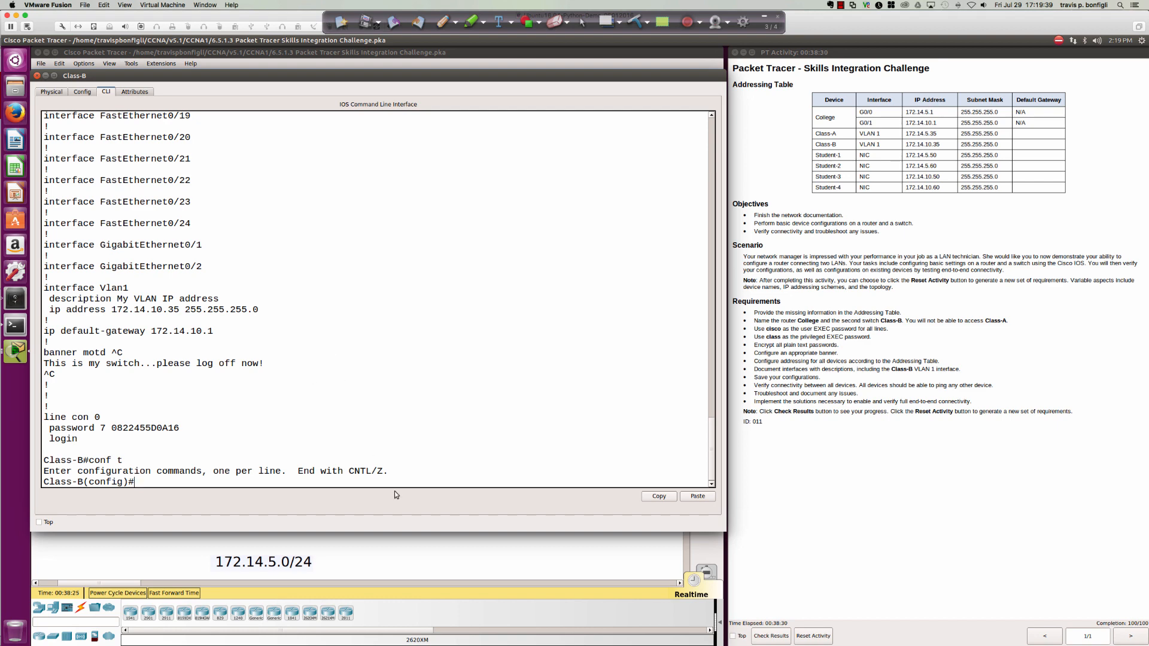
pyautogui.click(405, 542)
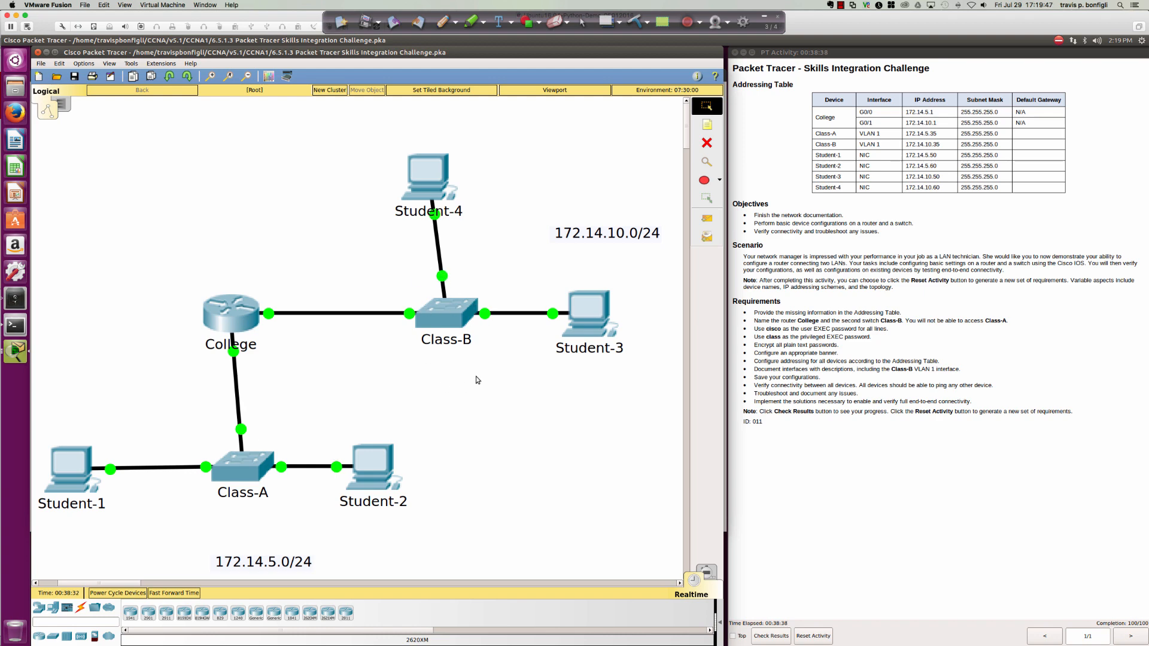
pyautogui.click(436, 310)
pyautogui.write('do sh i')
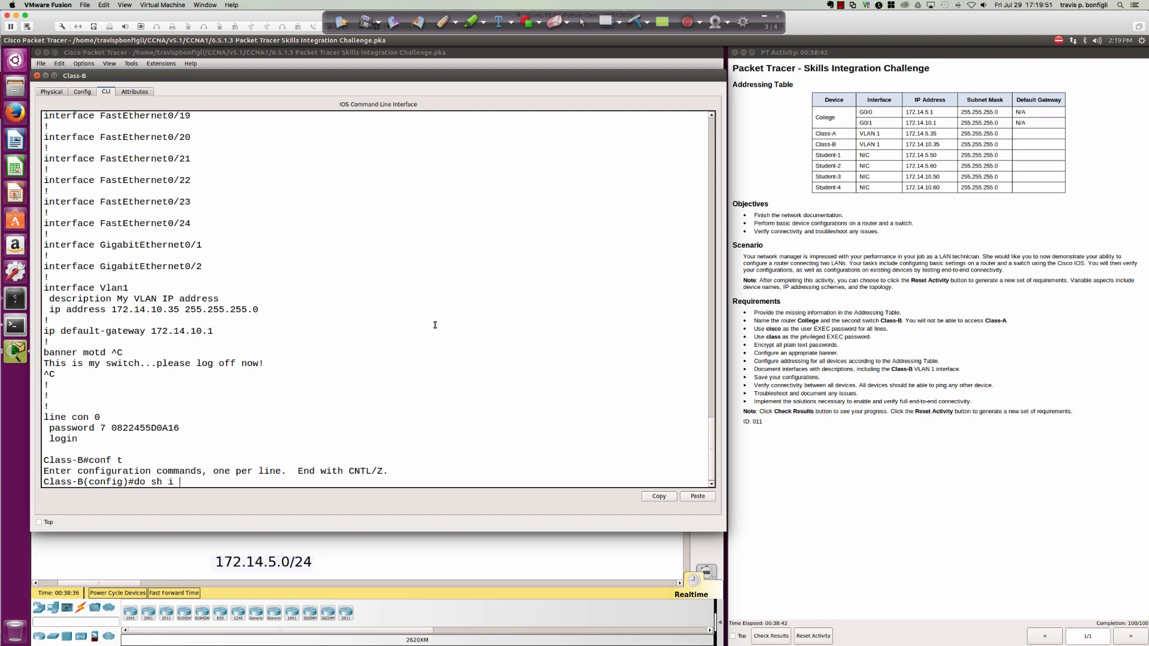
pyautogui.write('p int bri')
pyautogui.press('Return')
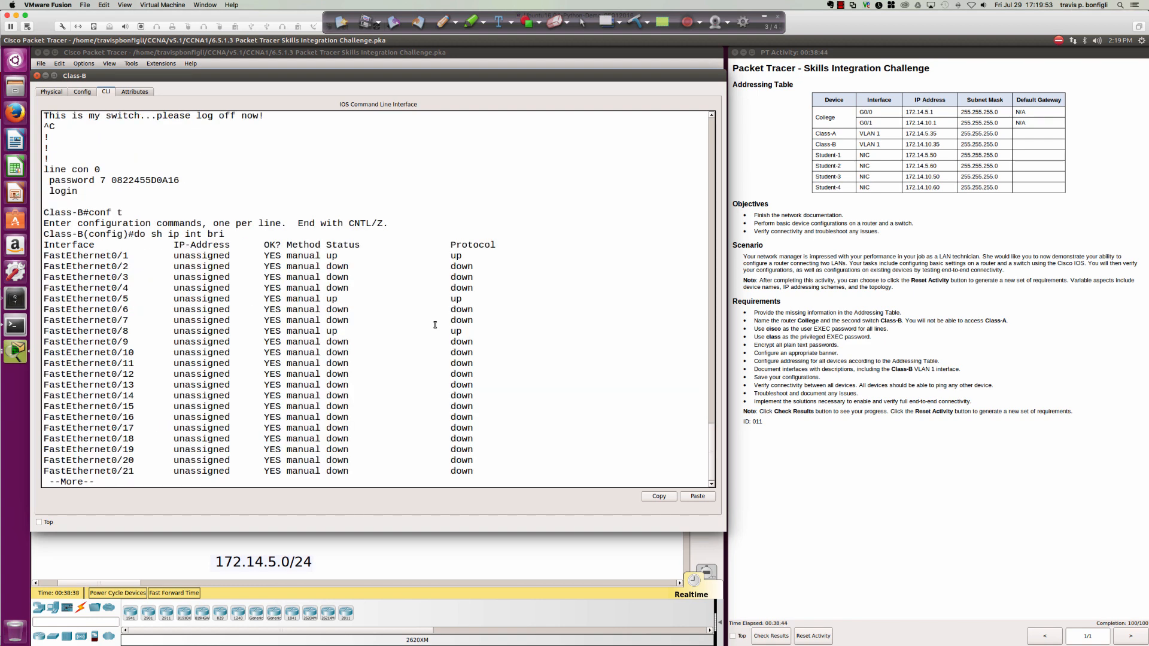
pyautogui.press('space')
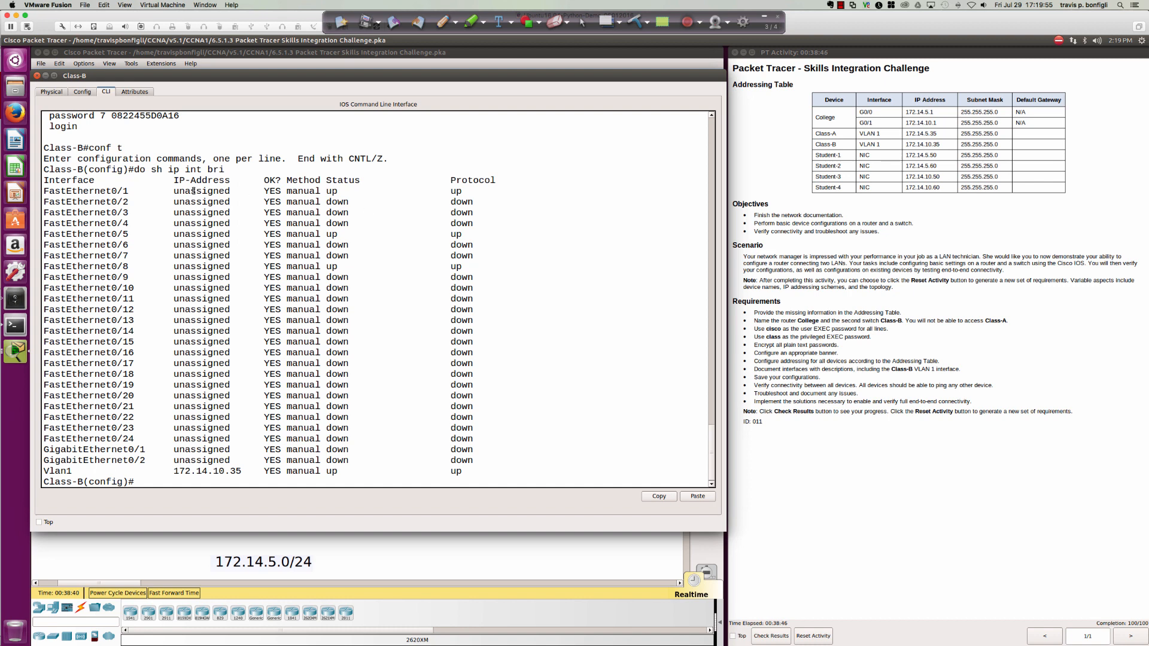
pyautogui.moveTo(330, 190)
pyautogui.mouseDown()
pyautogui.moveTo(492, 221)
pyautogui.moveTo(326, 192)
pyautogui.mouseUp()
pyautogui.click(462, 192)
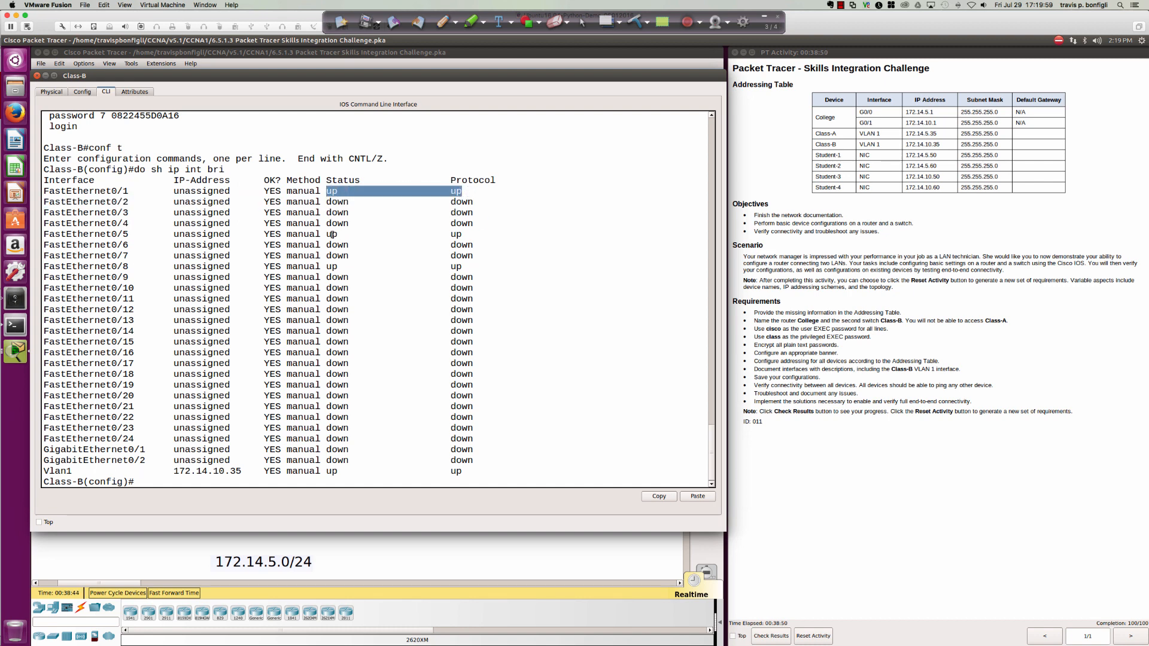
pyautogui.moveTo(332, 234); pyautogui.dragTo(461, 236)
pyautogui.moveTo(327, 266); pyautogui.dragTo(473, 267)
pyautogui.click(538, 279)
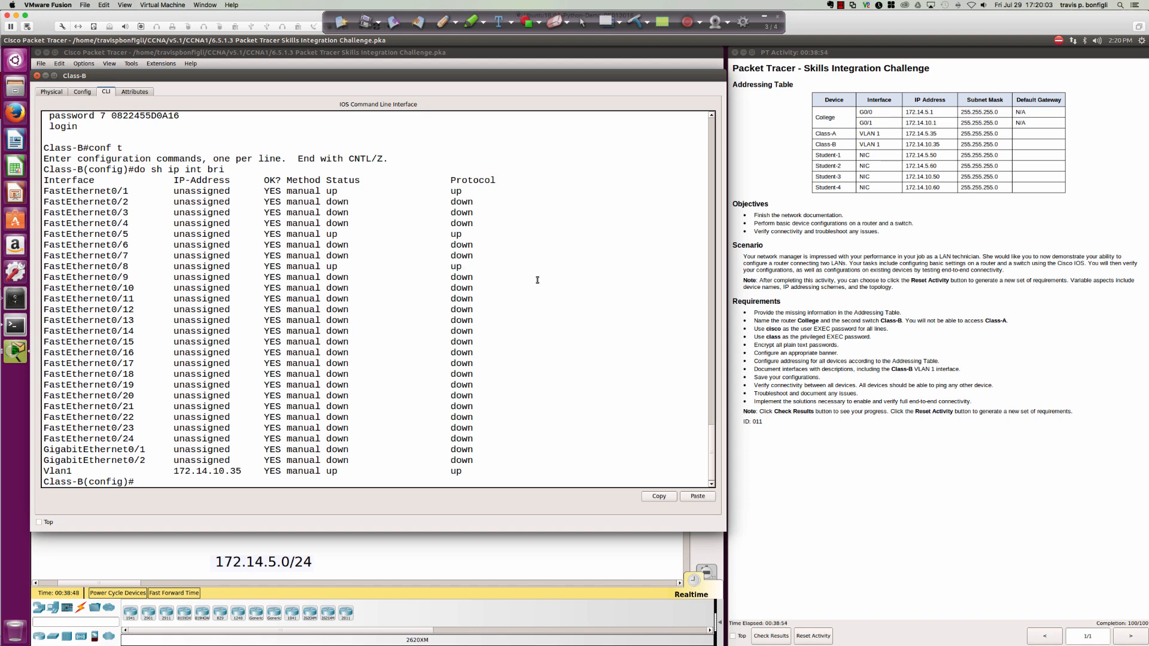
pyautogui.press('Return')
pyautogui.press('Return')
# Give interface fa0/1 the description 'Uplink to my router named College'.
pyautogui.write('int fa0/1')
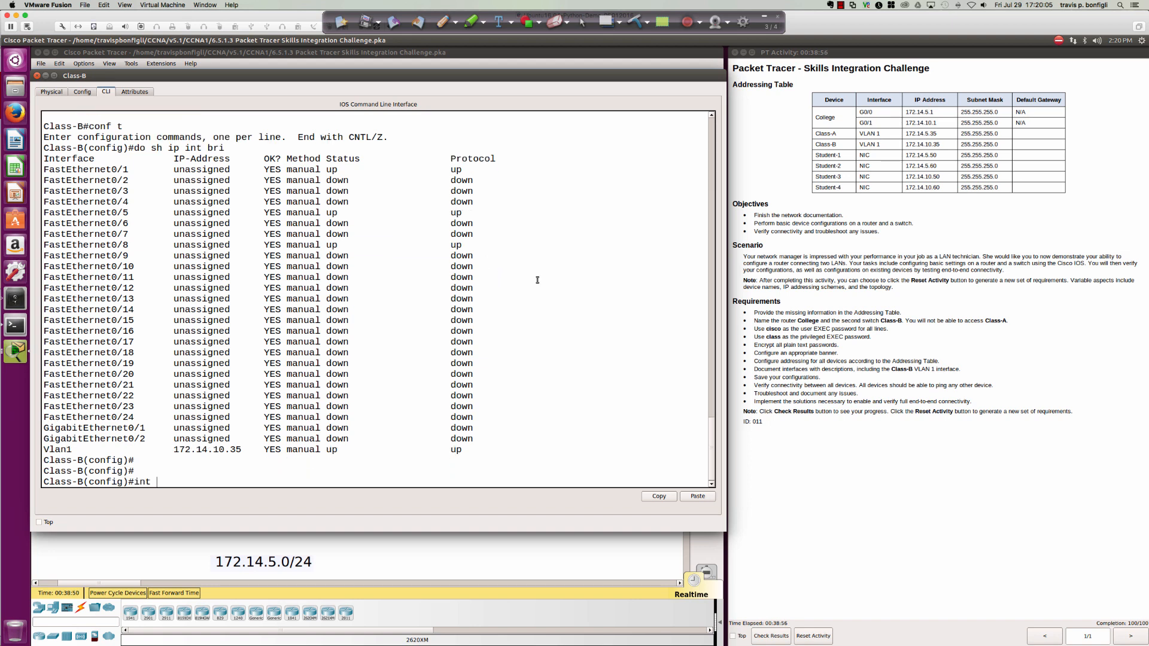
pyautogui.press('Return')
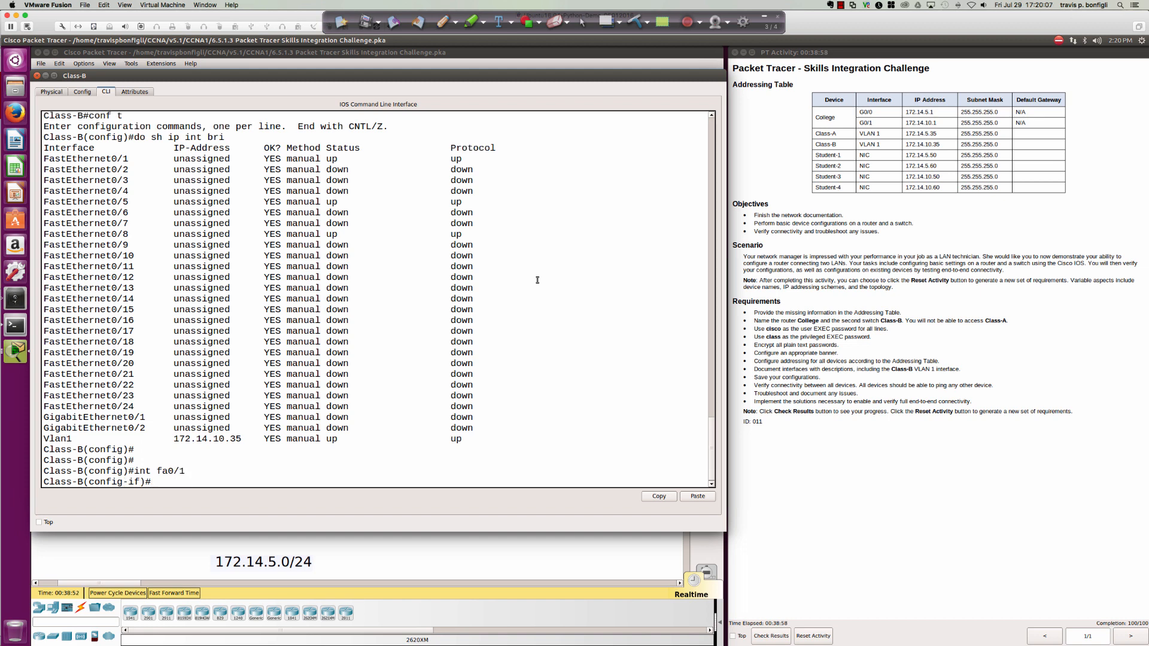
pyautogui.write('de')
pyautogui.press('Tab')
pyautogui.write('Uplink to my C')
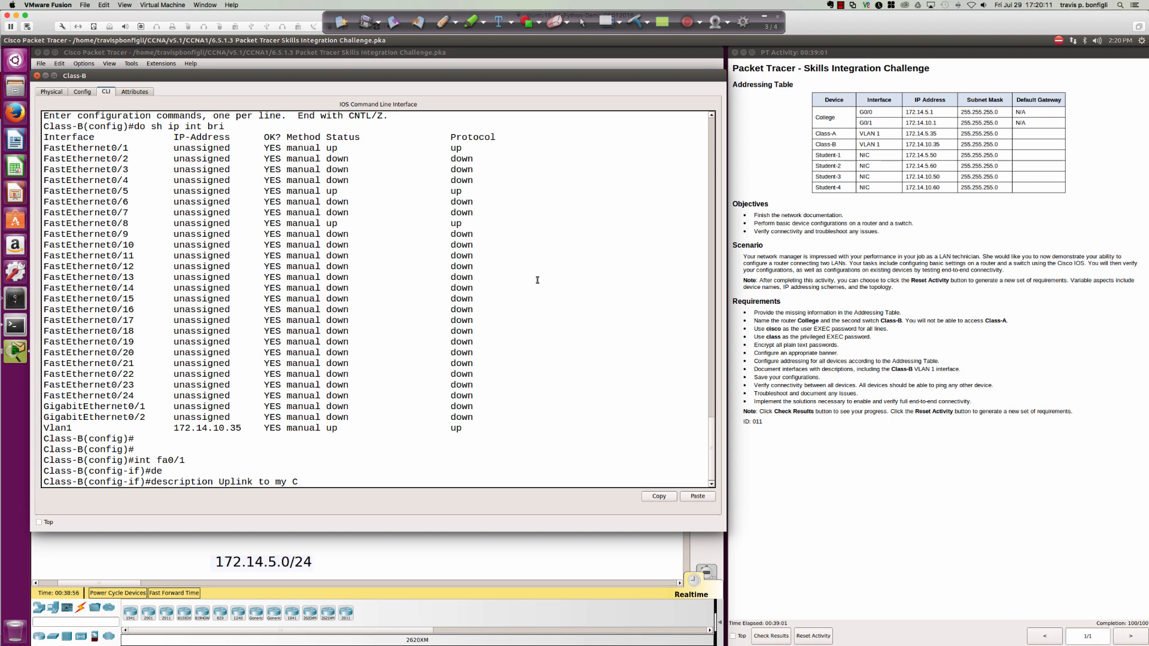
pyautogui.press('BackSpace')
pyautogui.write('router named College')
pyautogui.press('Return')
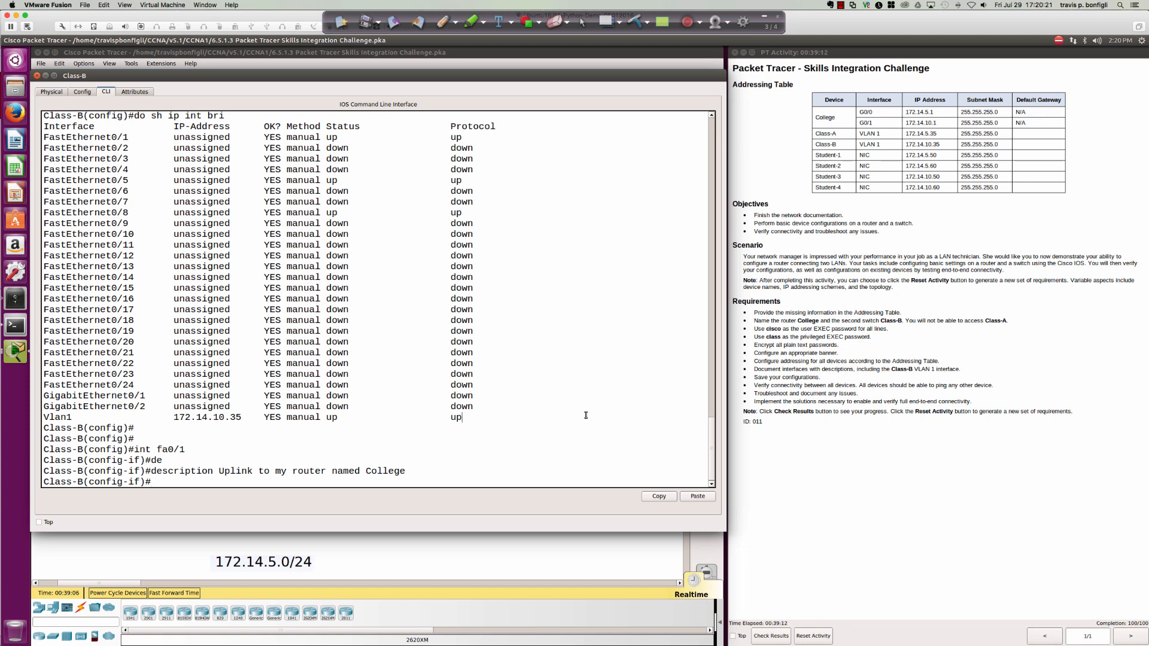
# Describe interfaces fa0/5 and fa0/8 as 'Student PC'.
pyautogui.write('int fa0/5')
pyautogui.press('Return')
pyautogui.write('des')
pyautogui.press('Tab')
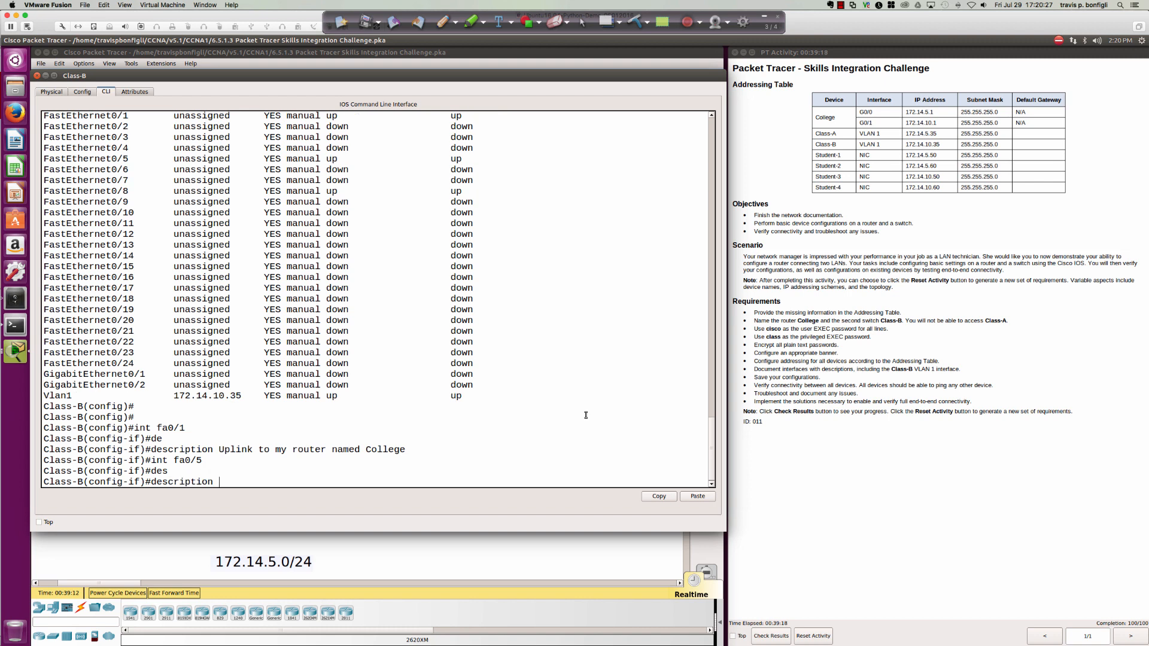
pyautogui.write('Student PC')
pyautogui.press('Return')
pyautogui.write('int ')
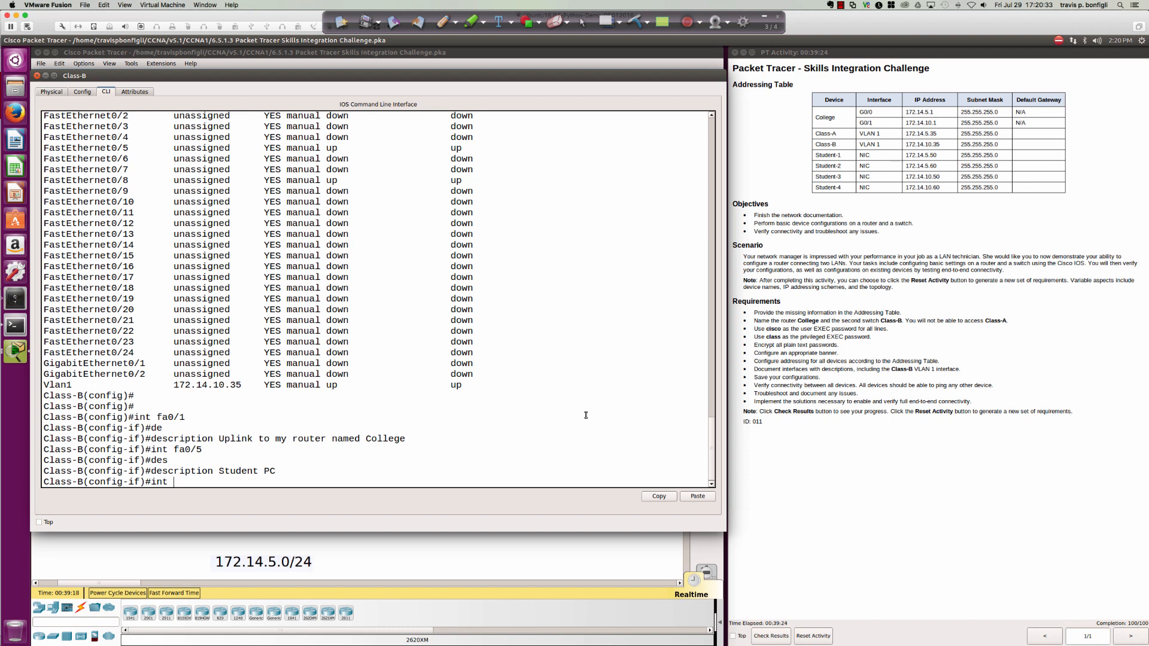
pyautogui.write('fa0/')
pyautogui.write('des')
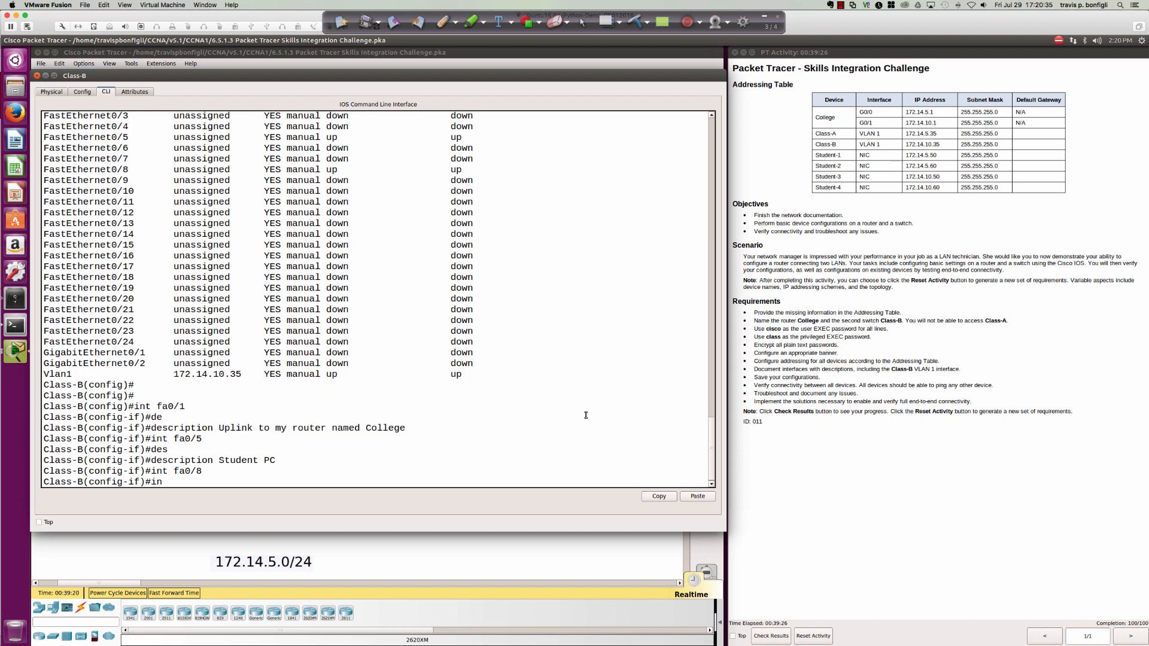
pyautogui.press('Tab')
pyautogui.write('Student PC')
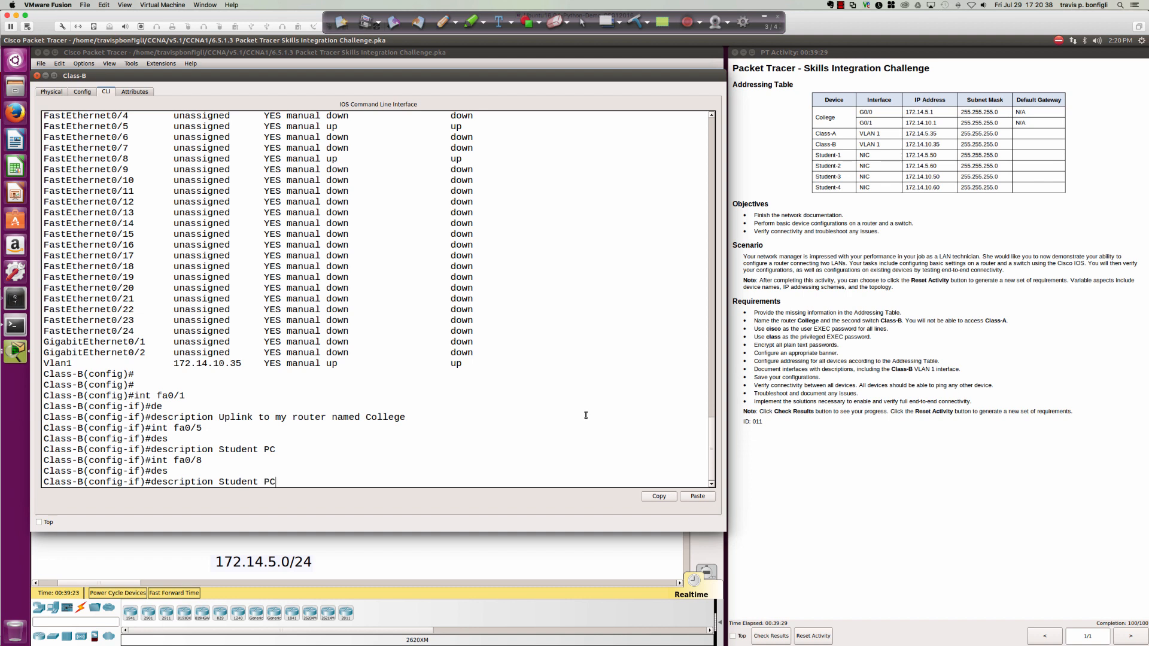
pyautogui.press('Return')
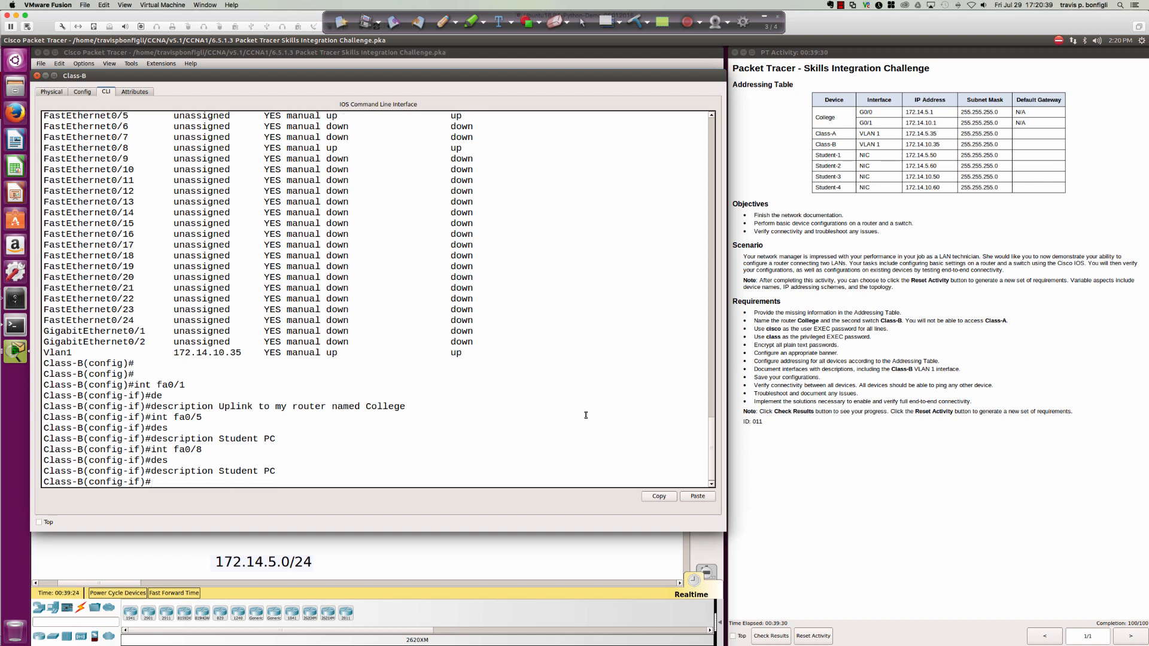
# Shut down interface Fa0/8 and check the Student-4 link in the topology.
pyautogui.write('shut')
pyautogui.press('Return')
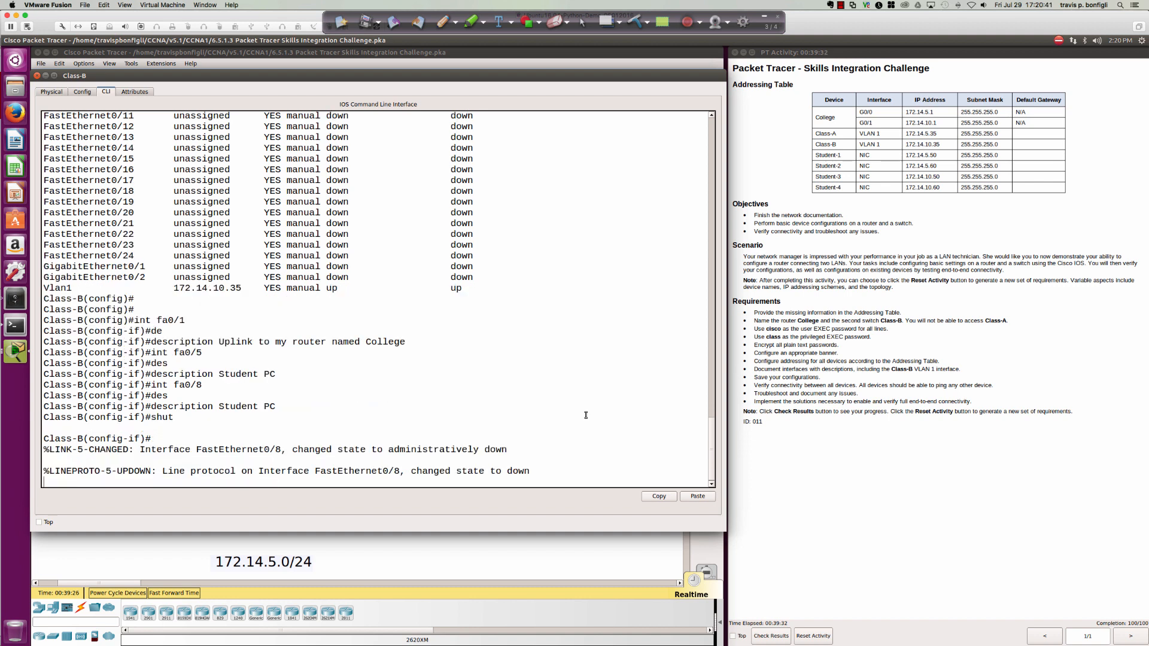
pyautogui.click(522, 565)
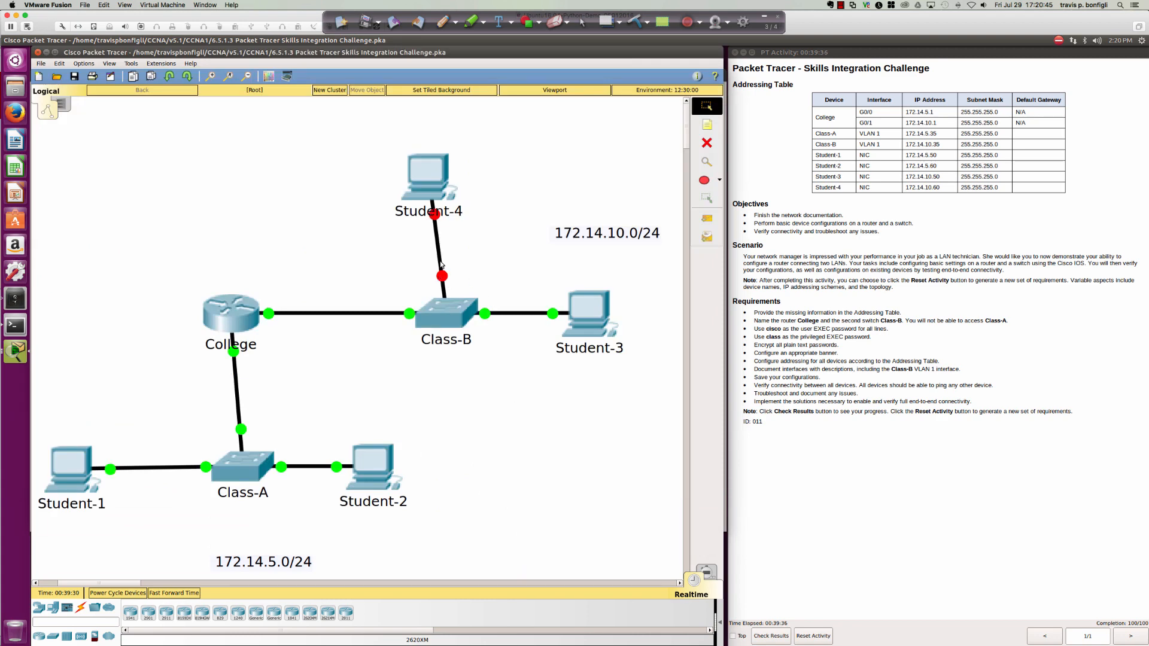
# Change the Fa0/8 description to "Student PC#4" by recalling the earlier description command.
pyautogui.click(448, 314)
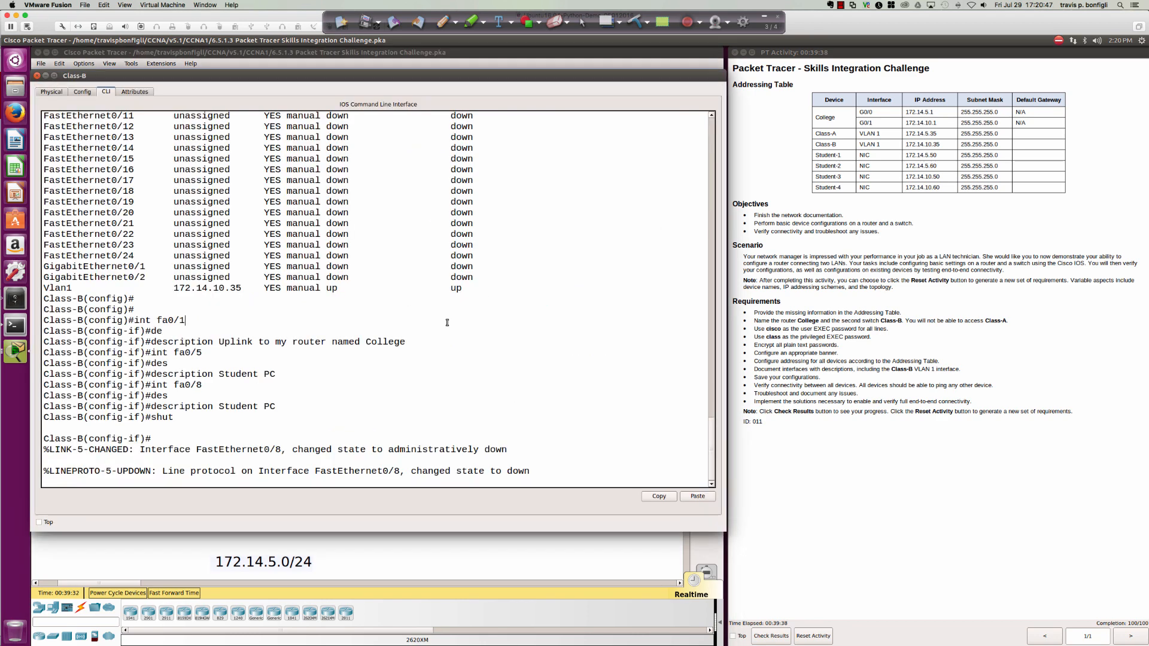
pyautogui.press('Return')
pyautogui.press('Up')
pyautogui.press('Up')
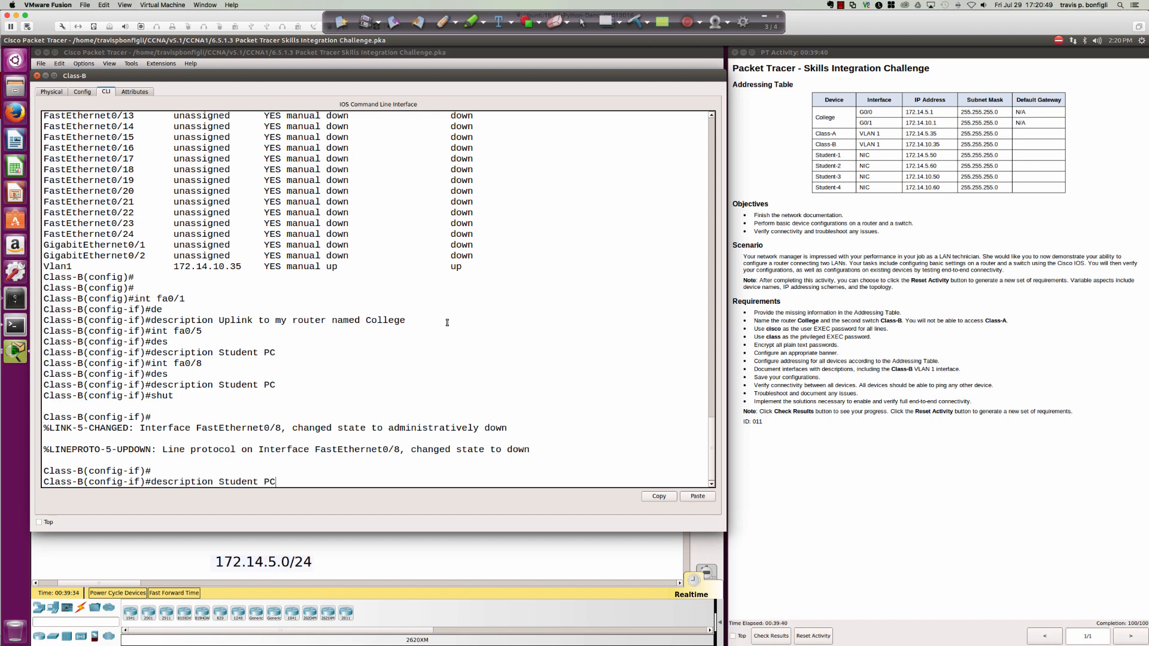
pyautogui.write('#4')
pyautogui.press('Return')
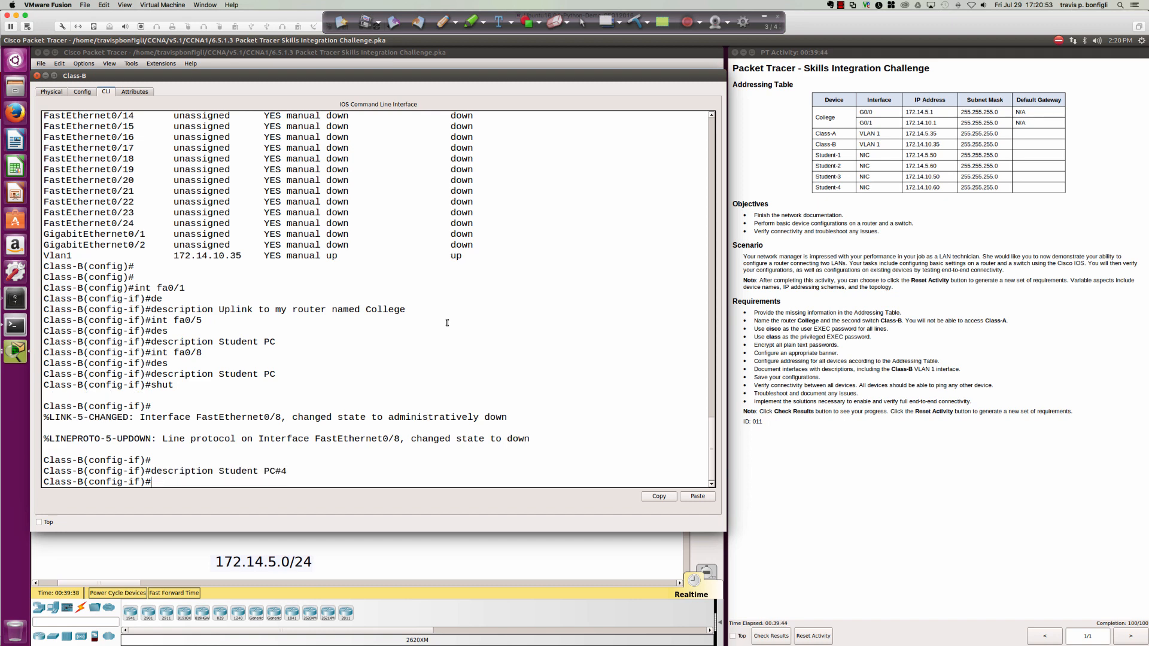
# Give interface Fa0/5 the description "Student PC #3".
pyautogui.write('int')
pyautogui.scroll(4, 457, 322)
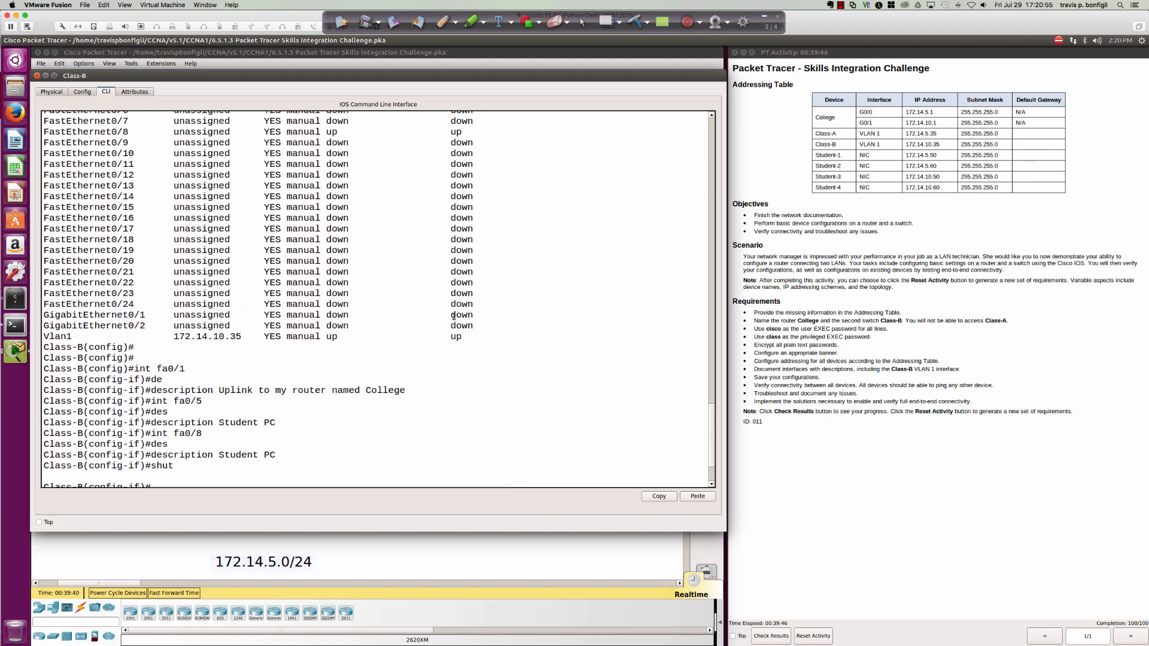
pyautogui.scroll(-4, 452, 314)
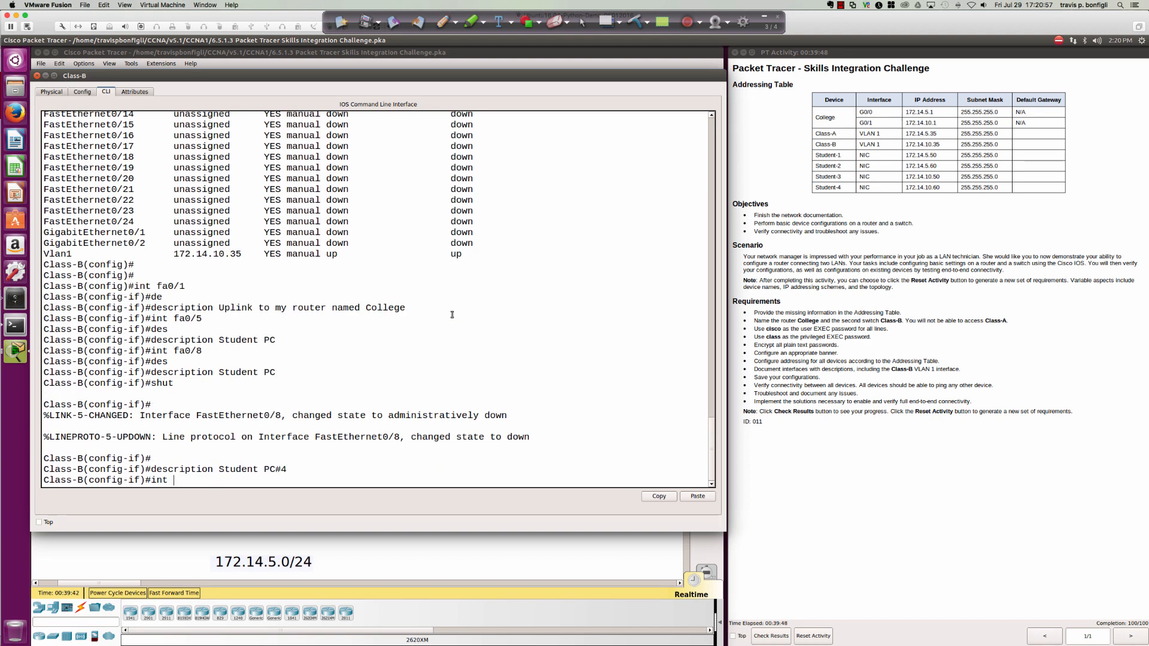
pyautogui.write('fa0/5')
pyautogui.press('Return')
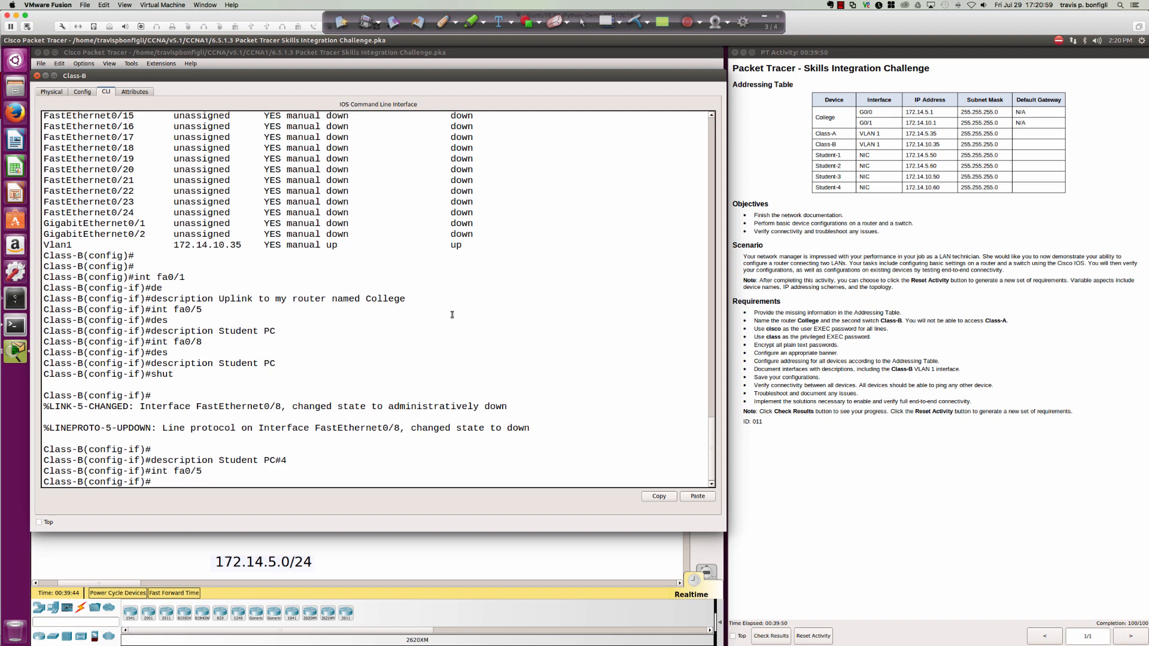
pyautogui.write('de')
pyautogui.press('Tab')
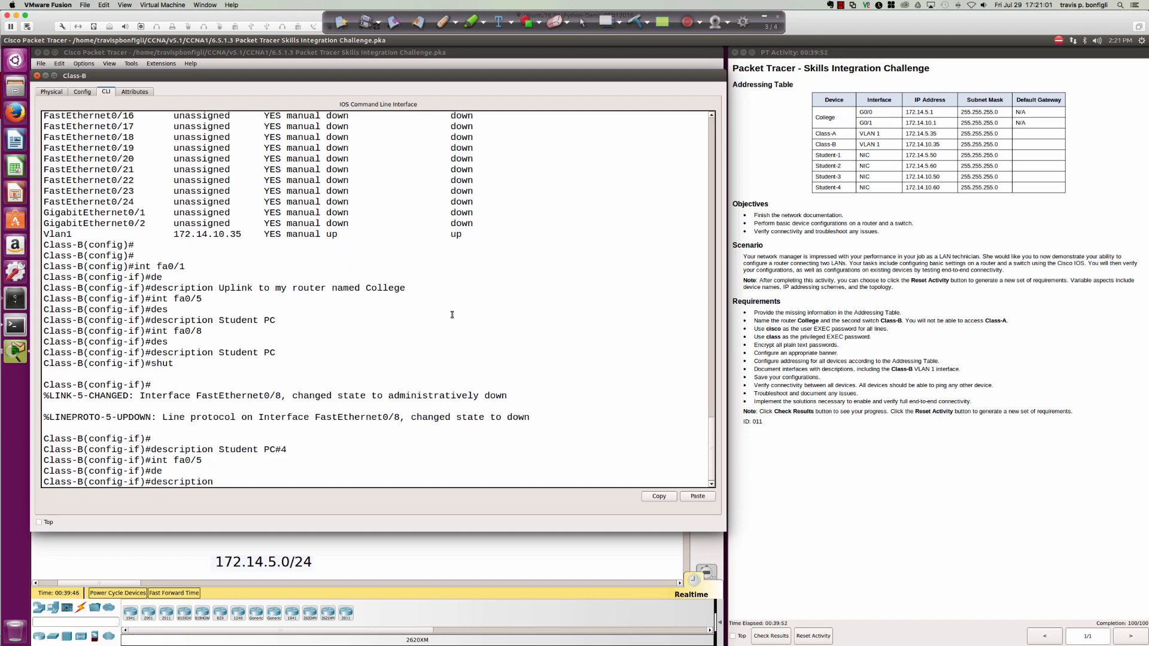
pyautogui.write('Student PC #3')
pyautogui.press('Return')
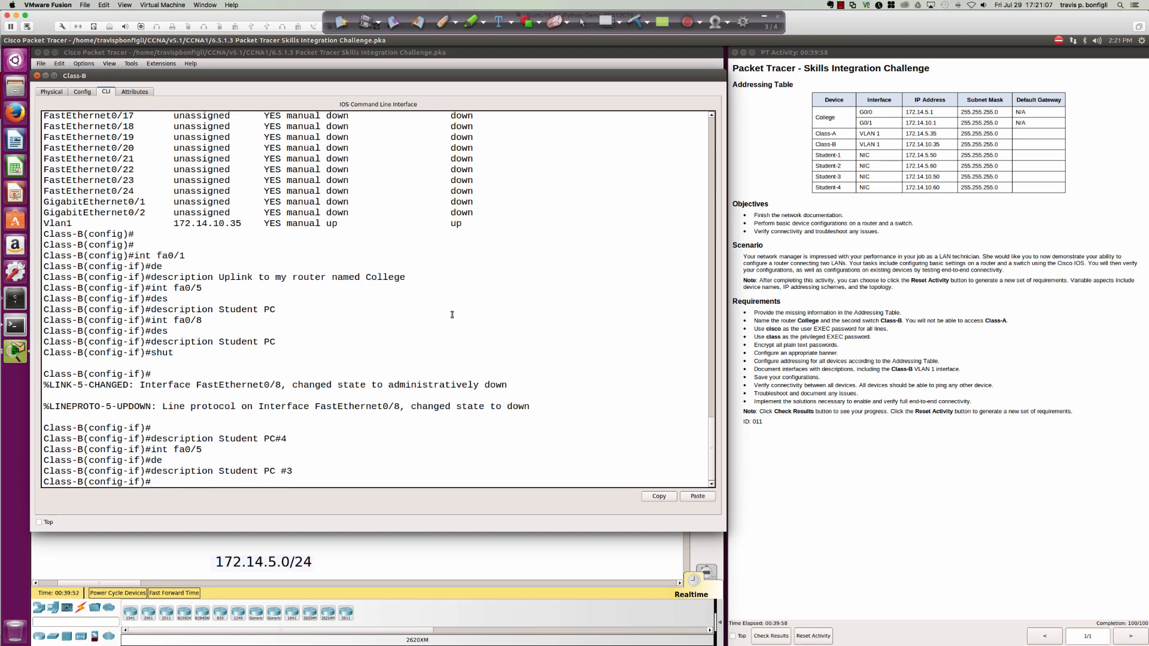
# Bring interface Fa0/8 back up with no shut.
pyautogui.write('int fa0/8')
pyautogui.press('Return')
pyautogui.write('no shut')
pyautogui.press('Return')
# Leave configuration mode, save with 'wri mem', and close the Class-B window.
pyautogui.press('Return')
pyautogui.press('Return')
pyautogui.press('Return')
pyautogui.press('Return')
pyautogui.press('Return')
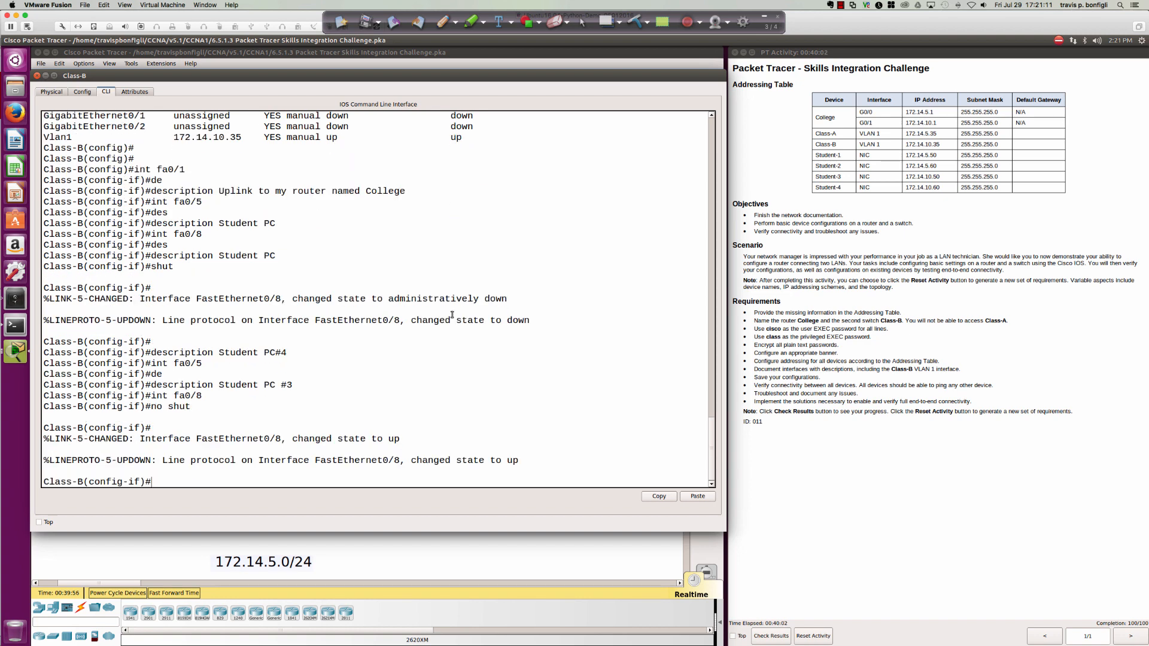
pyautogui.write('end')
pyautogui.press('Return')
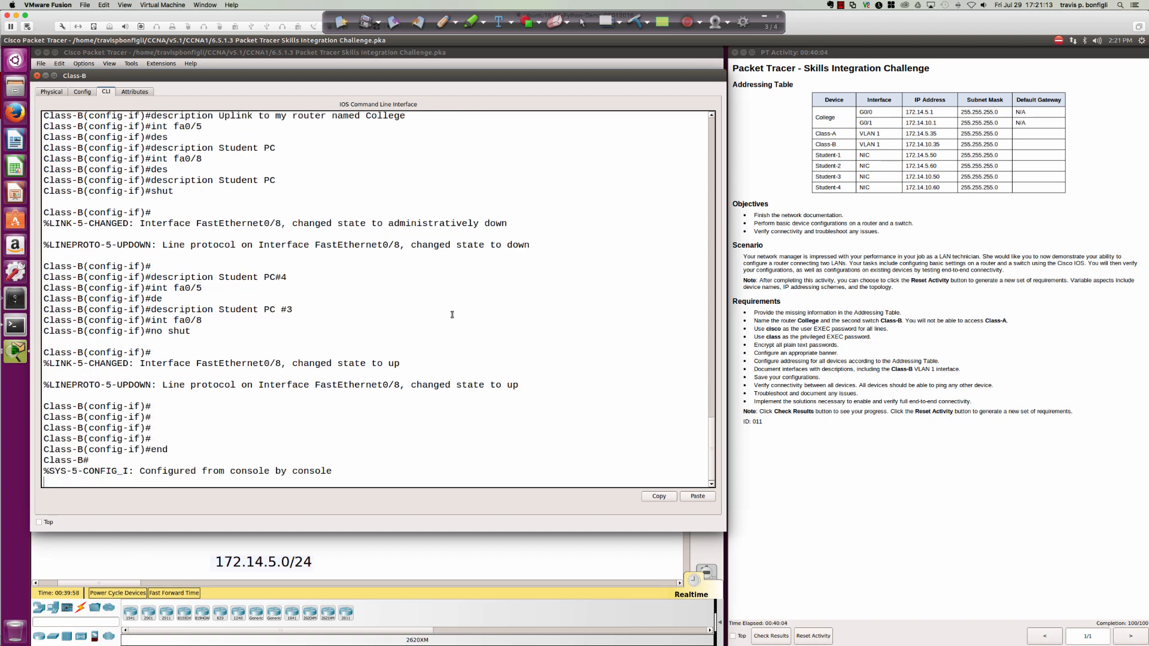
pyautogui.press('Return')
pyautogui.press('Return')
pyautogui.write('wri mem')
pyautogui.press('Return')
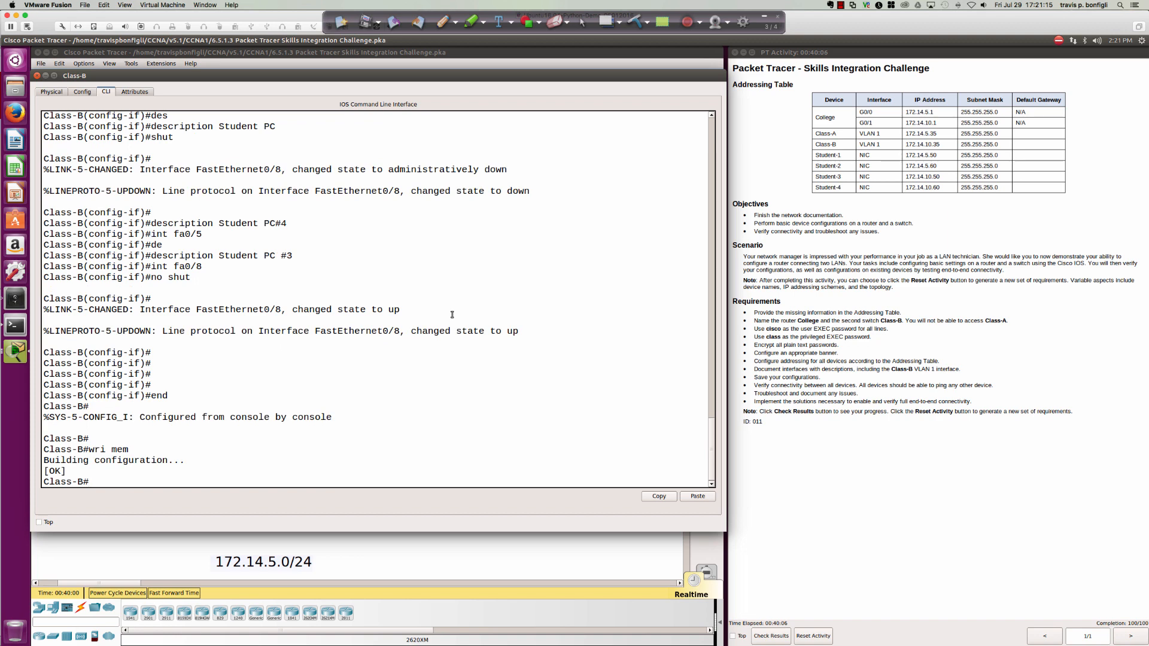
pyautogui.click(37, 76)
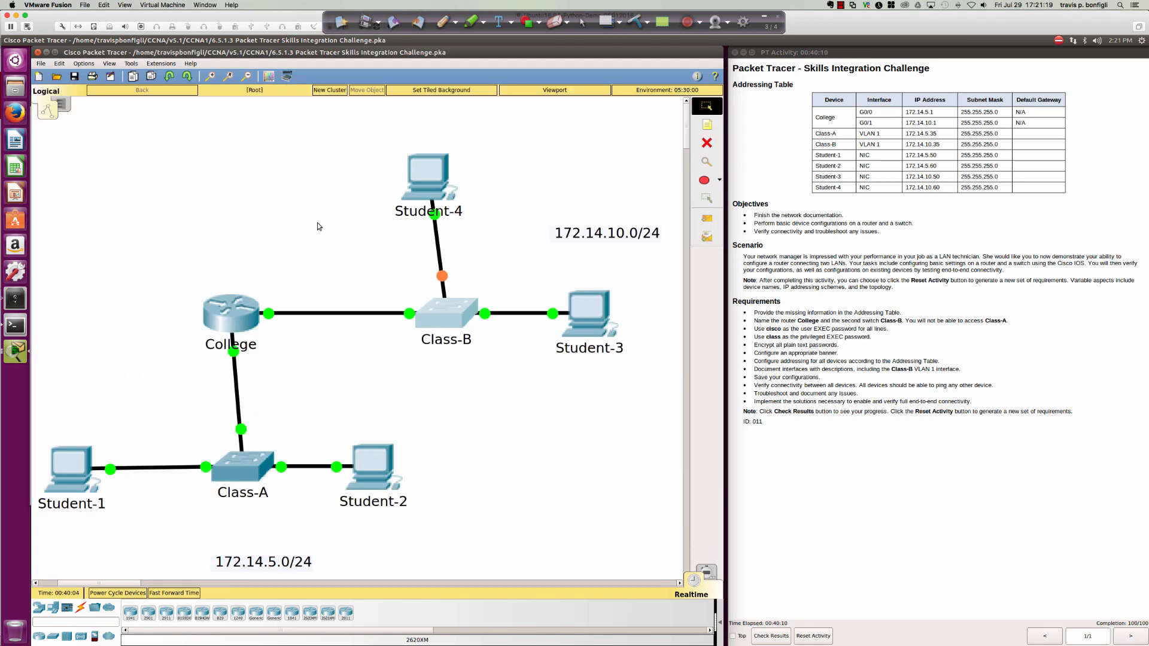